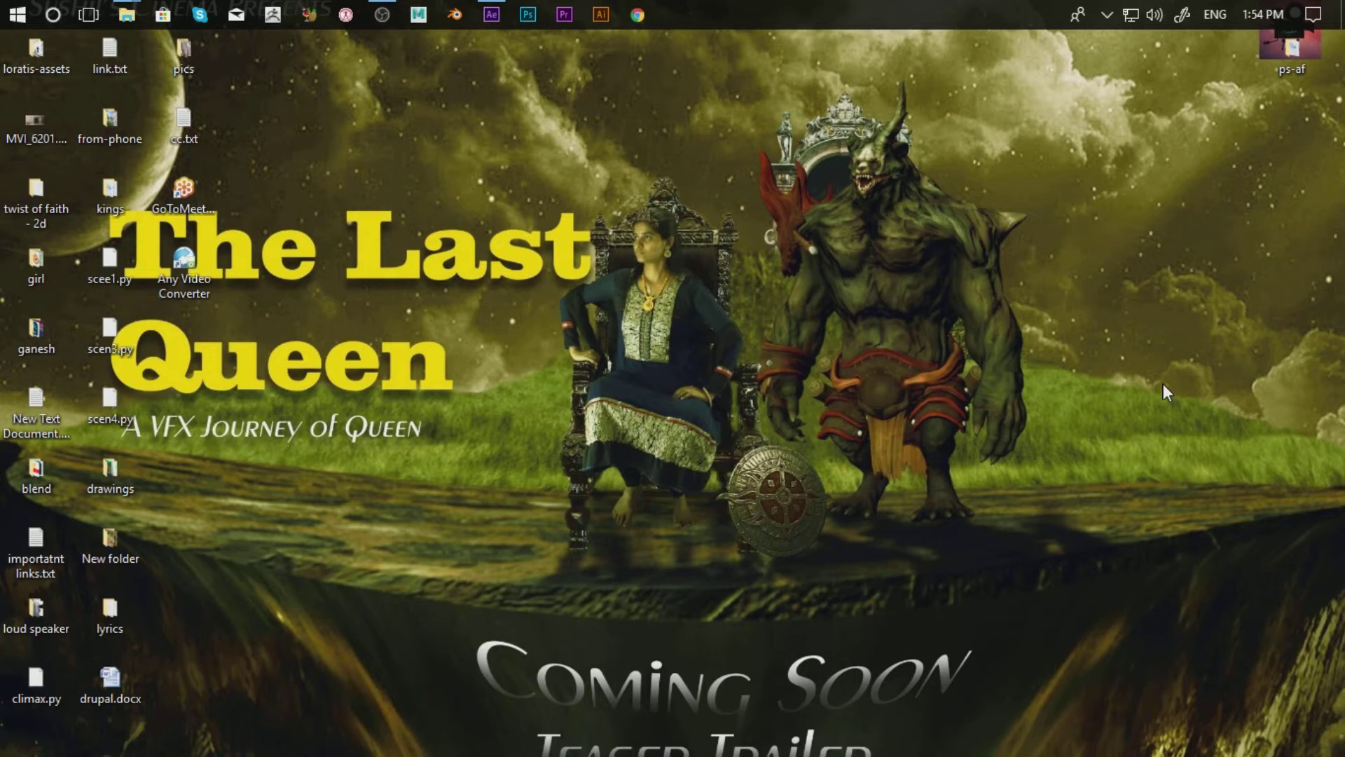
Restore the minimized After Effects window showing the empty vfx-tut.aep project.
{"action": "left_click", "coordinate": [497, 22]}
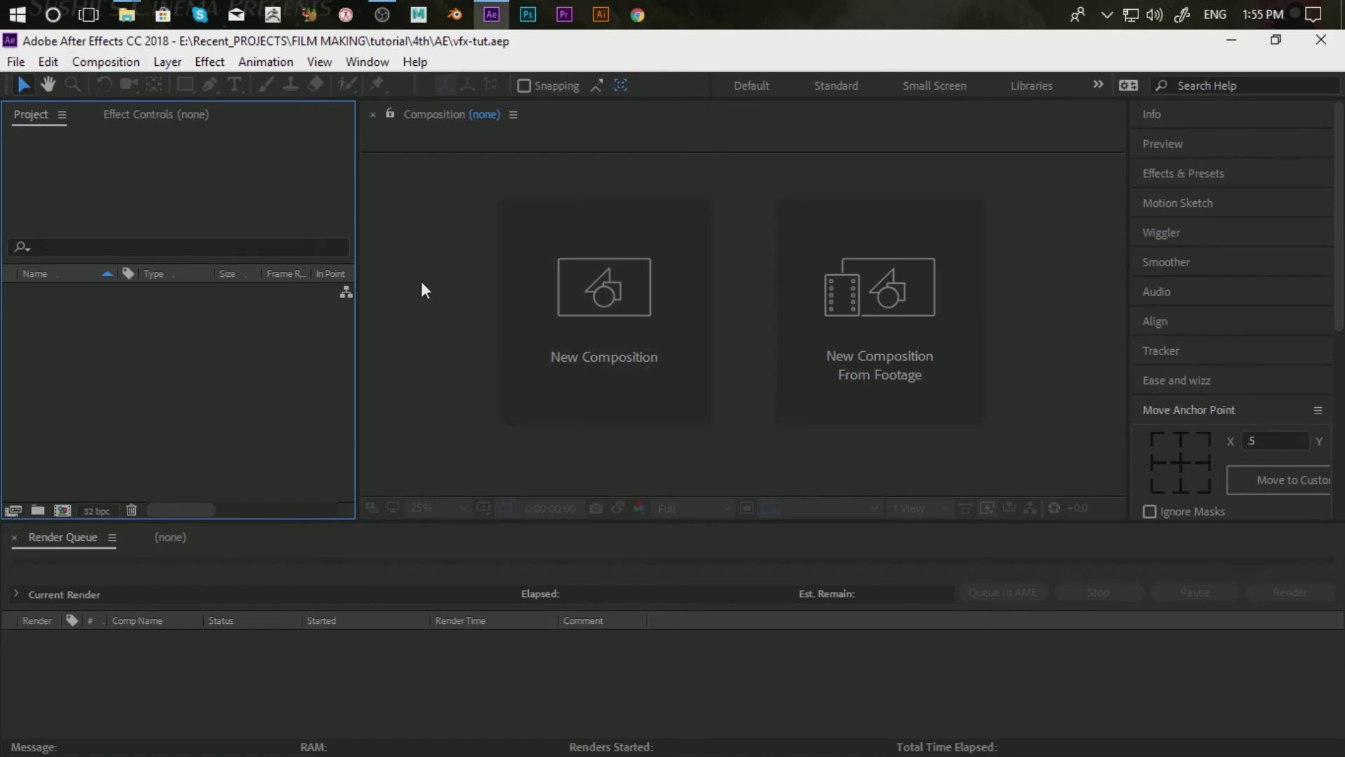
Create a new composition named vfx-tut.
{"action": "left_click", "coordinate": [541, 284]}
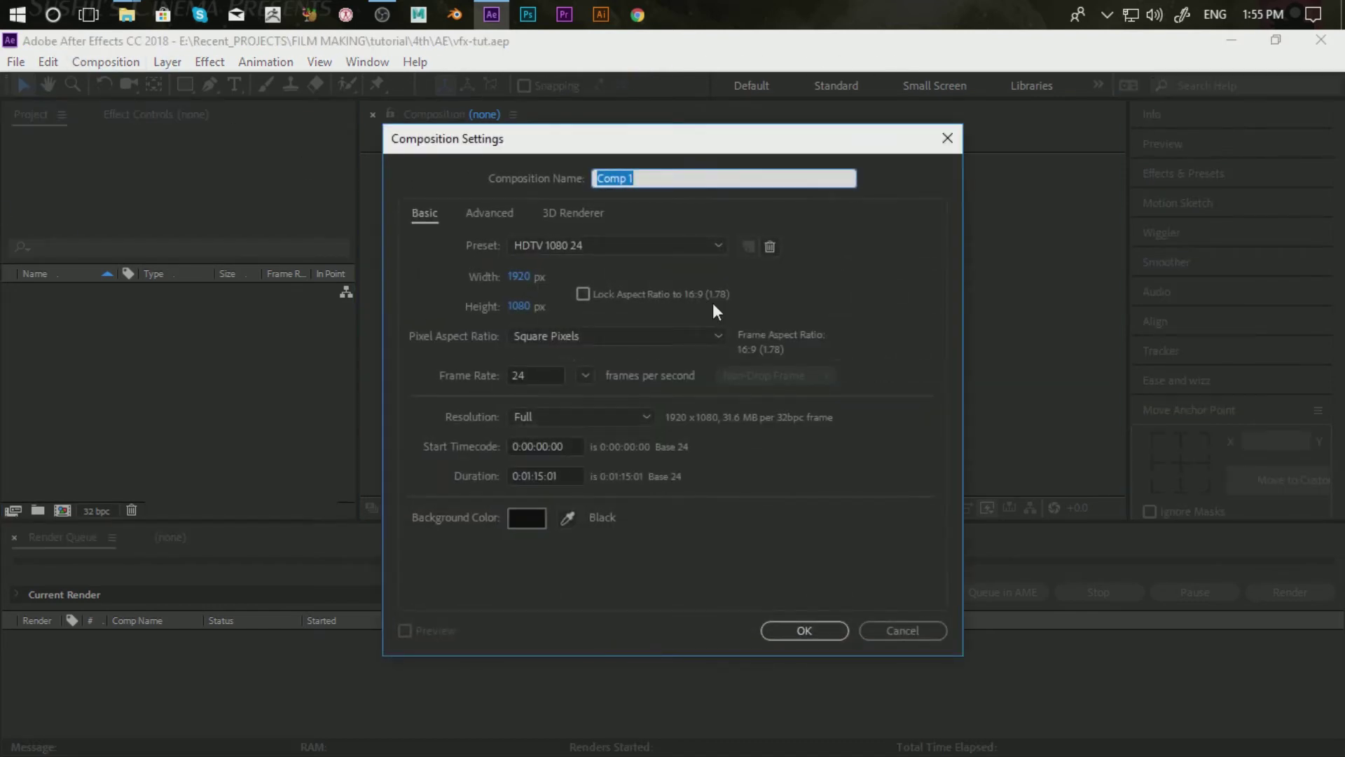
{"action": "type", "text": "vfx-tu"}
{"action": "type", "text": "t"}
{"action": "key", "text": "Return"}
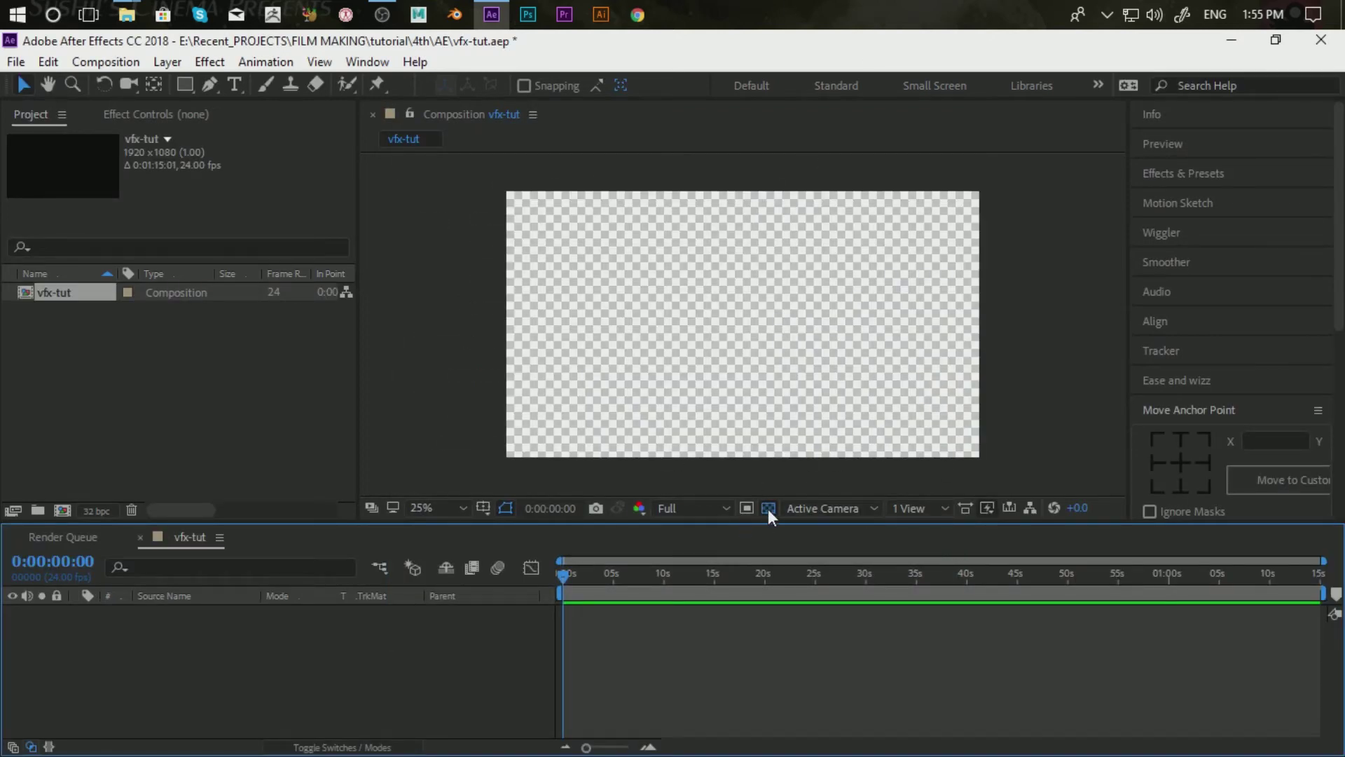
Turn off the transparency grid and add a new solid layer named godzila.
{"action": "left_click", "coordinate": [768, 507]}
{"action": "left_click", "coordinate": [568, 671]}
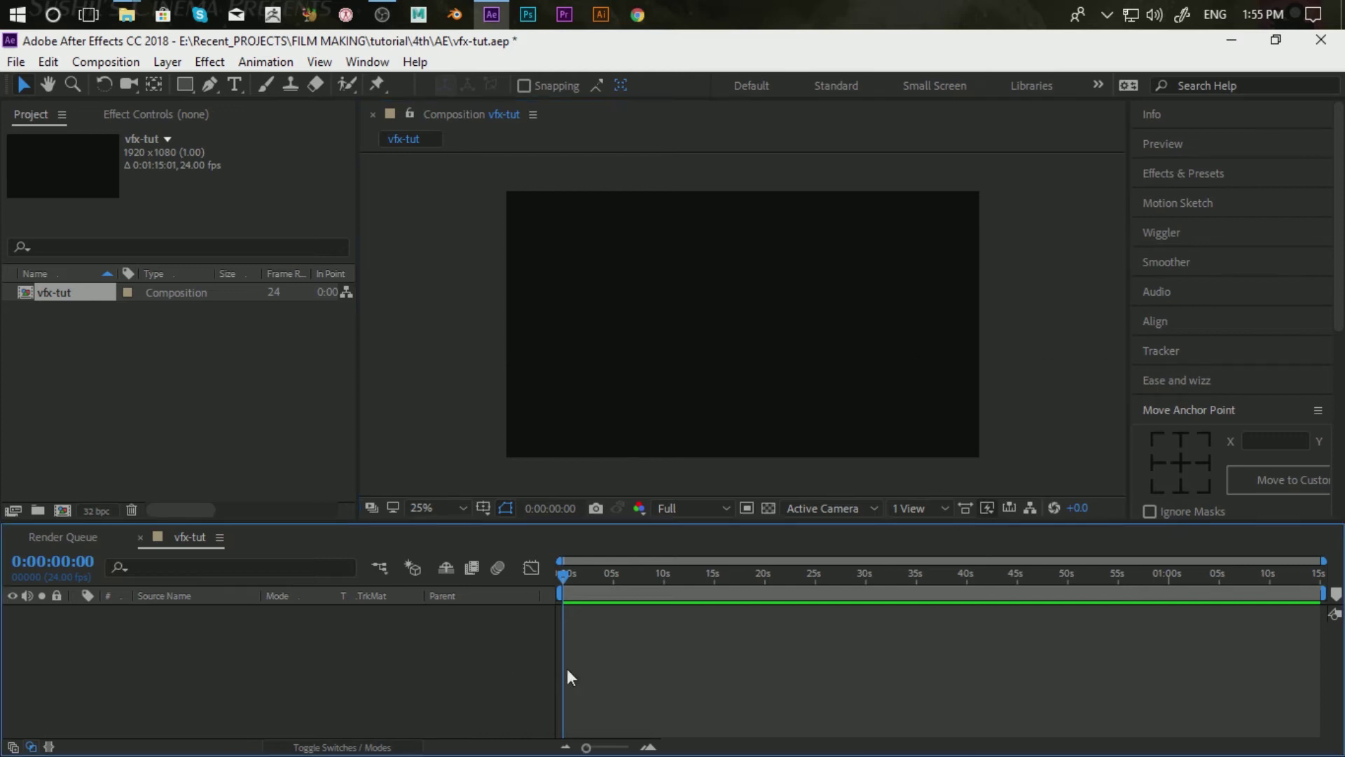
{"action": "right_click", "coordinate": [324, 669]}
{"action": "mouse_move", "coordinate": [518, 433]}
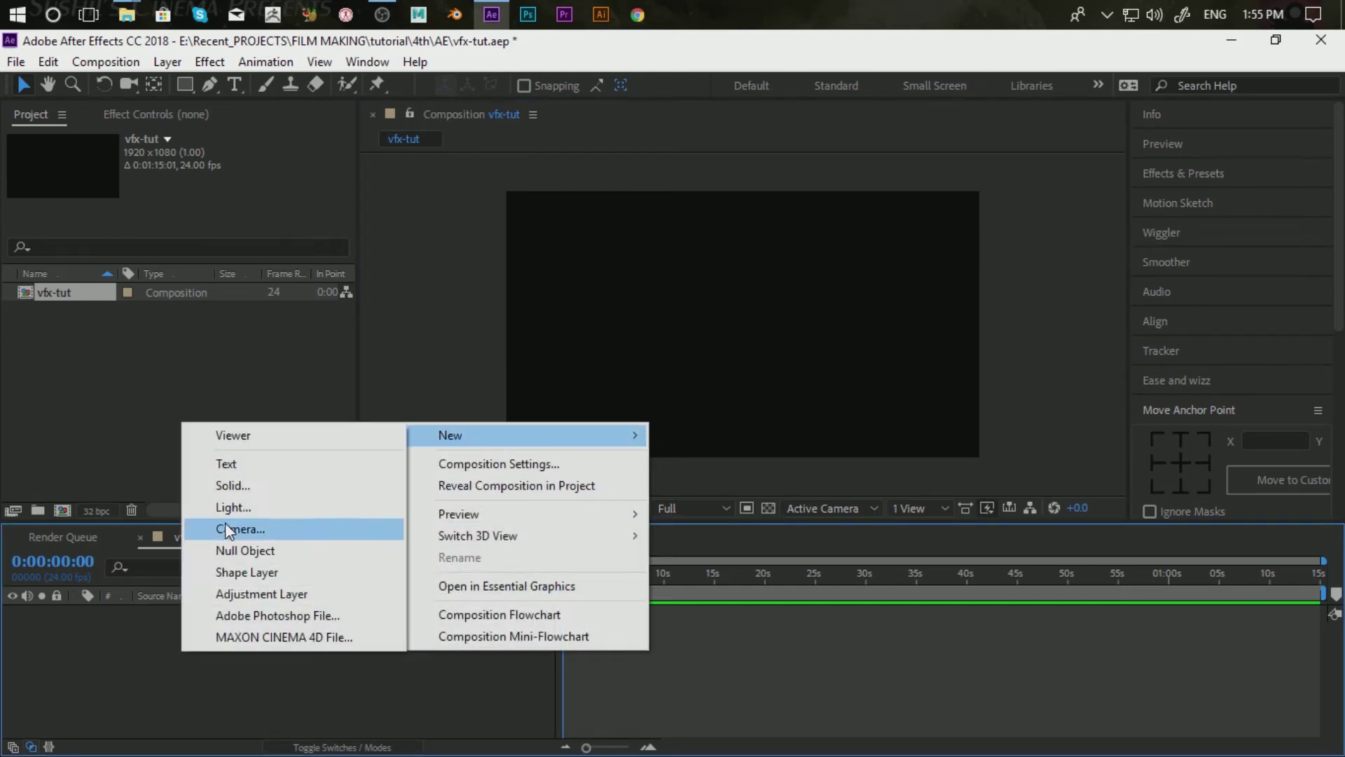
{"action": "left_click", "coordinate": [231, 484]}
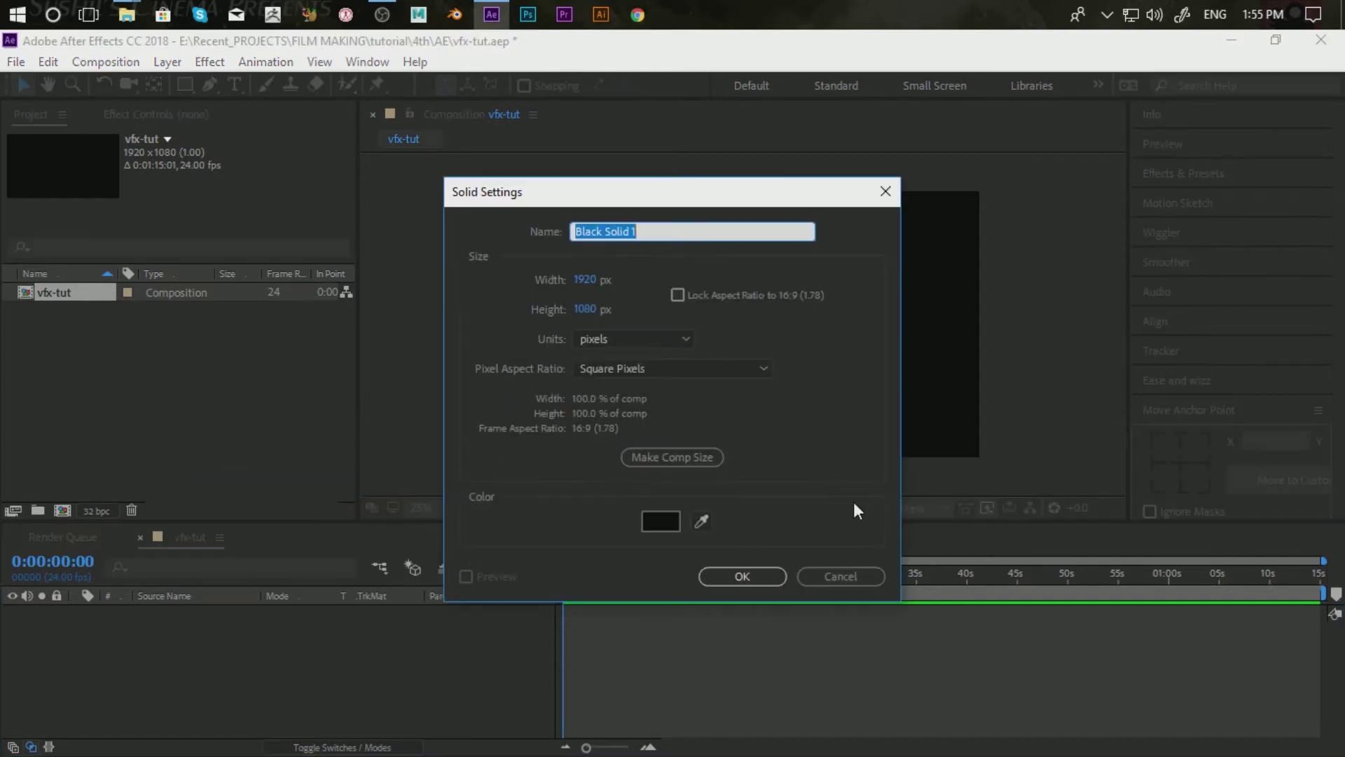
{"action": "type", "text": "godzila"}
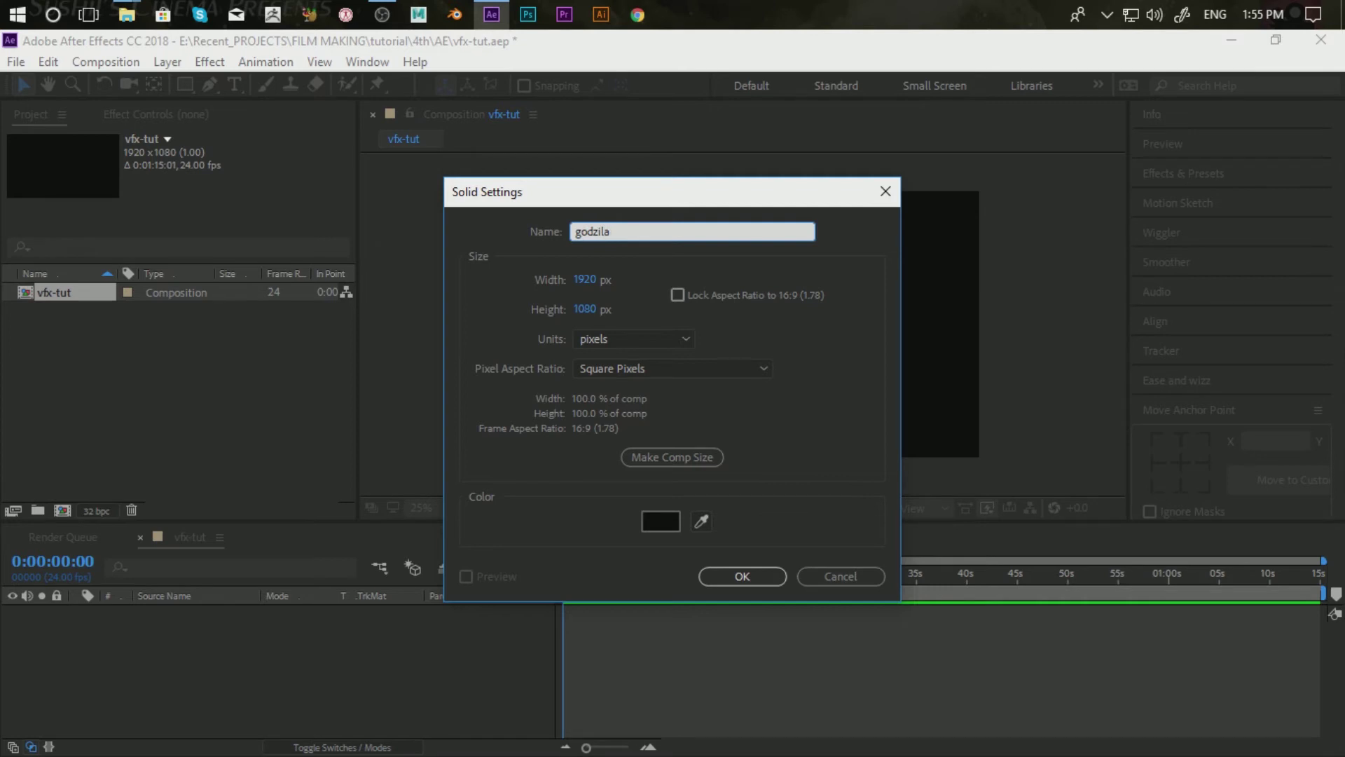
{"action": "key", "text": "Return"}
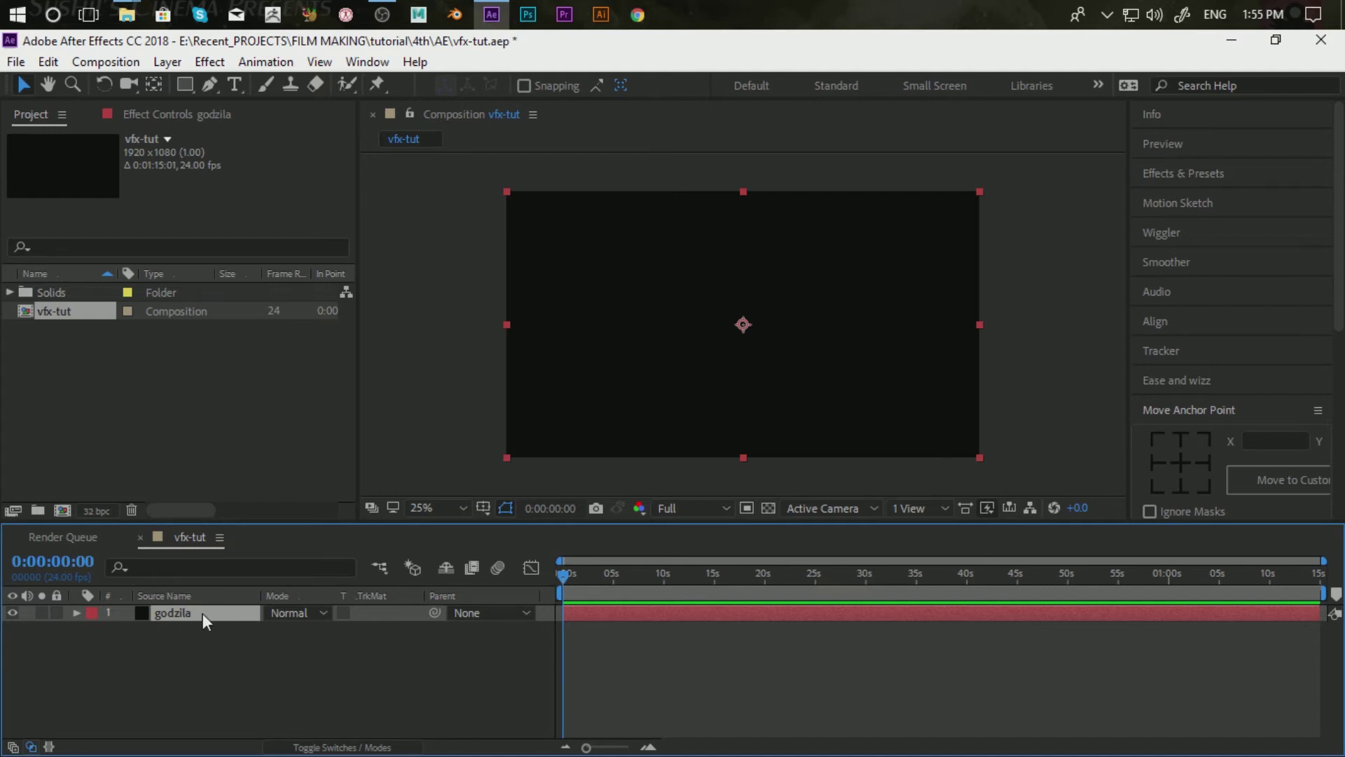
{"action": "left_click", "coordinate": [210, 62]}
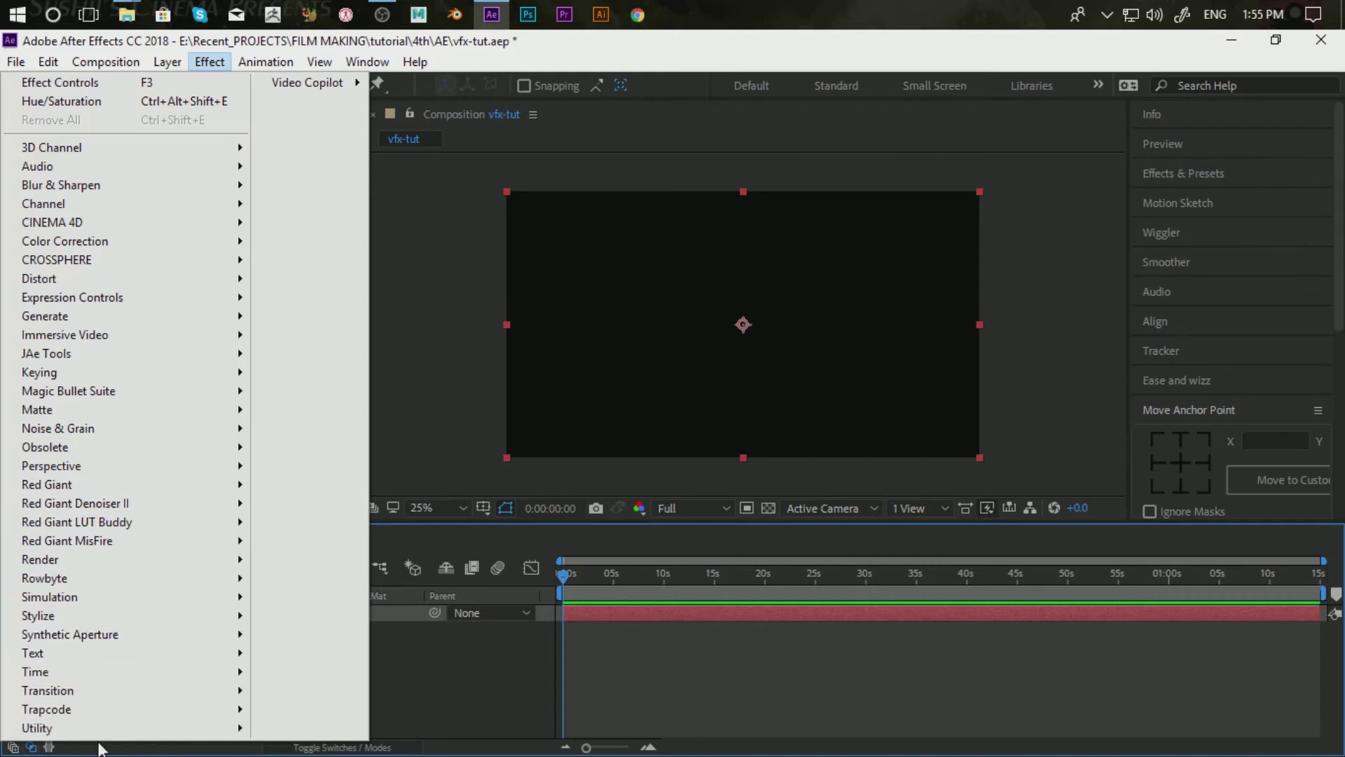
Search 'ele' in the effect console, apply Element to godzila, and open its Scene Setup.
{"action": "mouse_move", "coordinate": [106, 709]}
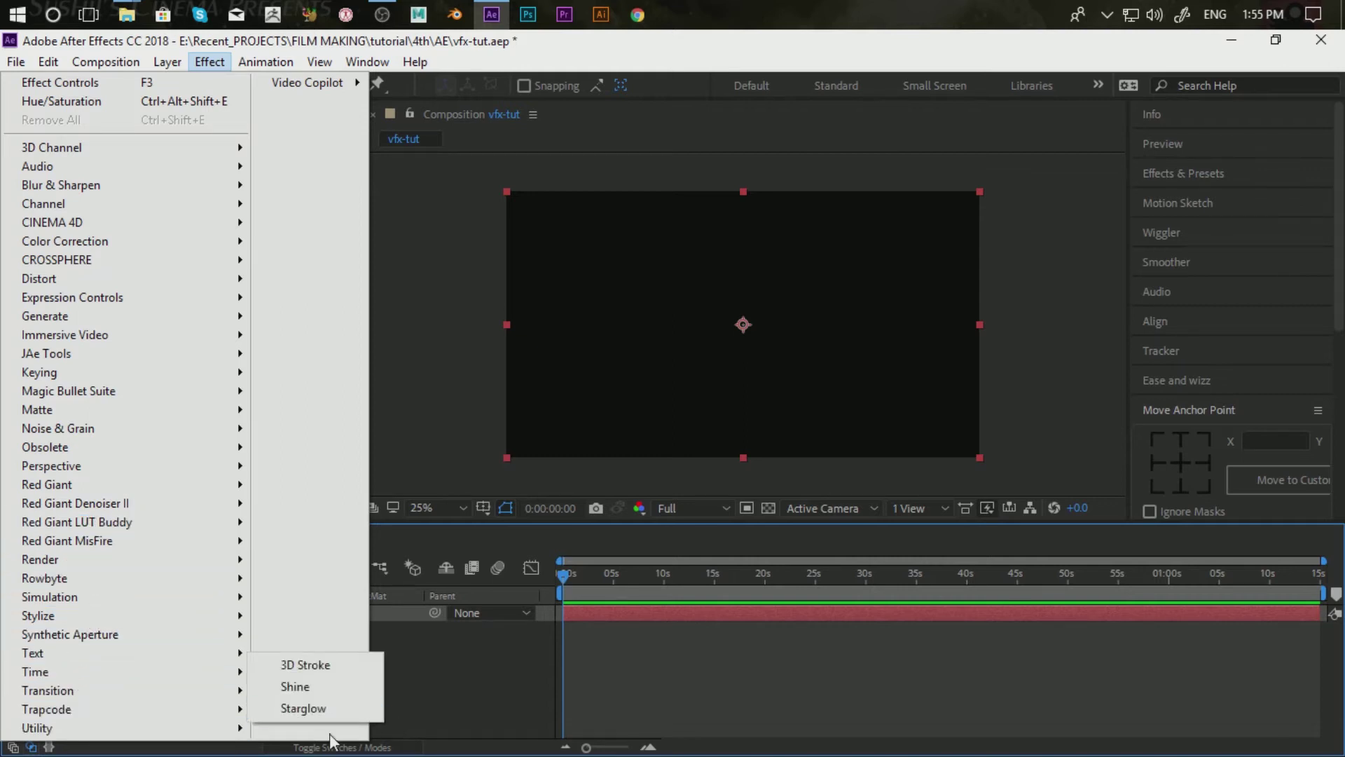
{"action": "mouse_move", "coordinate": [84, 491]}
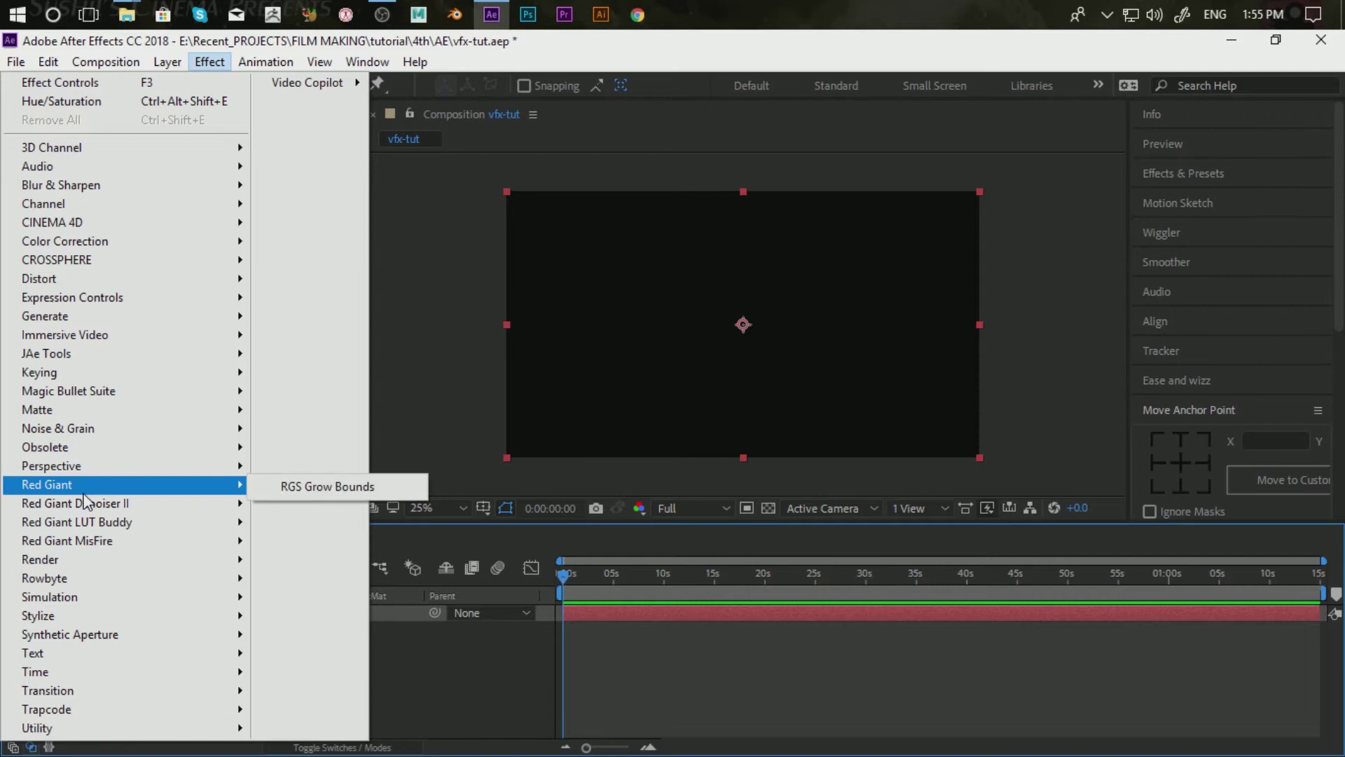
{"action": "mouse_move", "coordinate": [335, 93]}
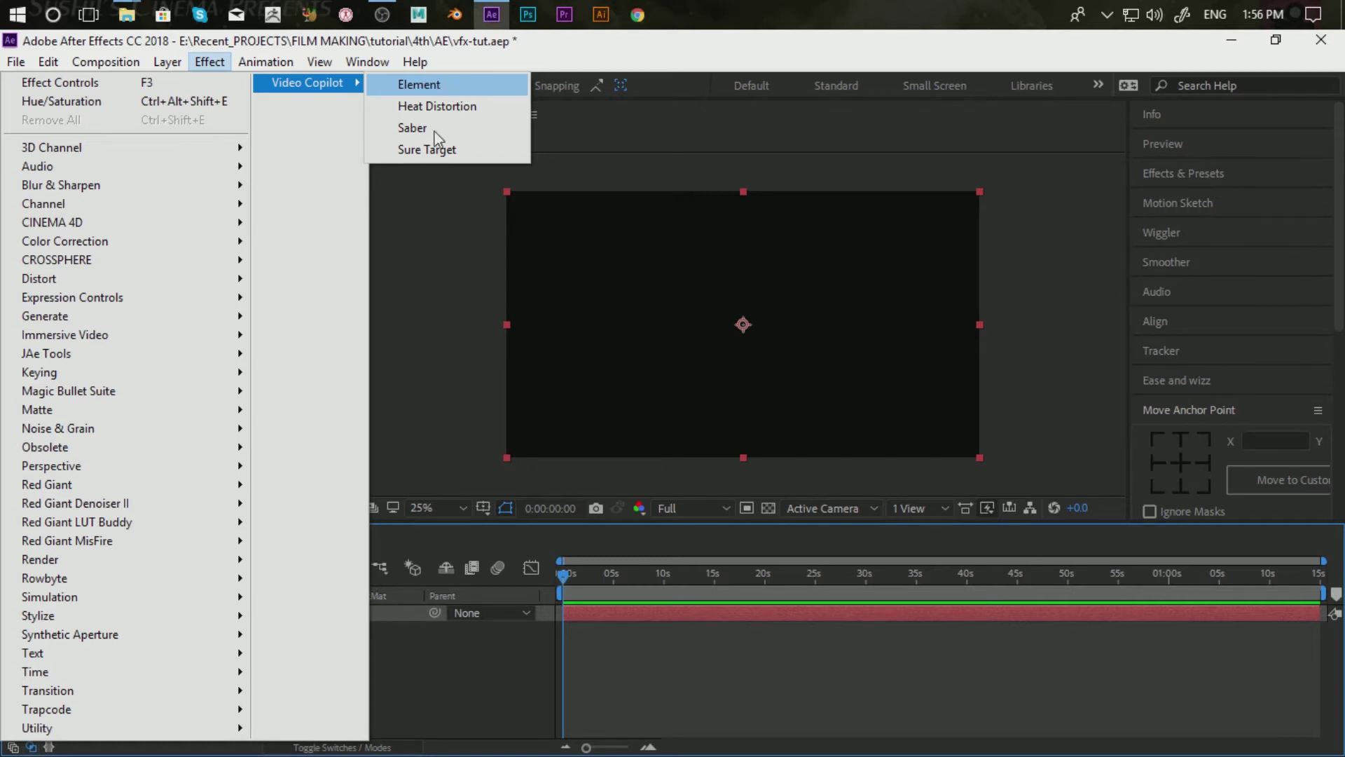
{"action": "left_click", "coordinate": [661, 616]}
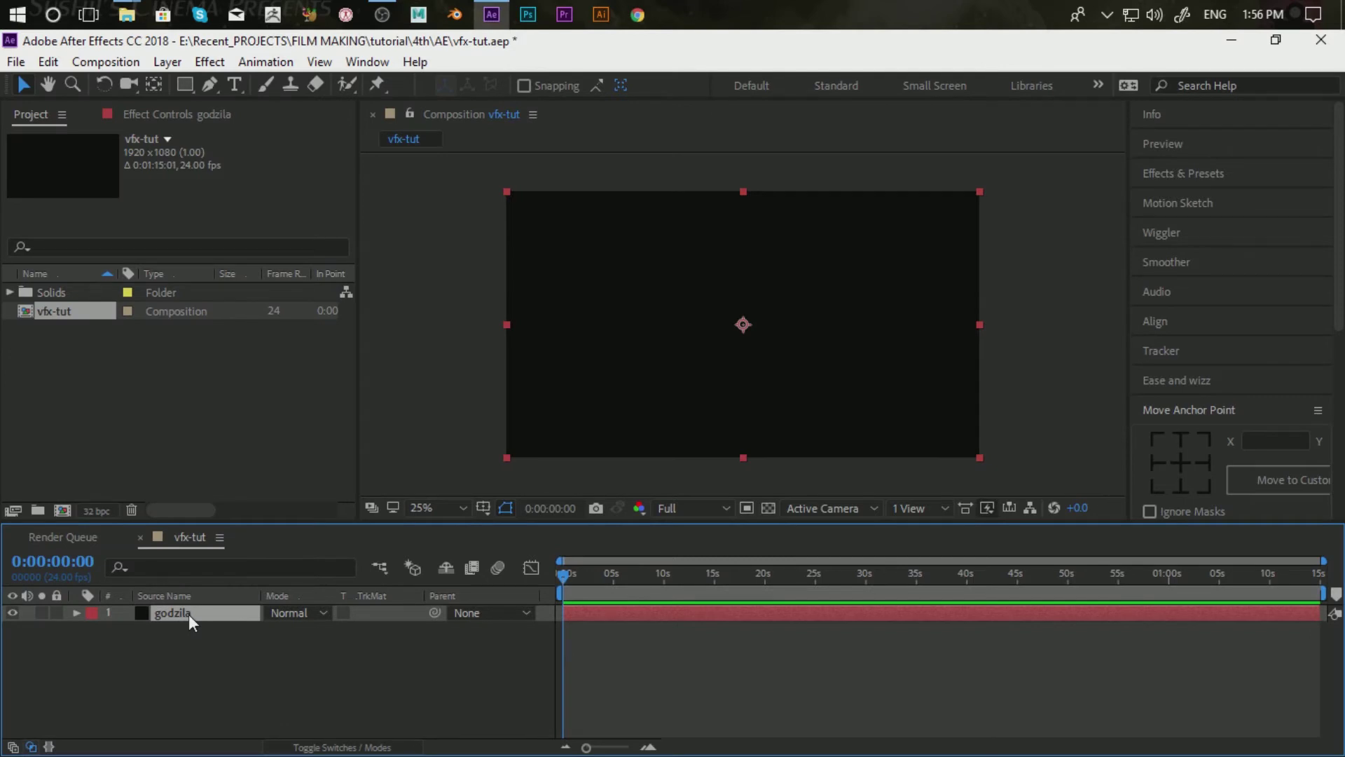
{"action": "key", "text": "ctrl+space"}
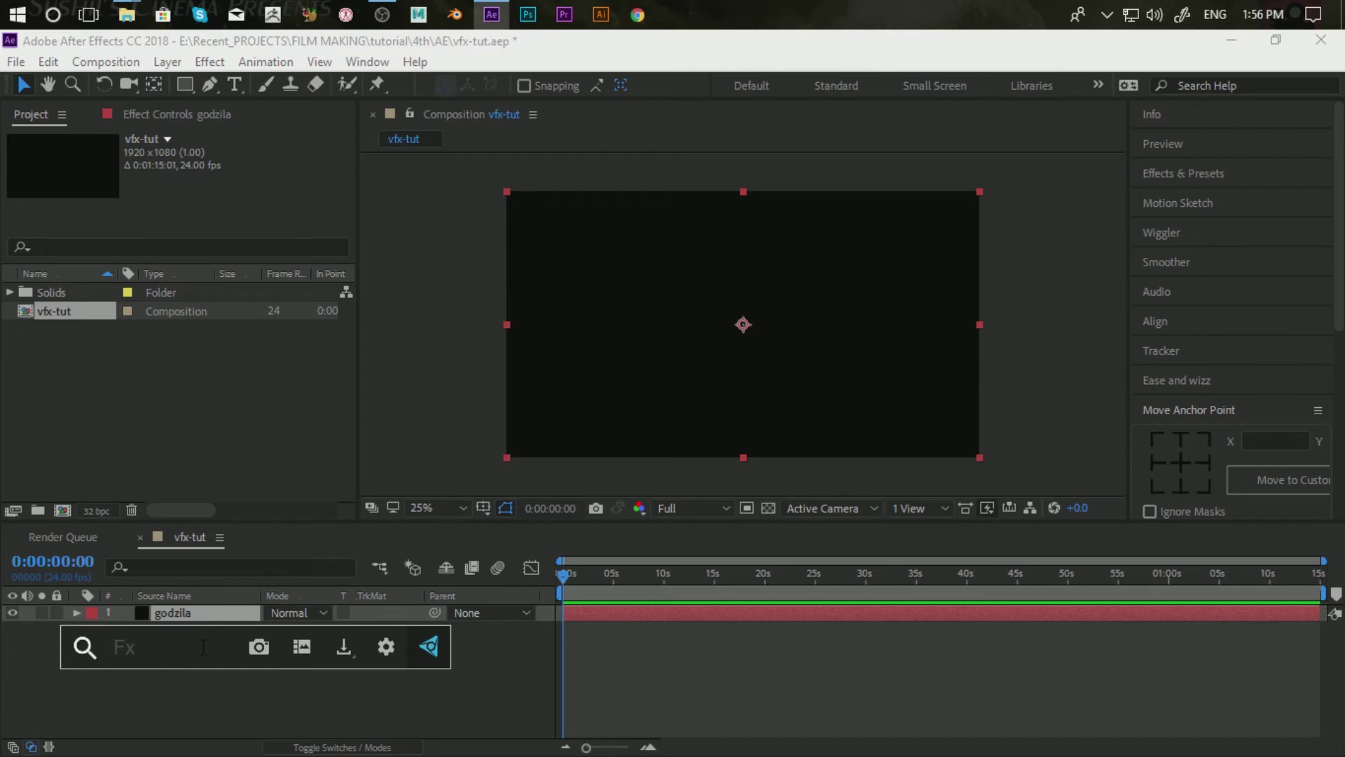
{"action": "type", "text": "ele"}
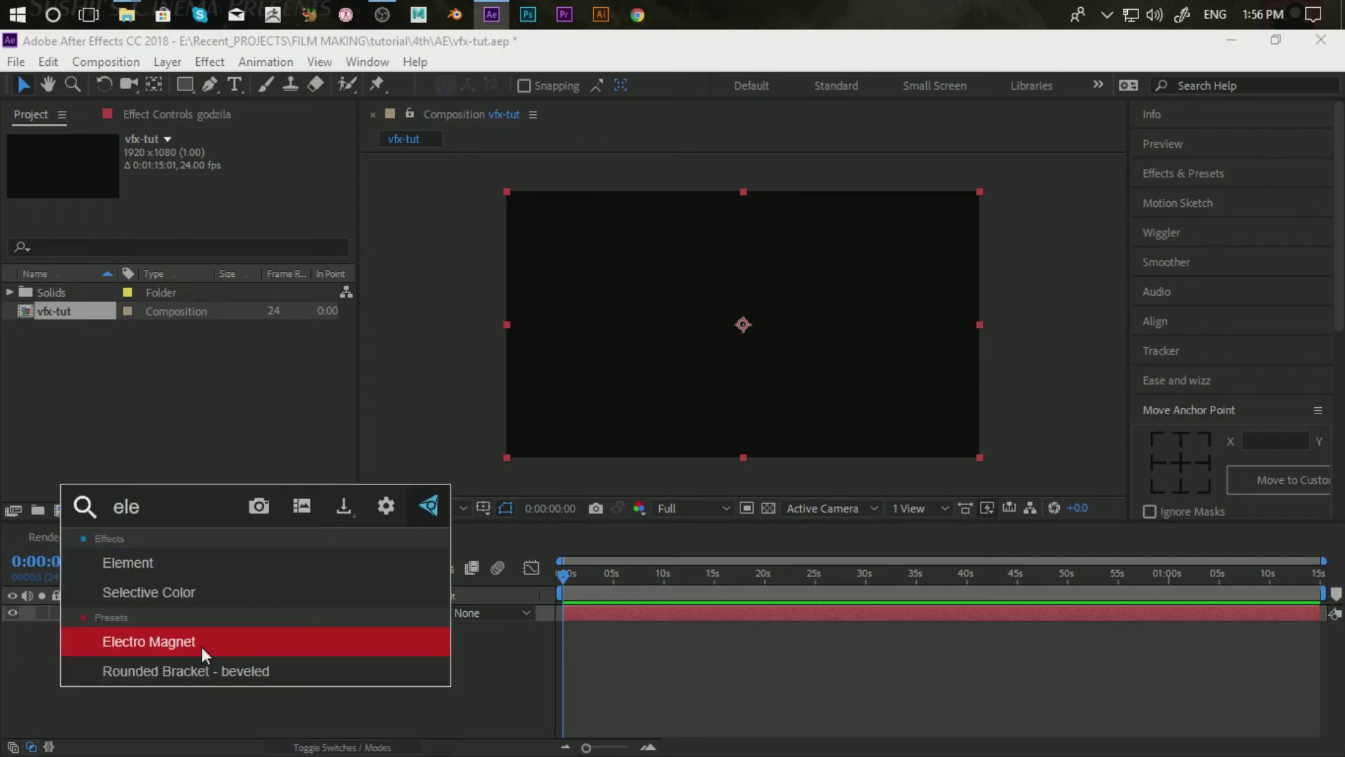
{"action": "left_click", "coordinate": [269, 566]}
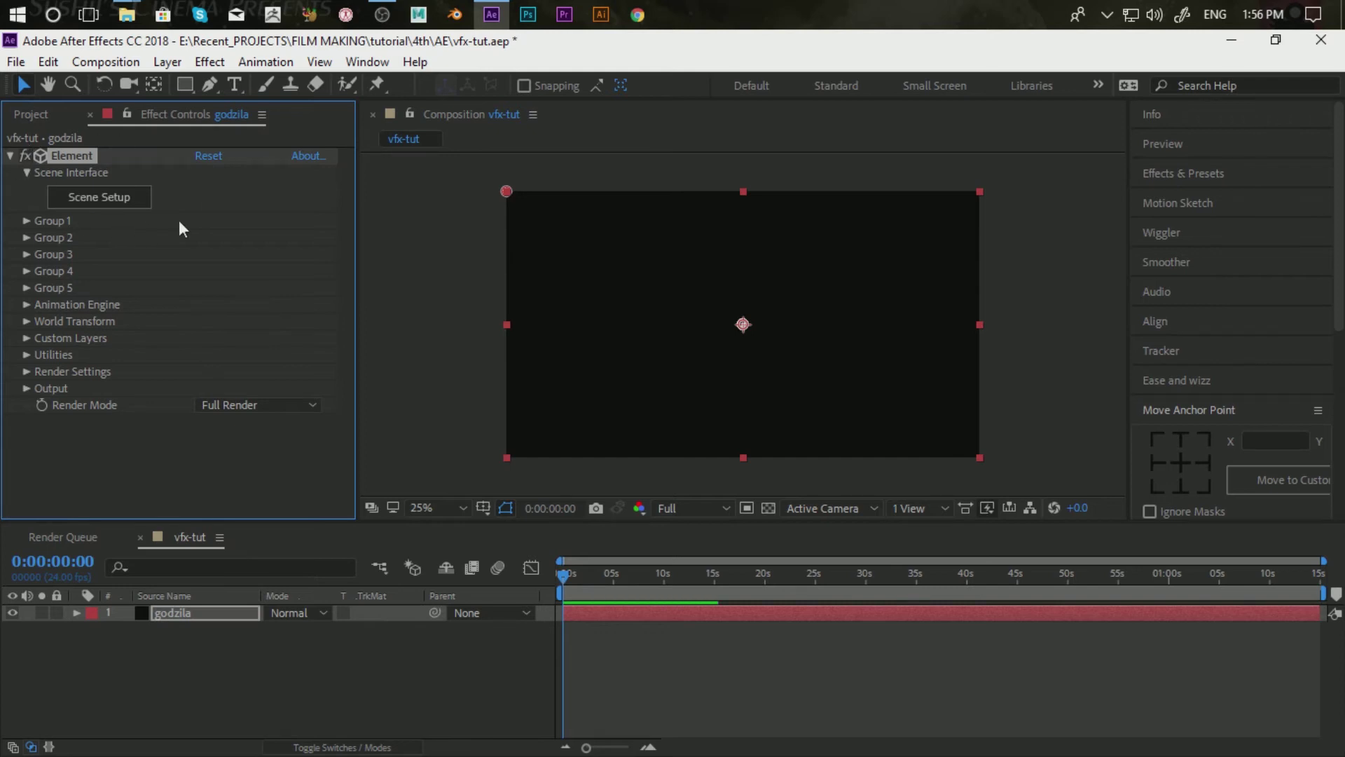
{"action": "left_click", "coordinate": [114, 196]}
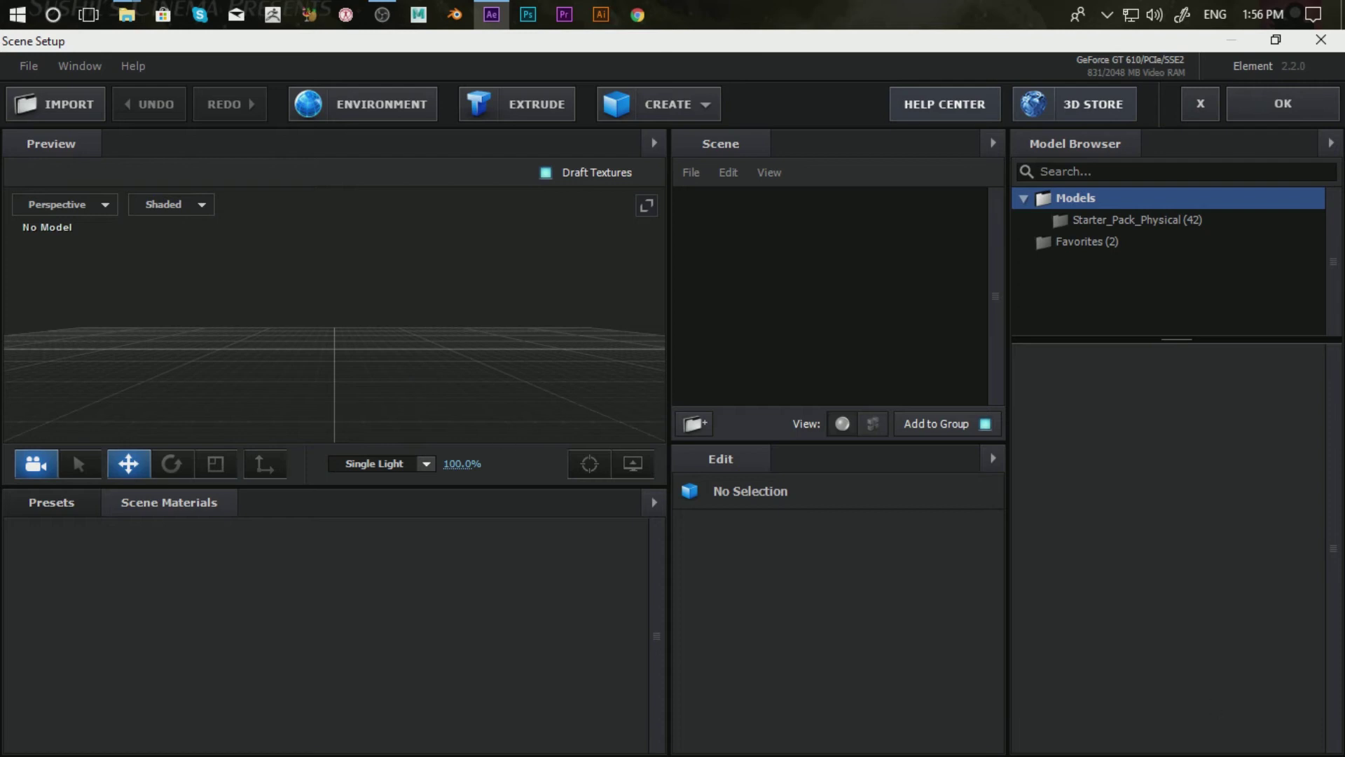
Import god-walk.0000.obj from 4th > model > god-walk_OBJ_Seq as a 3D sequence, accepting import preferences.
{"action": "left_click", "coordinate": [31, 68]}
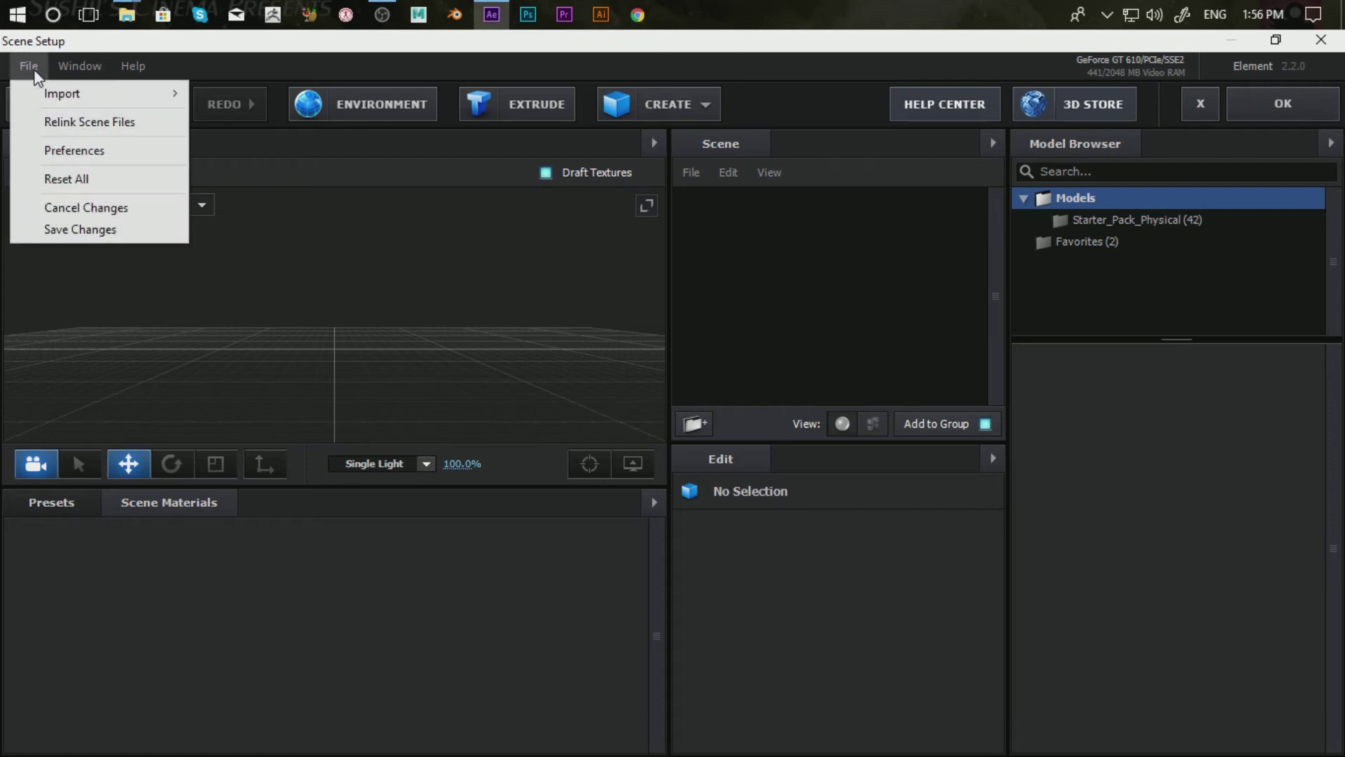
{"action": "mouse_move", "coordinate": [75, 98]}
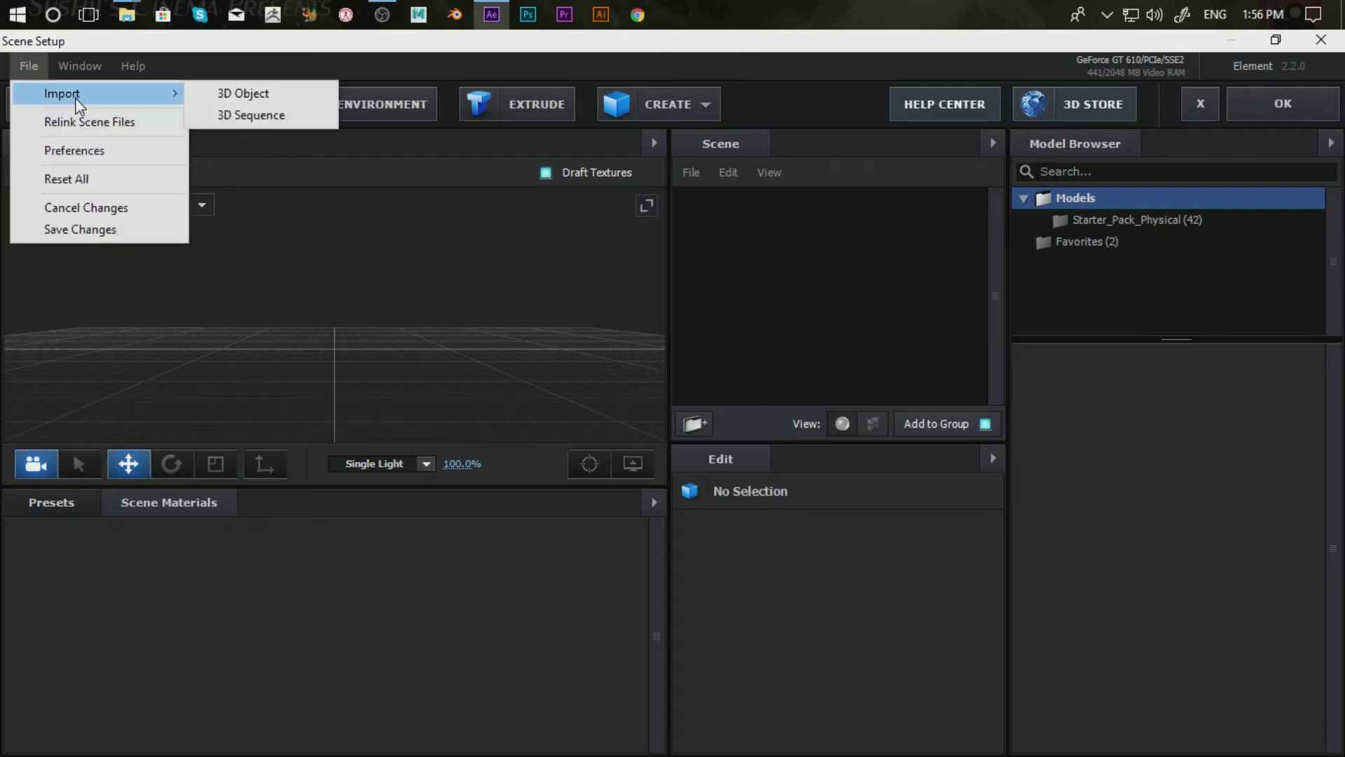
{"action": "left_click", "coordinate": [283, 117]}
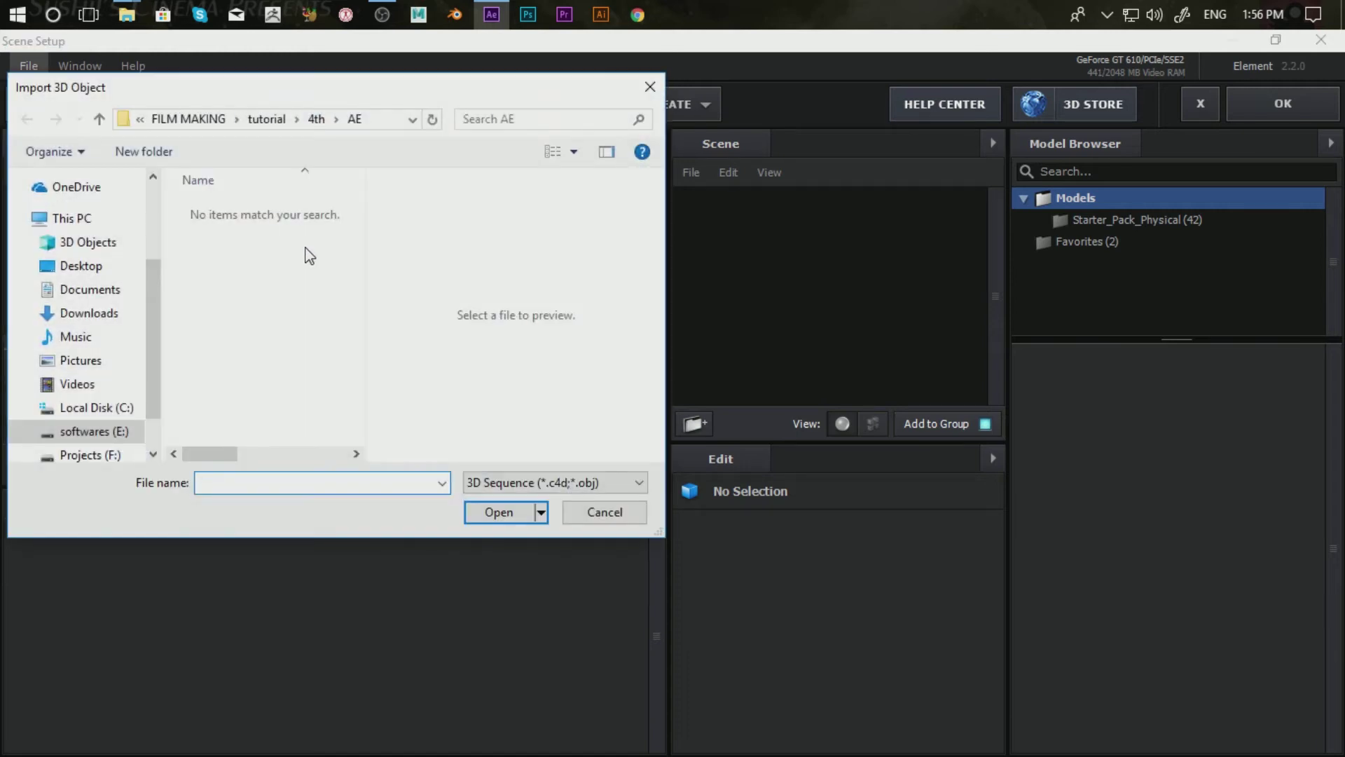
{"action": "left_click_drag", "start_coordinate": [229, 88], "coordinate": [338, 89]}
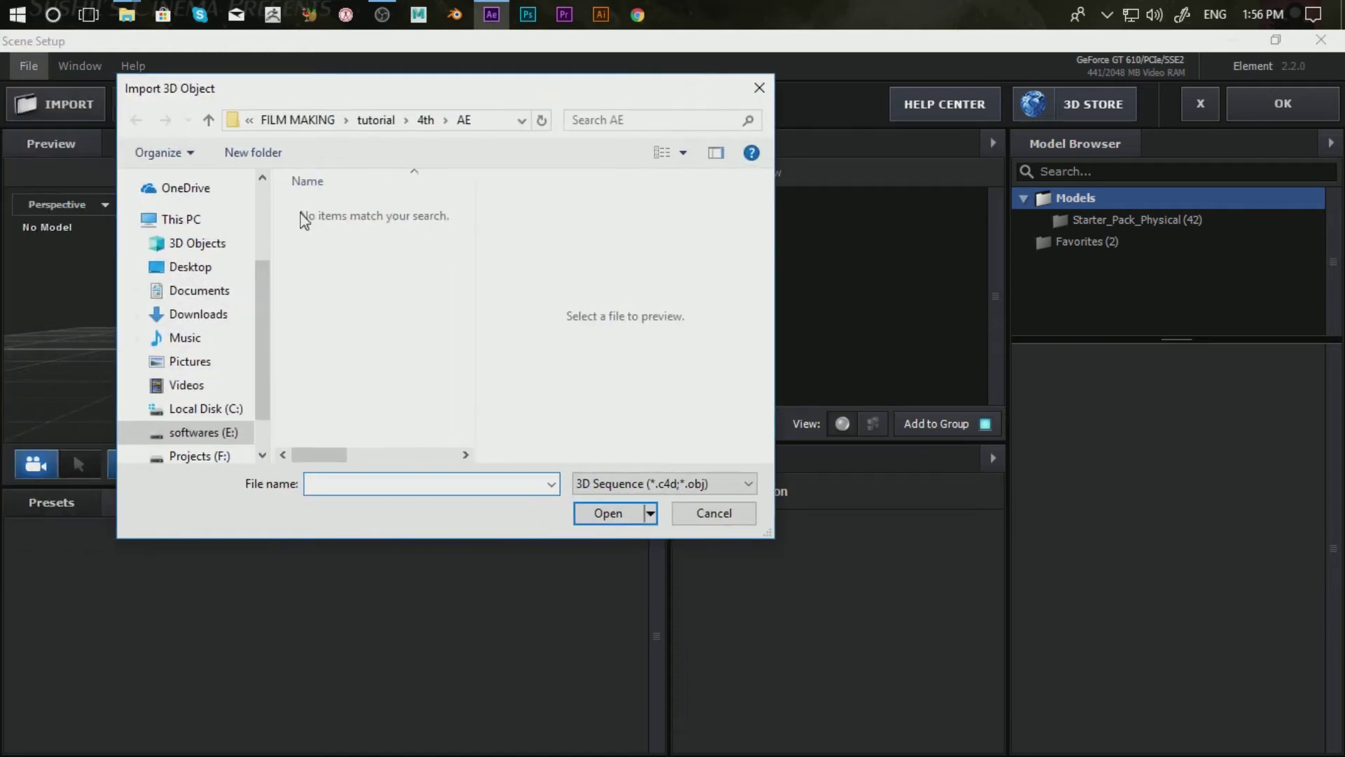
{"action": "left_click", "coordinate": [426, 121]}
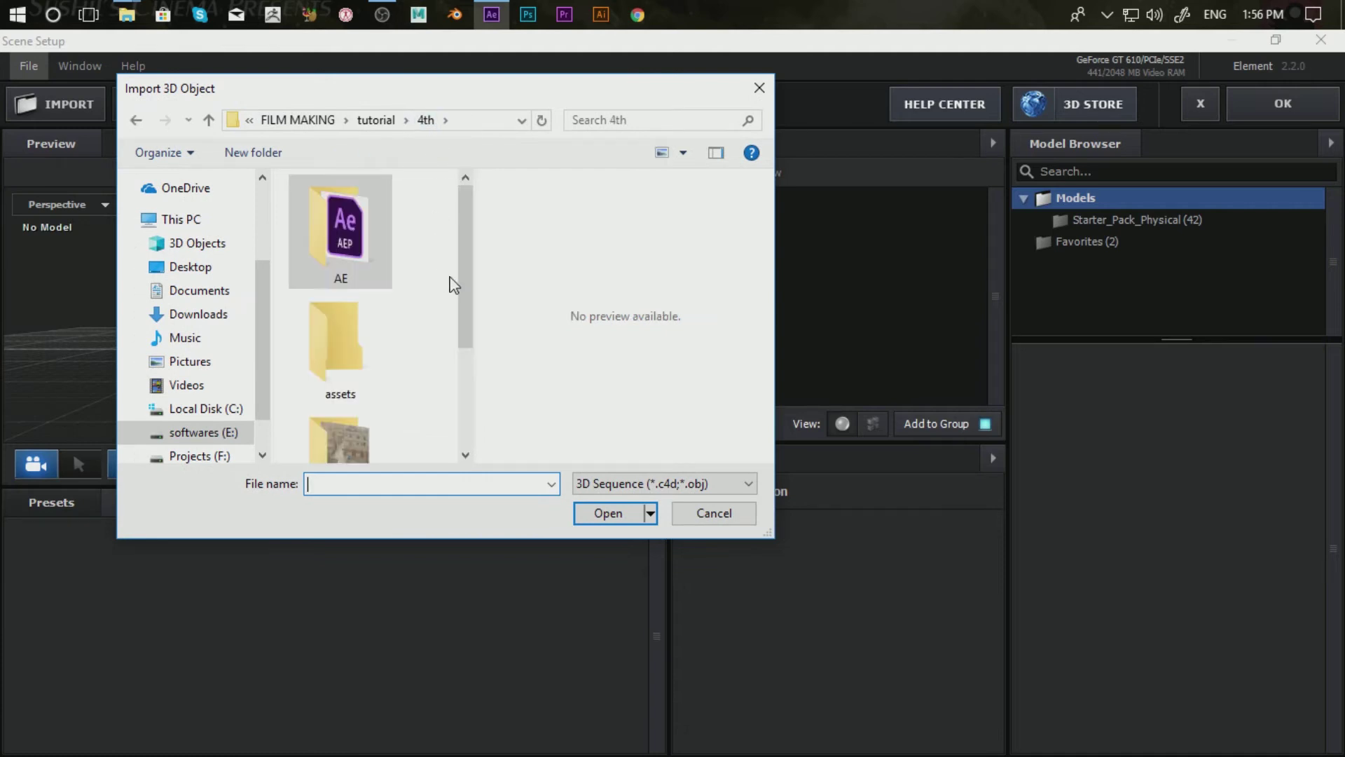
{"action": "scroll", "coordinate": [430, 376], "scroll_direction": "down", "scroll_amount": 3}
{"action": "double_click", "coordinate": [341, 406]}
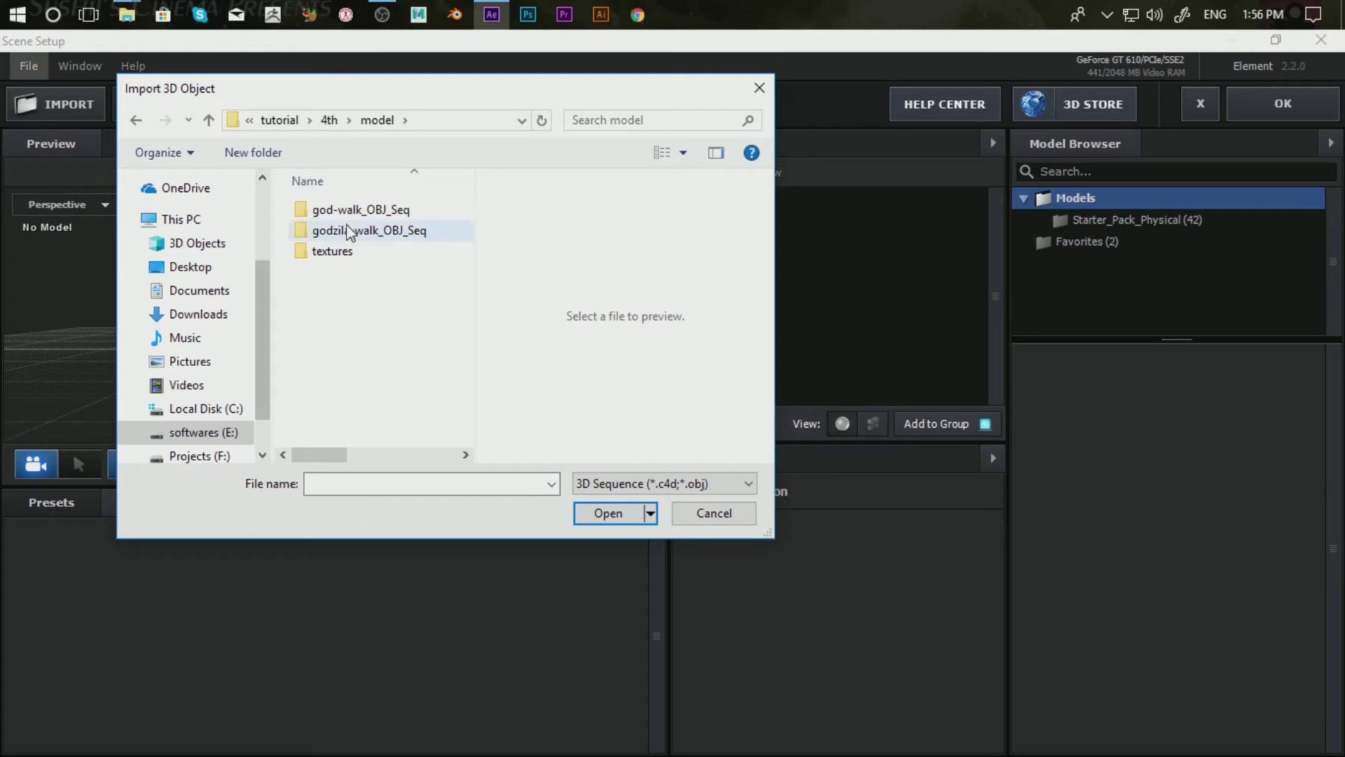
{"action": "left_click", "coordinate": [421, 209]}
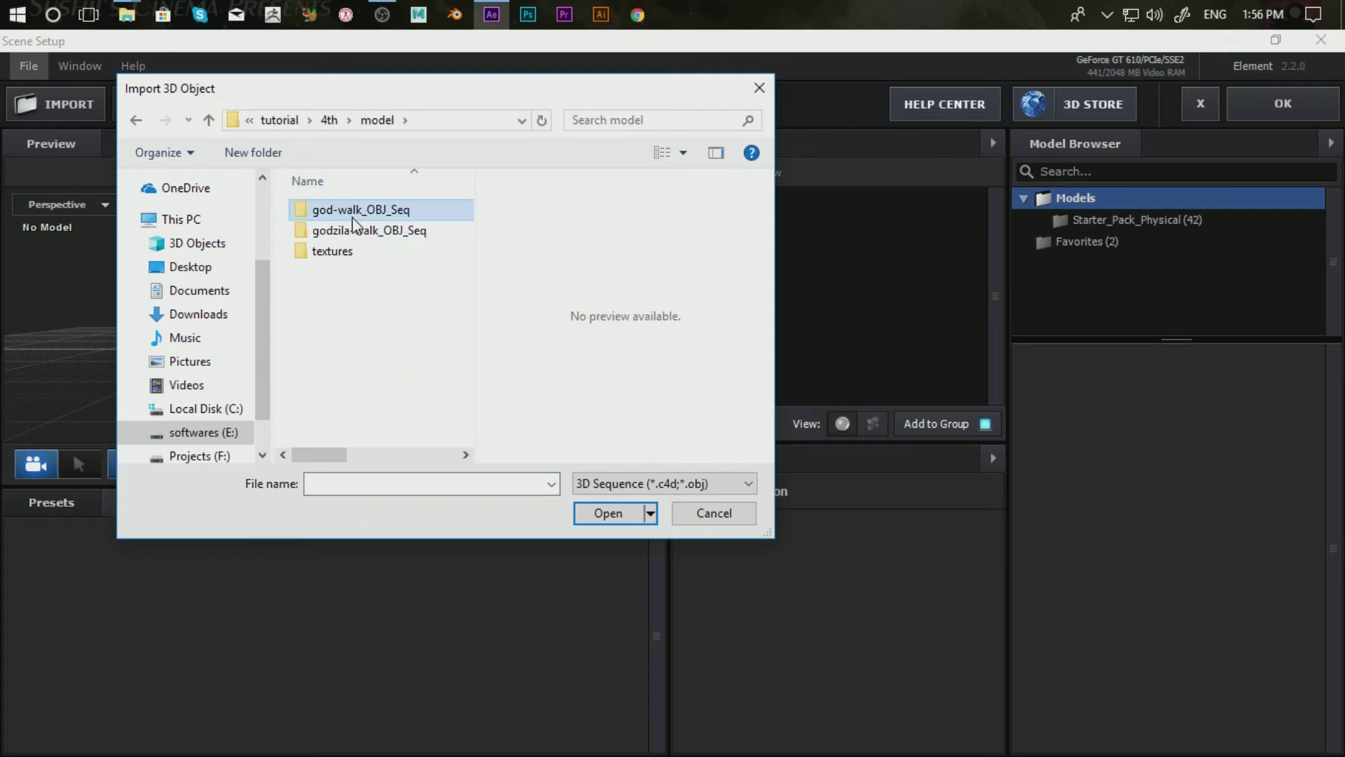
{"action": "double_click", "coordinate": [429, 211]}
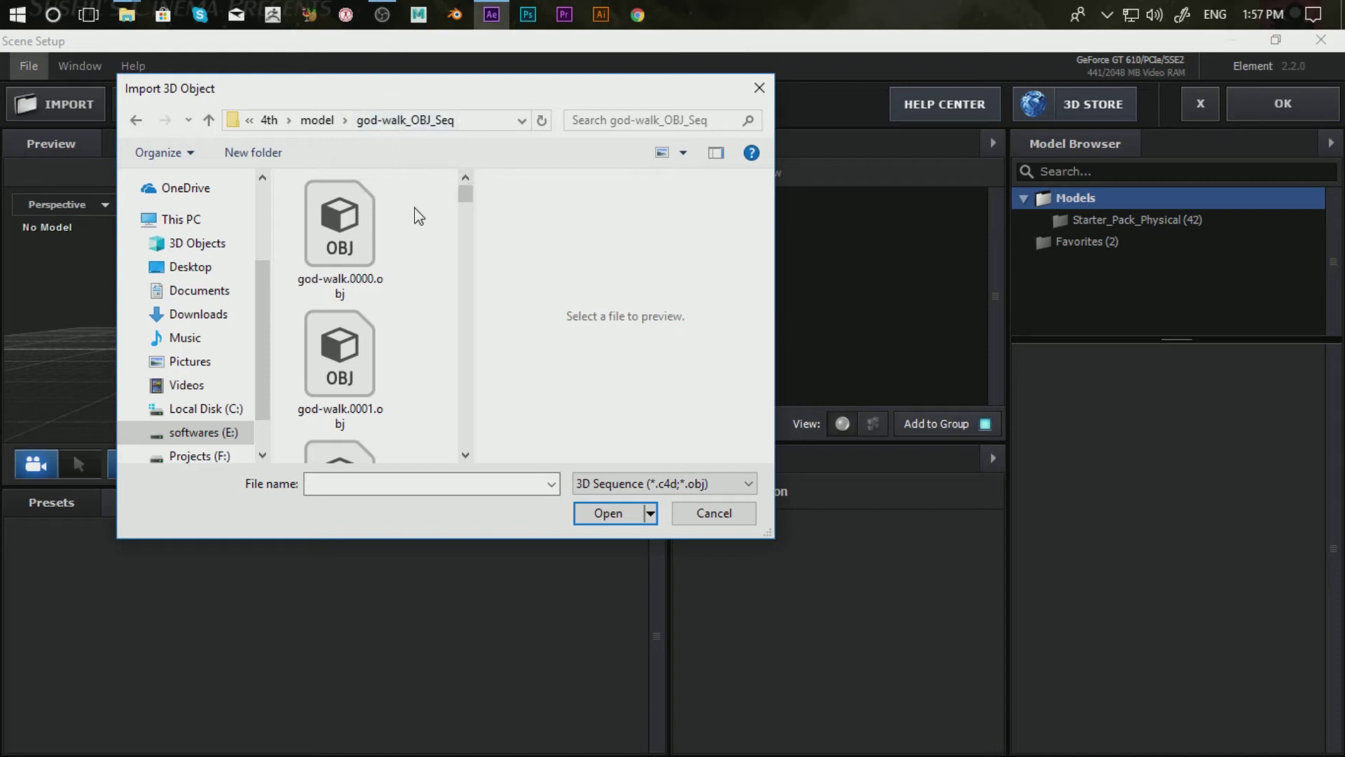
{"action": "key", "text": "Down"}
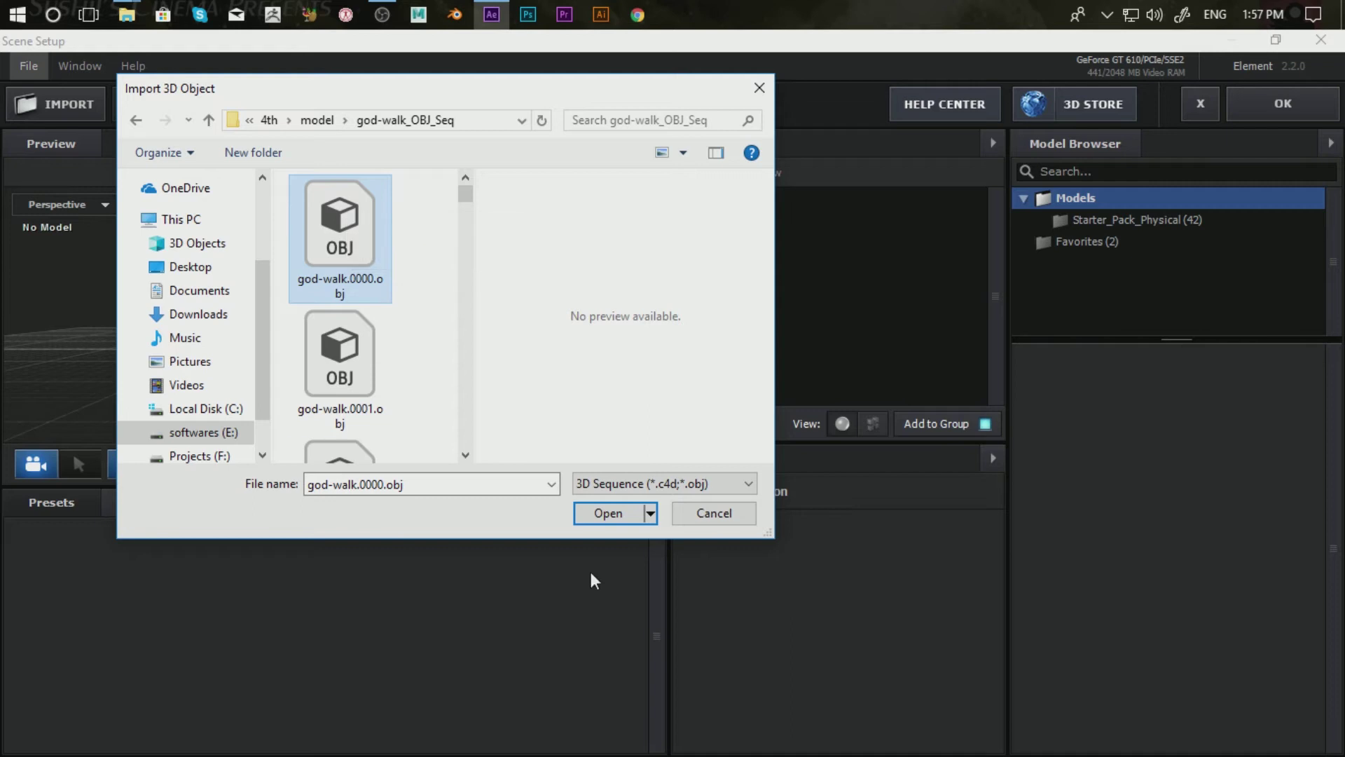
{"action": "left_click", "coordinate": [607, 516]}
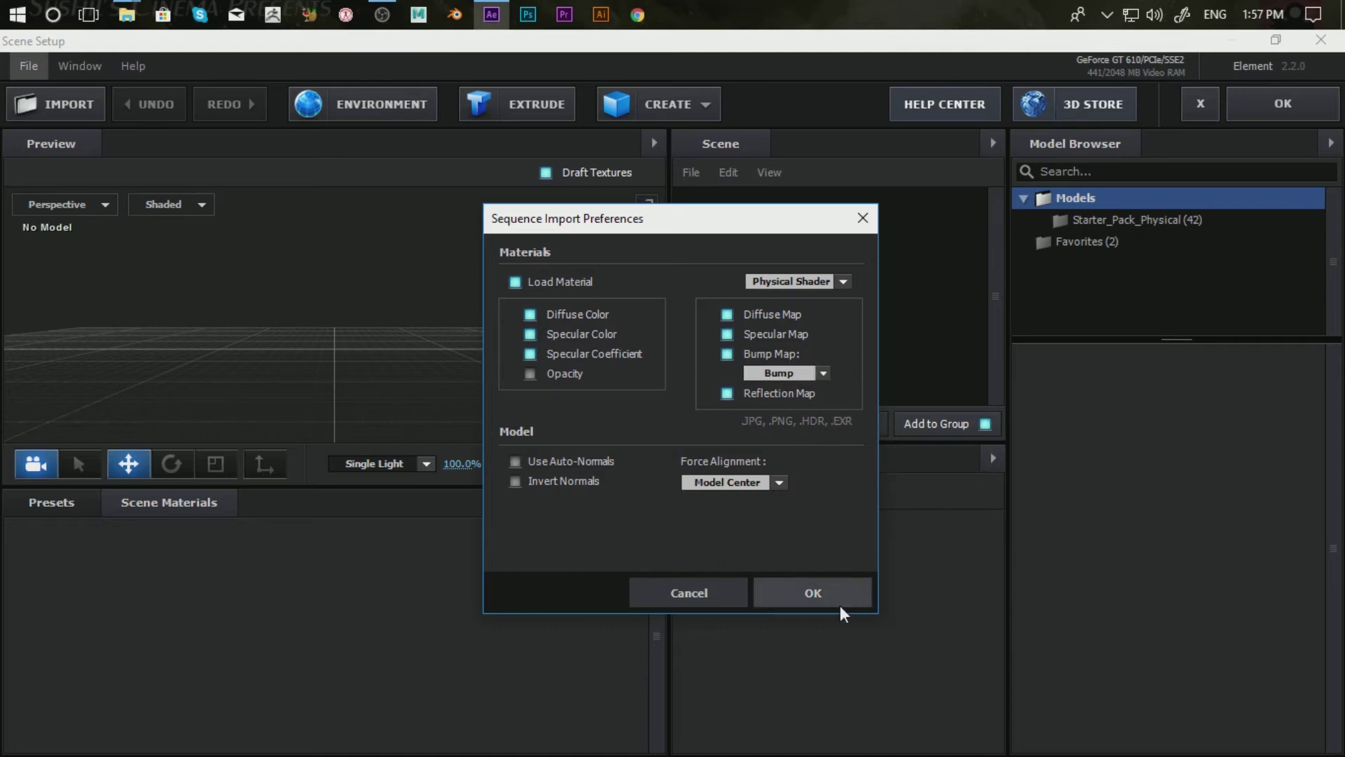
{"action": "left_click", "coordinate": [801, 594]}
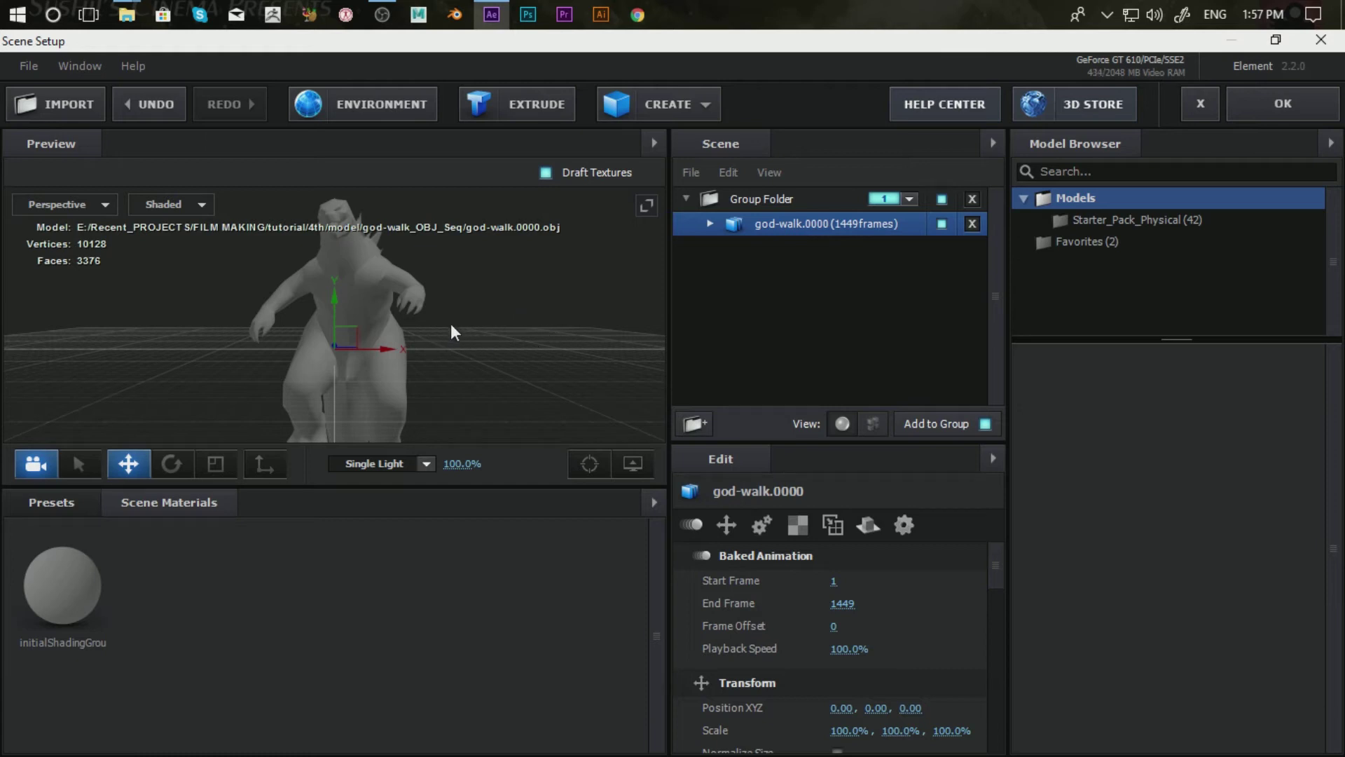
Raise the Godzilla model along the Y axis to about Position Y 0.55.
{"action": "mouse_move", "coordinate": [455, 325]}
{"action": "left_mouse_down"}
{"action": "mouse_move", "coordinate": [527, 320]}
{"action": "mouse_move", "coordinate": [359, 326]}
{"action": "mouse_move", "coordinate": [470, 330]}
{"action": "left_mouse_up"}
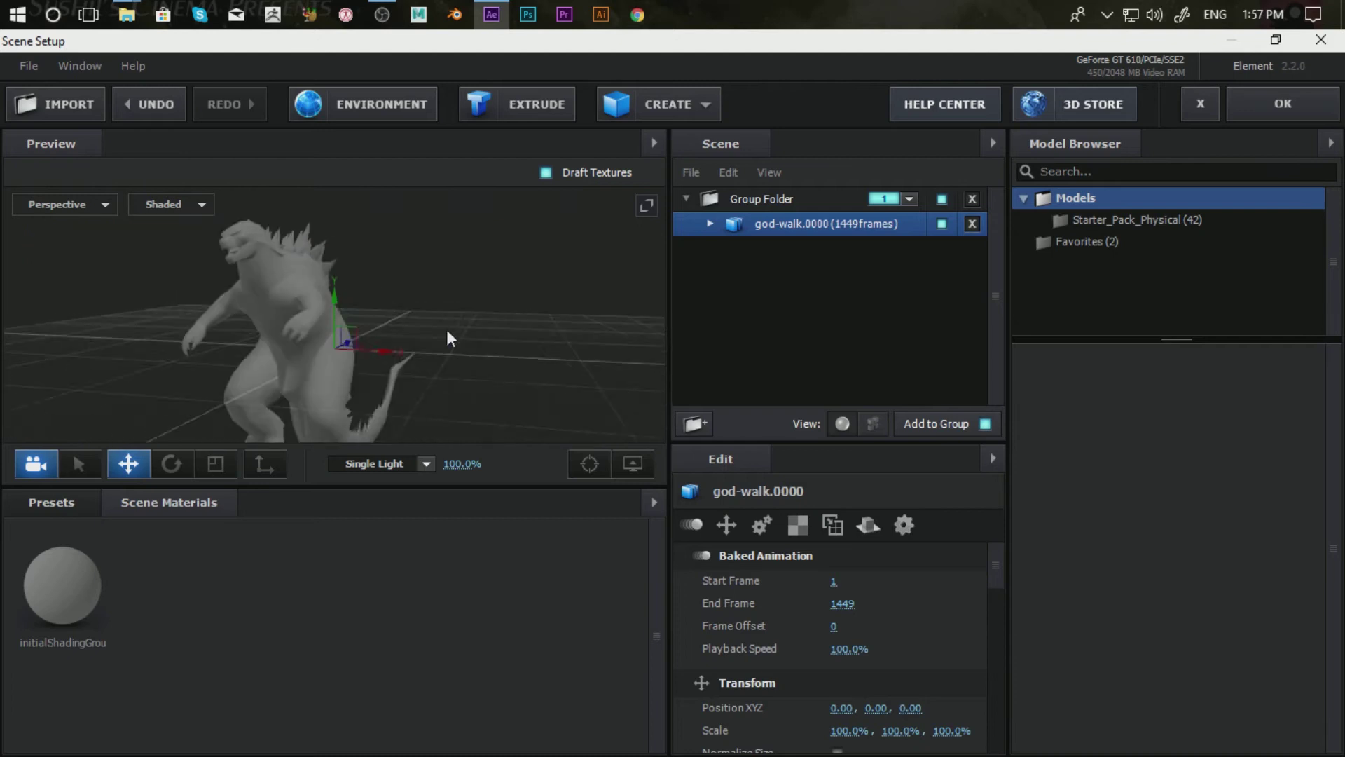
{"action": "left_click_drag", "start_coordinate": [334, 297], "coordinate": [347, 246]}
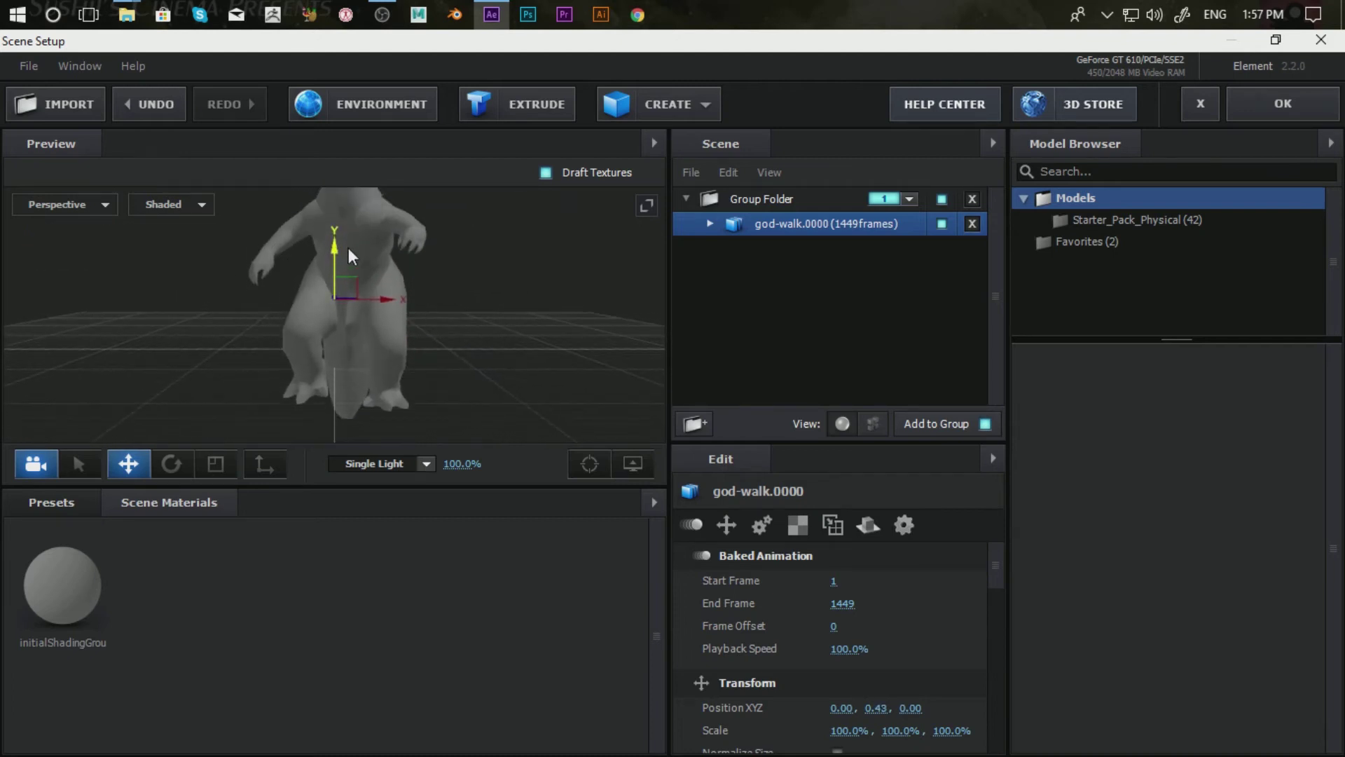
{"action": "mouse_move", "coordinate": [348, 247]}
{"action": "left_mouse_down"}
{"action": "mouse_move", "coordinate": [353, 237]}
{"action": "mouse_move", "coordinate": [428, 335]}
{"action": "mouse_move", "coordinate": [341, 358]}
{"action": "mouse_move", "coordinate": [359, 358]}
{"action": "left_mouse_up"}
{"action": "mouse_move", "coordinate": [337, 250]}
{"action": "left_mouse_down"}
{"action": "mouse_move", "coordinate": [343, 216]}
{"action": "mouse_move", "coordinate": [438, 311]}
{"action": "mouse_move", "coordinate": [417, 349]}
{"action": "mouse_move", "coordinate": [441, 377]}
{"action": "mouse_move", "coordinate": [465, 336]}
{"action": "left_mouse_up"}
{"action": "mouse_move", "coordinate": [336, 247]}
{"action": "left_mouse_down"}
{"action": "mouse_move", "coordinate": [342, 267]}
{"action": "mouse_move", "coordinate": [429, 303]}
{"action": "mouse_move", "coordinate": [441, 324]}
{"action": "mouse_move", "coordinate": [483, 330]}
{"action": "mouse_move", "coordinate": [443, 342]}
{"action": "left_mouse_up"}
Select the group folder and bring up the initialShadingGroup material's Diffuse texture channel.
{"action": "left_click", "coordinate": [444, 342]}
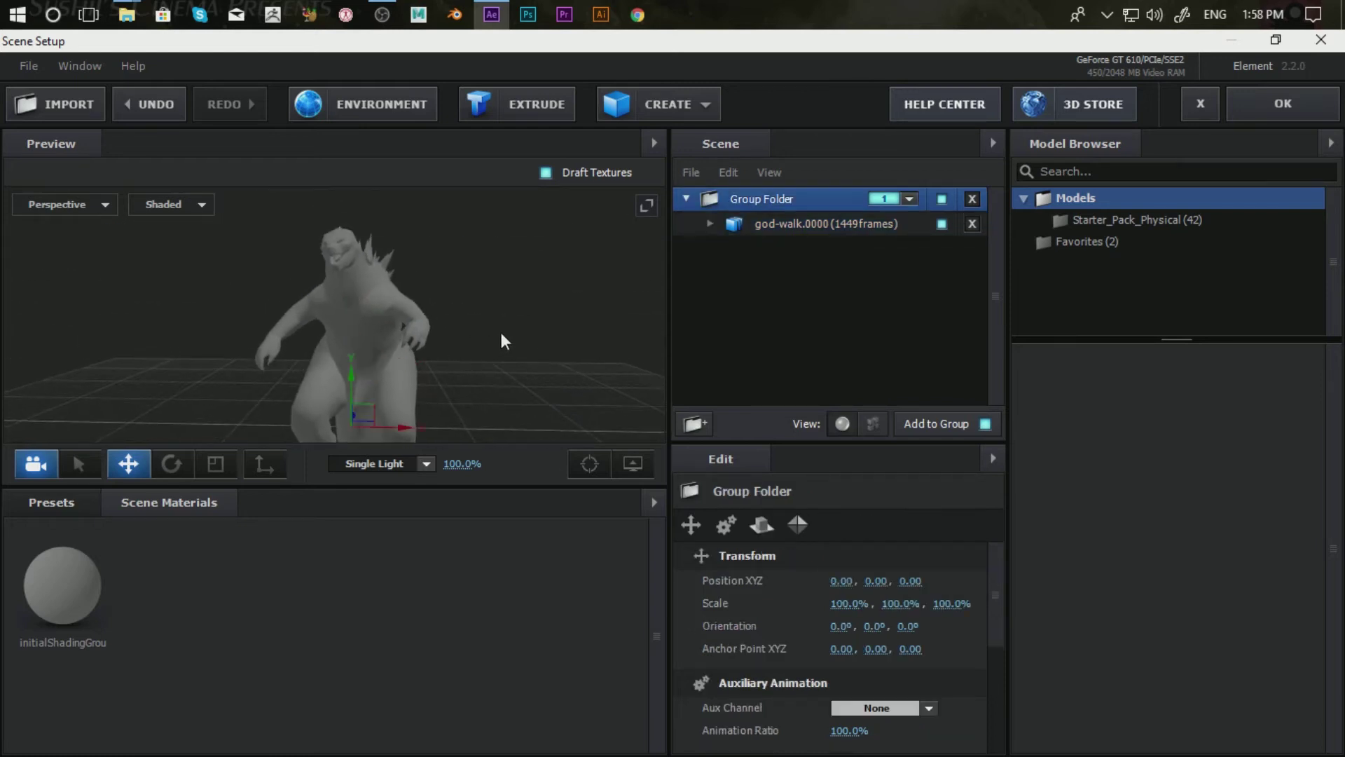
{"action": "left_click_drag", "start_coordinate": [492, 364], "coordinate": [498, 351]}
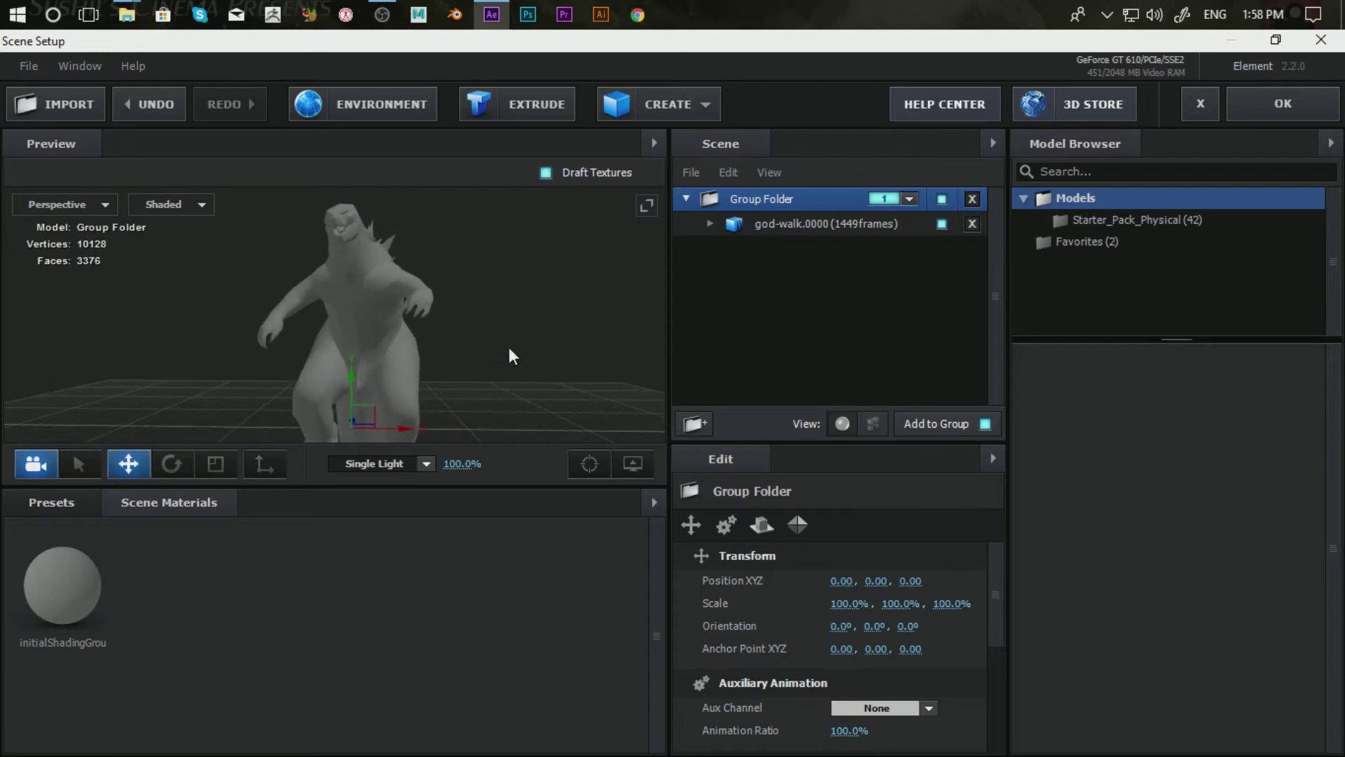
{"action": "scroll", "coordinate": [461, 350], "scroll_direction": "down", "scroll_amount": 1}
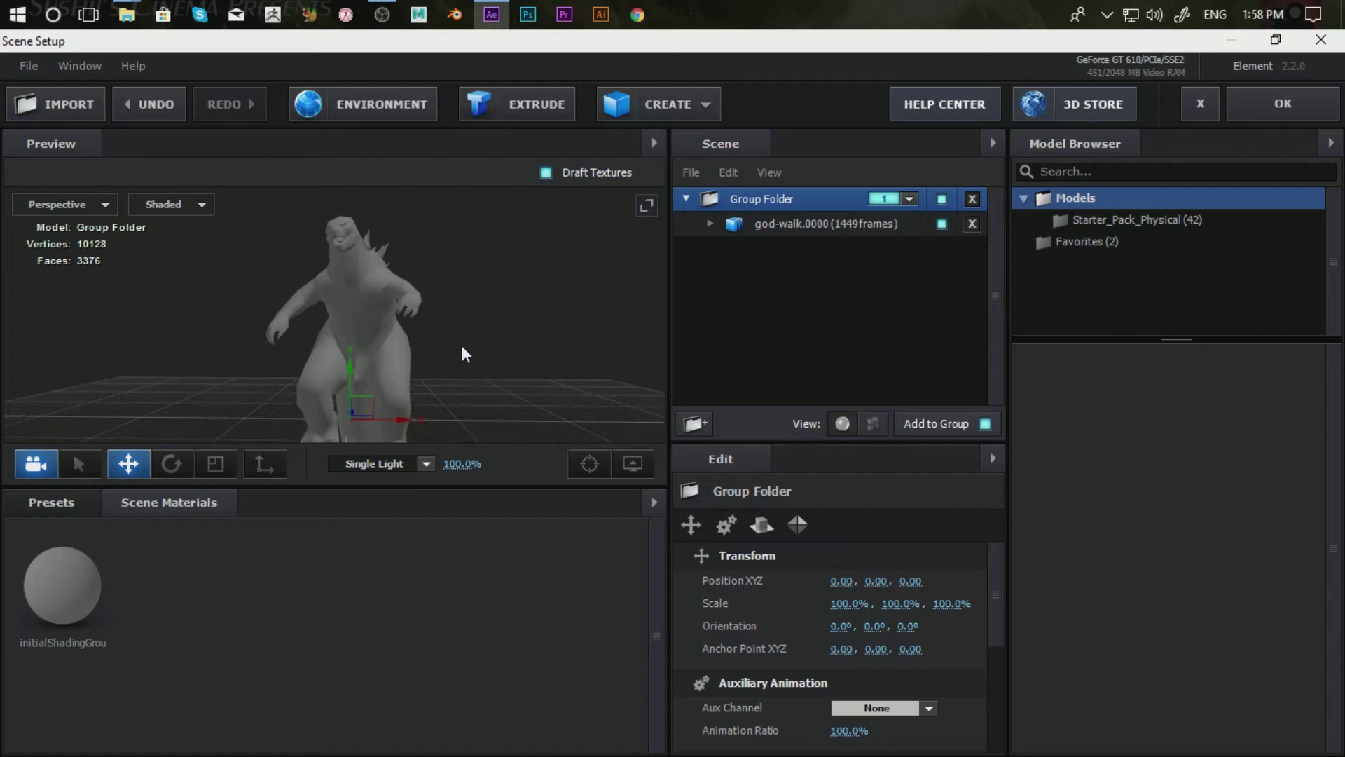
{"action": "scroll", "coordinate": [457, 350], "scroll_direction": "down", "scroll_amount": 1}
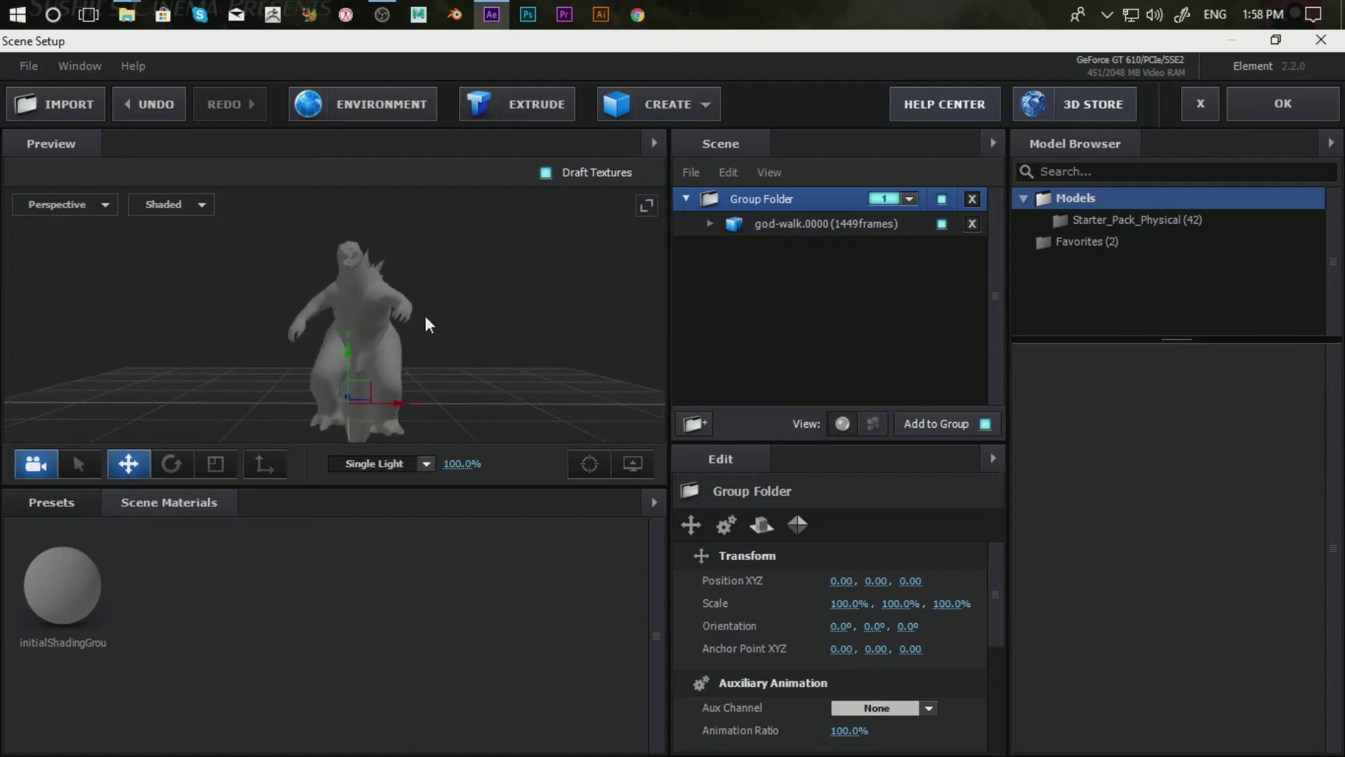
{"action": "left_click", "coordinate": [57, 566]}
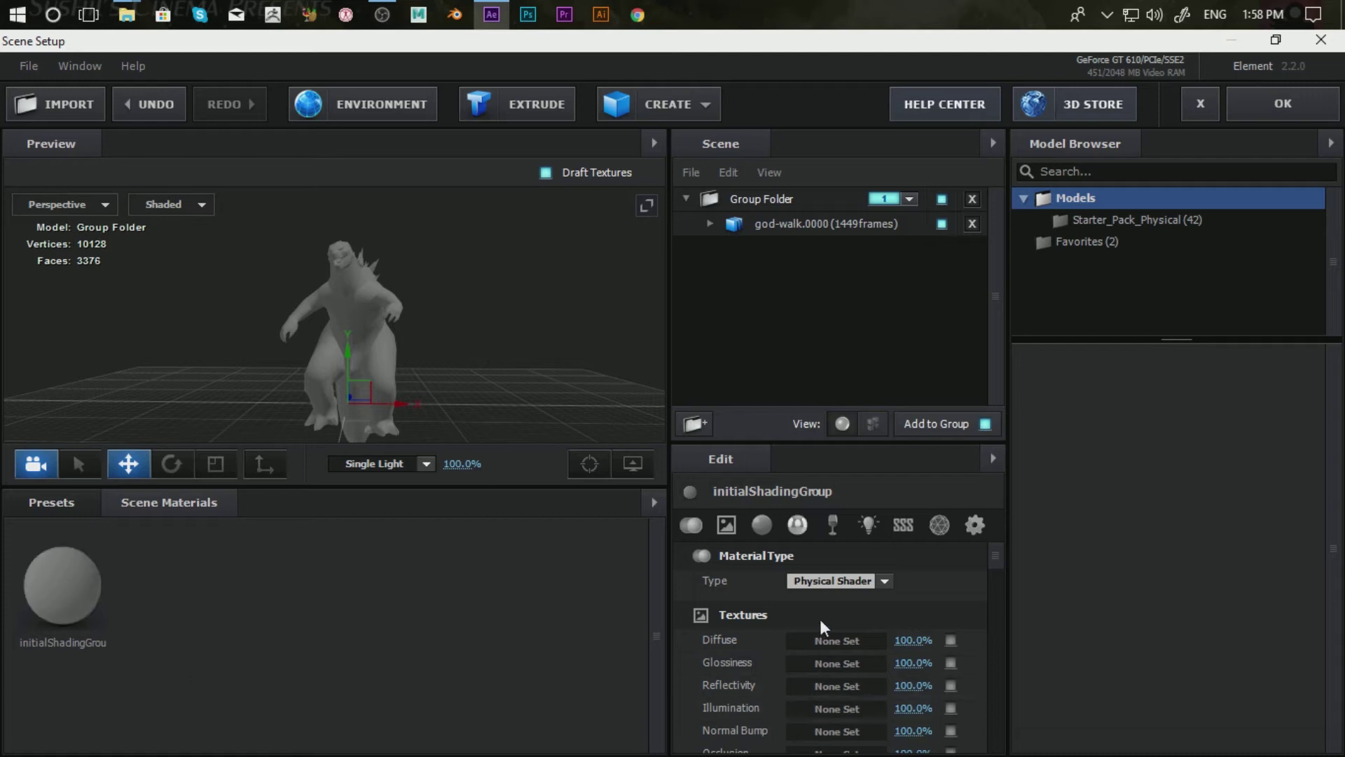
{"action": "scroll", "coordinate": [685, 670], "scroll_direction": "down", "scroll_amount": 3}
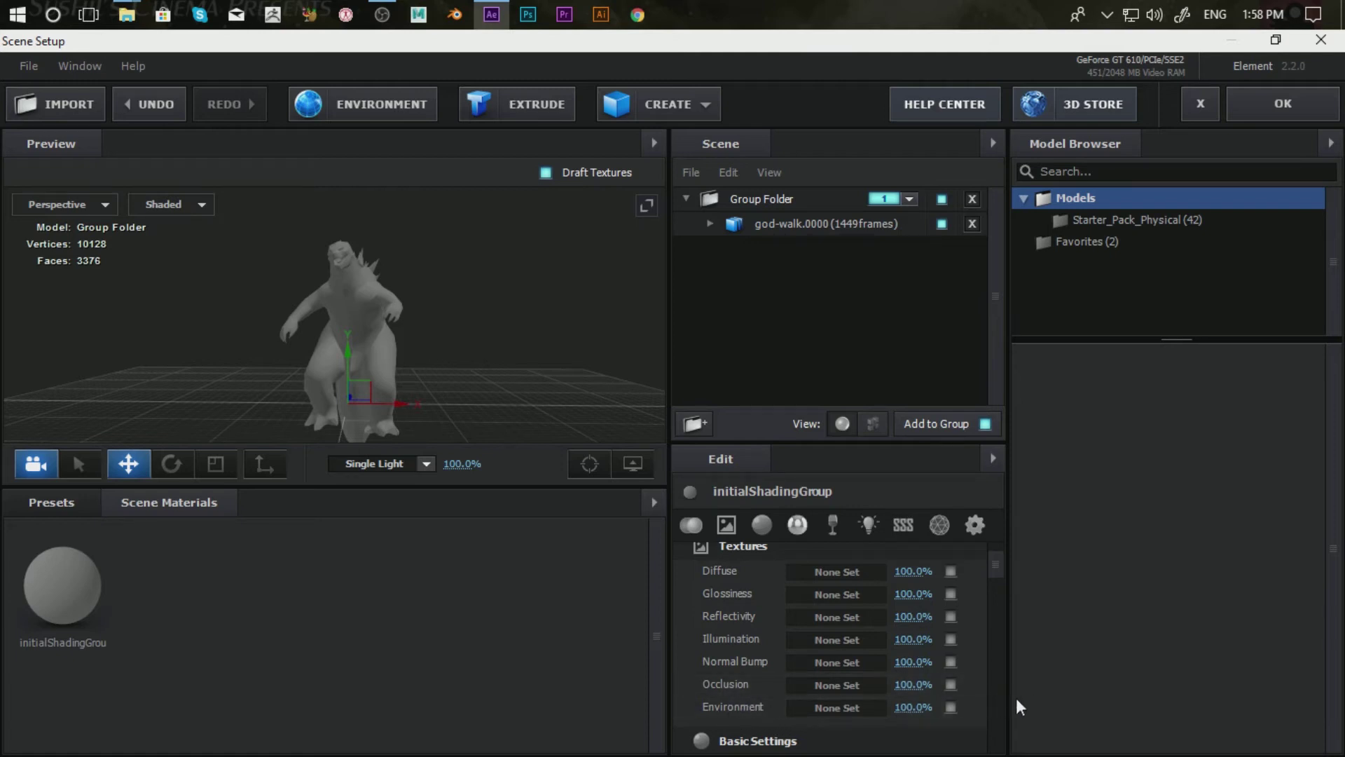
{"action": "scroll", "coordinate": [688, 628], "scroll_direction": "up", "scroll_amount": 2}
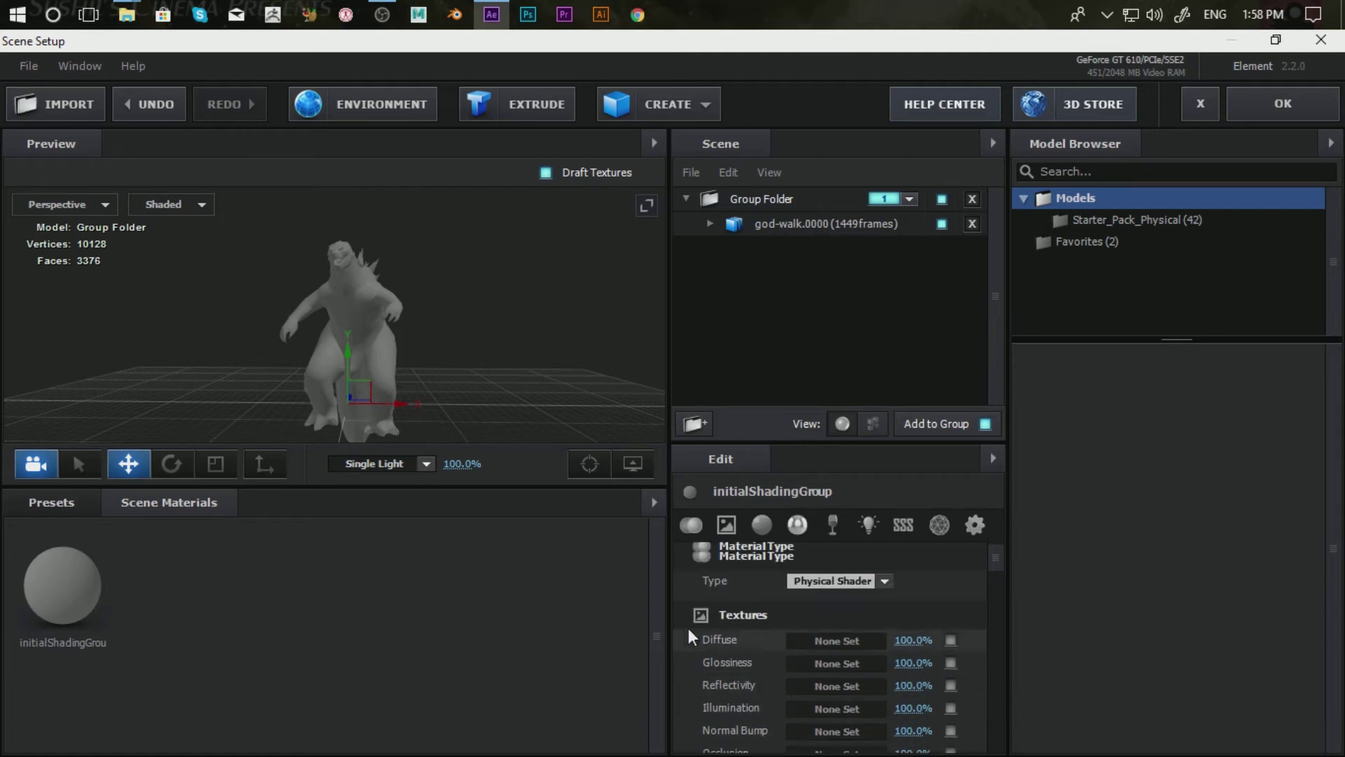
{"action": "left_click", "coordinate": [853, 641]}
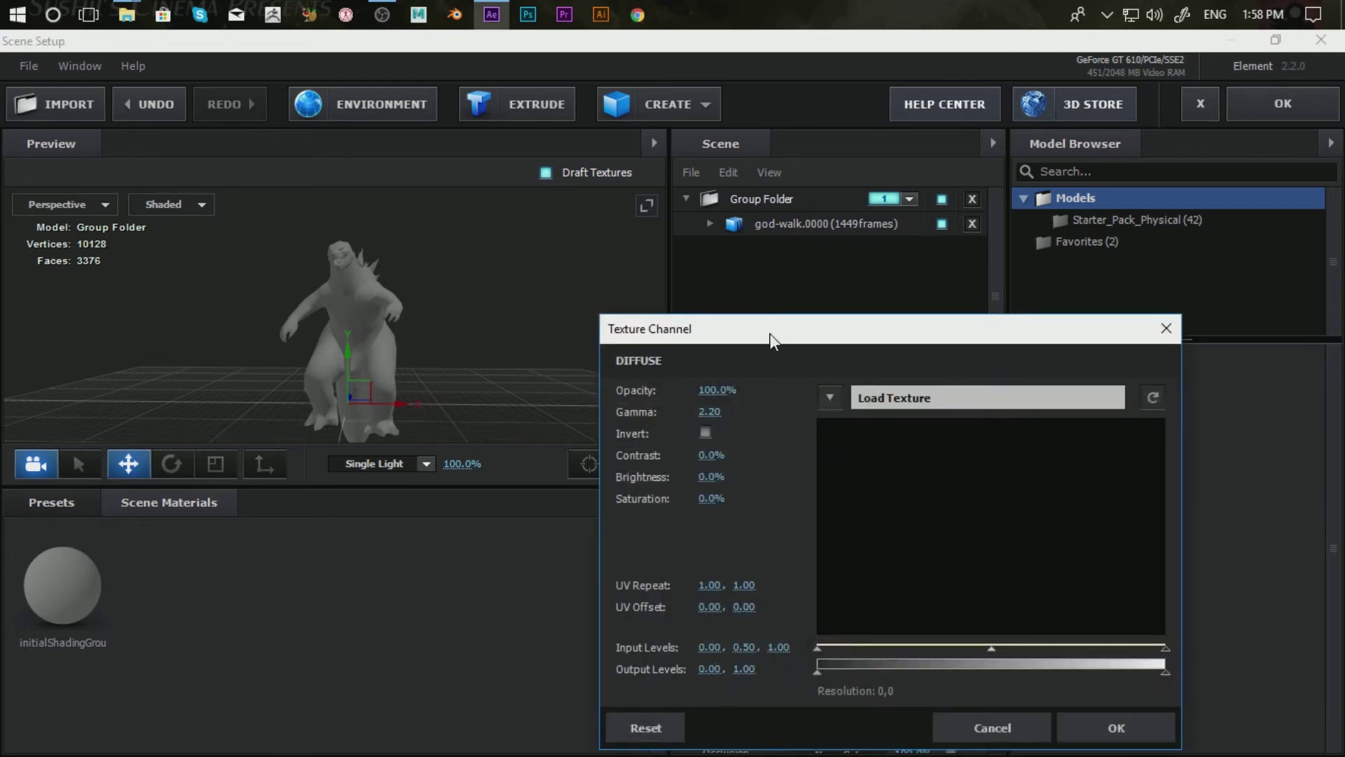
Browse the texture loader to the 4th > model > textures folder.
{"action": "left_click_drag", "start_coordinate": [771, 335], "coordinate": [790, 242]}
{"action": "left_click", "coordinate": [895, 301]}
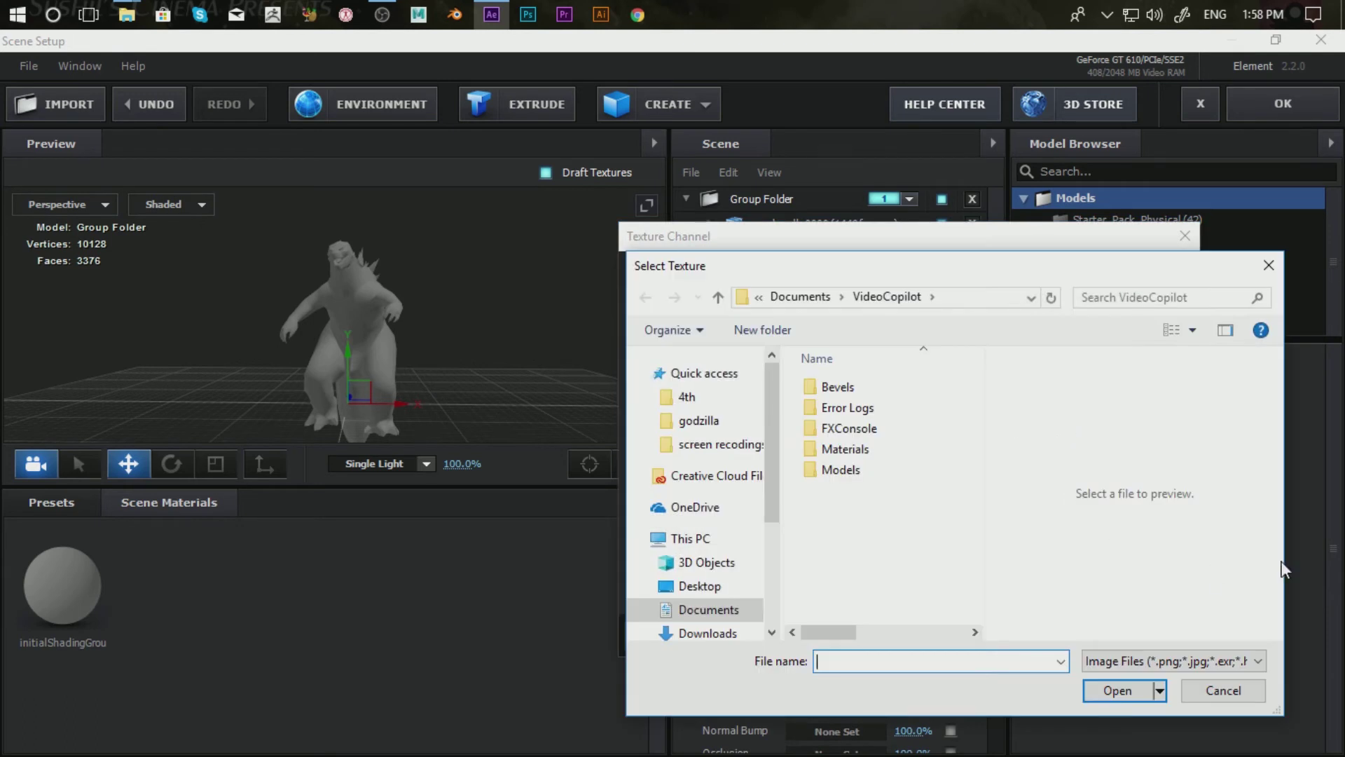
{"action": "left_click", "coordinate": [697, 397]}
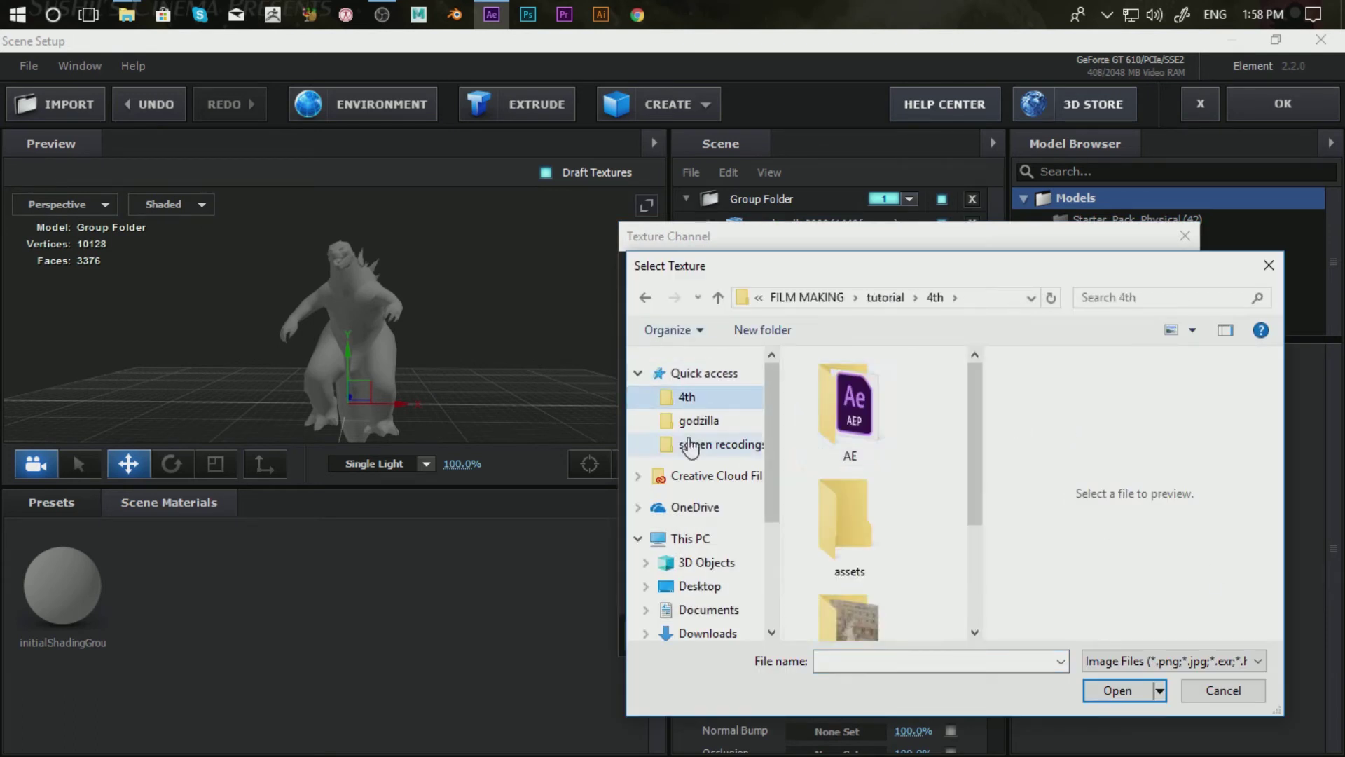
{"action": "scroll", "coordinate": [919, 569], "scroll_direction": "down", "scroll_amount": 2}
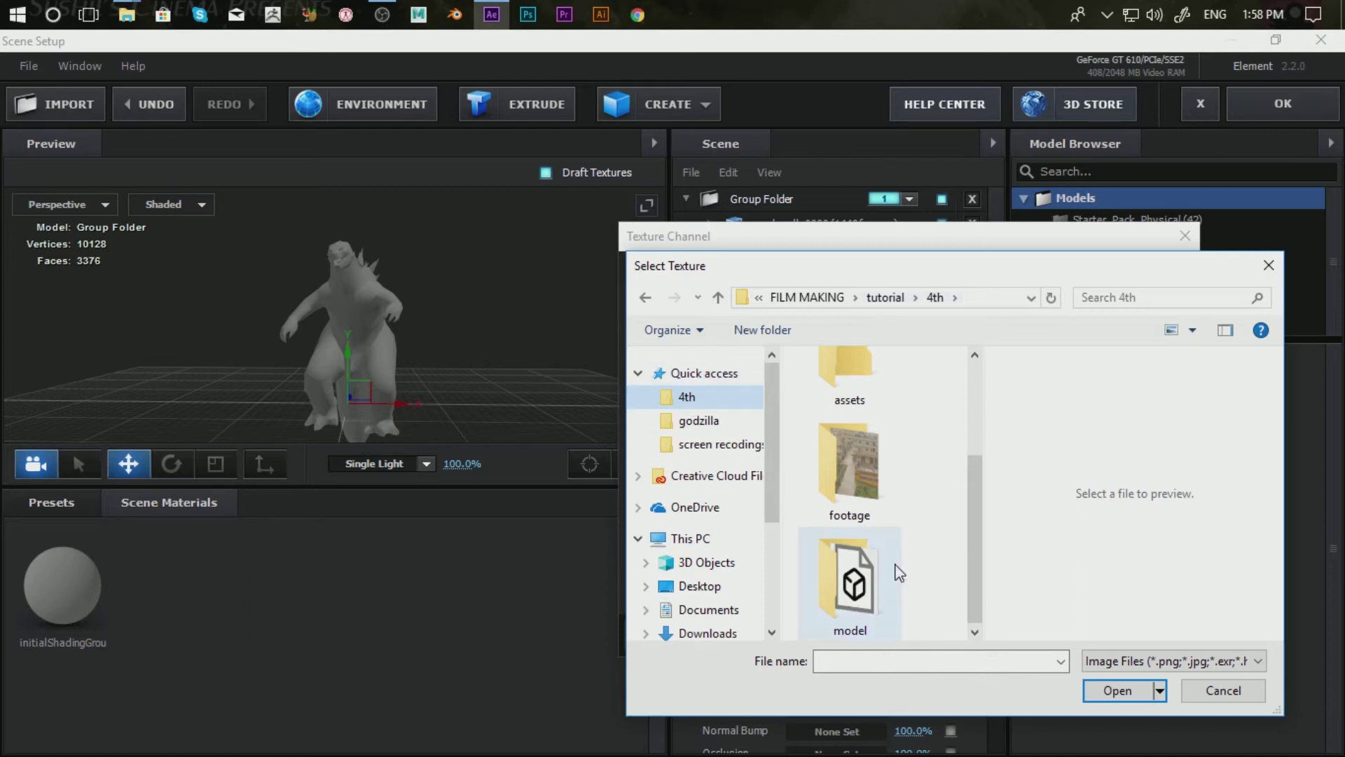
{"action": "double_click", "coordinate": [850, 580]}
{"action": "double_click", "coordinate": [874, 437]}
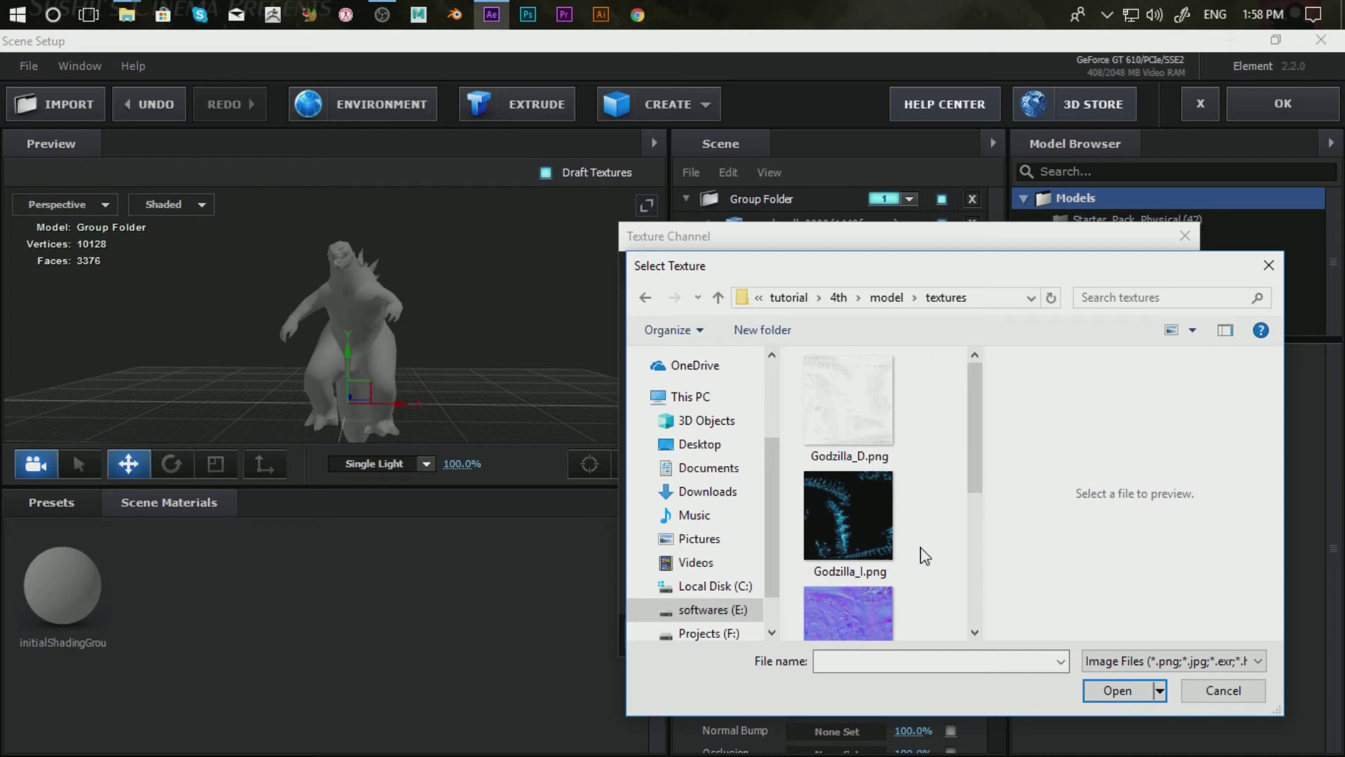
{"action": "left_click_drag", "start_coordinate": [901, 272], "coordinate": [830, 170]}
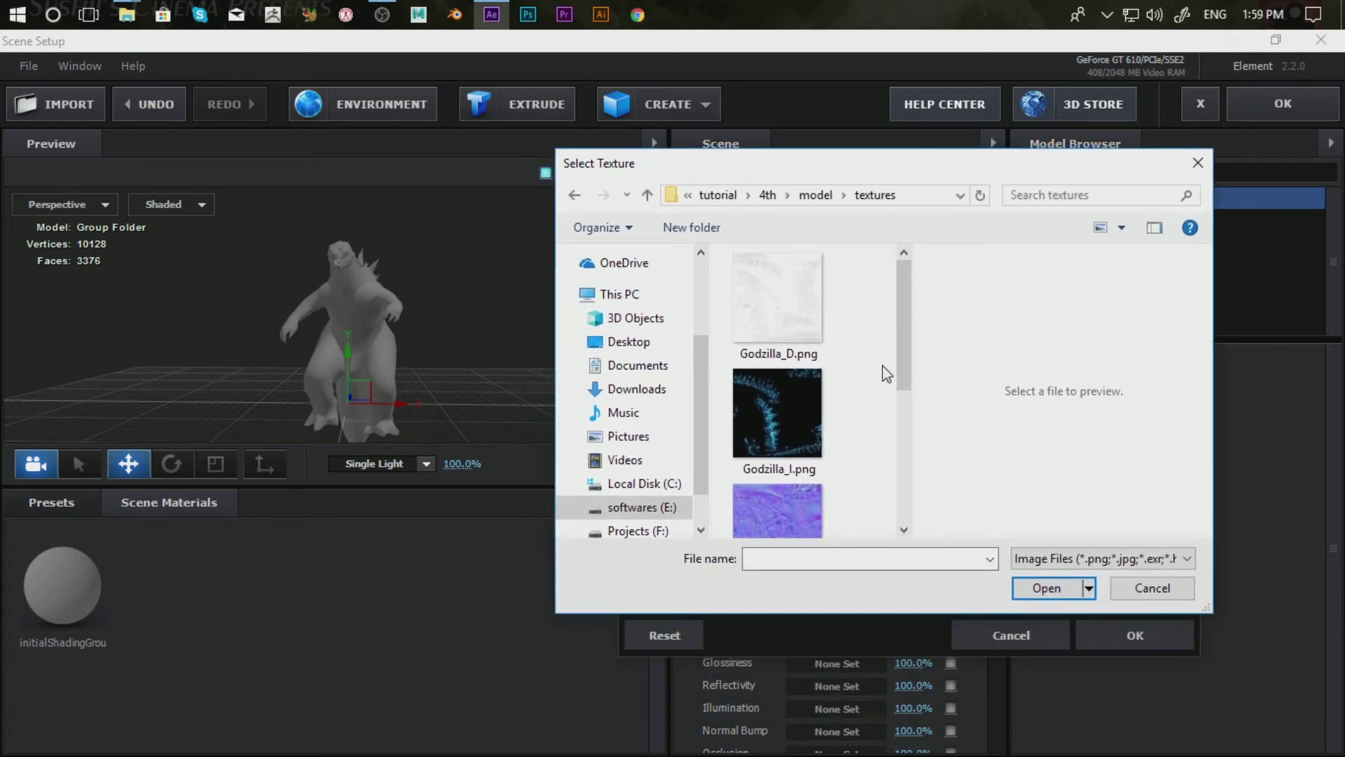
Compare the textures and load Godzilla_SanFranWater_D.png into the Diffuse channel, confirming with OK.
{"action": "left_click", "coordinate": [810, 335]}
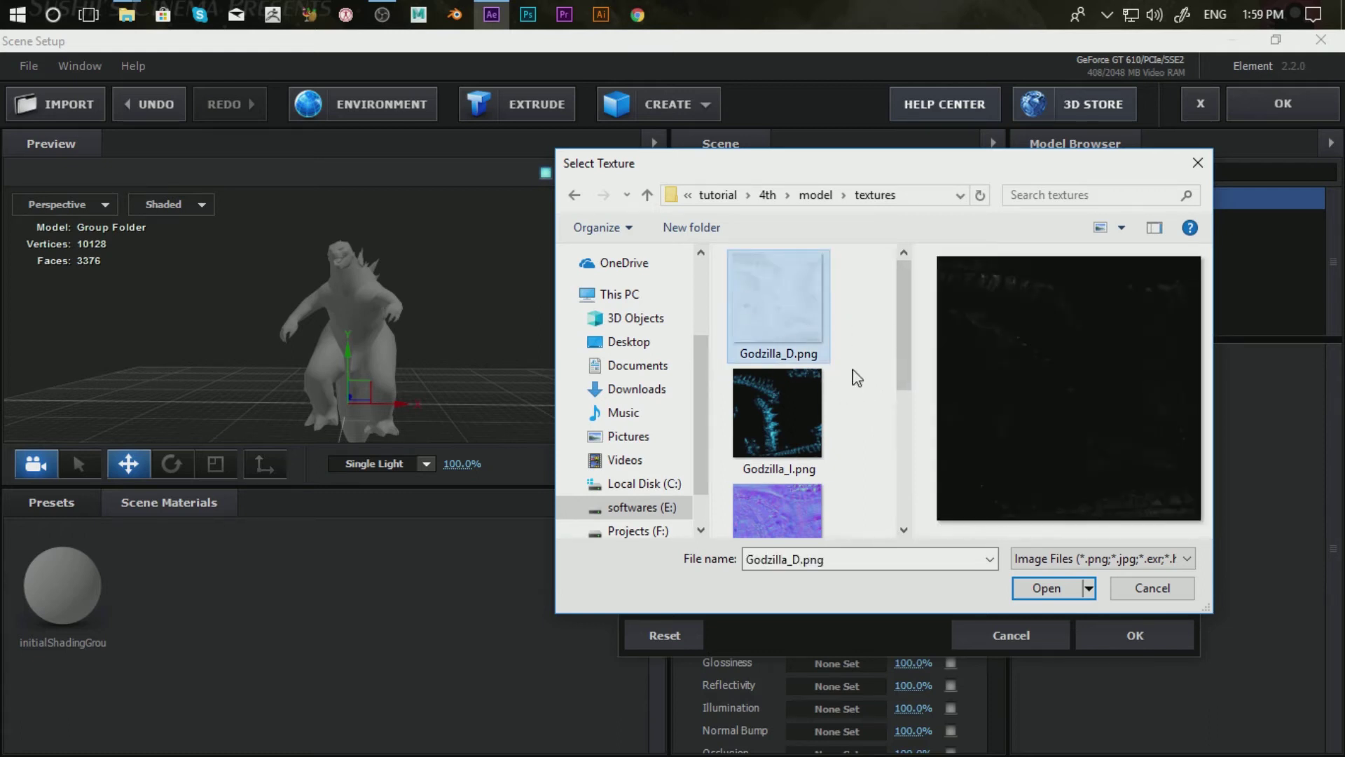
{"action": "scroll", "coordinate": [852, 418], "scroll_direction": "down", "scroll_amount": 3}
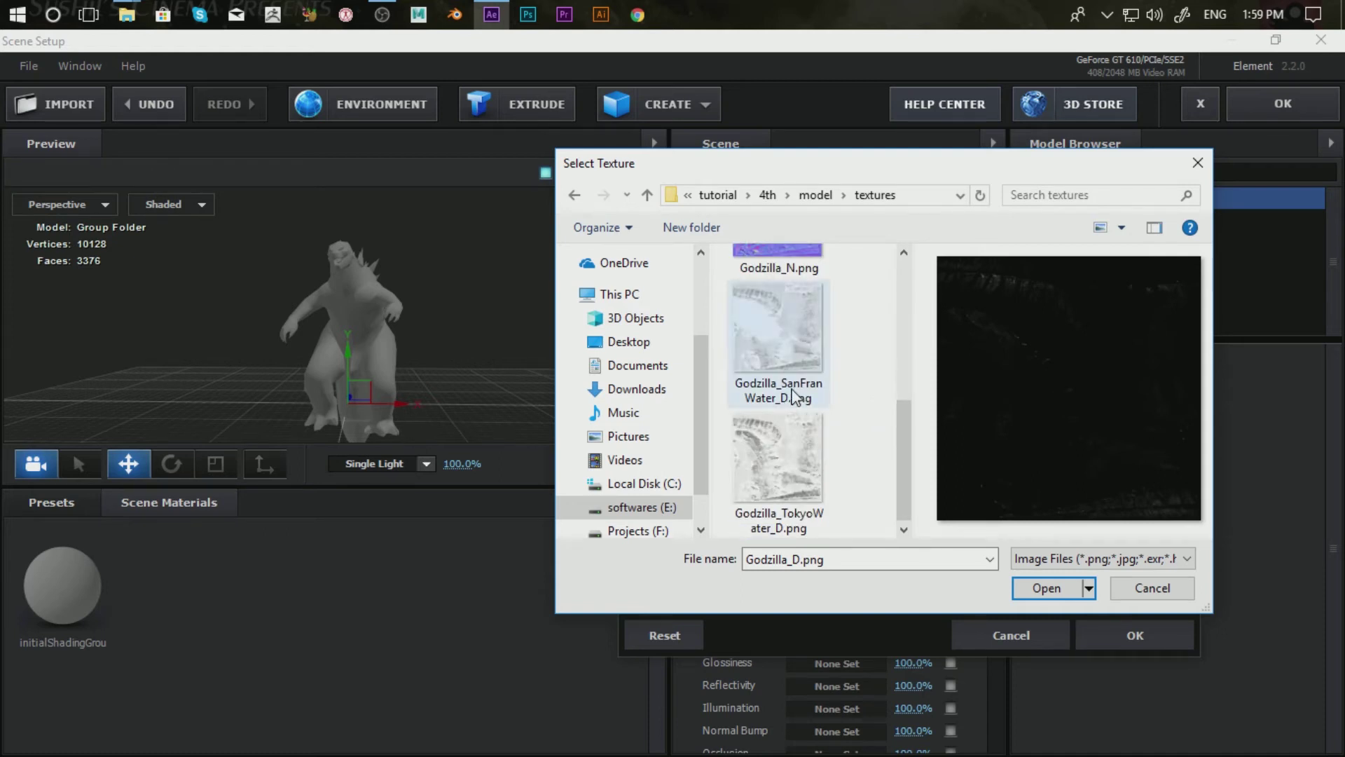
{"action": "left_click", "coordinate": [791, 350]}
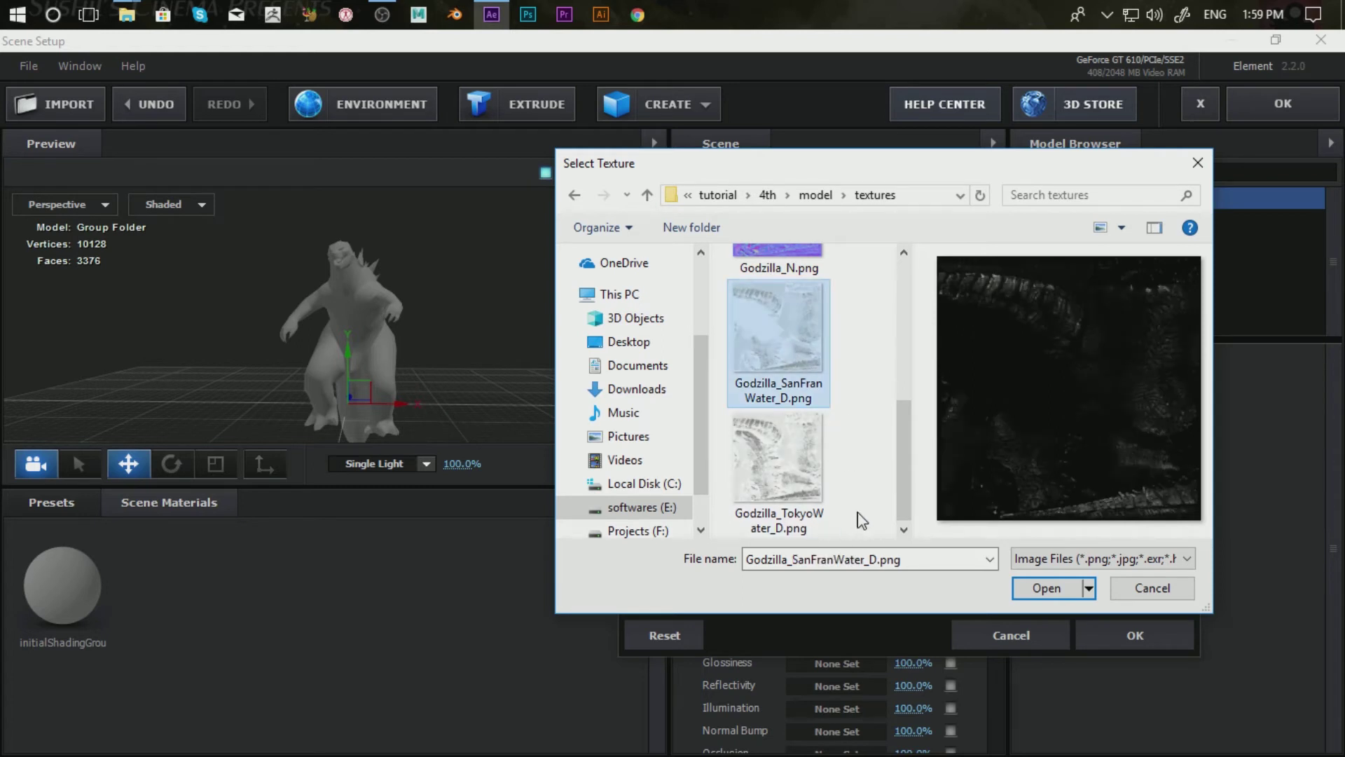
{"action": "left_click", "coordinate": [814, 491]}
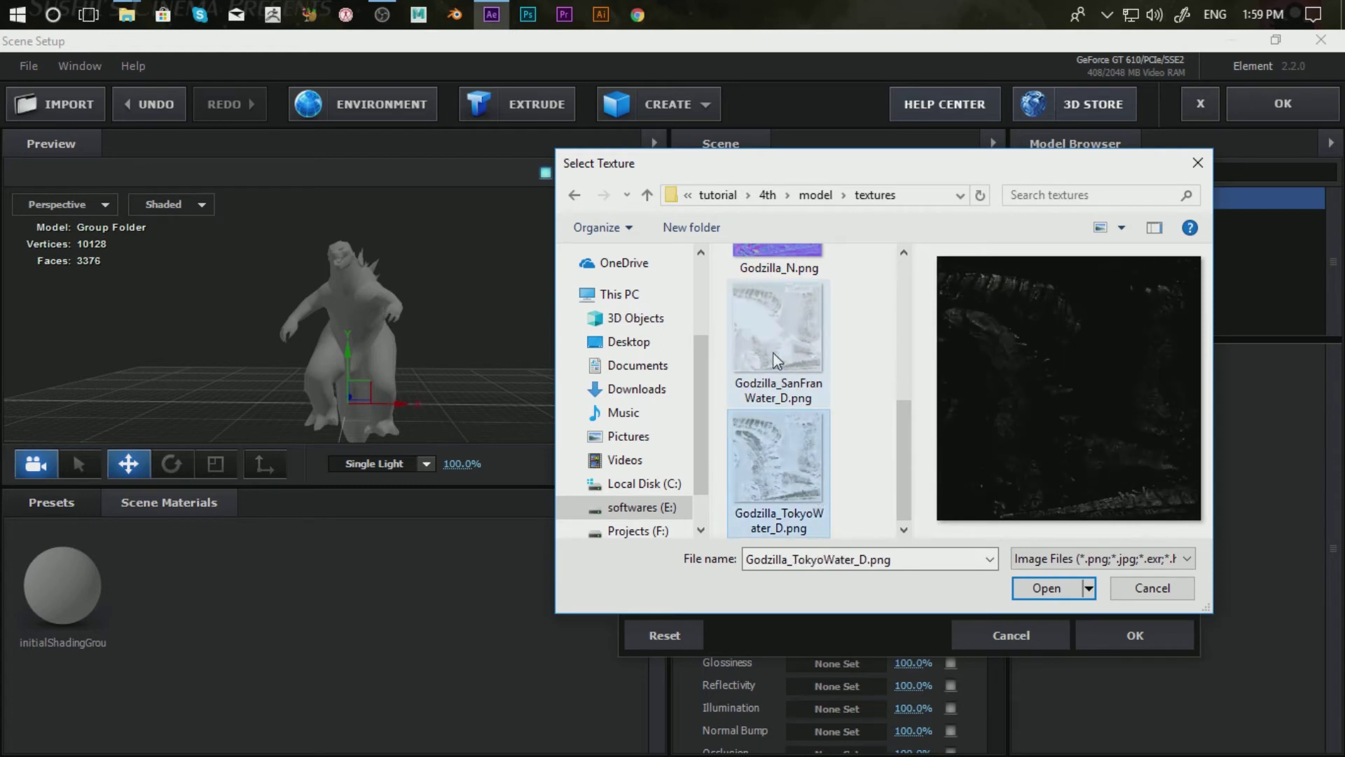
{"action": "left_click", "coordinate": [800, 403]}
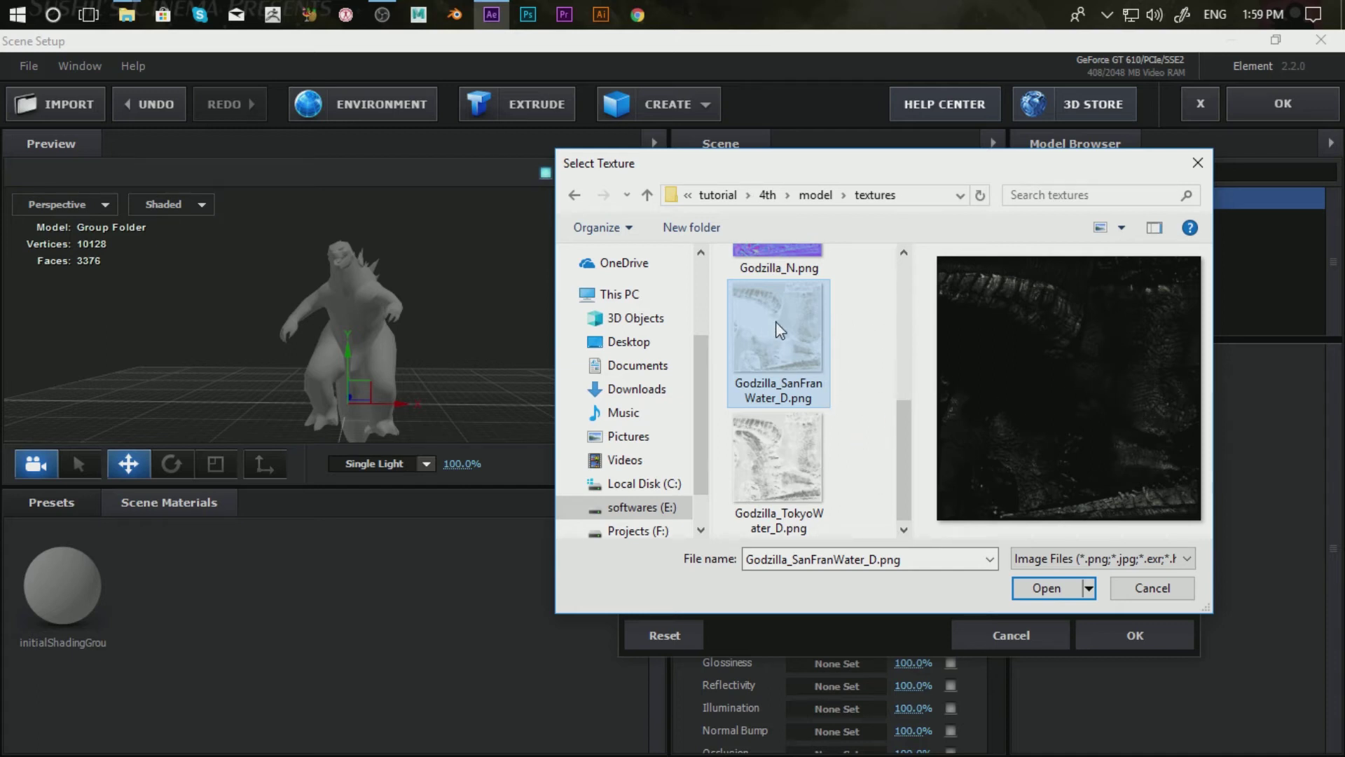
{"action": "left_click", "coordinate": [1047, 589]}
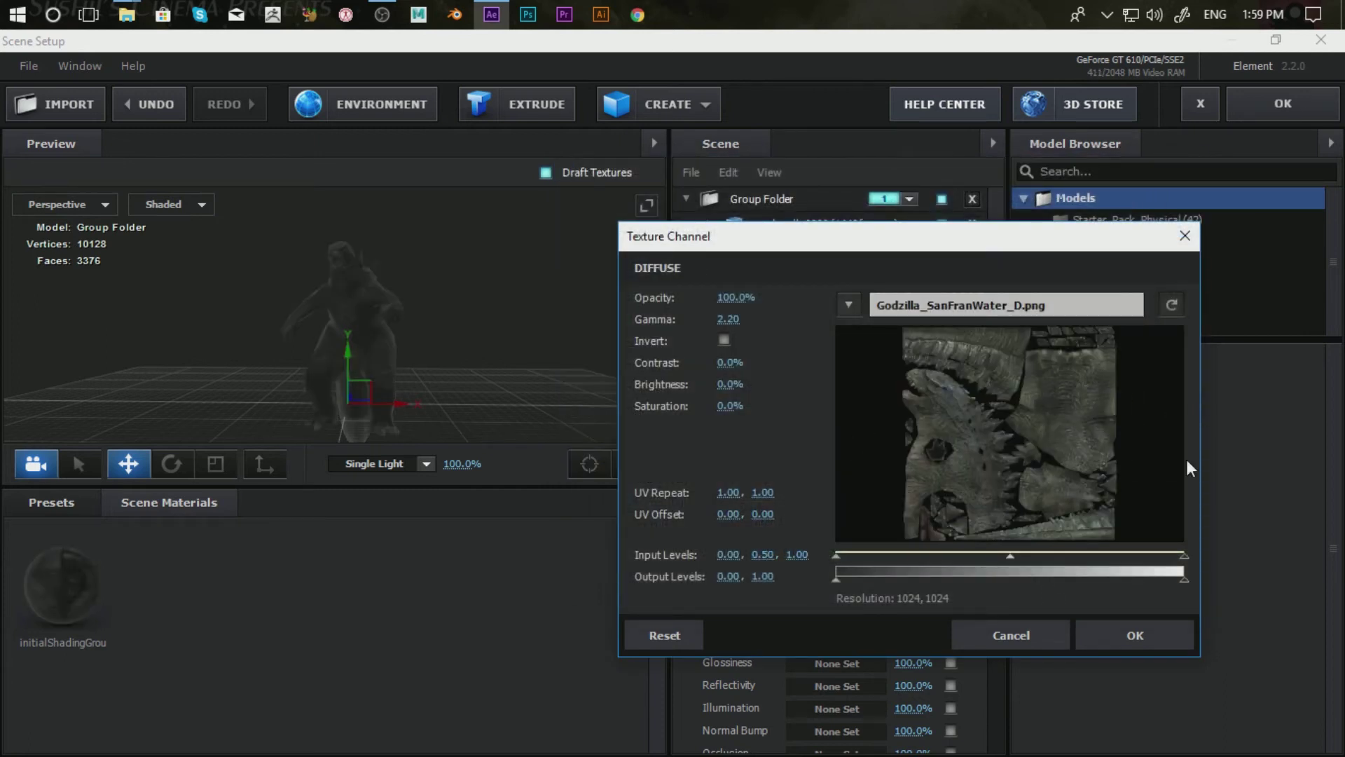
{"action": "left_click", "coordinate": [1143, 632]}
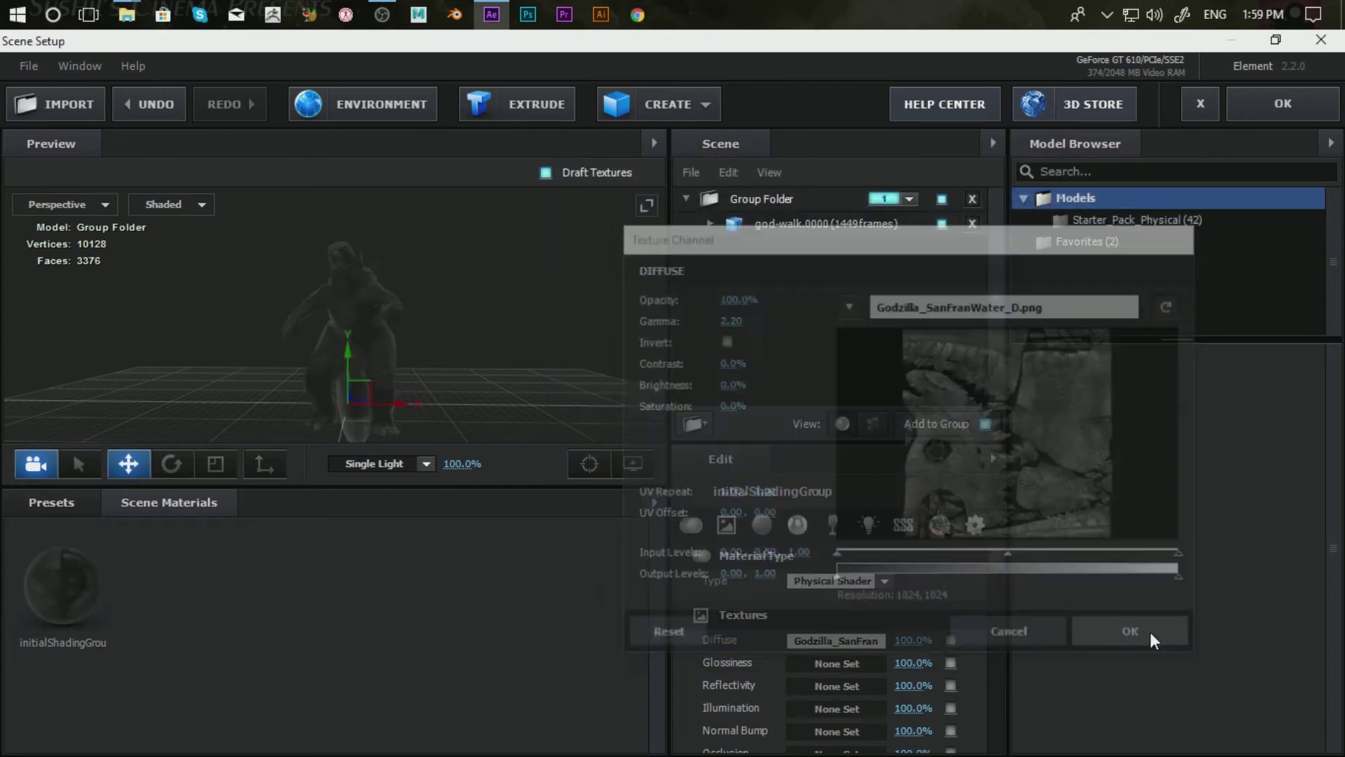
Load Godzilla_N.png into the material's Normal Bump slot at 100%.
{"action": "mouse_move", "coordinate": [448, 318]}
{"action": "left_mouse_down"}
{"action": "mouse_move", "coordinate": [577, 310]}
{"action": "mouse_move", "coordinate": [389, 292]}
{"action": "left_mouse_up"}
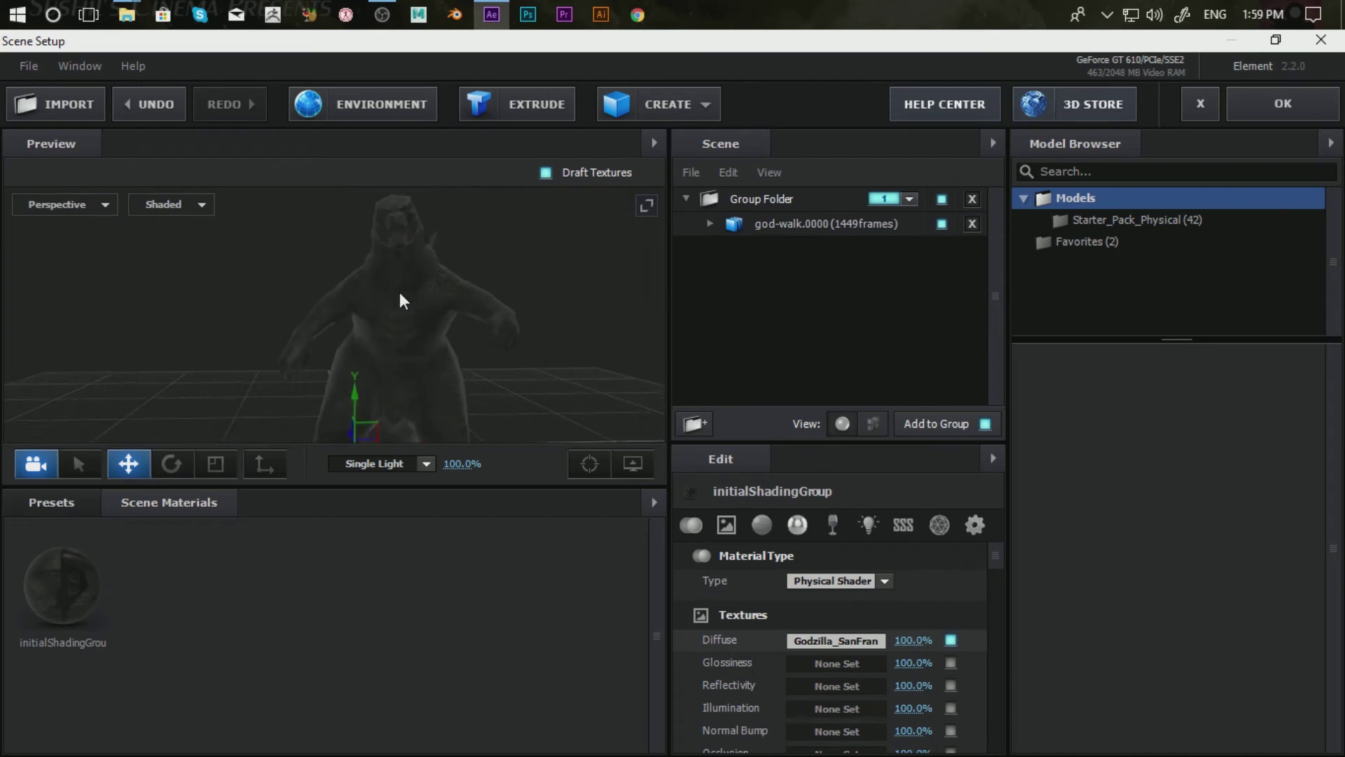
{"action": "left_click_drag", "start_coordinate": [399, 301], "coordinate": [554, 318]}
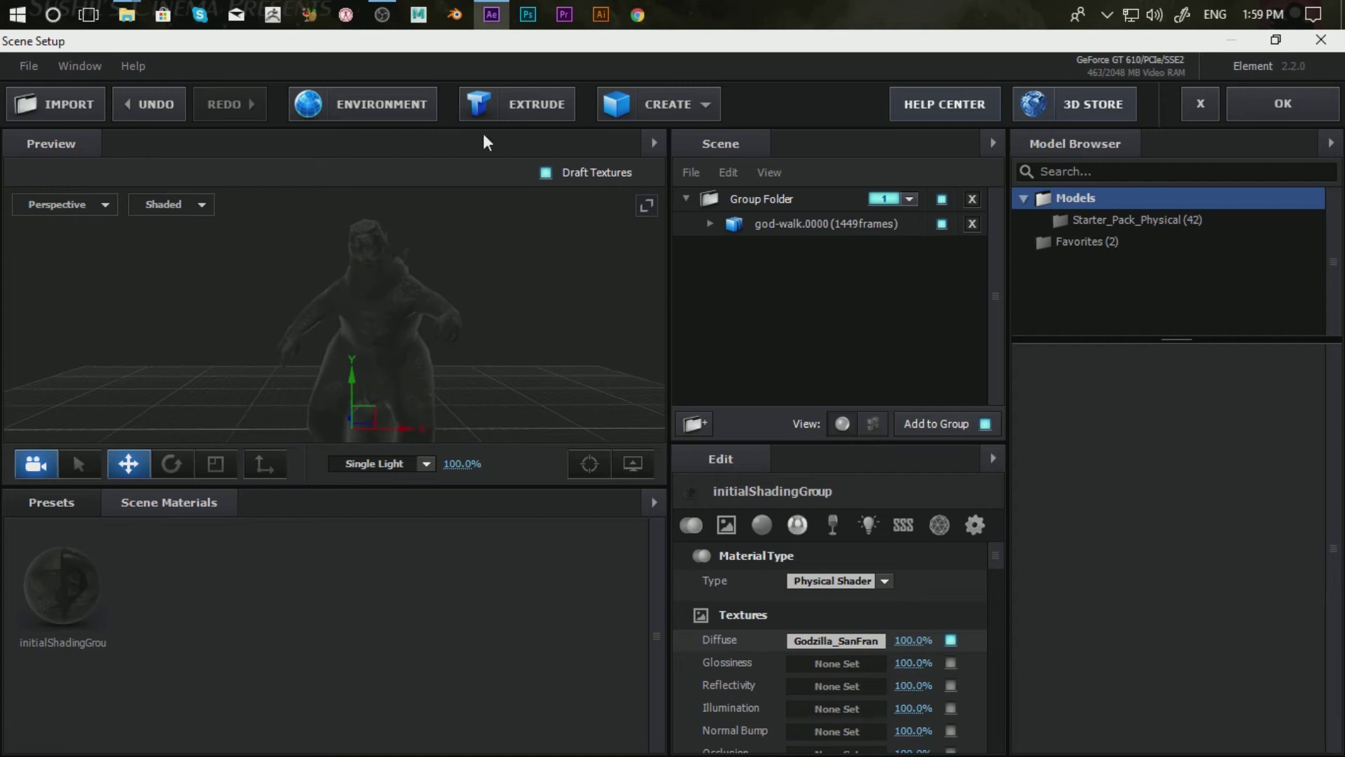
{"action": "scroll", "coordinate": [742, 661], "scroll_direction": "down", "scroll_amount": 2}
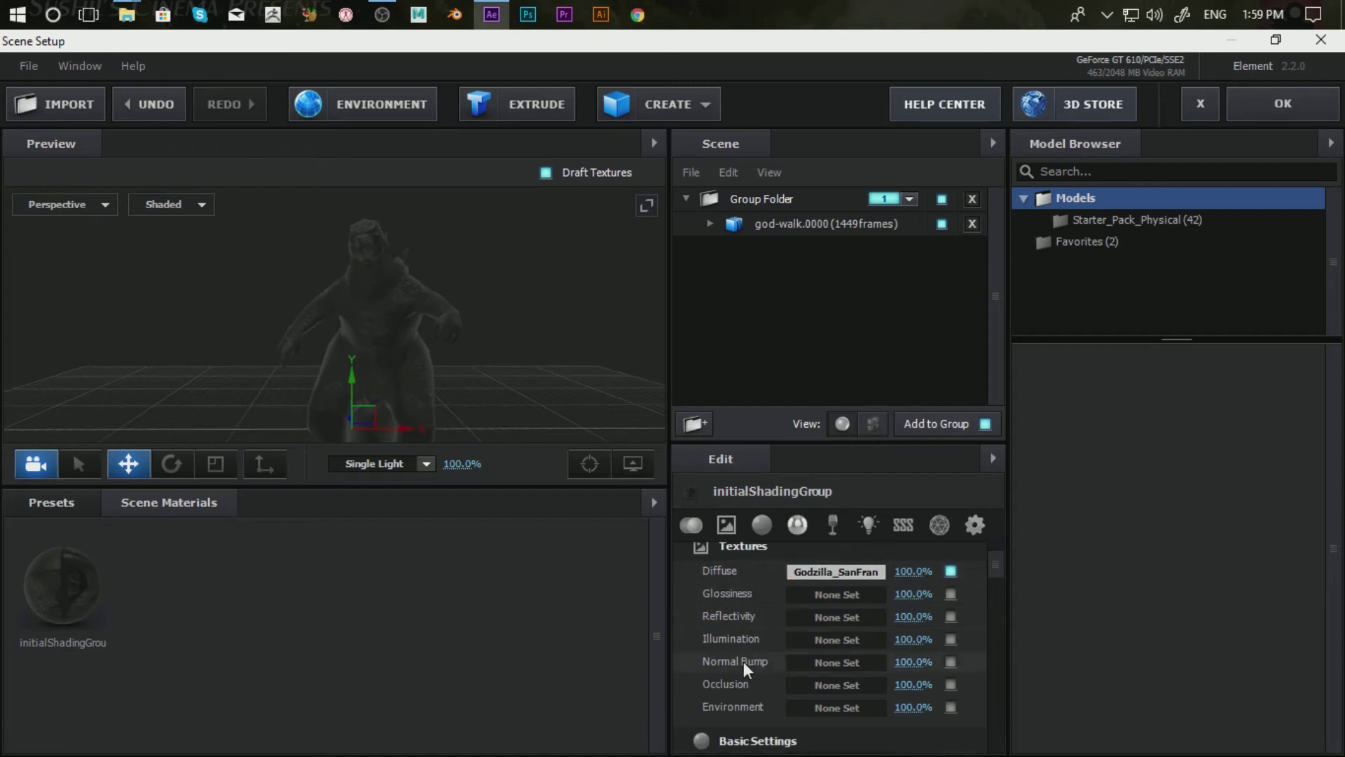
{"action": "left_click", "coordinate": [851, 660]}
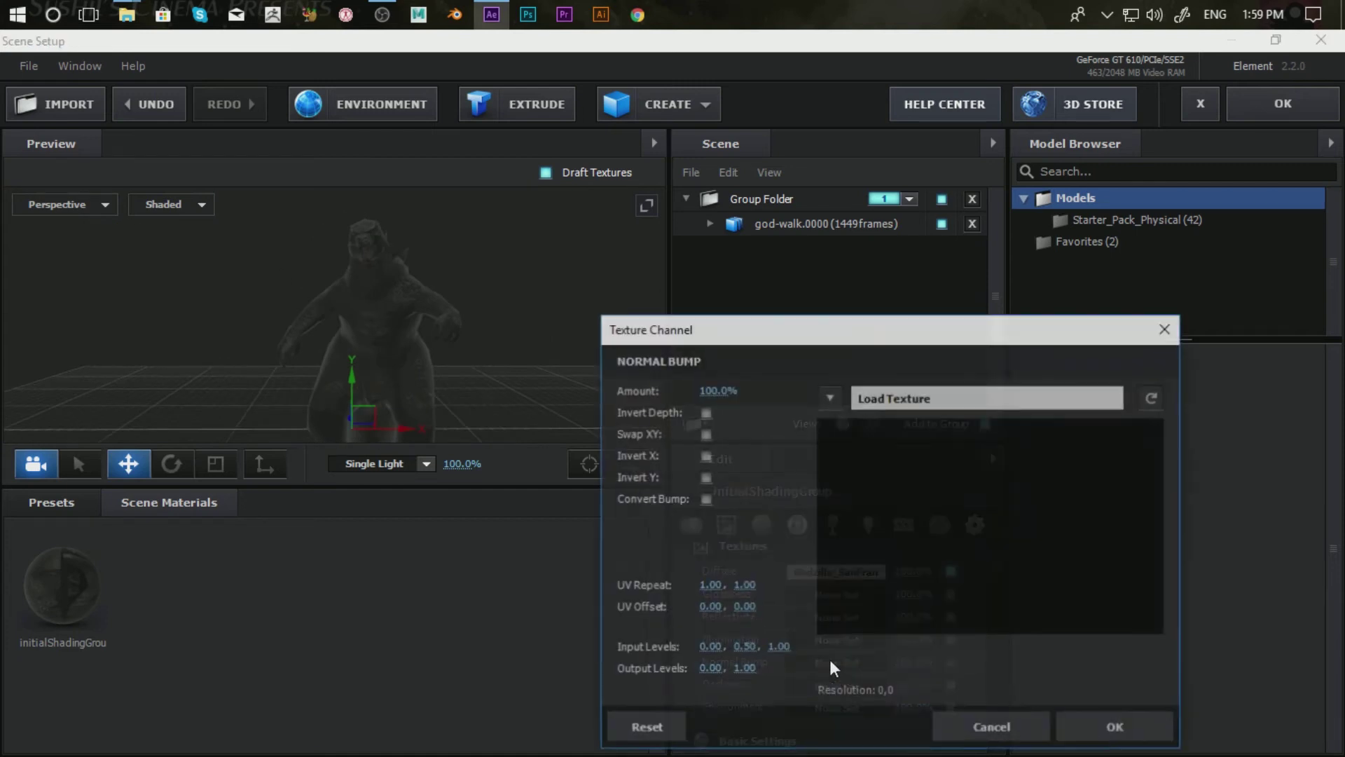
{"action": "left_click", "coordinate": [956, 402]}
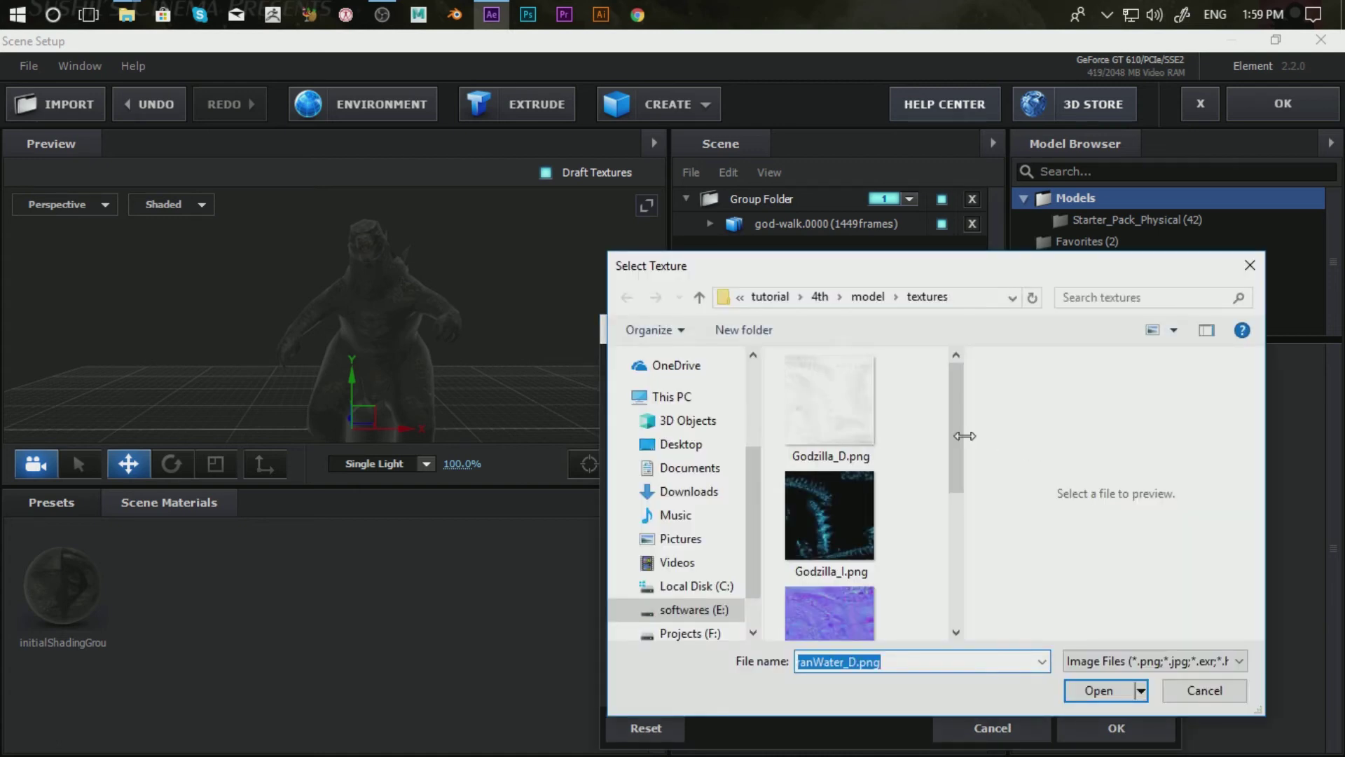
{"action": "scroll", "coordinate": [915, 504], "scroll_direction": "down", "scroll_amount": 3}
{"action": "left_click", "coordinate": [839, 458]}
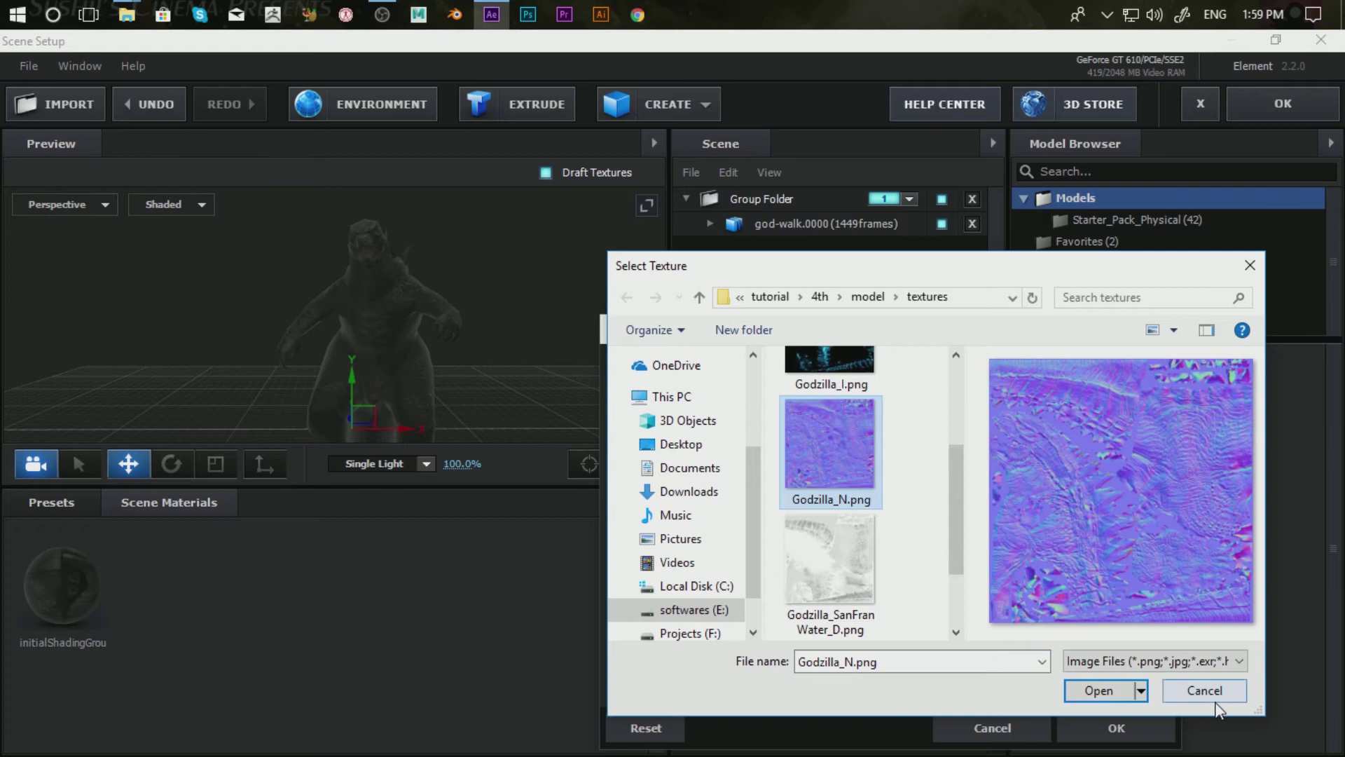
{"action": "left_click", "coordinate": [1121, 692]}
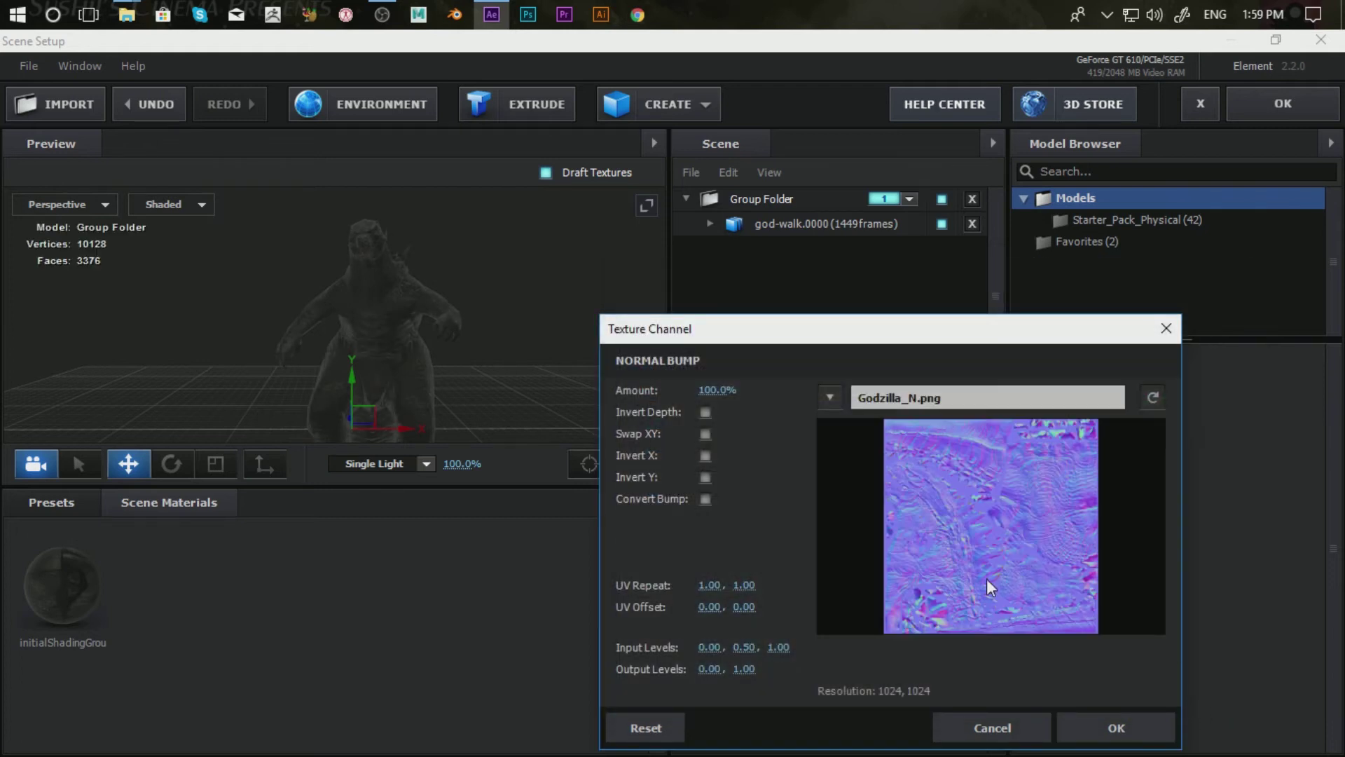
{"action": "left_click", "coordinate": [1149, 728]}
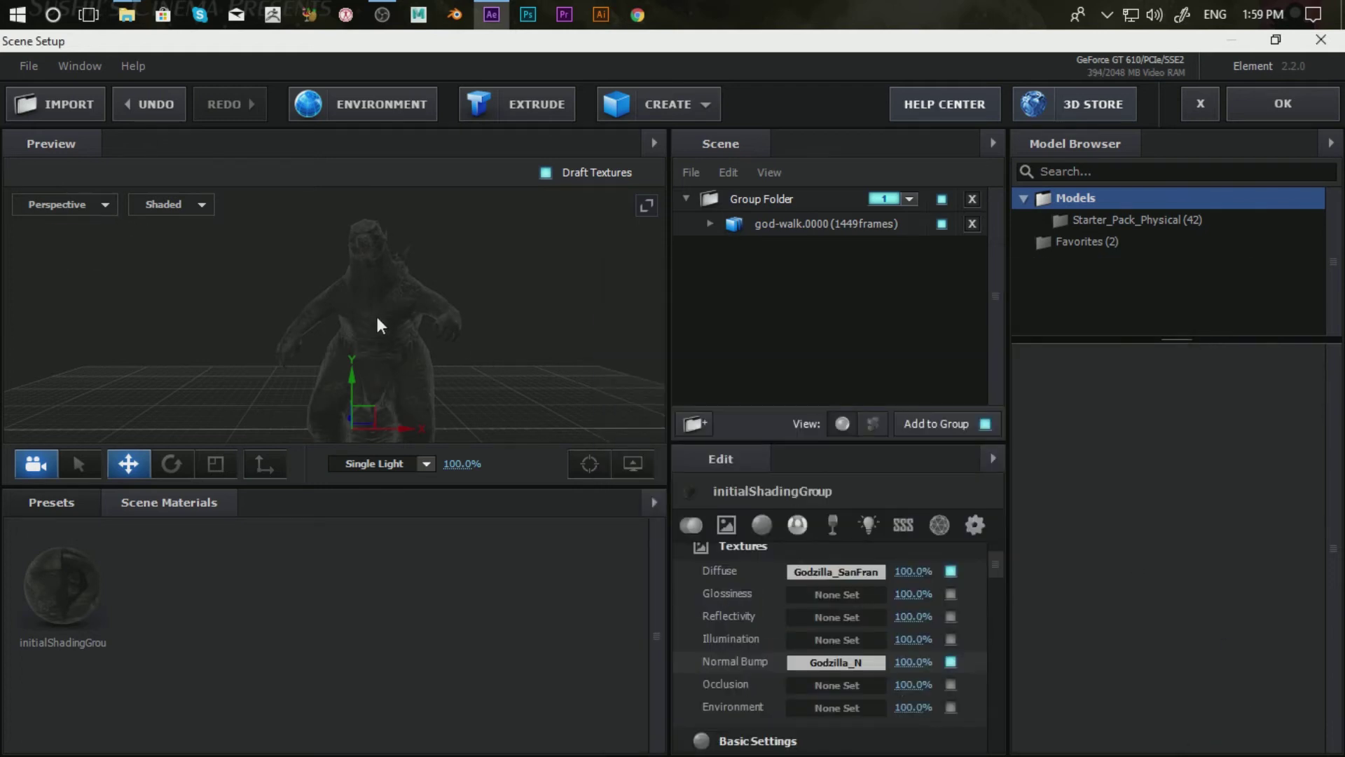
{"action": "scroll", "coordinate": [438, 349], "scroll_direction": "up", "scroll_amount": 5}
View Godzilla from a three-quarter side angle and bring up the empty Illumination Texture Channel dialog.
{"action": "mouse_move", "coordinate": [471, 350]}
{"action": "left_mouse_down"}
{"action": "mouse_move", "coordinate": [528, 347]}
{"action": "mouse_move", "coordinate": [435, 339]}
{"action": "mouse_move", "coordinate": [384, 356]}
{"action": "mouse_move", "coordinate": [364, 337]}
{"action": "left_mouse_up"}
{"action": "left_click_drag", "start_coordinate": [464, 307], "coordinate": [421, 335]}
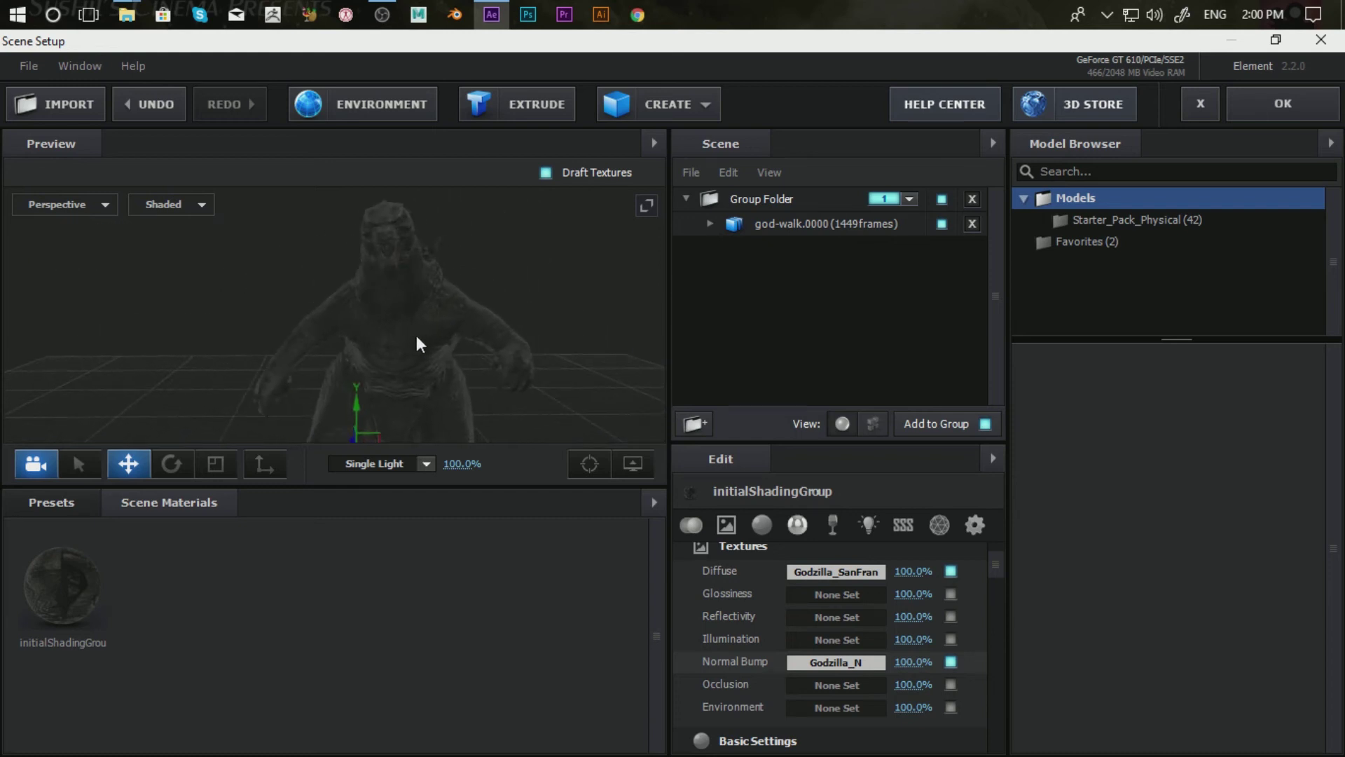
{"action": "scroll", "coordinate": [396, 284], "scroll_direction": "up", "scroll_amount": 3}
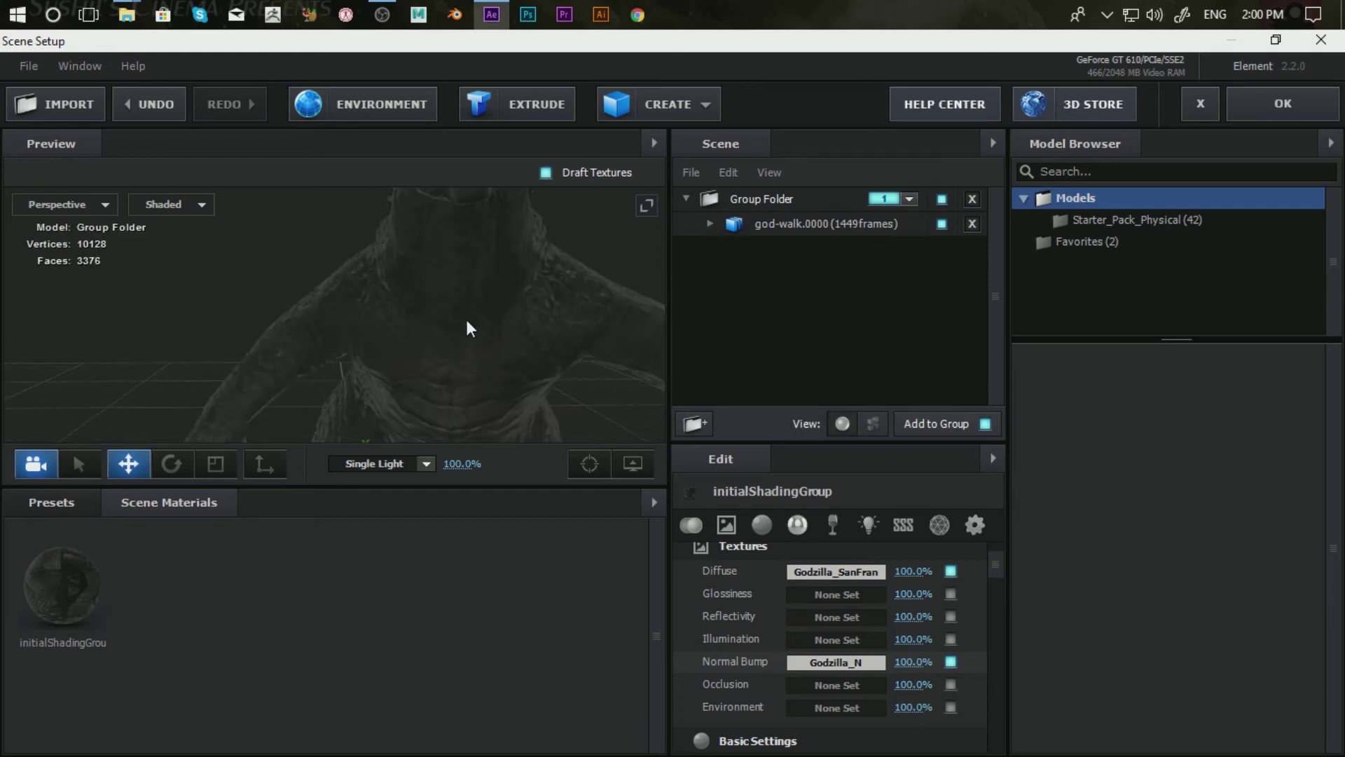
{"action": "scroll", "coordinate": [459, 320], "scroll_direction": "down", "scroll_amount": 5}
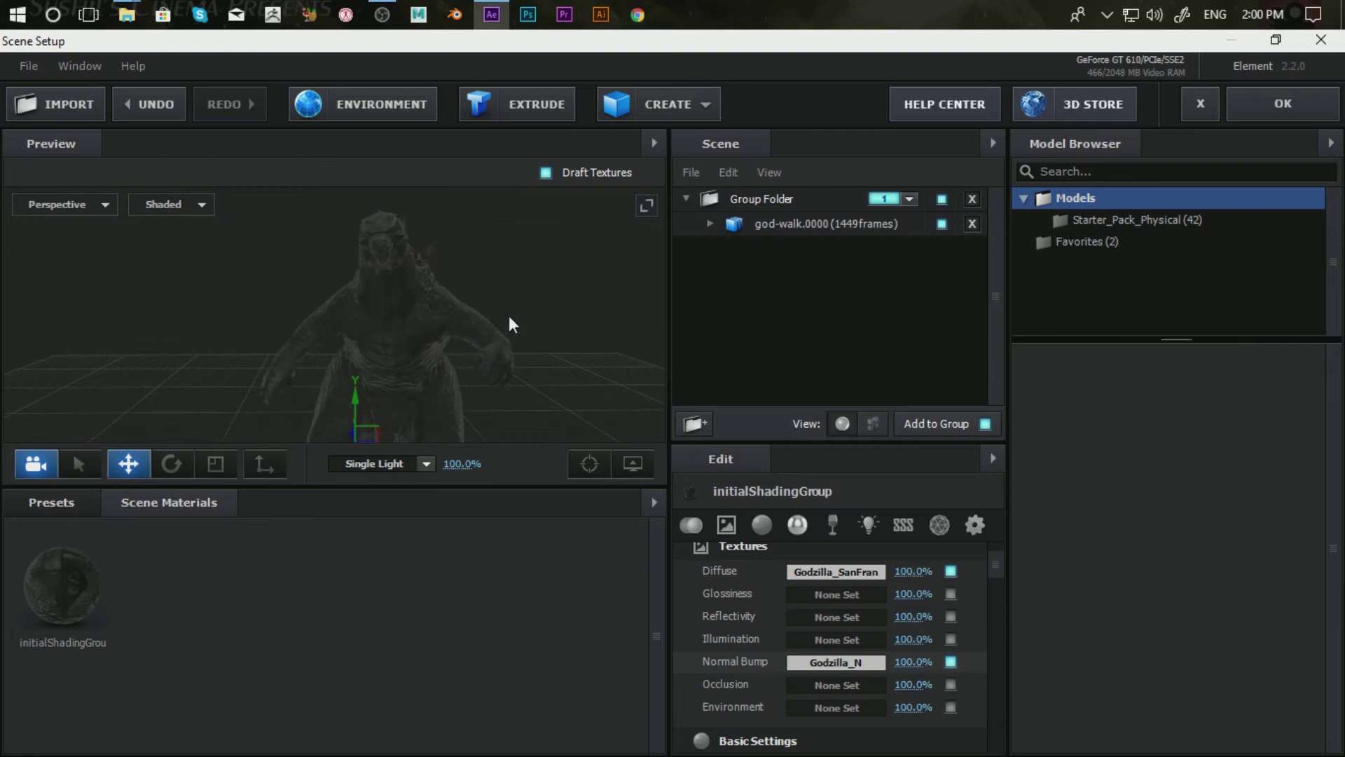
{"action": "mouse_move", "coordinate": [509, 317]}
{"action": "left_mouse_down"}
{"action": "mouse_move", "coordinate": [472, 321]}
{"action": "mouse_move", "coordinate": [509, 319]}
{"action": "left_mouse_up"}
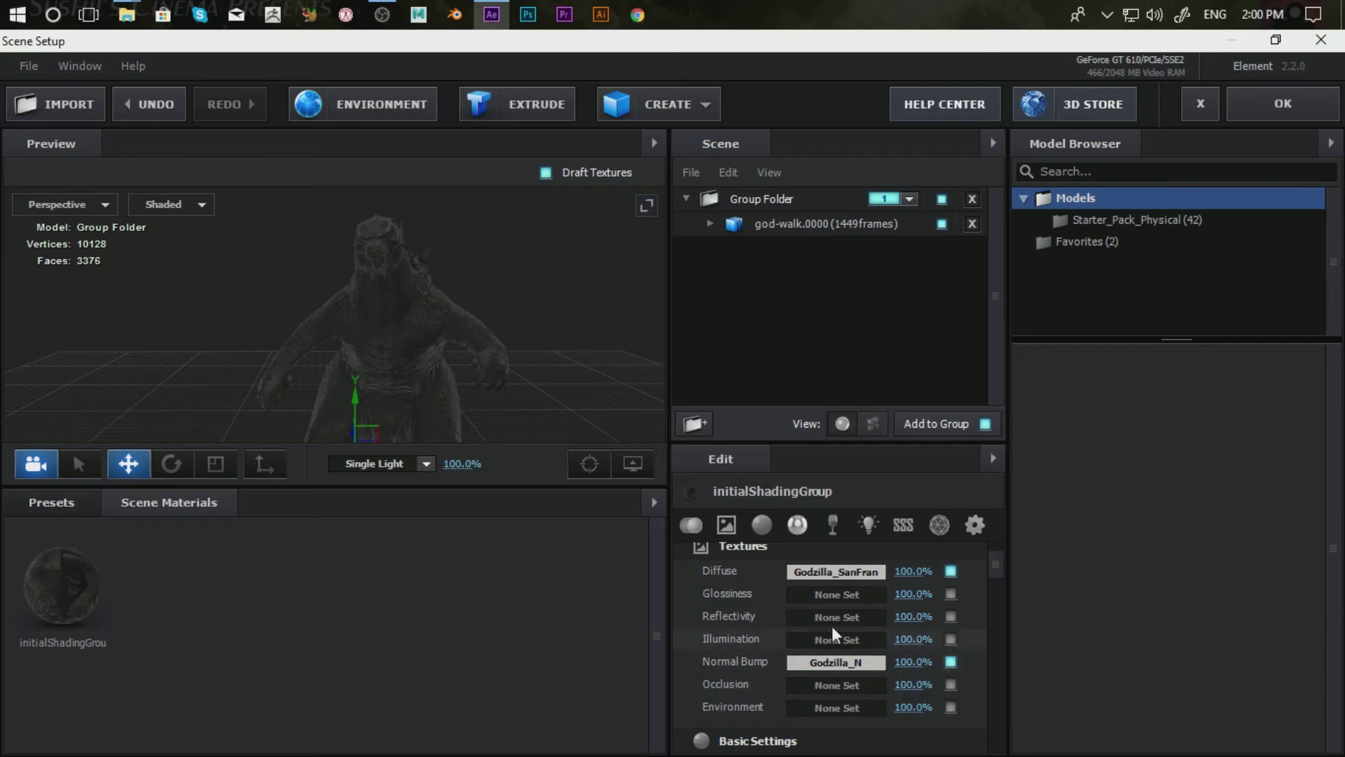
{"action": "left_click", "coordinate": [845, 640]}
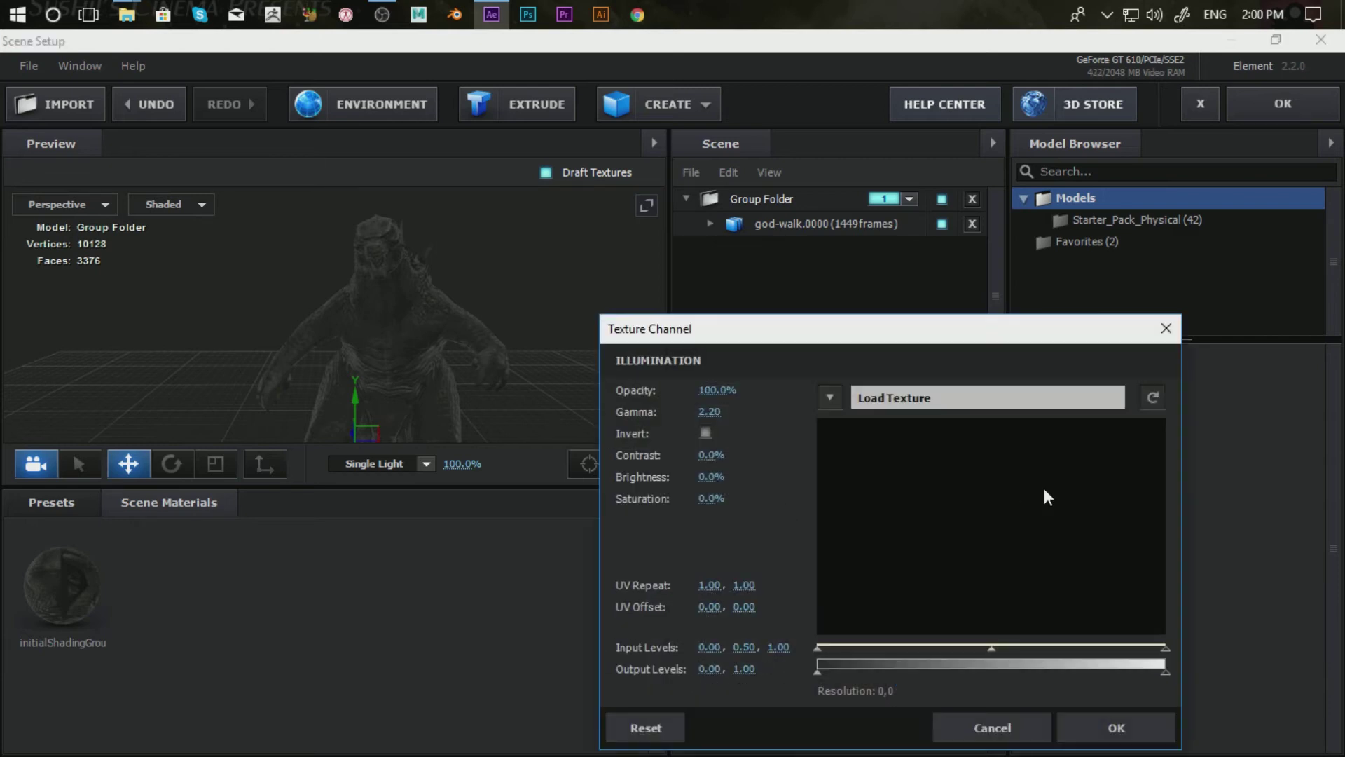
Load Godzilla_I.png into the Illumination slot and confirm with OK.
{"action": "left_click", "coordinate": [977, 398]}
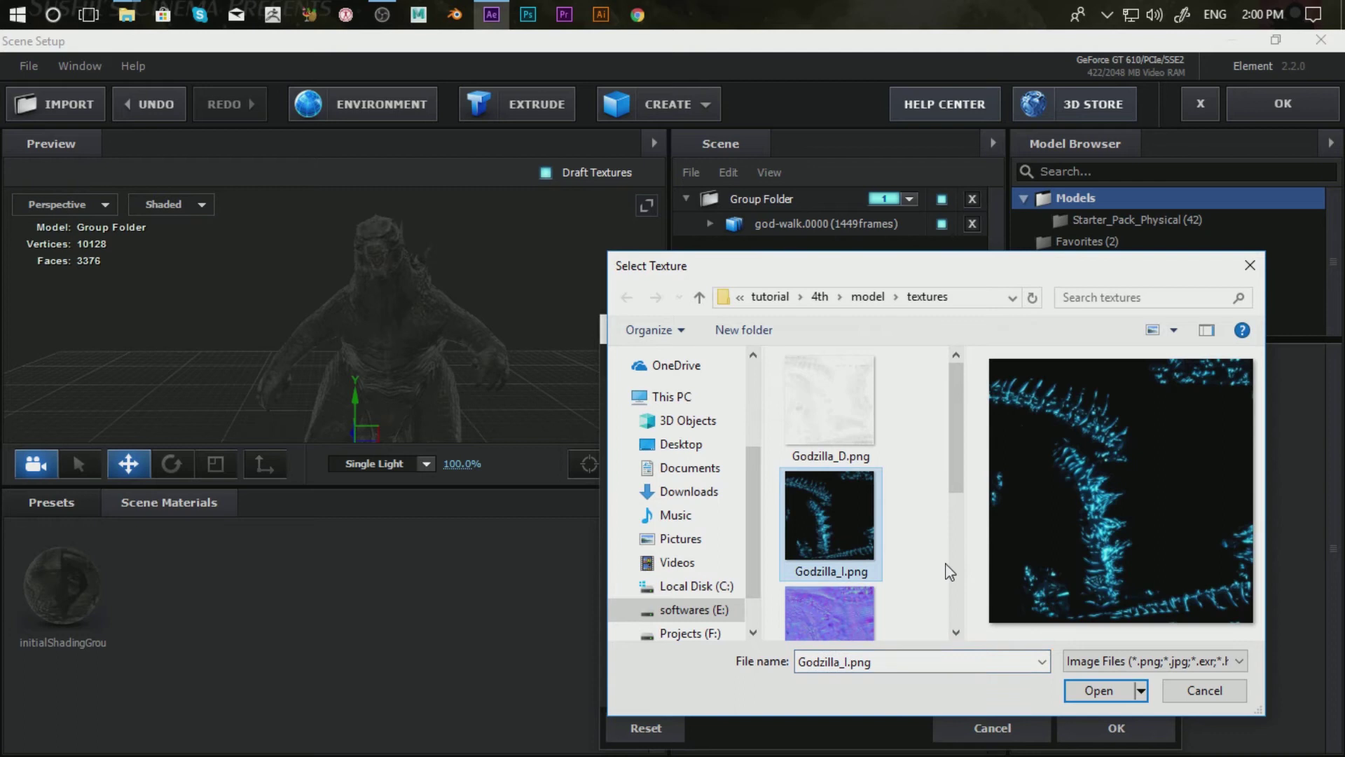
{"action": "left_click", "coordinate": [1098, 691]}
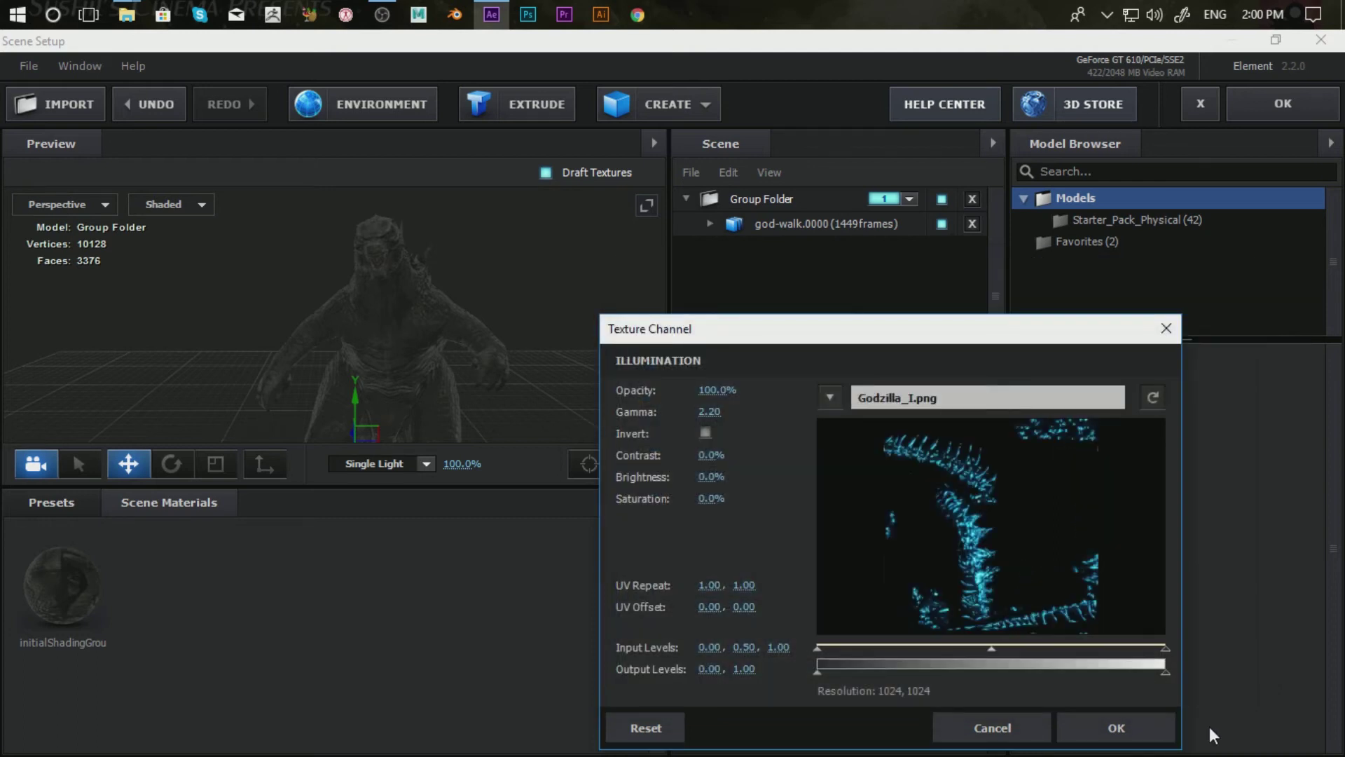
{"action": "left_click", "coordinate": [1116, 726]}
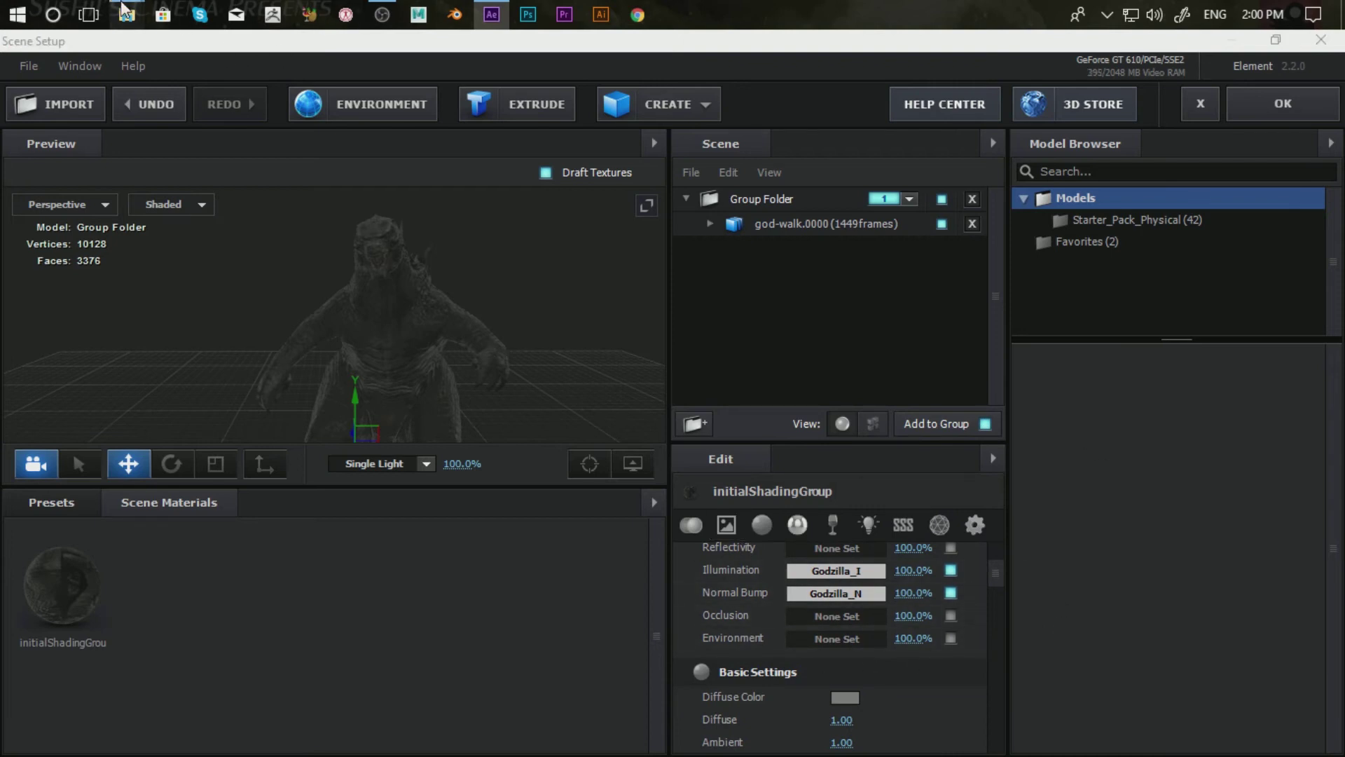
{"action": "mouse_move", "coordinate": [127, 14]}
{"action": "left_click", "coordinate": [135, 126]}
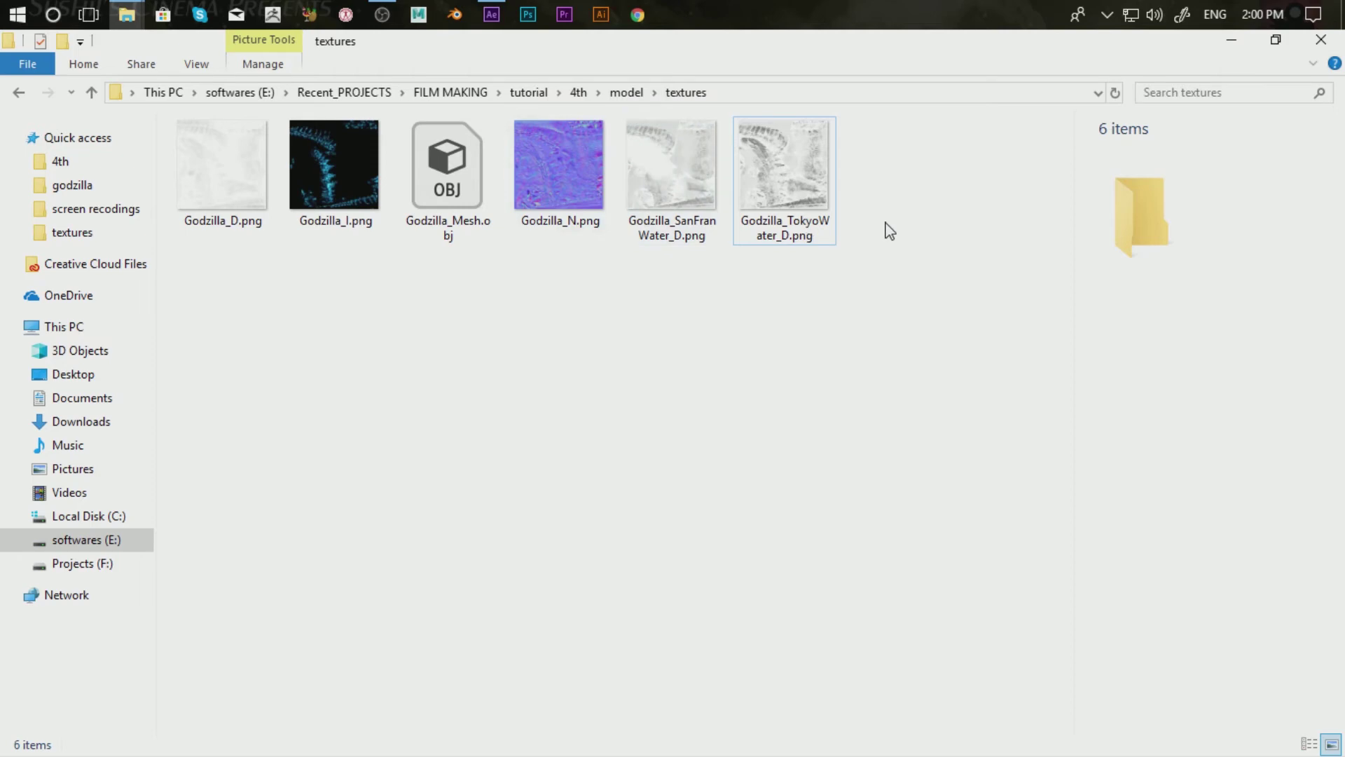
{"action": "left_click", "coordinate": [1231, 40]}
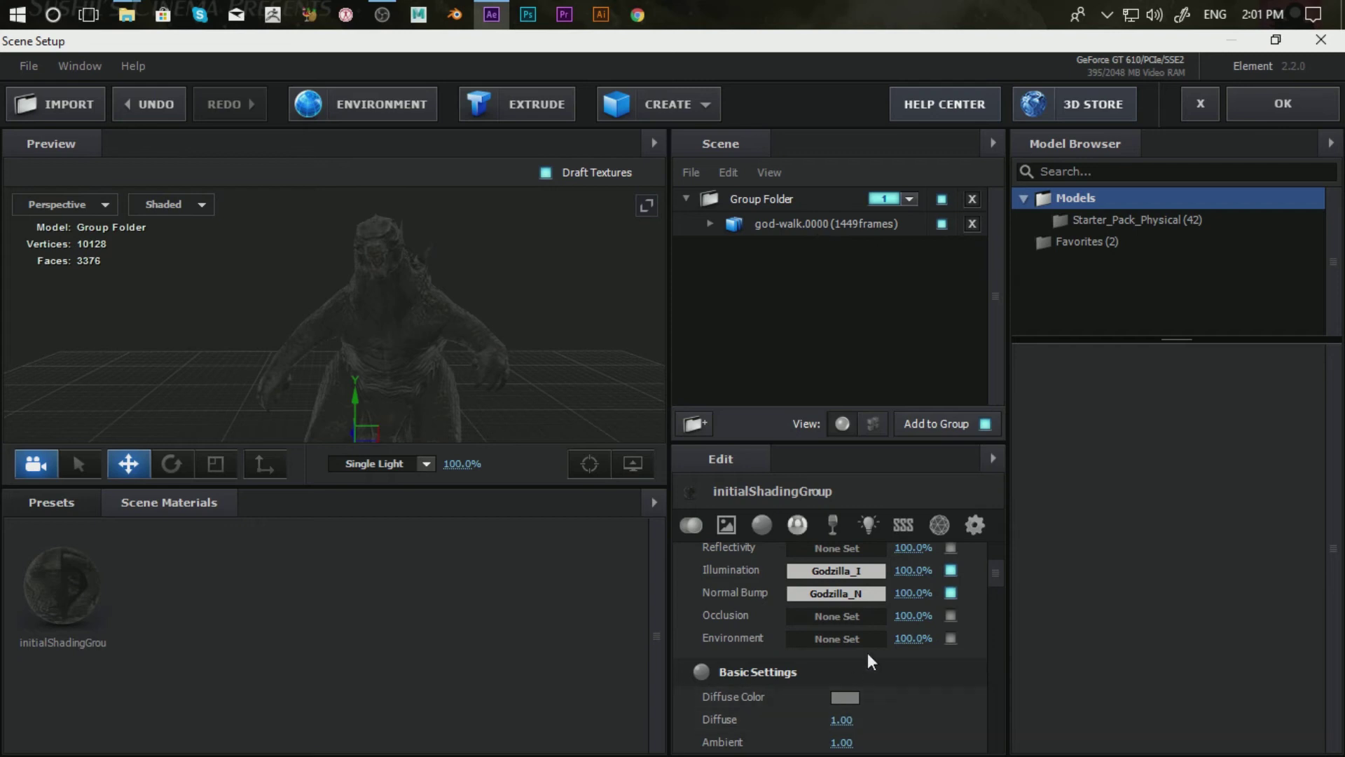
Scroll to Basic Settings and set the Diffuse Color picker to white.
{"action": "scroll", "coordinate": [751, 611], "scroll_direction": "up", "scroll_amount": 3}
{"action": "scroll", "coordinate": [751, 611], "scroll_direction": "up", "scroll_amount": 2}
{"action": "scroll", "coordinate": [751, 611], "scroll_direction": "down", "scroll_amount": 3}
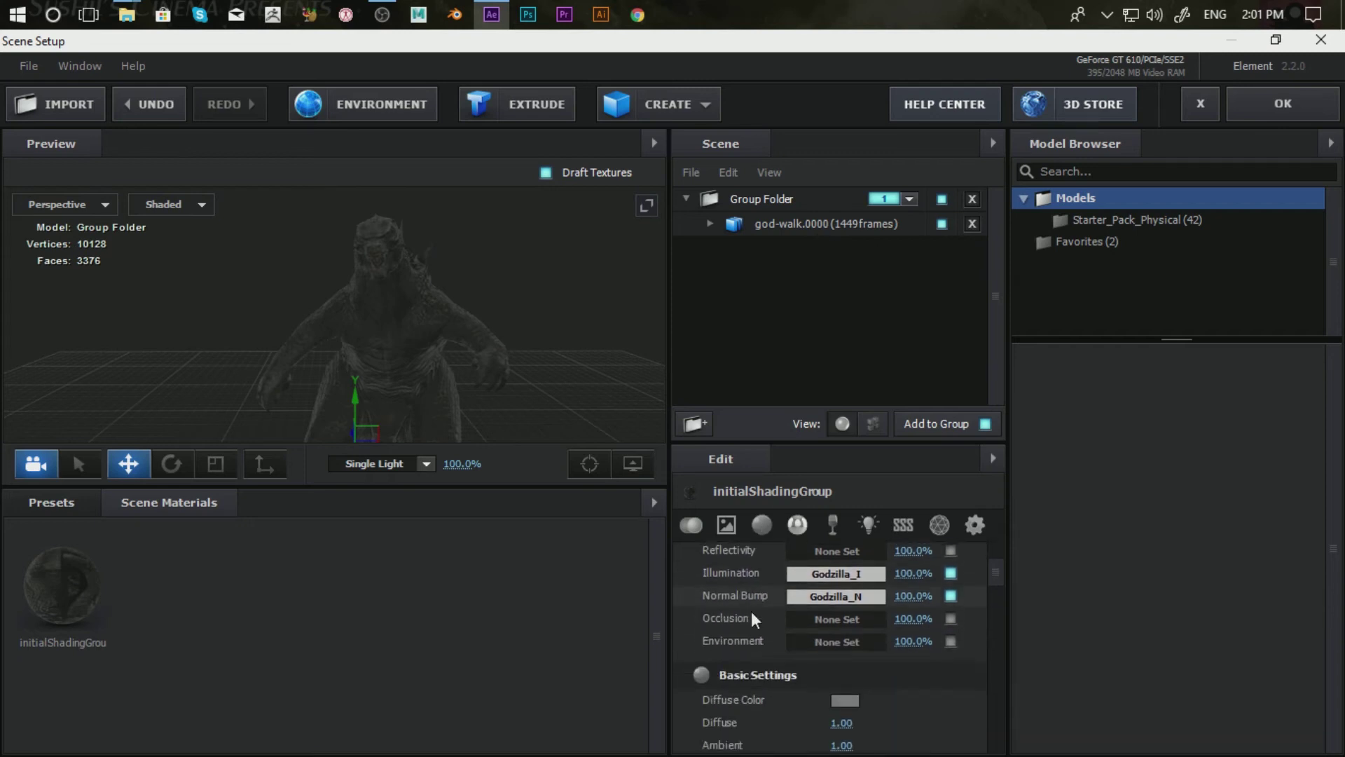
{"action": "scroll", "coordinate": [751, 611], "scroll_direction": "down", "scroll_amount": 2}
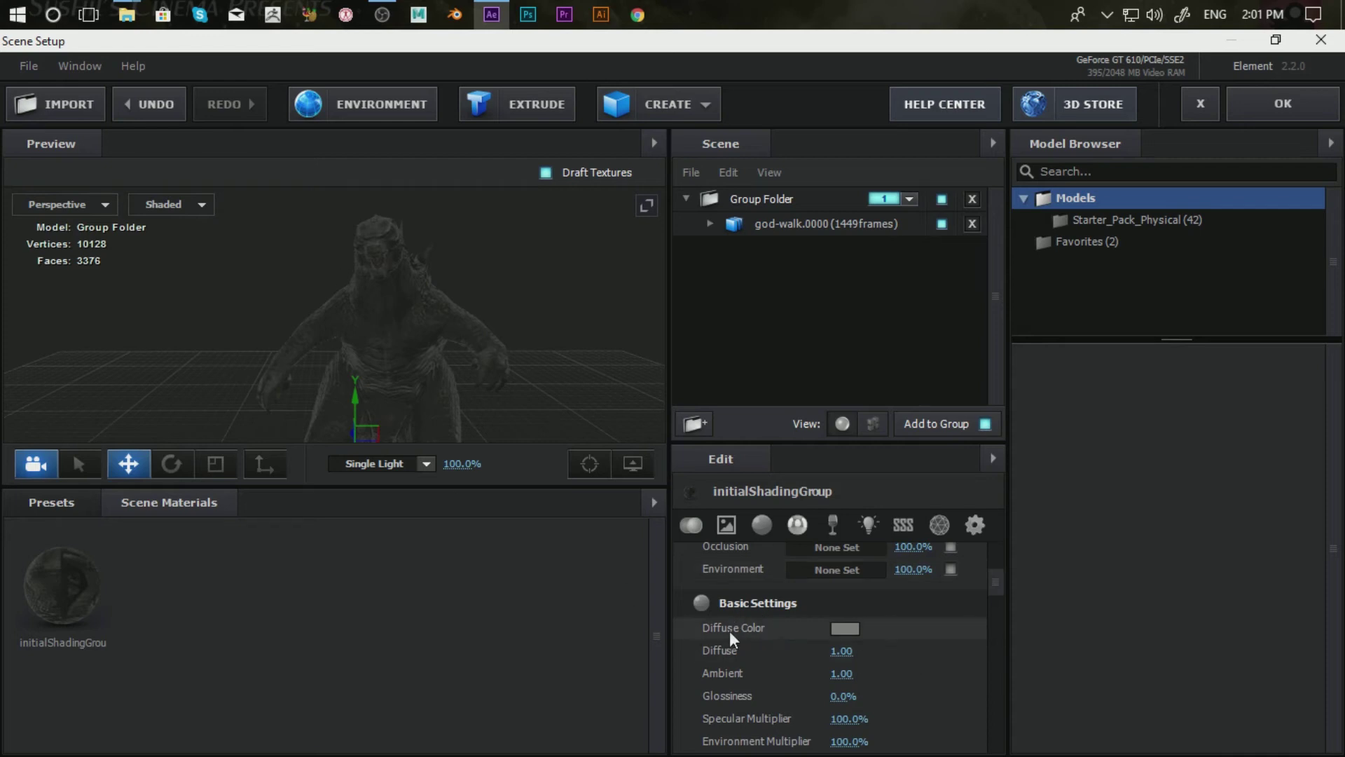
{"action": "scroll", "coordinate": [819, 637], "scroll_direction": "up", "scroll_amount": 5}
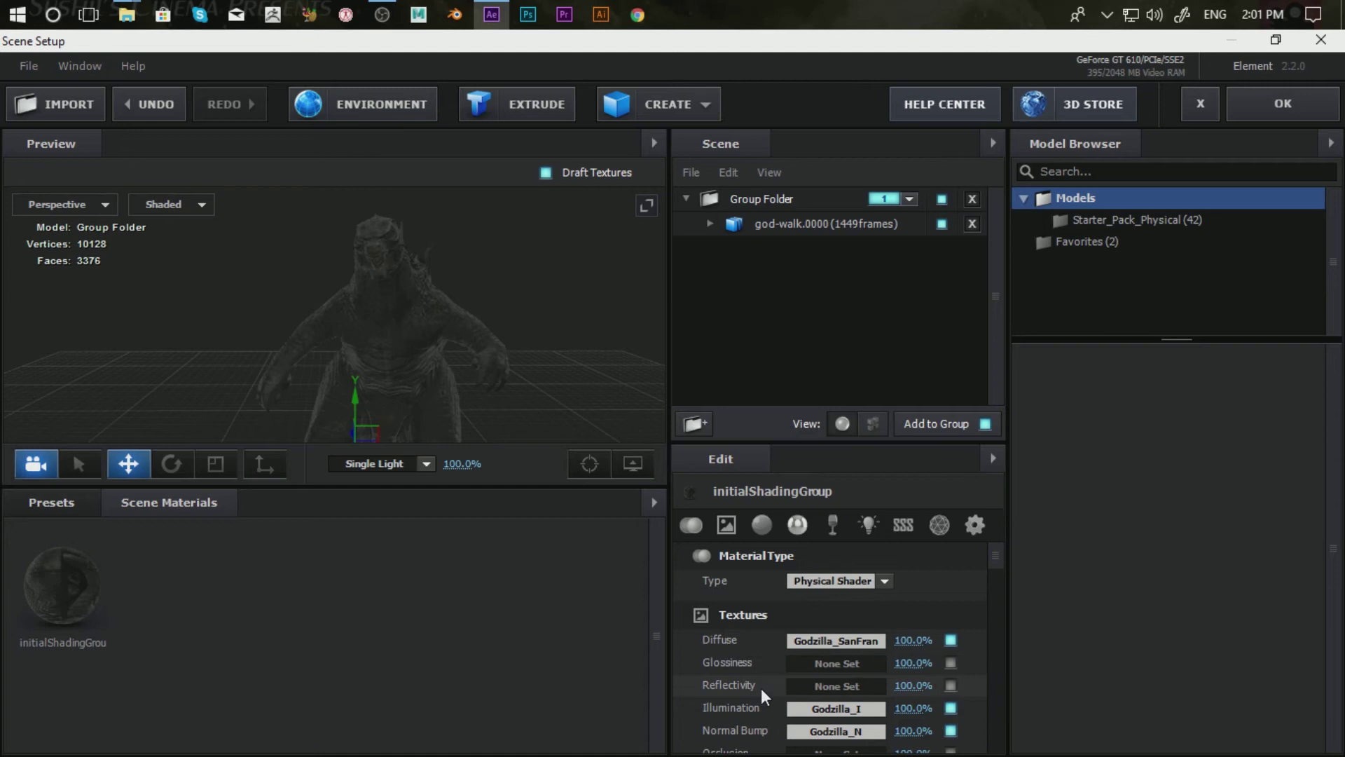
{"action": "scroll", "coordinate": [761, 687], "scroll_direction": "down", "scroll_amount": 1}
{"action": "scroll", "coordinate": [754, 655], "scroll_direction": "down", "scroll_amount": 2}
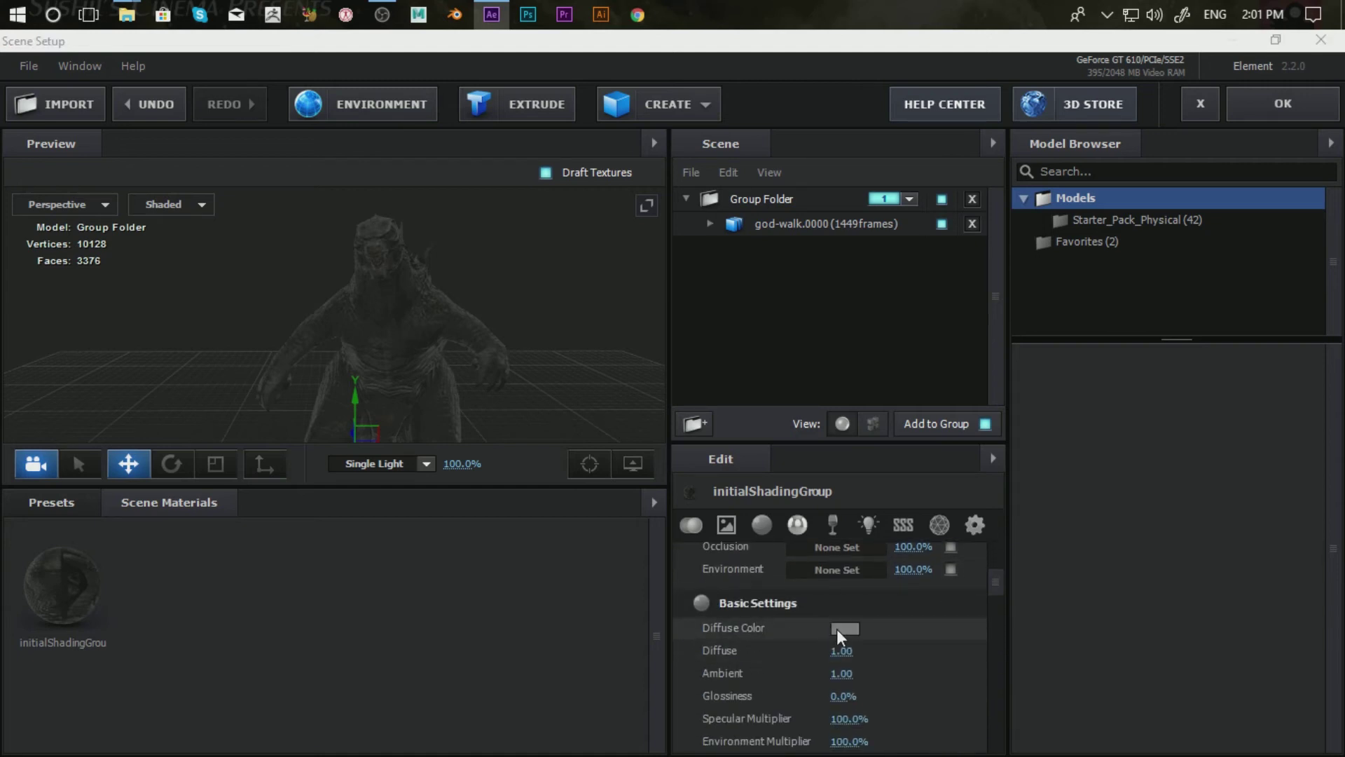
{"action": "left_click", "coordinate": [842, 628]}
{"action": "left_click_drag", "start_coordinate": [681, 518], "coordinate": [656, 482]}
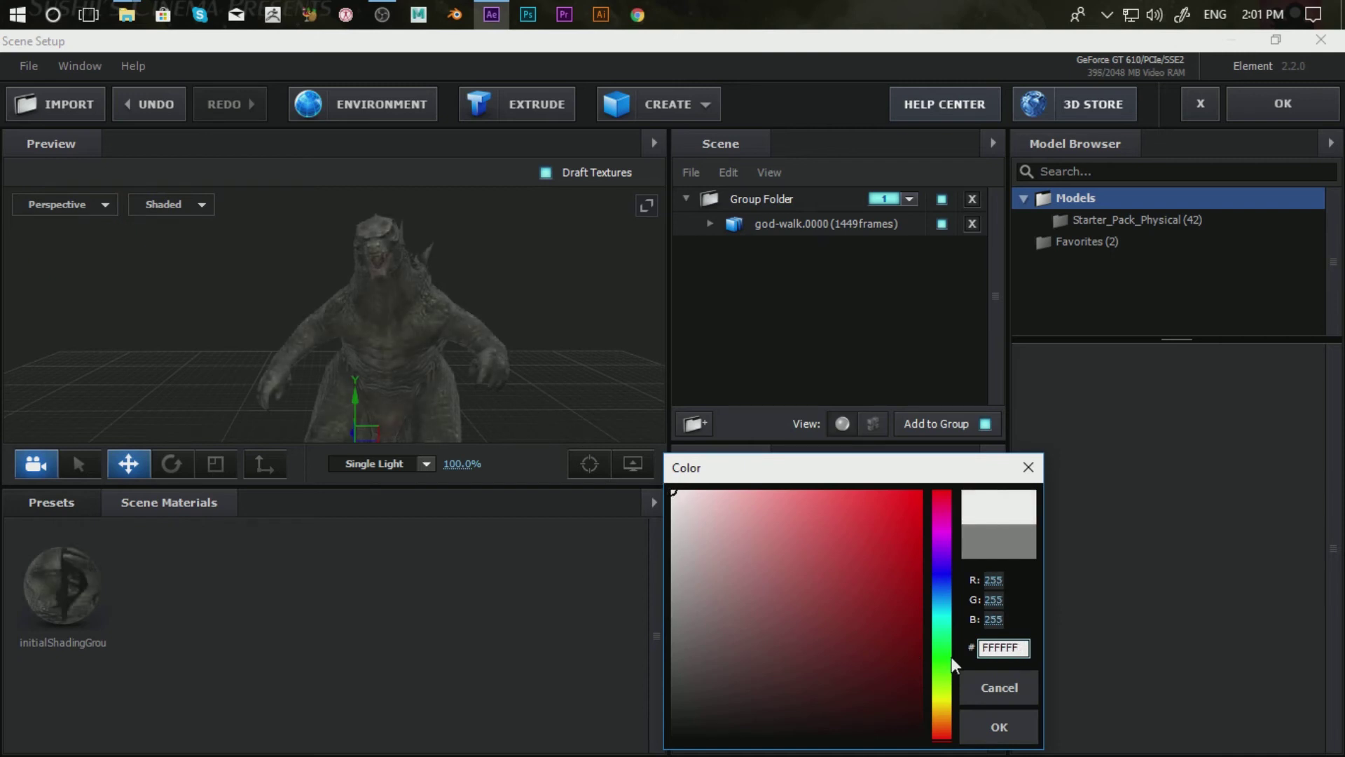
{"action": "left_click_drag", "start_coordinate": [802, 467], "coordinate": [807, 358]}
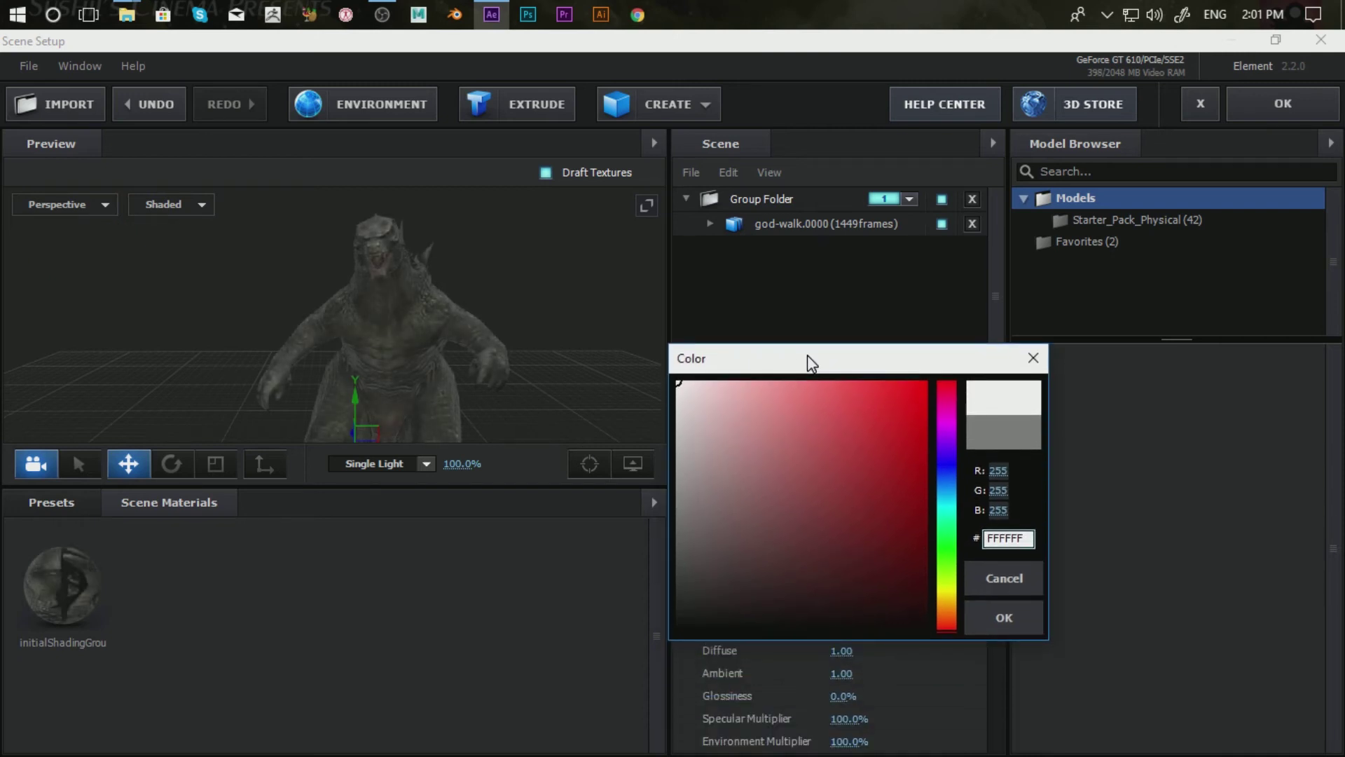
Try dark and bright red tints, then return Diffuse Color to white FFFFFF and confirm.
{"action": "left_click", "coordinate": [894, 479]}
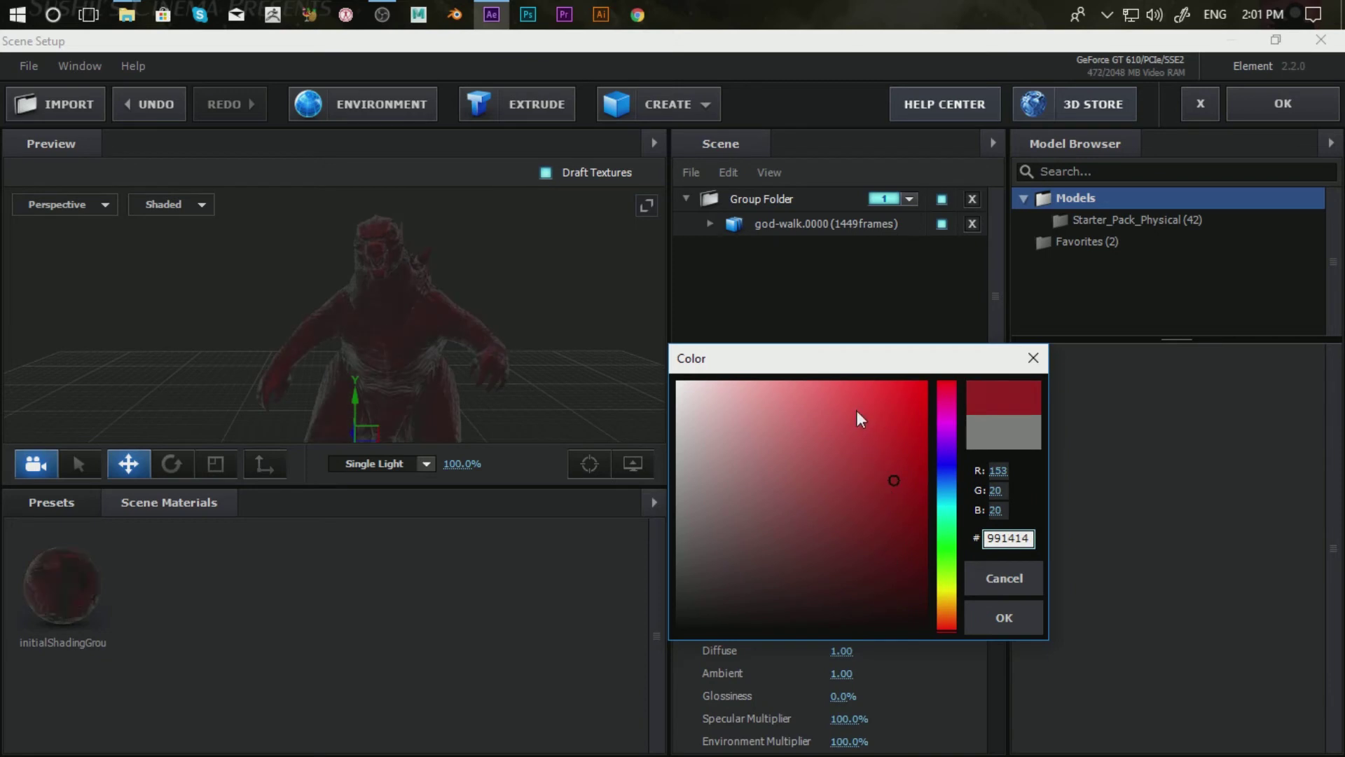
{"action": "left_click", "coordinate": [868, 383]}
{"action": "mouse_move", "coordinate": [797, 429]}
{"action": "left_mouse_down"}
{"action": "mouse_move", "coordinate": [881, 621]}
{"action": "mouse_move", "coordinate": [741, 427]}
{"action": "left_mouse_up"}
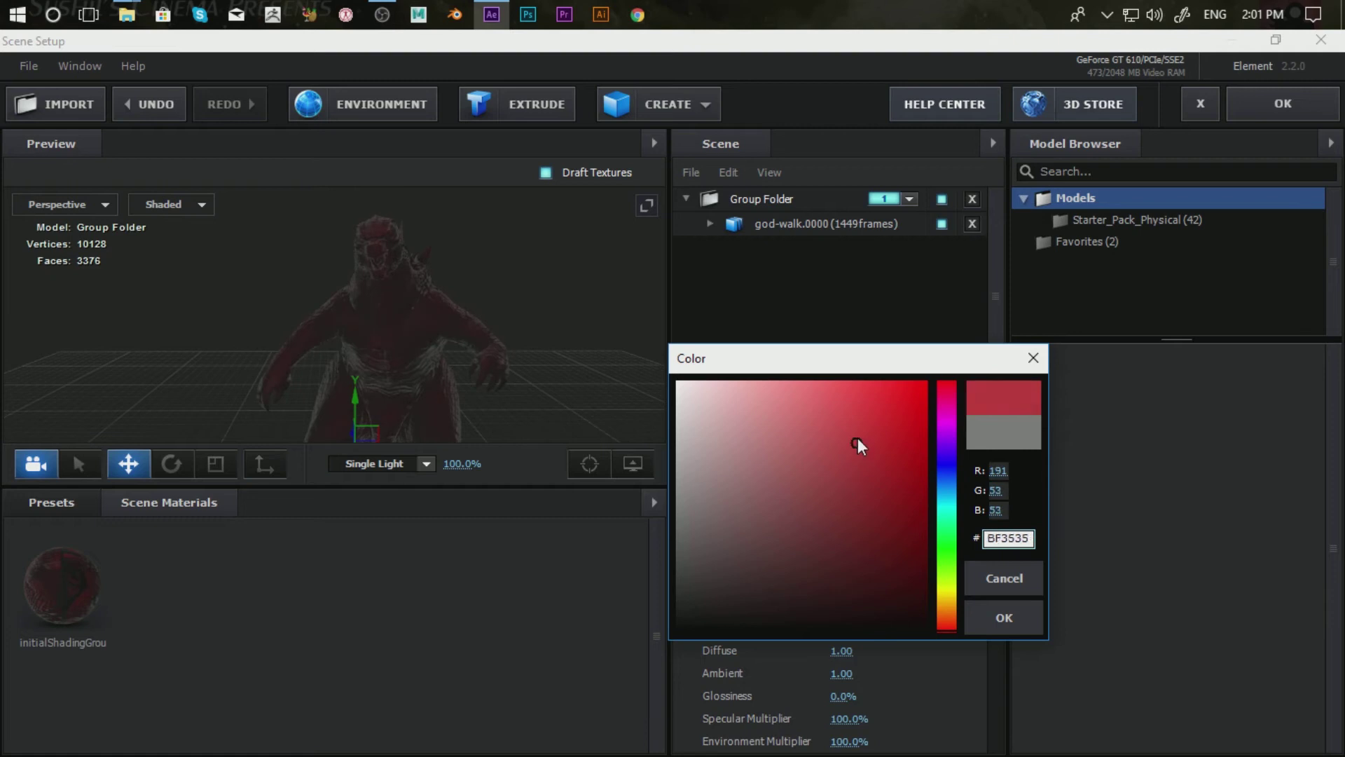
{"action": "left_click_drag", "start_coordinate": [742, 427], "coordinate": [849, 414]}
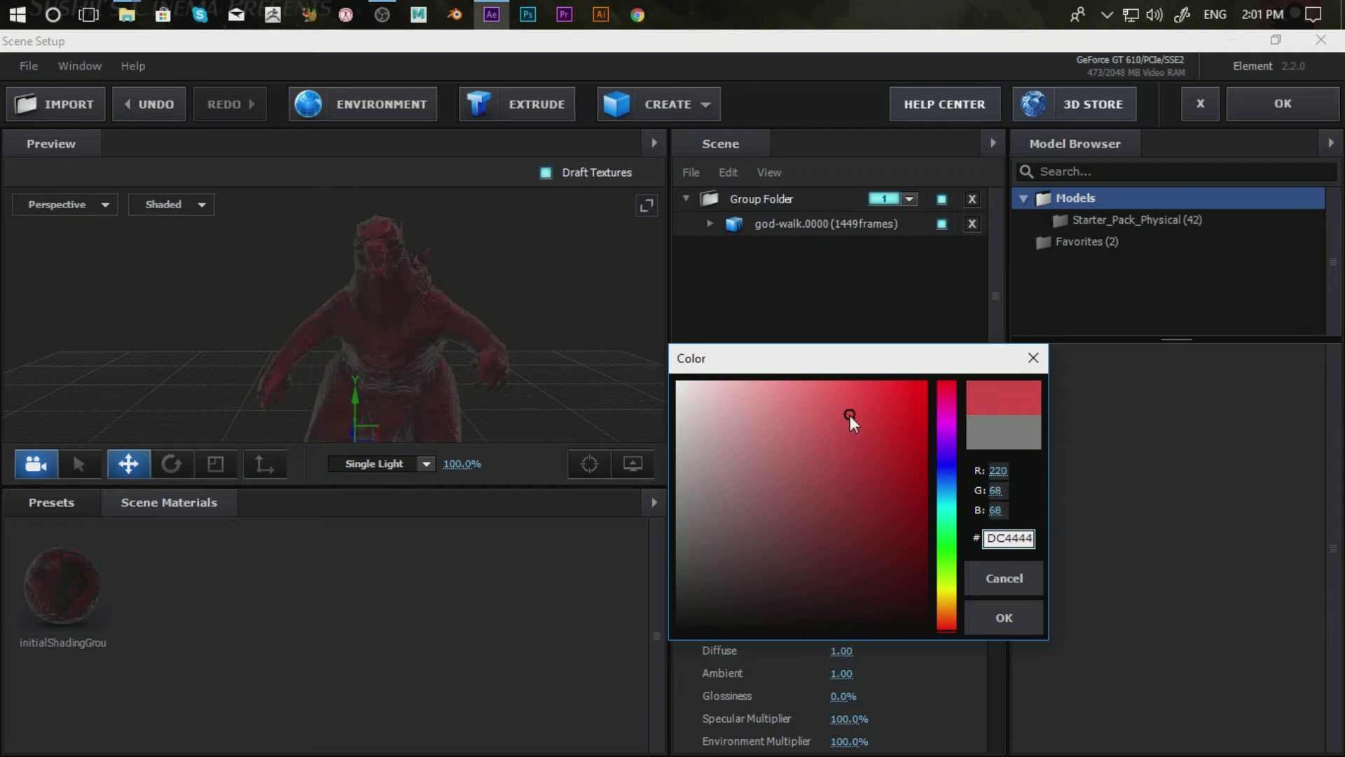
{"action": "left_click_drag", "start_coordinate": [861, 535], "coordinate": [595, 324]}
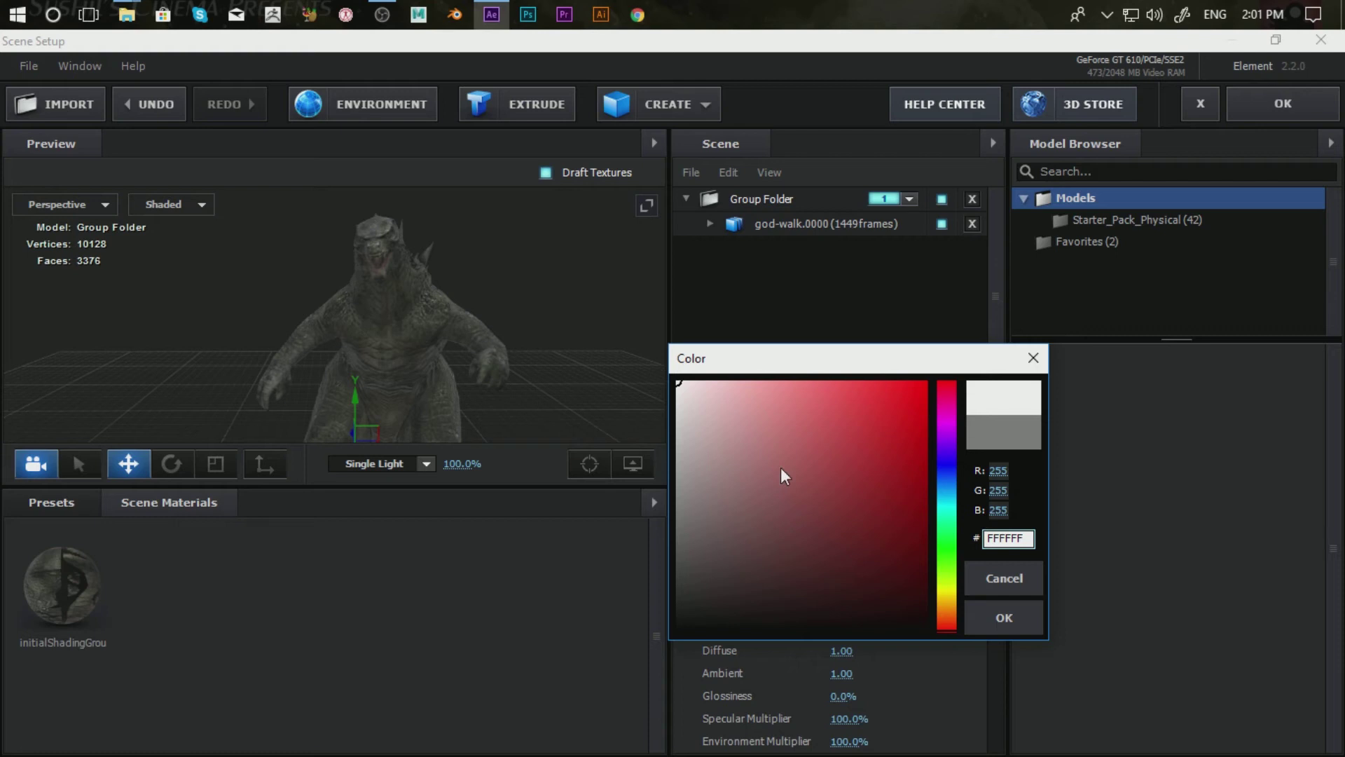
{"action": "left_click", "coordinate": [1028, 612]}
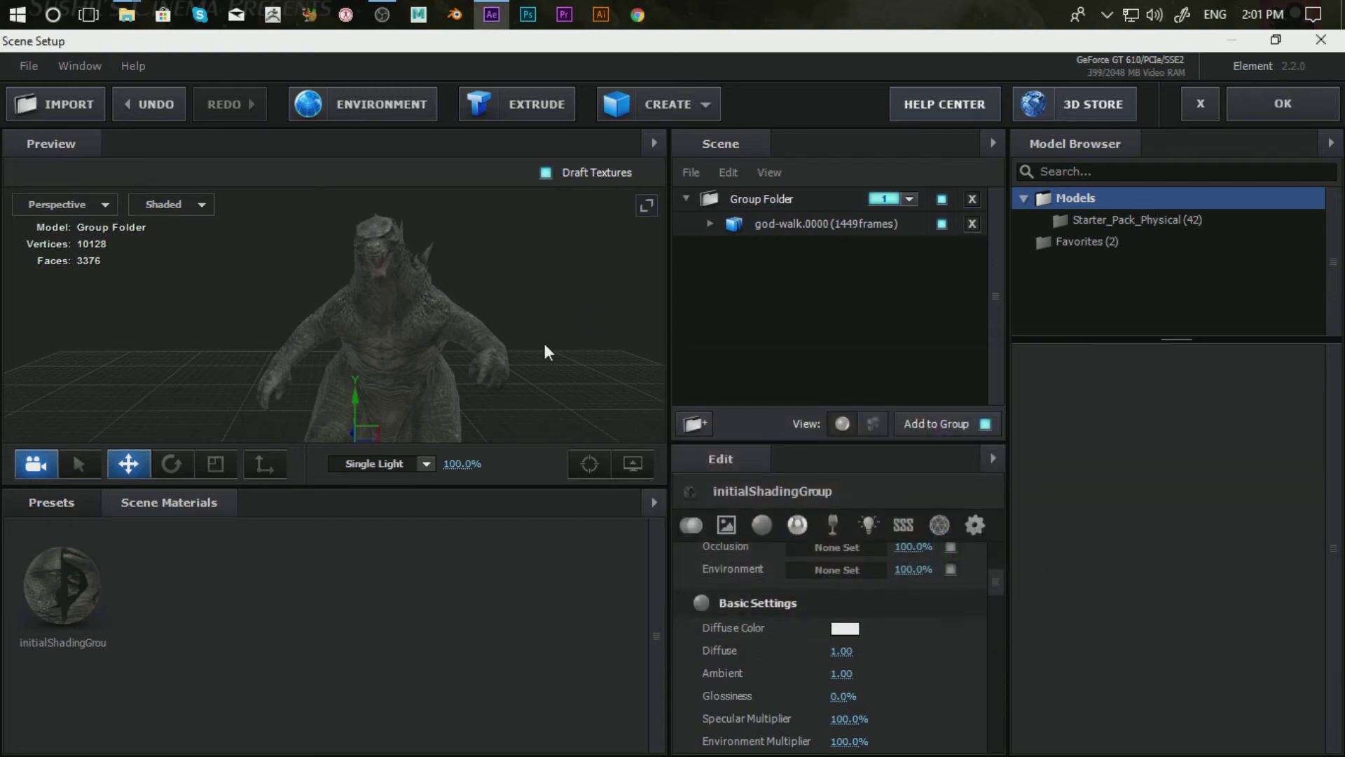
Orbit and zoom around the textured Godzilla in the Preview, then close Scene Setup with OK.
{"action": "scroll", "coordinate": [384, 313], "scroll_direction": "up", "scroll_amount": 5}
{"action": "scroll", "coordinate": [497, 284], "scroll_direction": "down", "scroll_amount": 4}
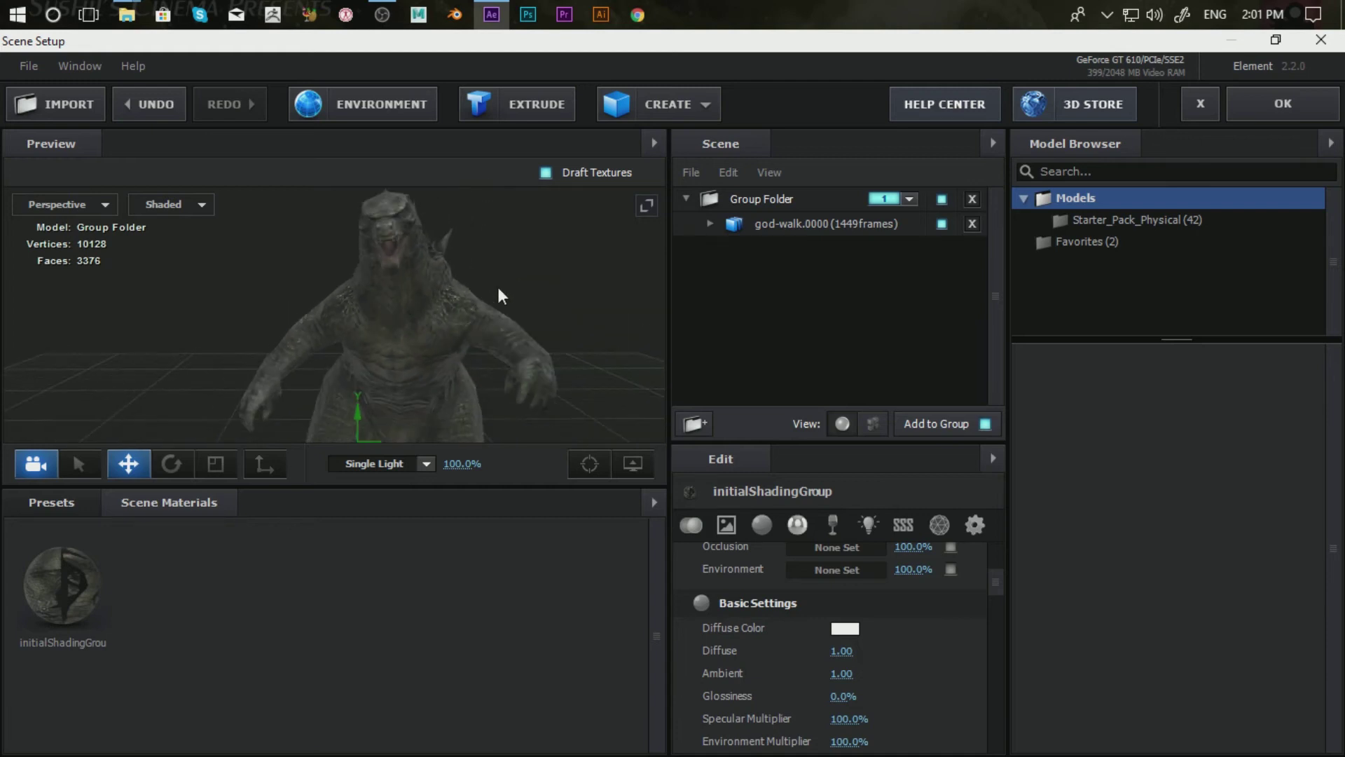
{"action": "left_click_drag", "start_coordinate": [499, 289], "coordinate": [290, 306]}
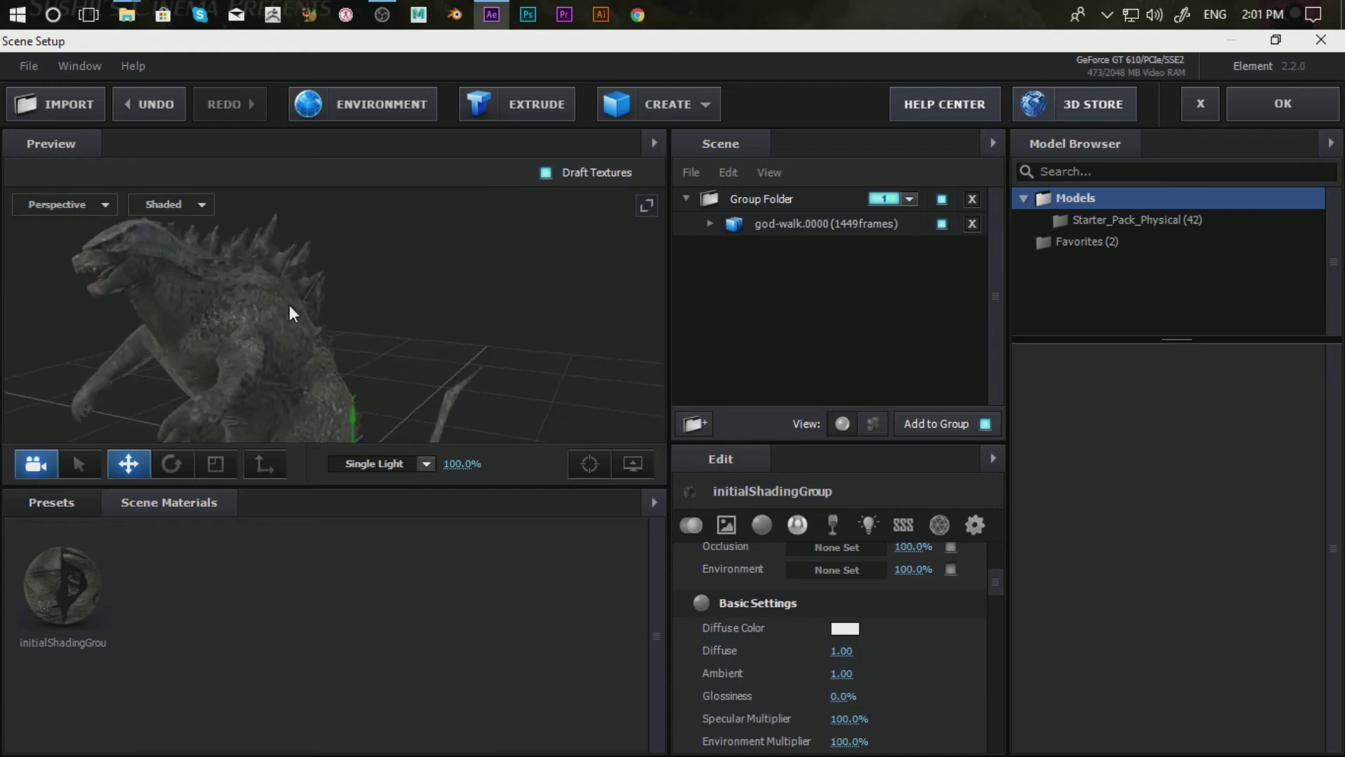
{"action": "scroll", "coordinate": [290, 308], "scroll_direction": "up", "scroll_amount": 3}
{"action": "scroll", "coordinate": [360, 305], "scroll_direction": "up", "scroll_amount": 3}
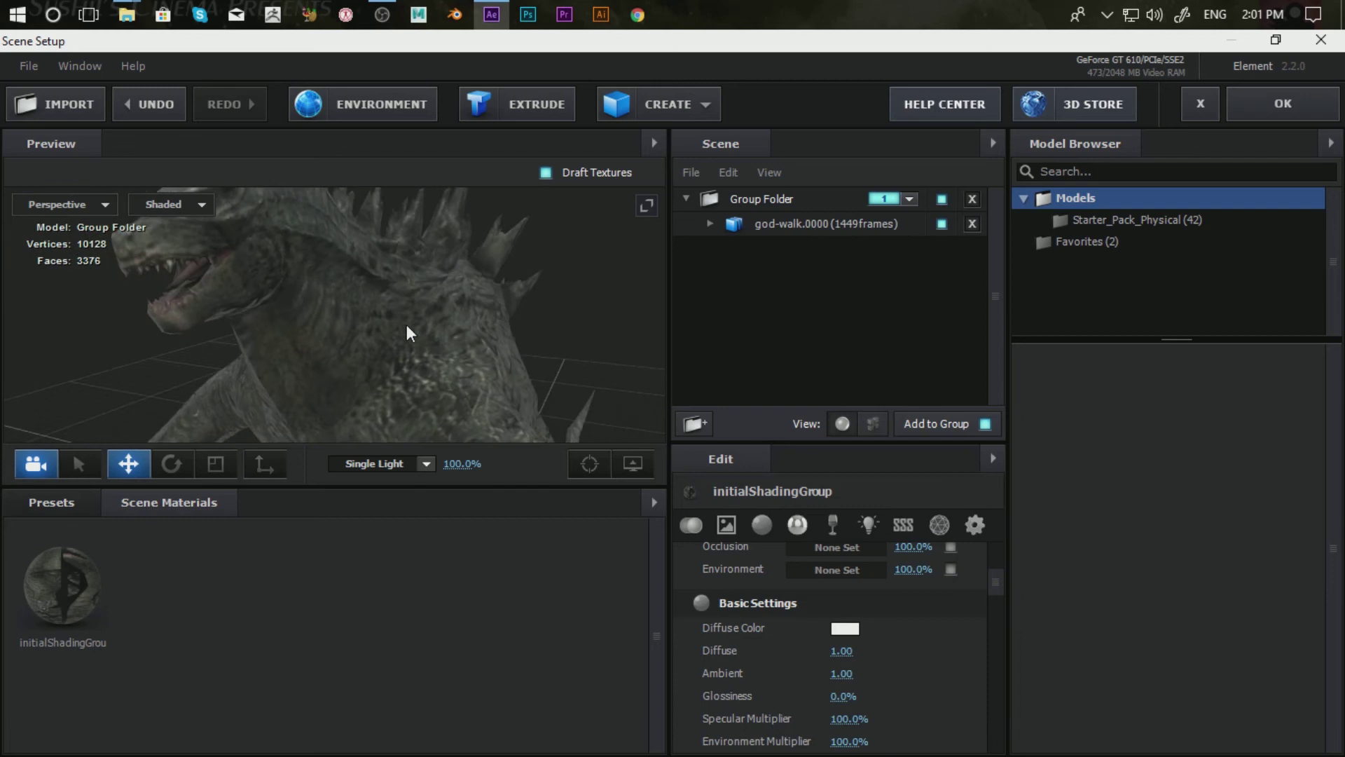
{"action": "scroll", "coordinate": [409, 339], "scroll_direction": "down", "scroll_amount": 3}
{"action": "scroll", "coordinate": [392, 333], "scroll_direction": "up", "scroll_amount": 3}
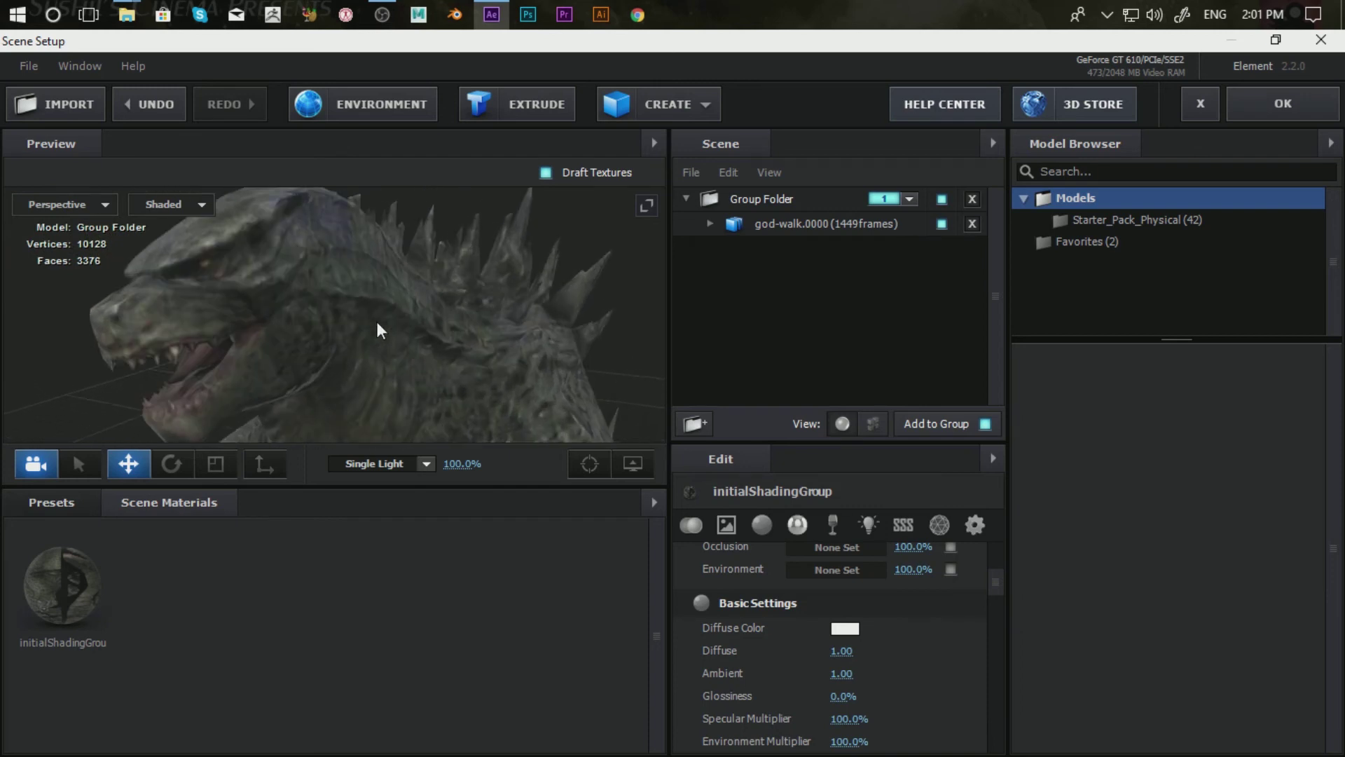
{"action": "scroll", "coordinate": [377, 322], "scroll_direction": "up", "scroll_amount": 3}
{"action": "scroll", "coordinate": [377, 322], "scroll_direction": "down", "scroll_amount": 3}
{"action": "mouse_move", "coordinate": [311, 326]}
{"action": "left_mouse_down"}
{"action": "mouse_move", "coordinate": [347, 326]}
{"action": "mouse_move", "coordinate": [293, 325]}
{"action": "left_mouse_up"}
{"action": "scroll", "coordinate": [293, 325], "scroll_direction": "down", "scroll_amount": 2}
{"action": "scroll", "coordinate": [293, 325], "scroll_direction": "down", "scroll_amount": 2}
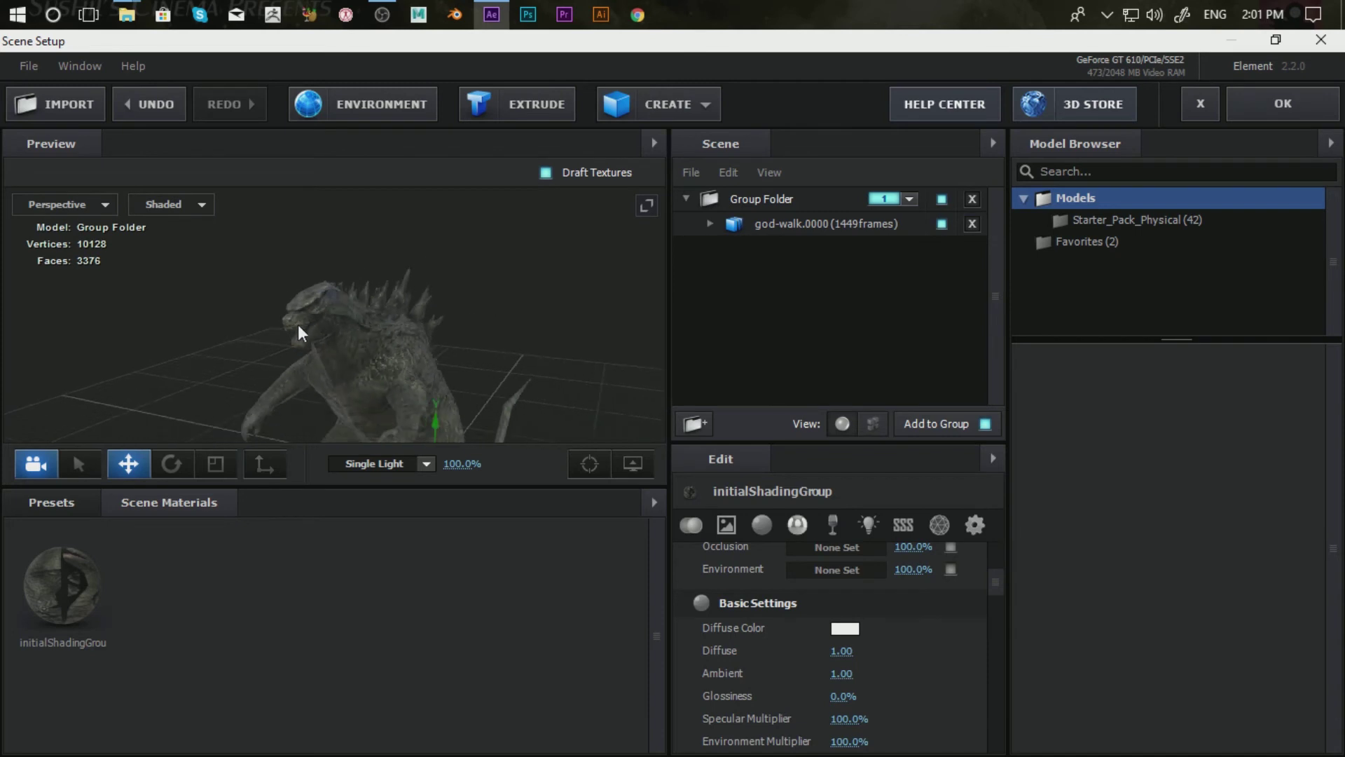
{"action": "scroll", "coordinate": [356, 325], "scroll_direction": "up", "scroll_amount": 3}
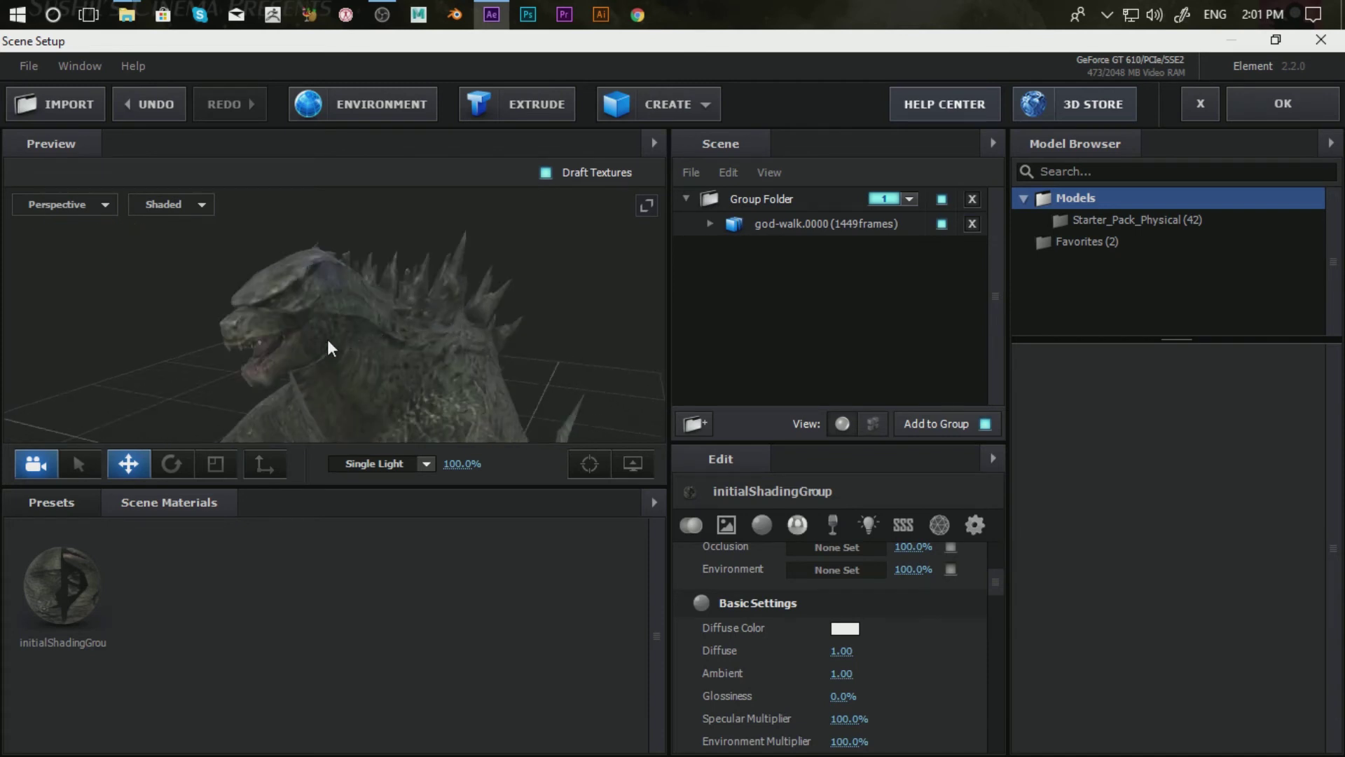
{"action": "left_click_drag", "start_coordinate": [327, 339], "coordinate": [418, 337]}
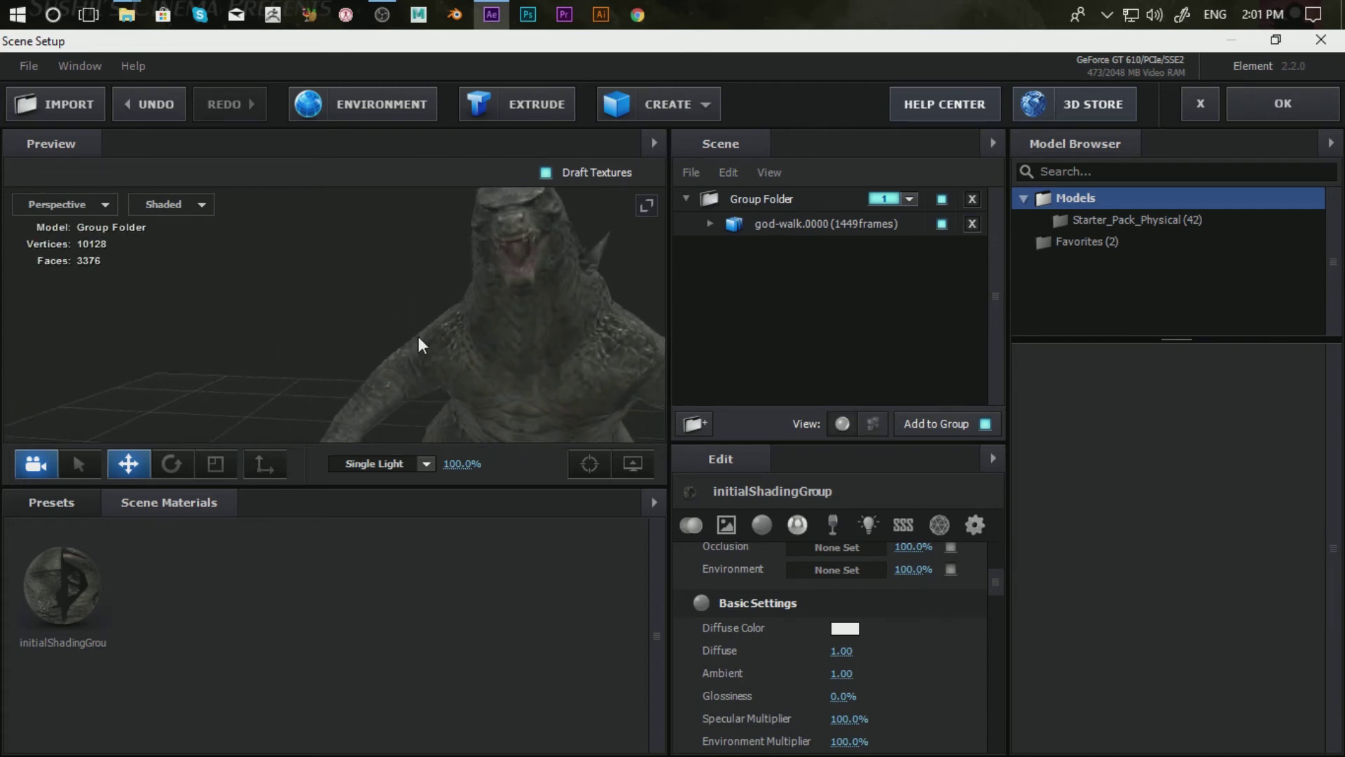
{"action": "scroll", "coordinate": [349, 342], "scroll_direction": "down", "scroll_amount": 2}
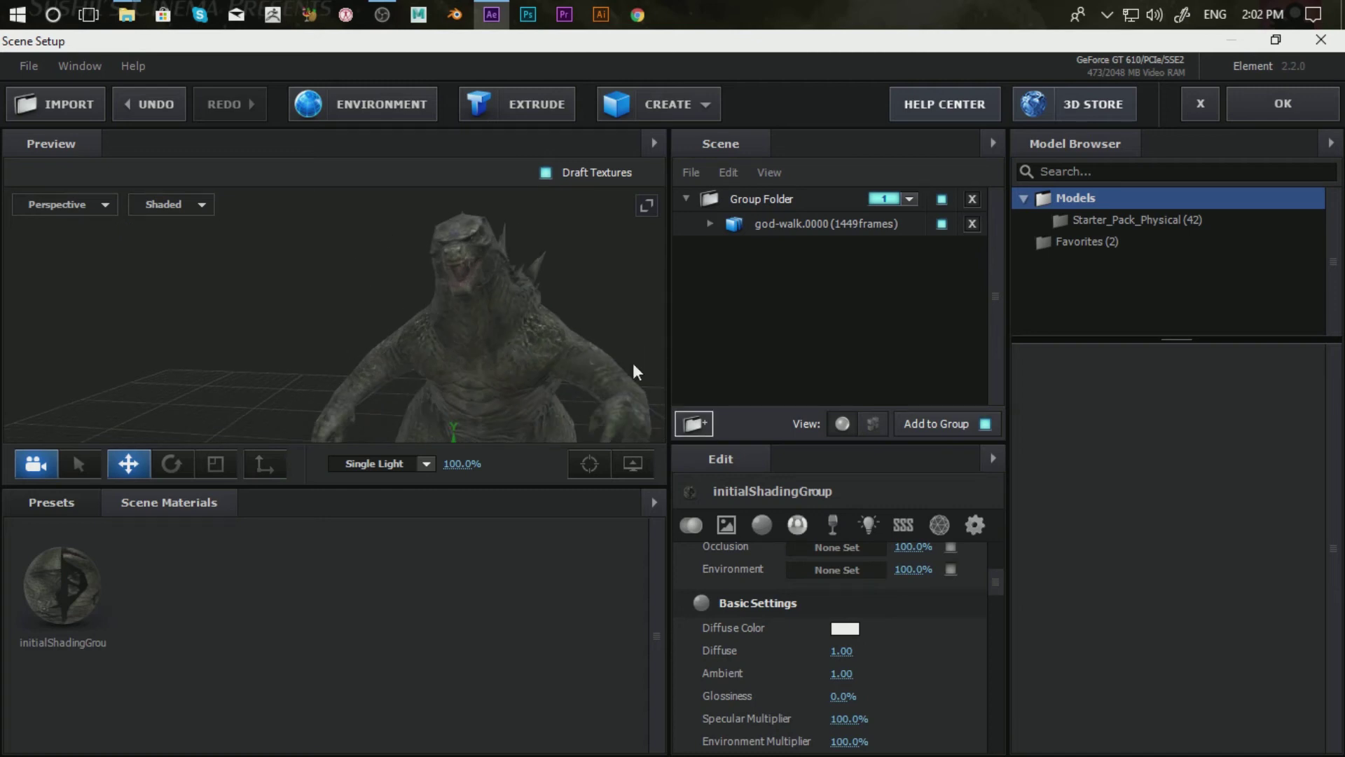
{"action": "left_click", "coordinate": [1272, 108]}
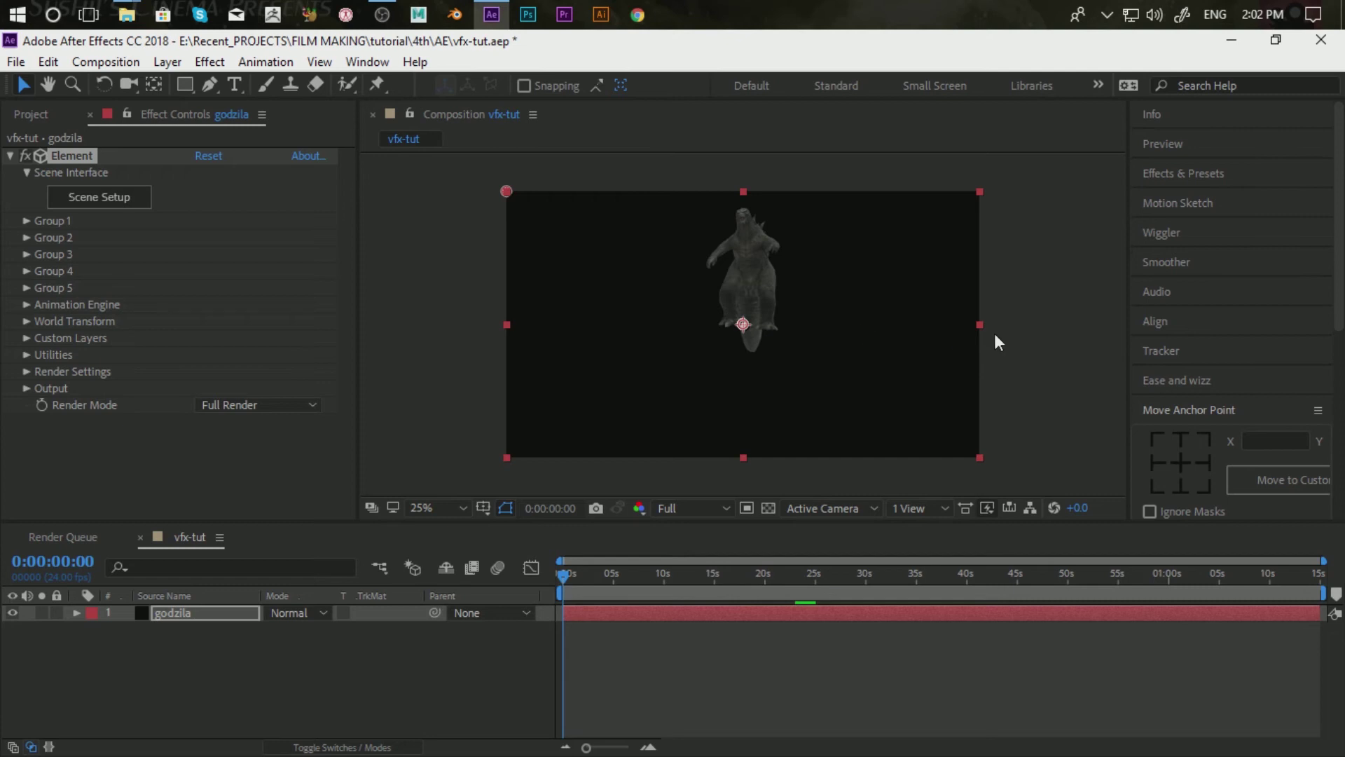
Lower Godzilla by setting the Particle Replicator's Position XY to 960, 719.
{"action": "left_click", "coordinate": [26, 222]}
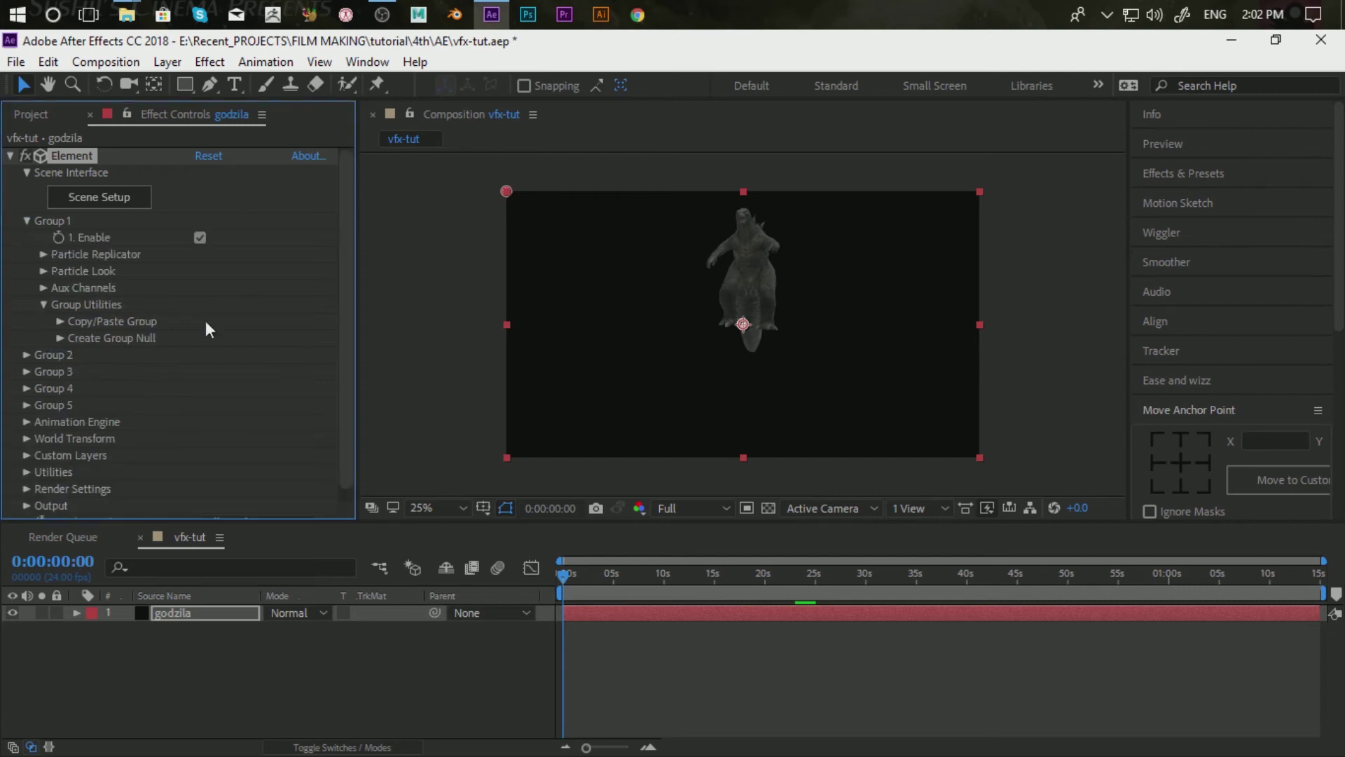
{"action": "left_click", "coordinate": [44, 254]}
{"action": "scroll", "coordinate": [110, 396], "scroll_direction": "down", "scroll_amount": 1}
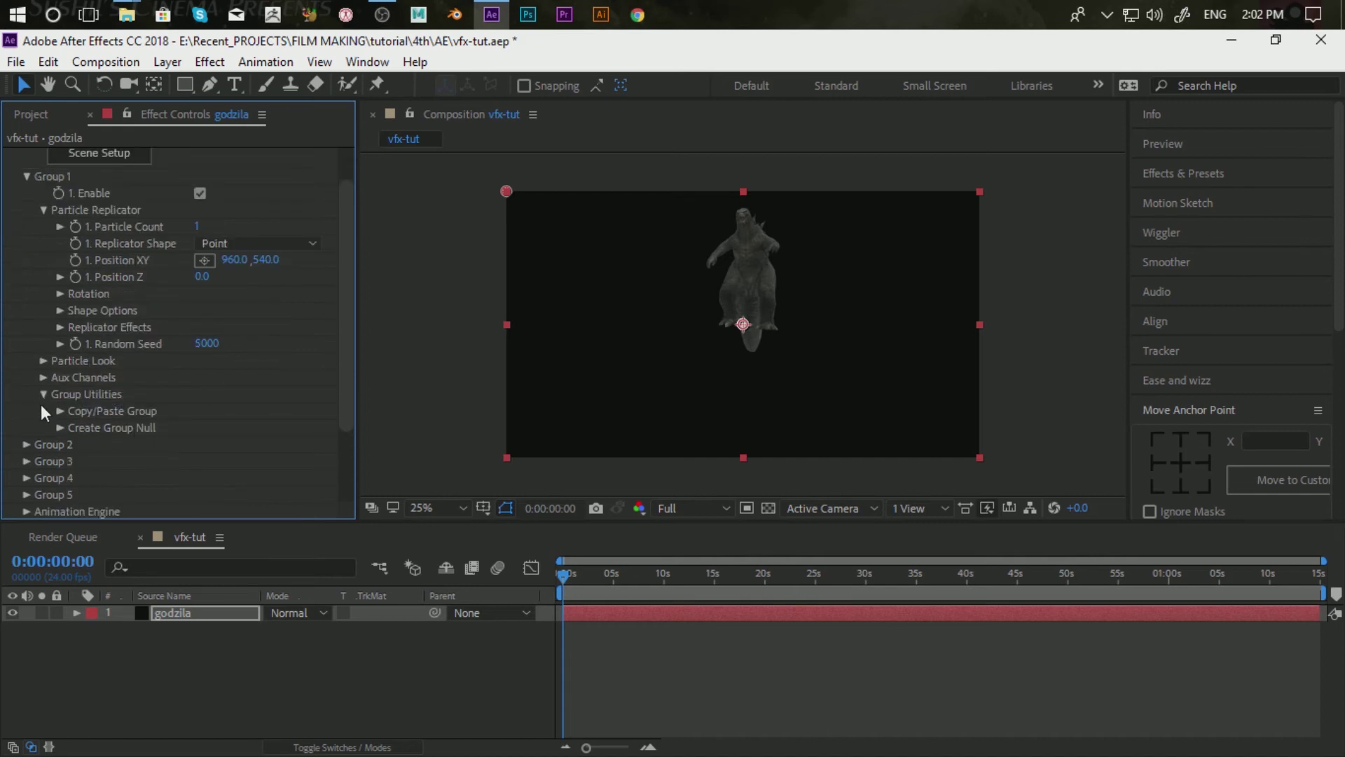
{"action": "left_click", "coordinate": [42, 361]}
{"action": "scroll", "coordinate": [141, 420], "scroll_direction": "down", "scroll_amount": 1}
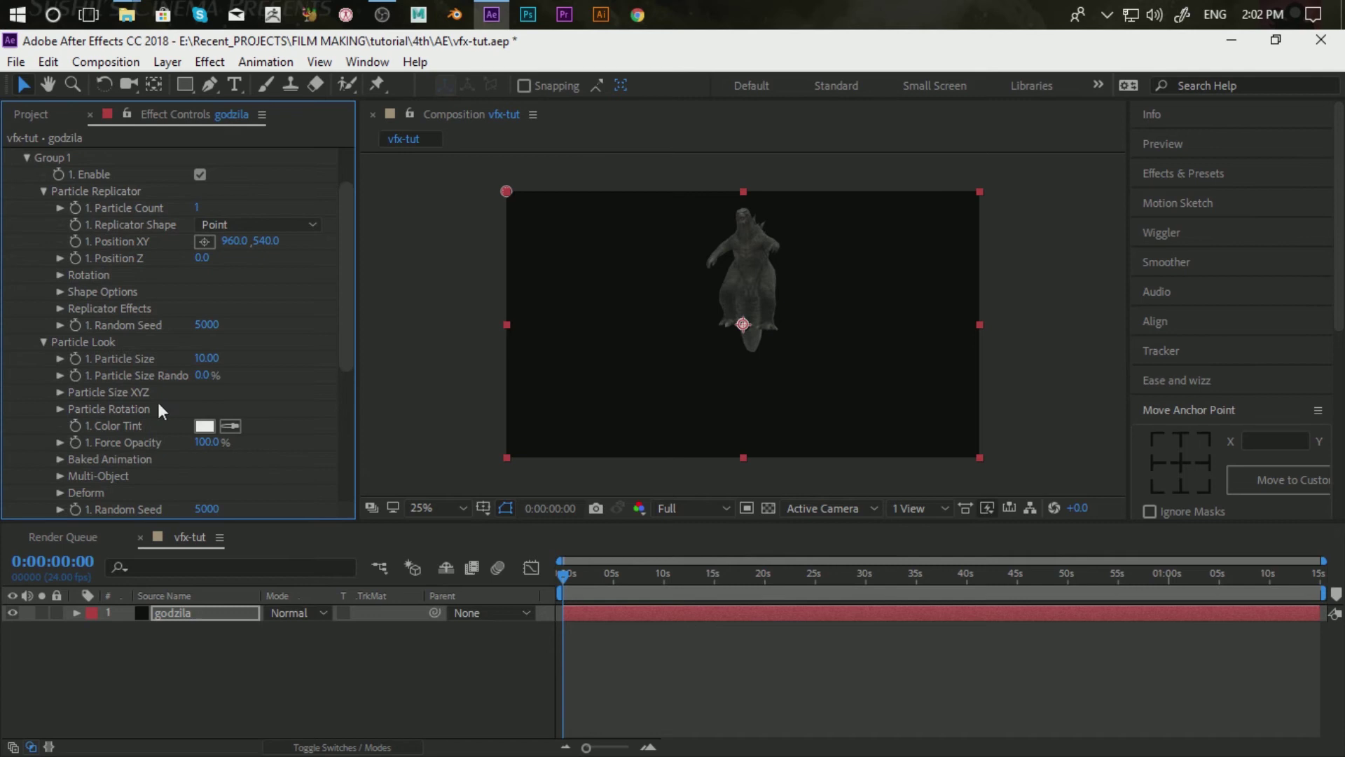
{"action": "scroll", "coordinate": [188, 414], "scroll_direction": "up", "scroll_amount": 2}
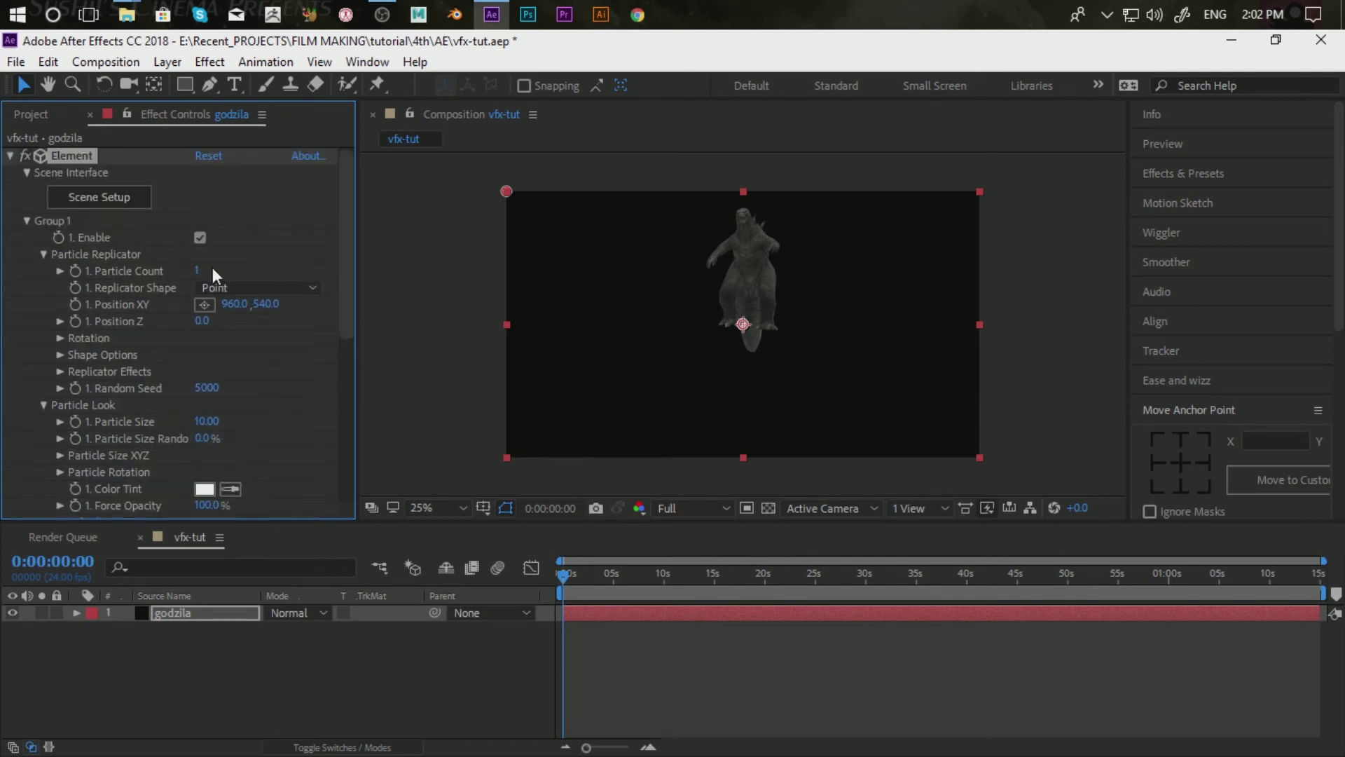
{"action": "left_click_drag", "start_coordinate": [281, 305], "coordinate": [444, 303]}
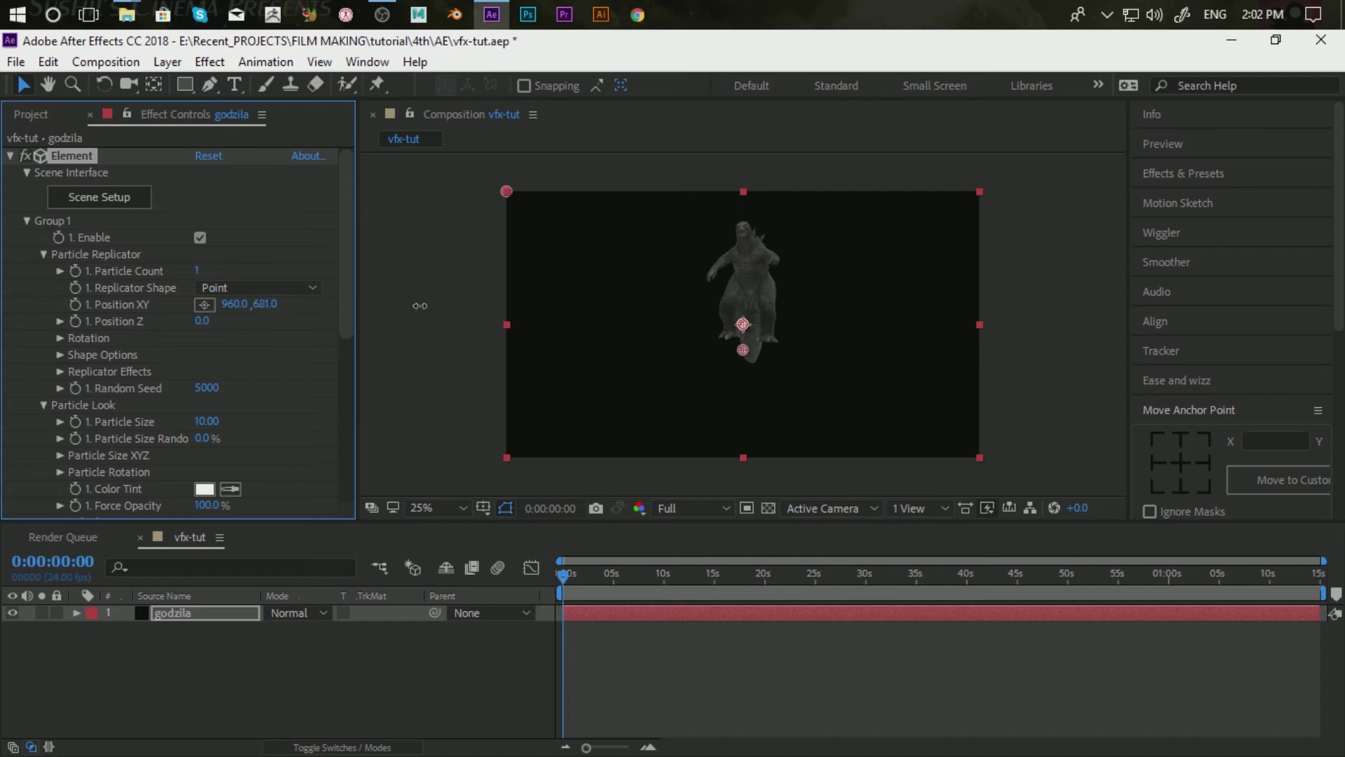
{"action": "left_click_drag", "start_coordinate": [444, 303], "coordinate": [454, 302]}
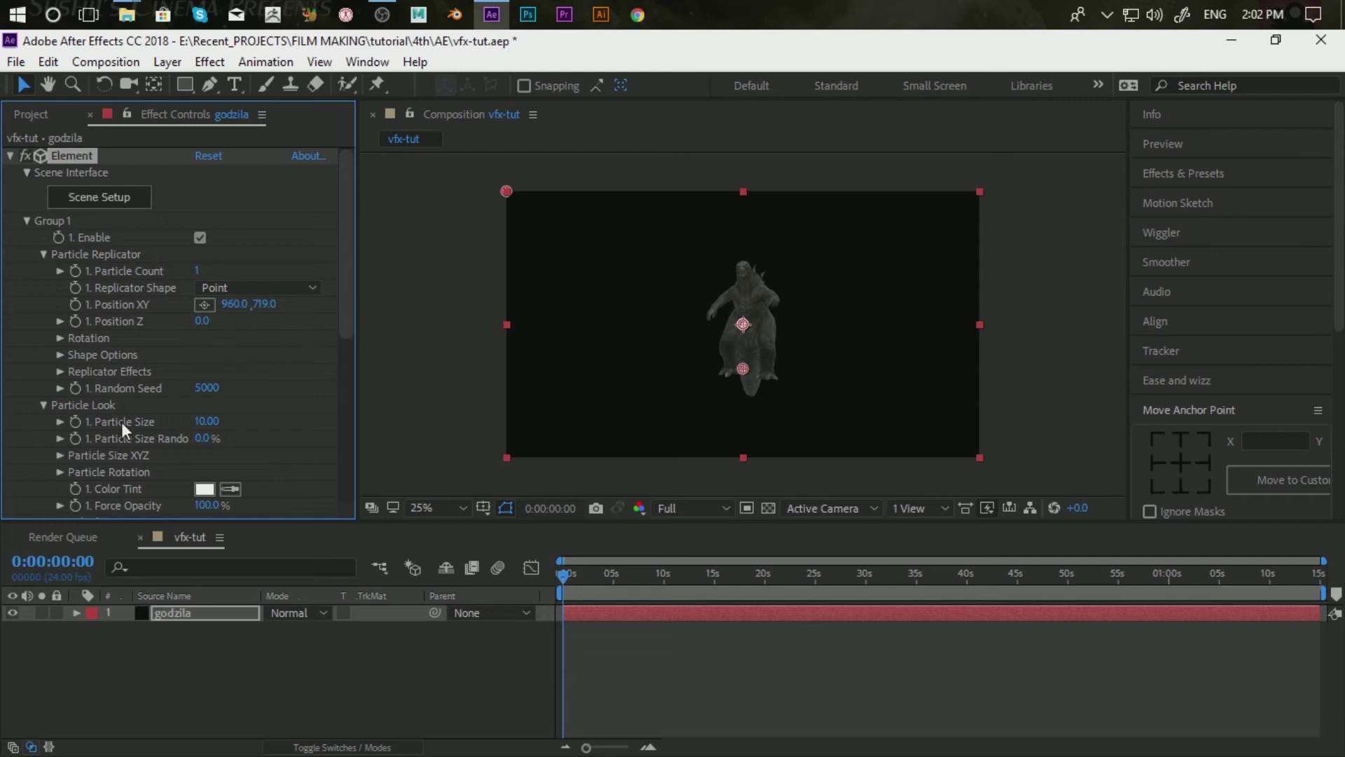
{"action": "left_click", "coordinate": [60, 338]}
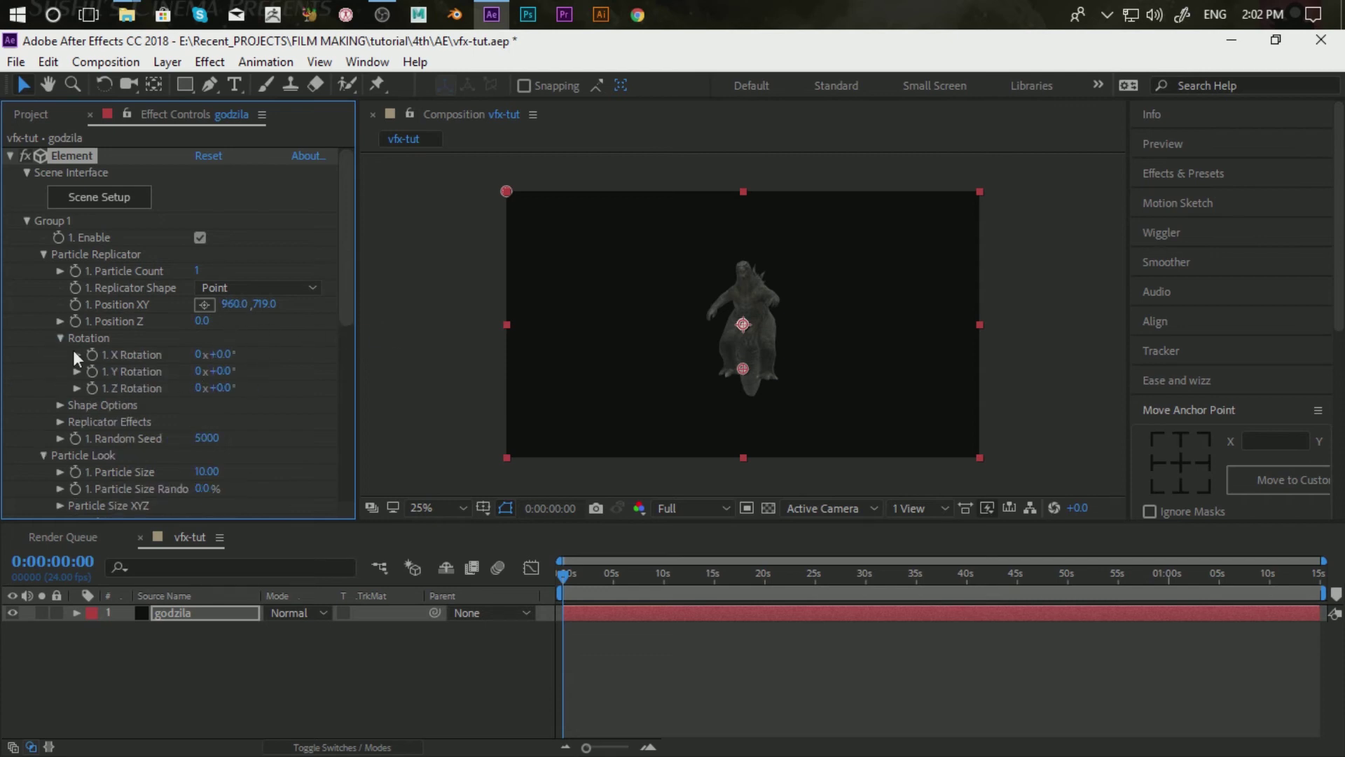
Set Godzilla's Y Rotation to -10° with X Rotation at 0°, and Position Z to -820.
{"action": "mouse_move", "coordinate": [226, 377]}
{"action": "left_mouse_down"}
{"action": "mouse_move", "coordinate": [171, 371]}
{"action": "mouse_move", "coordinate": [217, 370]}
{"action": "left_mouse_up"}
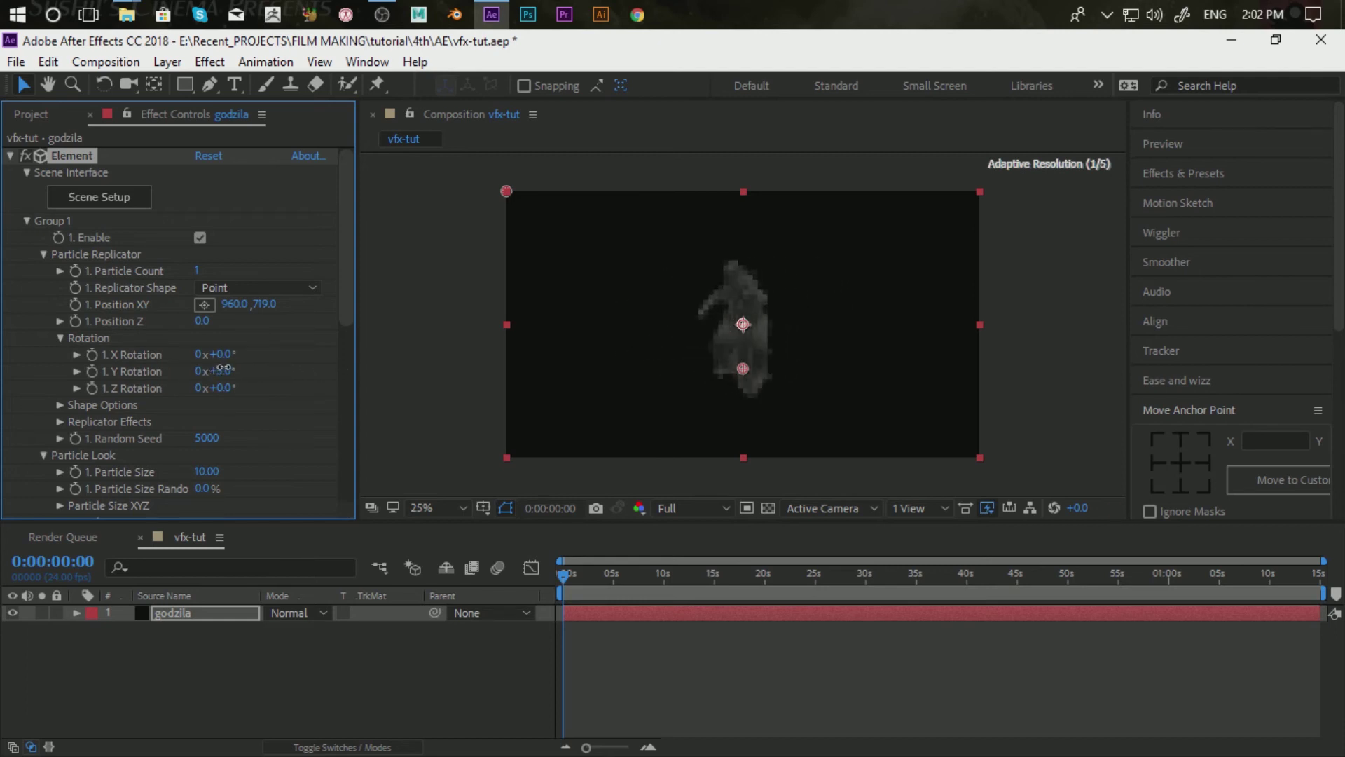
{"action": "left_click_drag", "start_coordinate": [217, 370], "coordinate": [210, 370]}
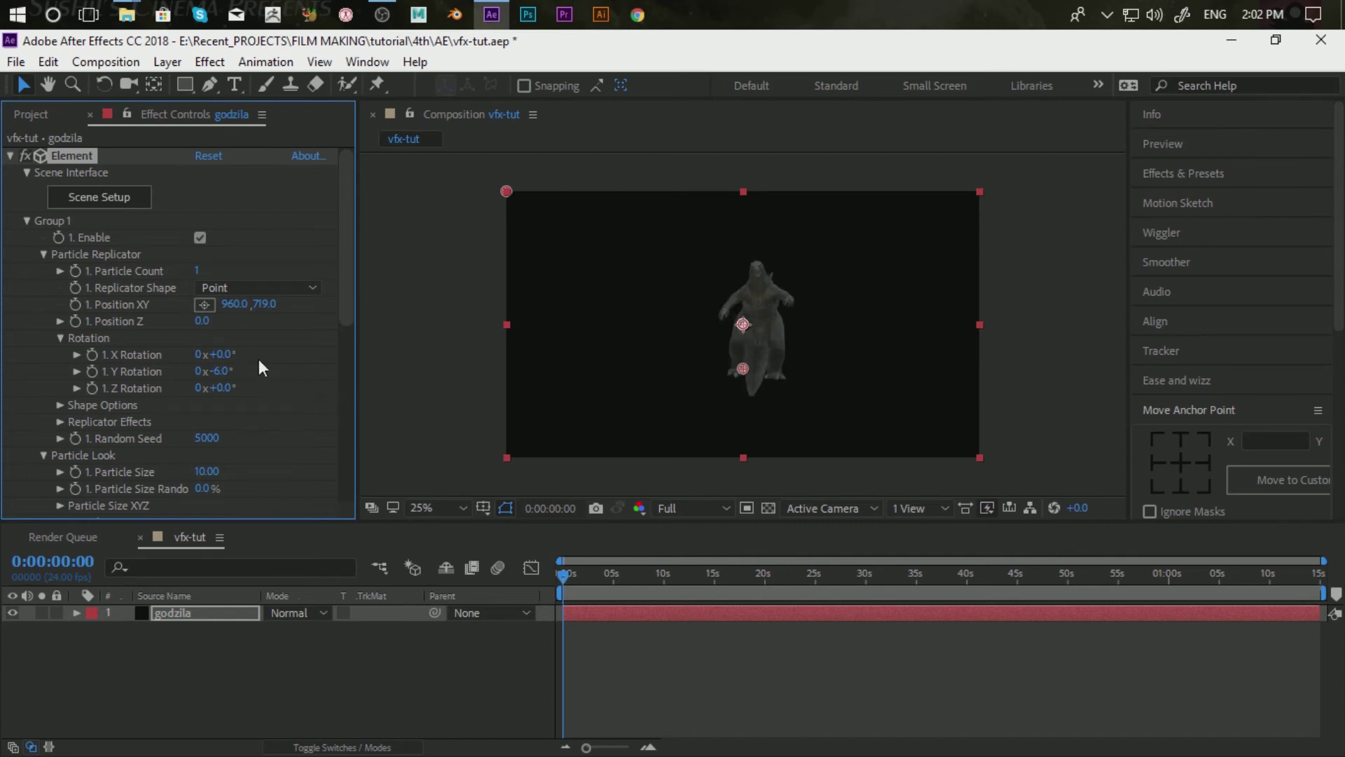
{"action": "left_click_drag", "start_coordinate": [217, 355], "coordinate": [234, 355]}
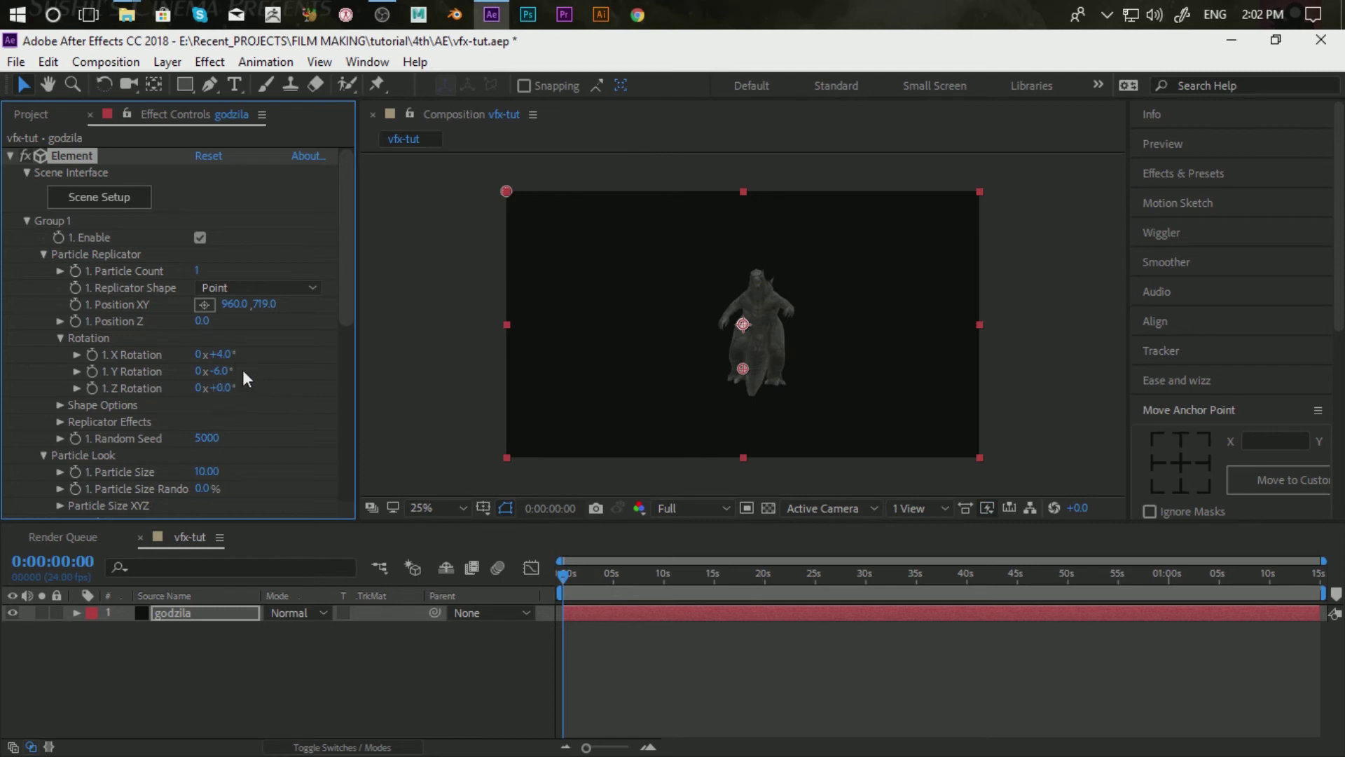
{"action": "left_click_drag", "start_coordinate": [220, 354], "coordinate": [207, 355]}
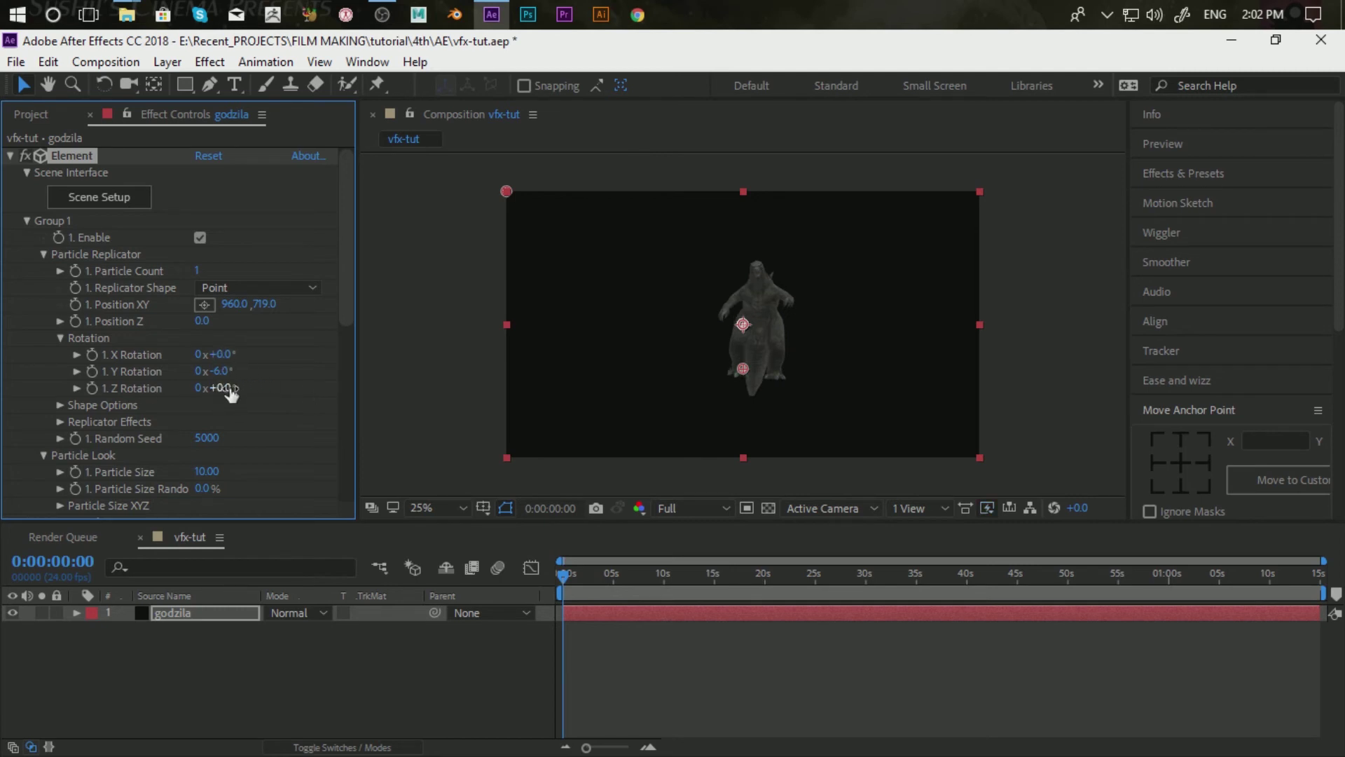
{"action": "left_click_drag", "start_coordinate": [228, 372], "coordinate": [245, 372]}
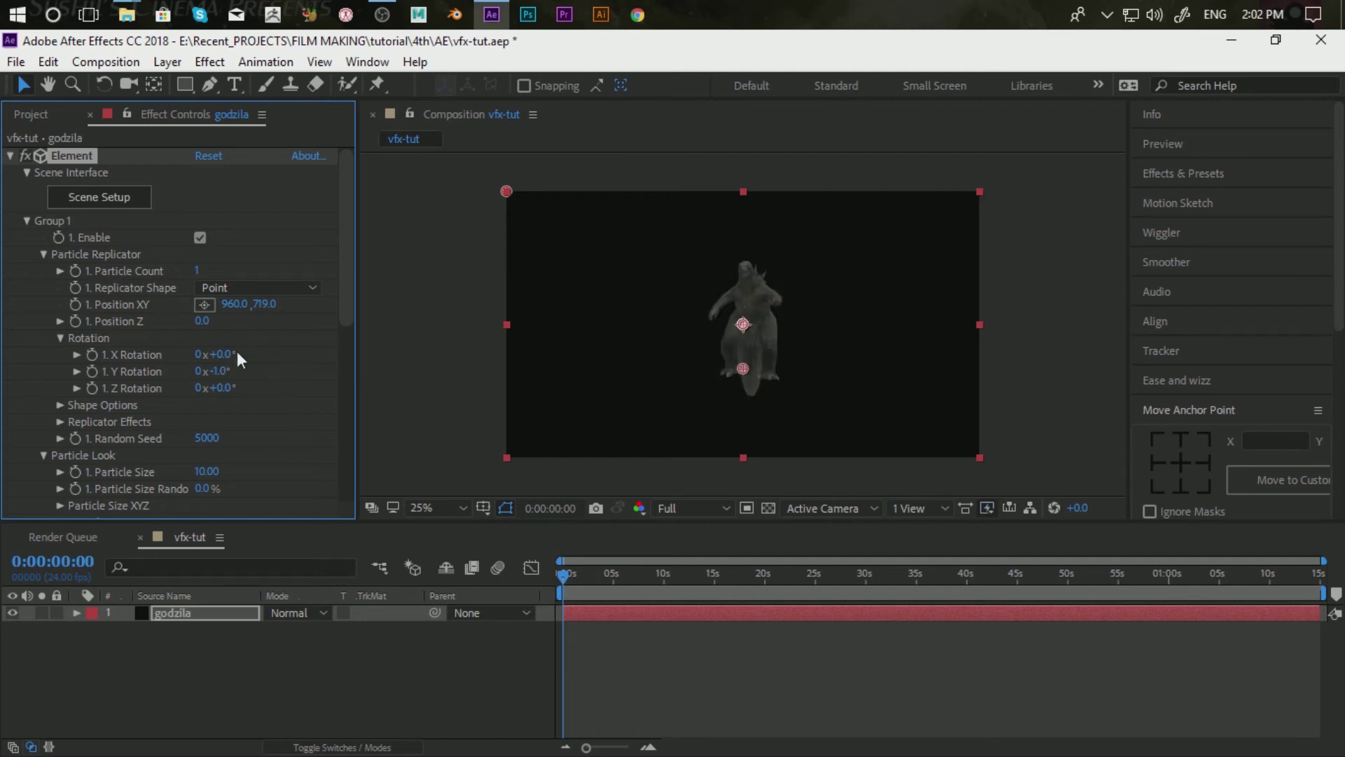
{"action": "left_click_drag", "start_coordinate": [229, 373], "coordinate": [293, 376]}
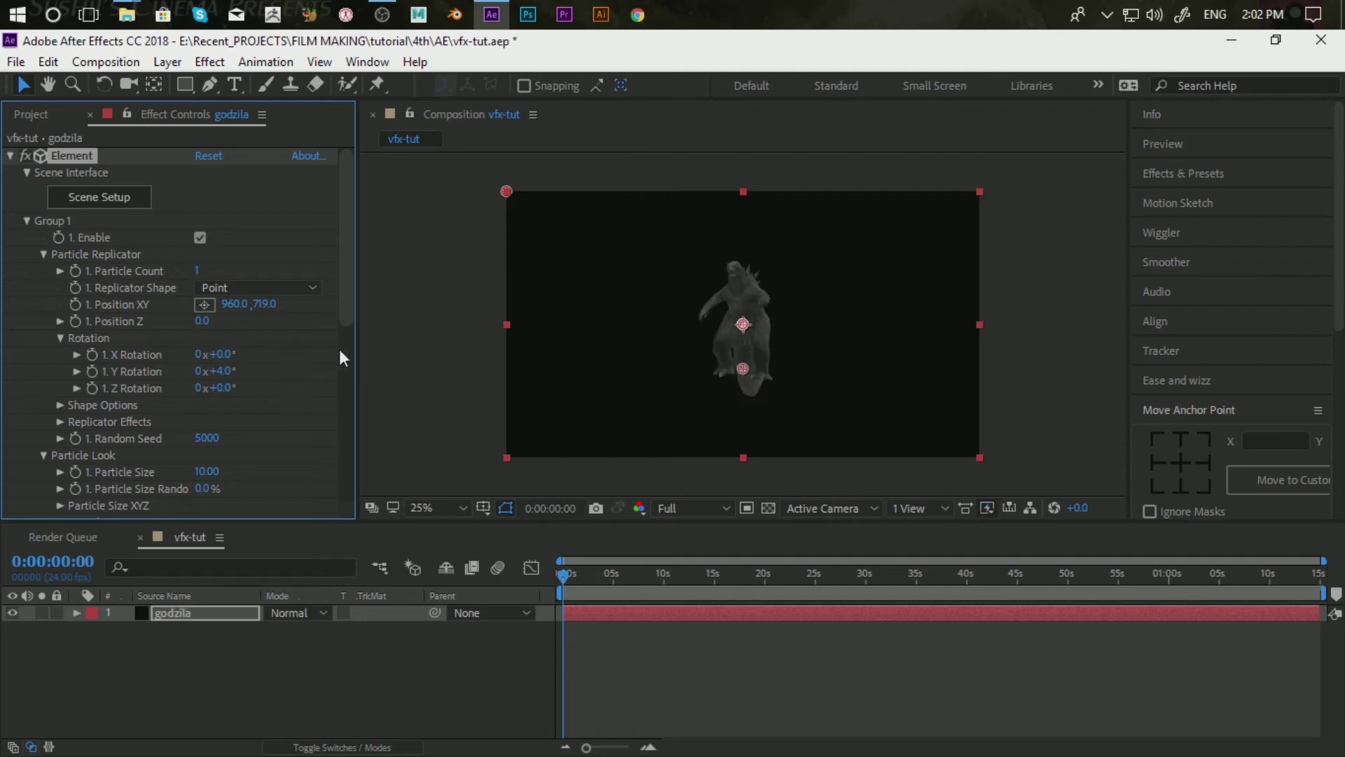
{"action": "left_click_drag", "start_coordinate": [227, 371], "coordinate": [217, 372]}
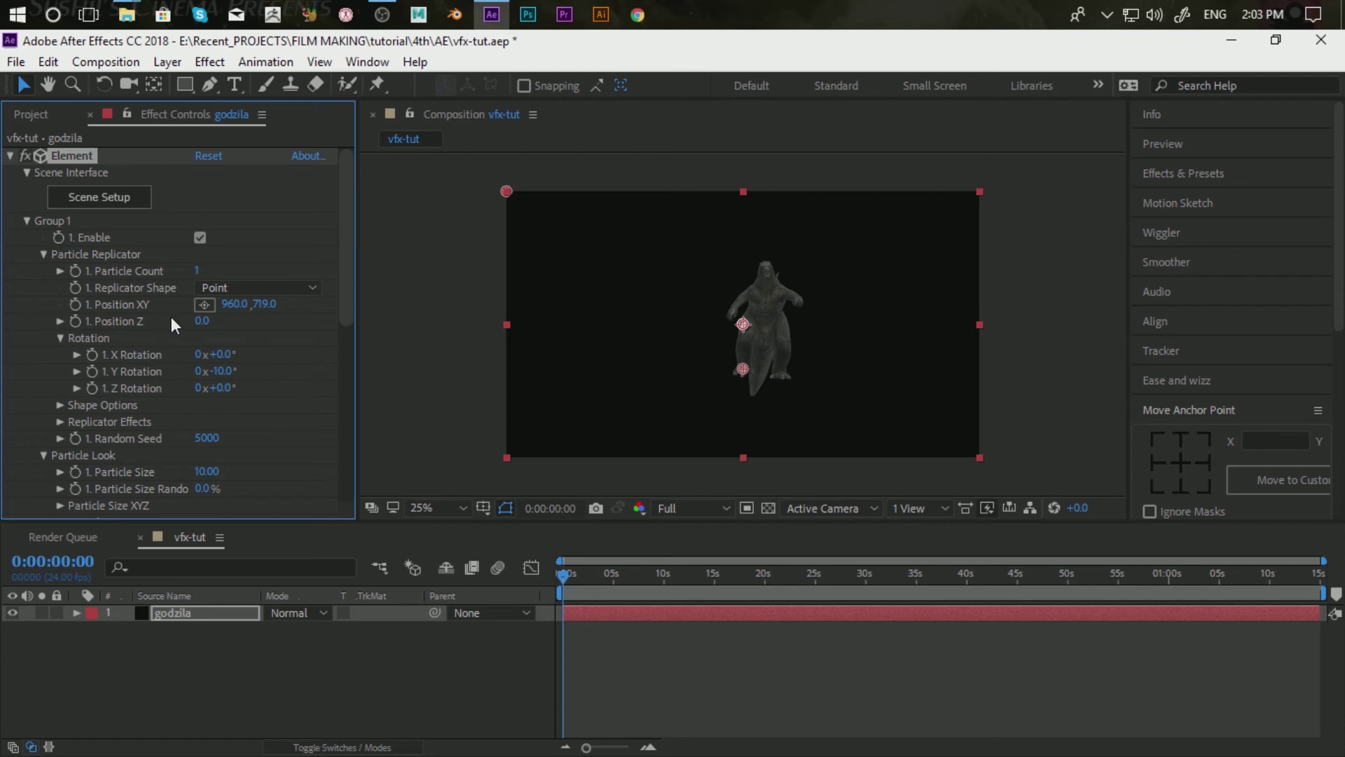
{"action": "mouse_move", "coordinate": [205, 323]}
{"action": "left_mouse_down"}
{"action": "mouse_move", "coordinate": [161, 334]}
{"action": "mouse_move", "coordinate": [216, 348]}
{"action": "mouse_move", "coordinate": [145, 350]}
{"action": "left_mouse_up"}
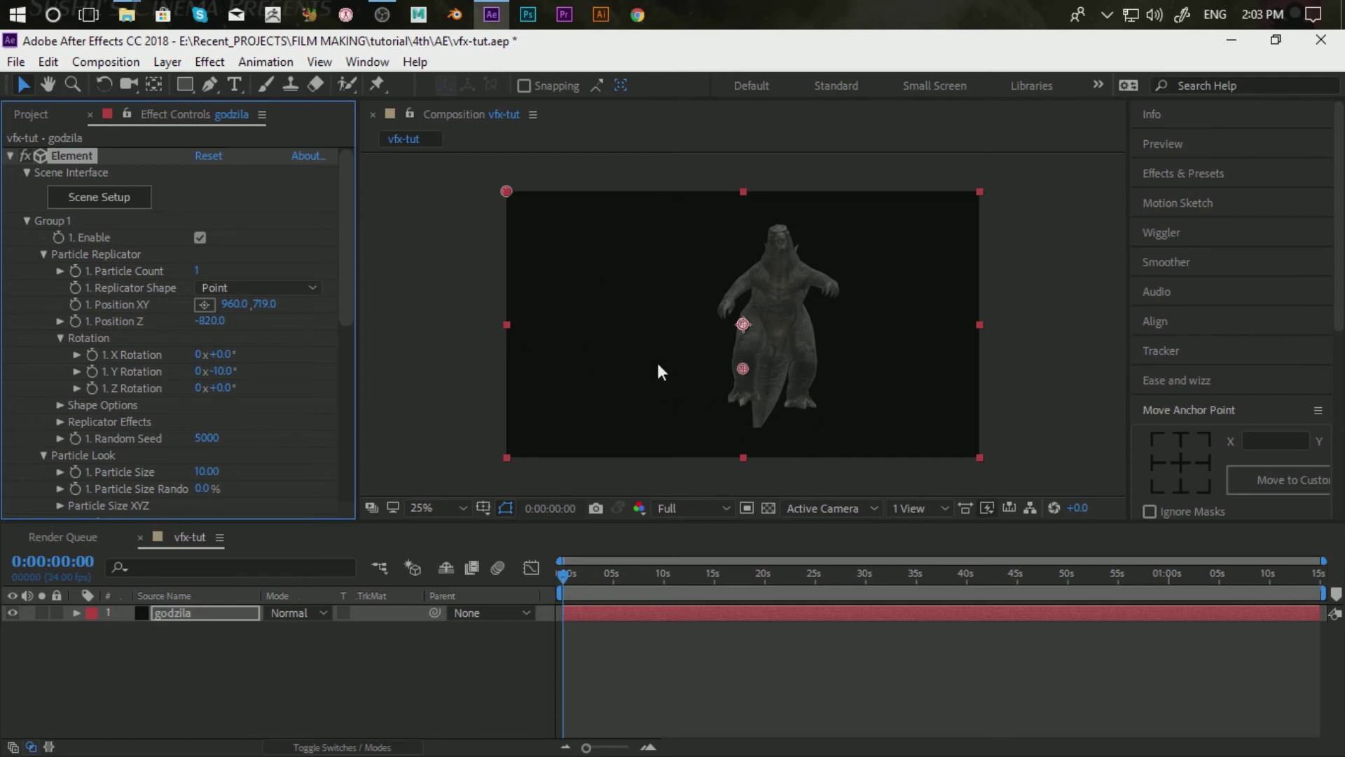
{"action": "scroll", "coordinate": [254, 419], "scroll_direction": "down", "scroll_amount": 2}
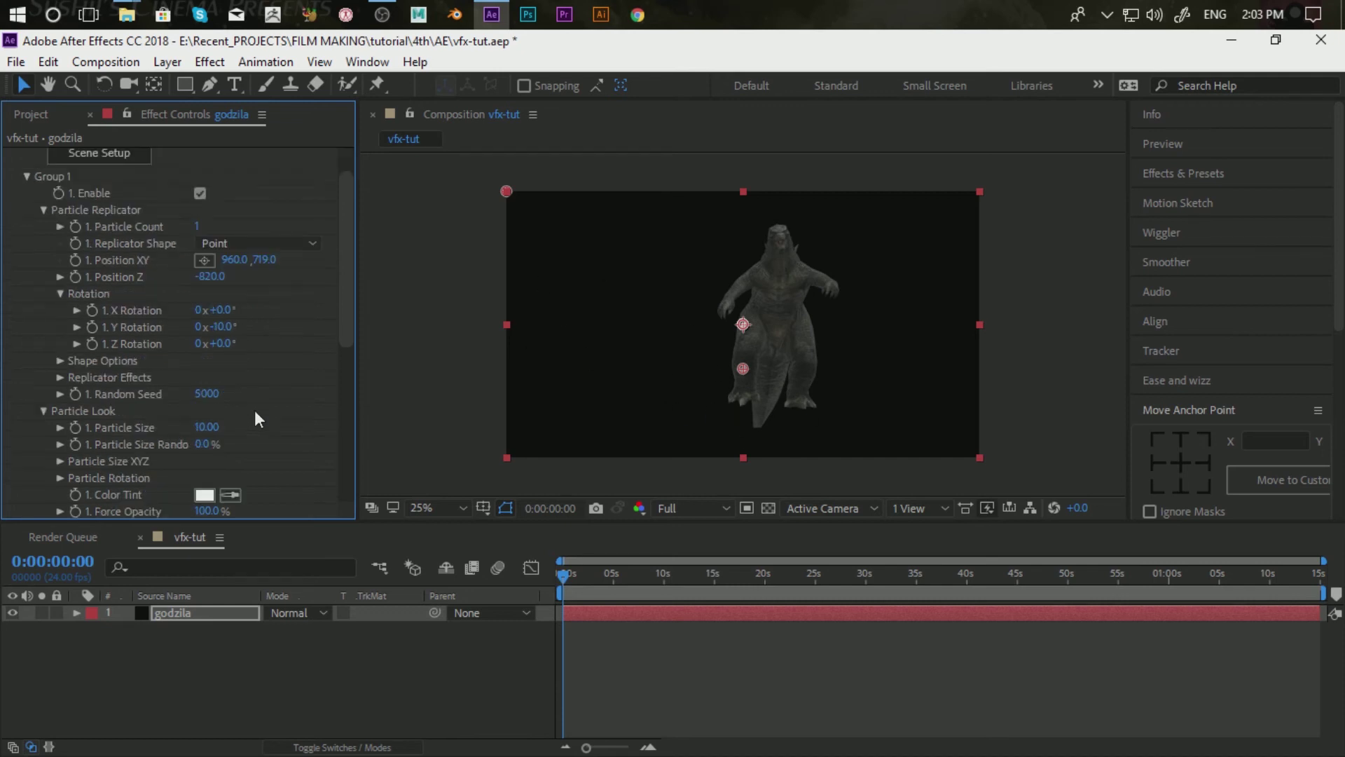
Raise Element's Particle Size under Particle Look to 10.40.
{"action": "scroll", "coordinate": [256, 364], "scroll_direction": "up", "scroll_amount": 2}
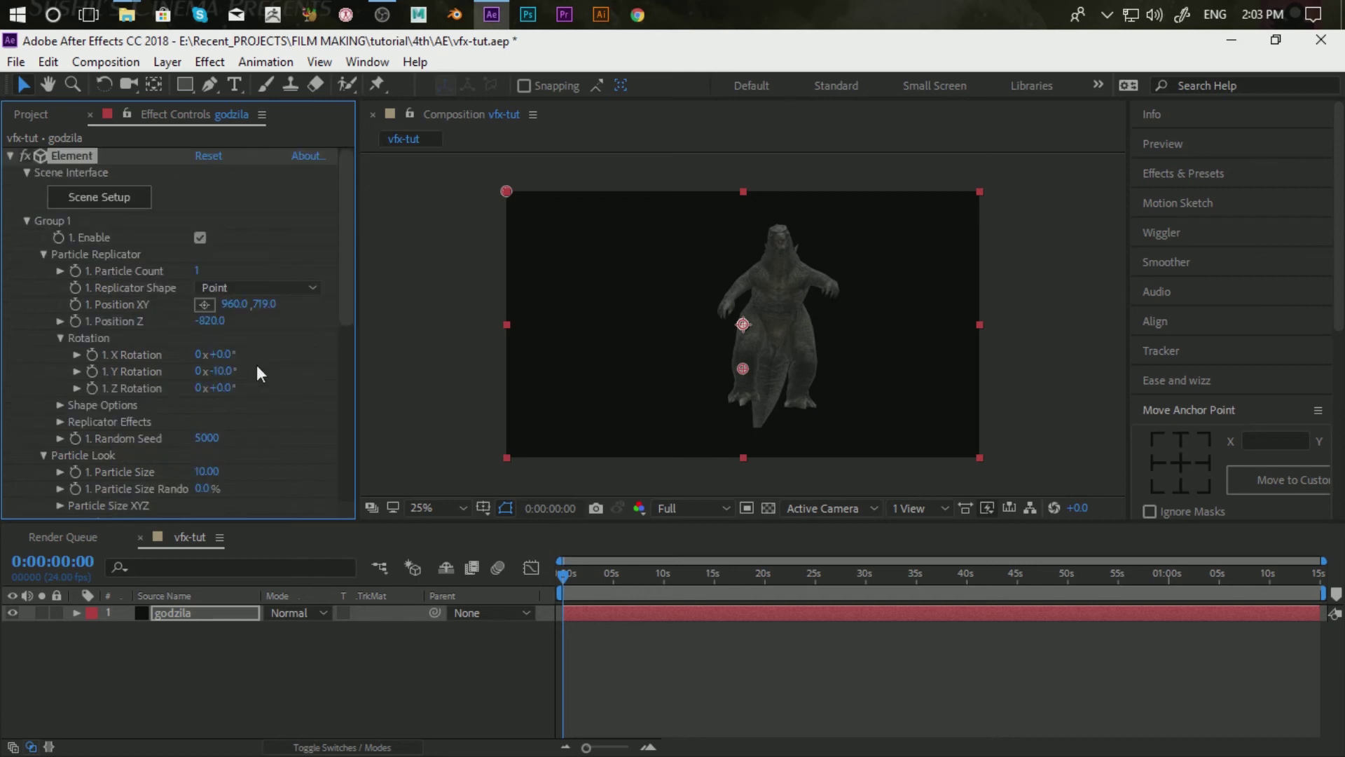
{"action": "scroll", "coordinate": [272, 382], "scroll_direction": "down", "scroll_amount": 6}
{"action": "scroll", "coordinate": [273, 385], "scroll_direction": "down", "scroll_amount": 6}
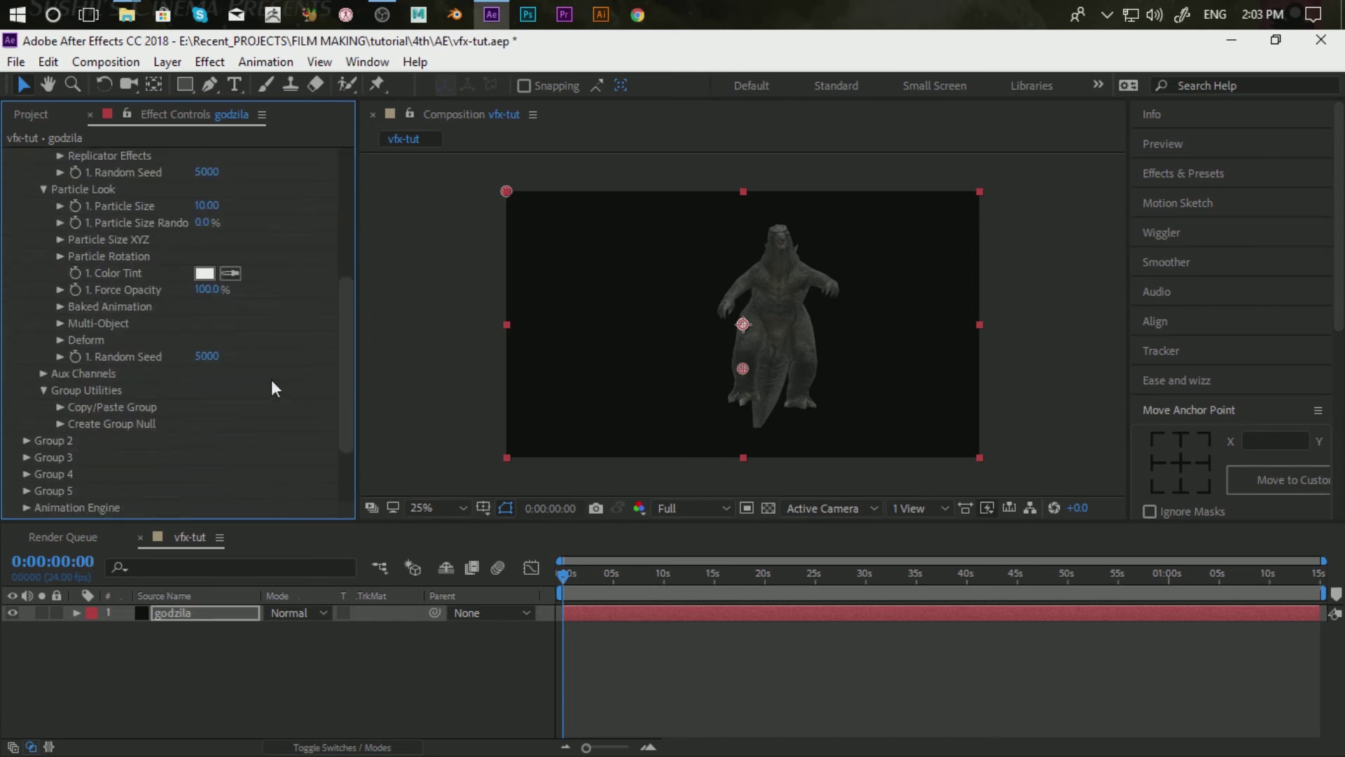
{"action": "scroll", "coordinate": [273, 385], "scroll_direction": "down", "scroll_amount": 1}
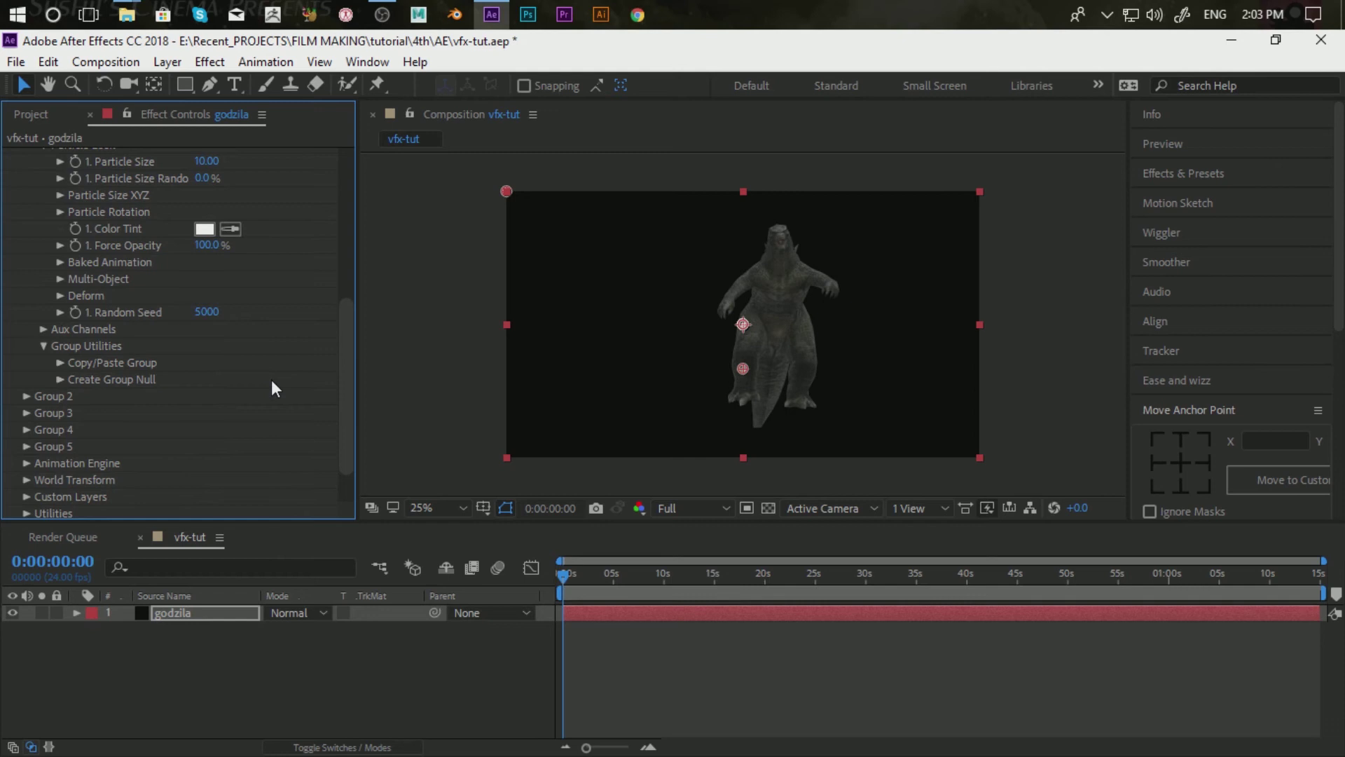
{"action": "scroll", "coordinate": [274, 387], "scroll_direction": "up", "scroll_amount": 5}
{"action": "left_click_drag", "start_coordinate": [202, 294], "coordinate": [204, 294]}
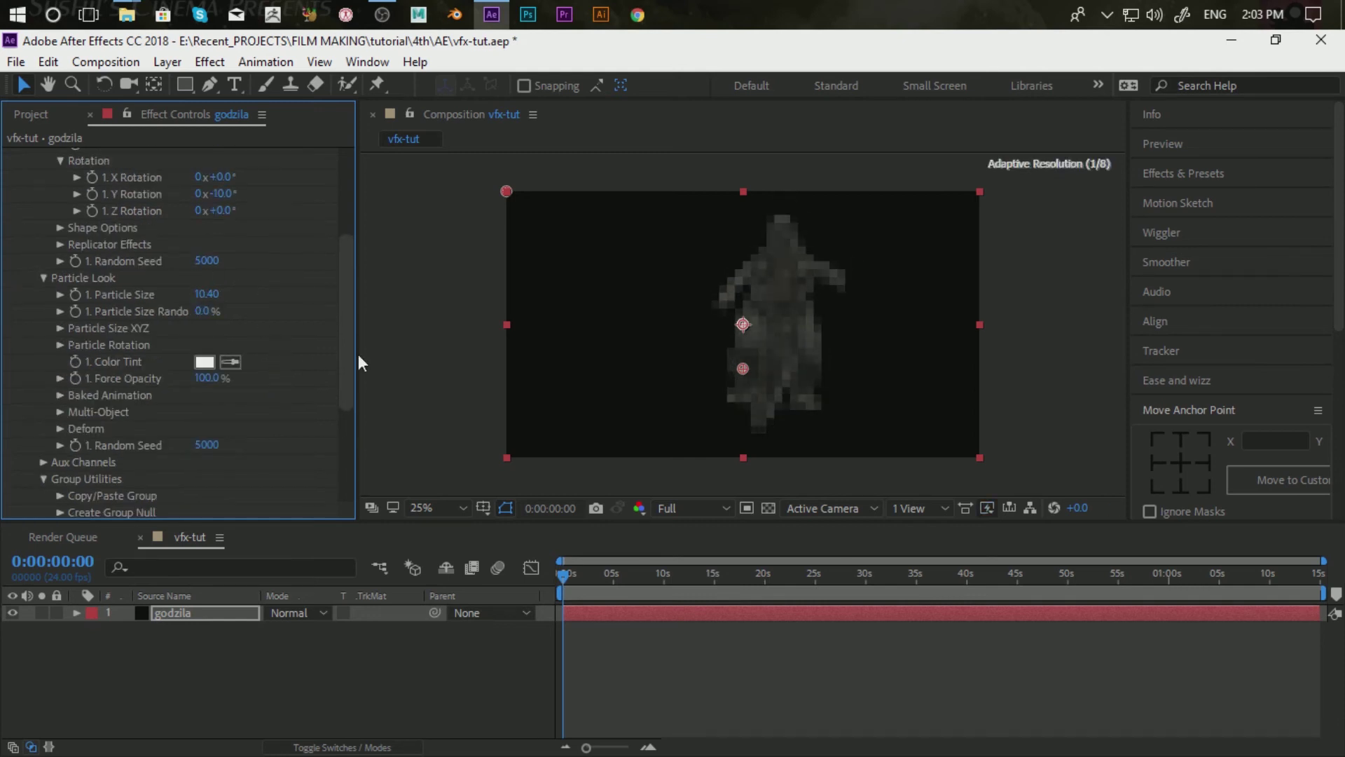
{"action": "scroll", "coordinate": [295, 392], "scroll_direction": "down", "scroll_amount": 7}
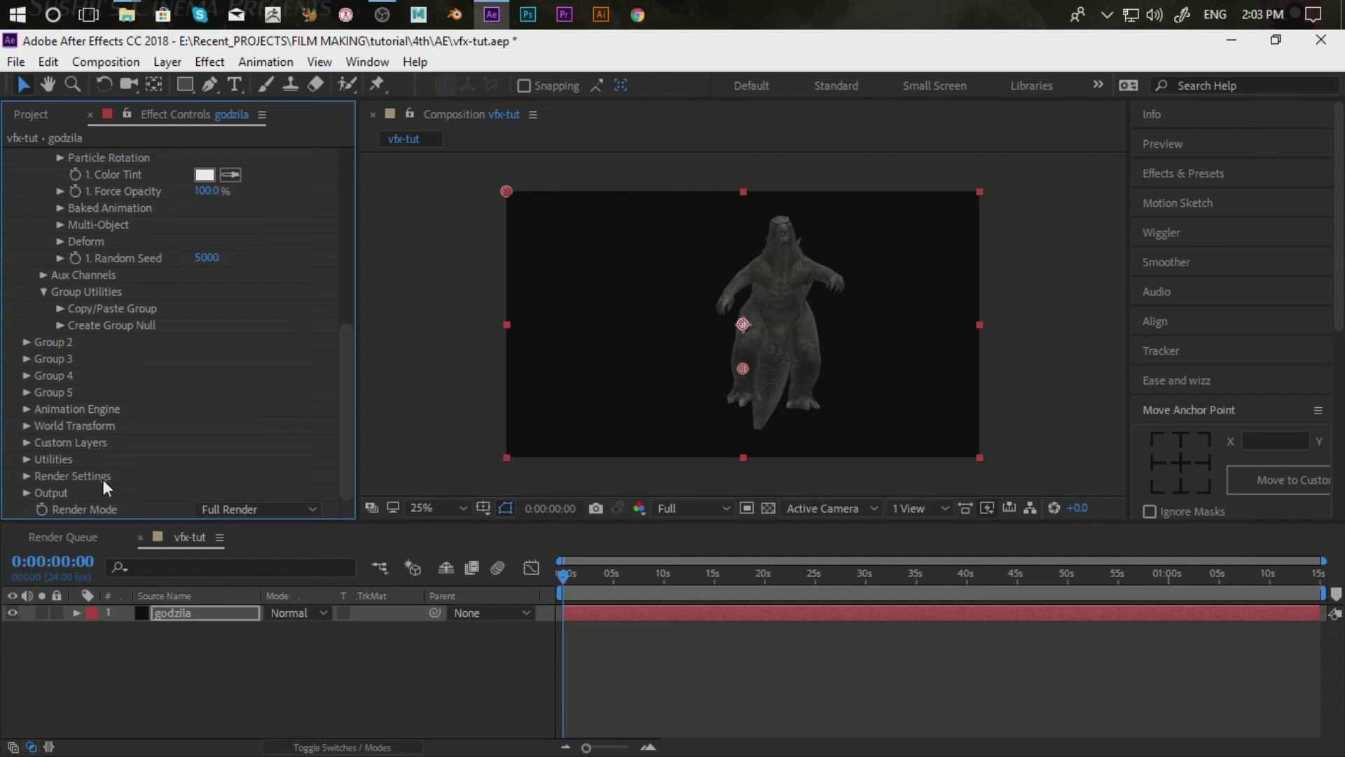
Review the Physical Environment override layer options, leaving the override set to None.
{"action": "left_click", "coordinate": [28, 478]}
{"action": "scroll", "coordinate": [171, 457], "scroll_direction": "down", "scroll_amount": 7}
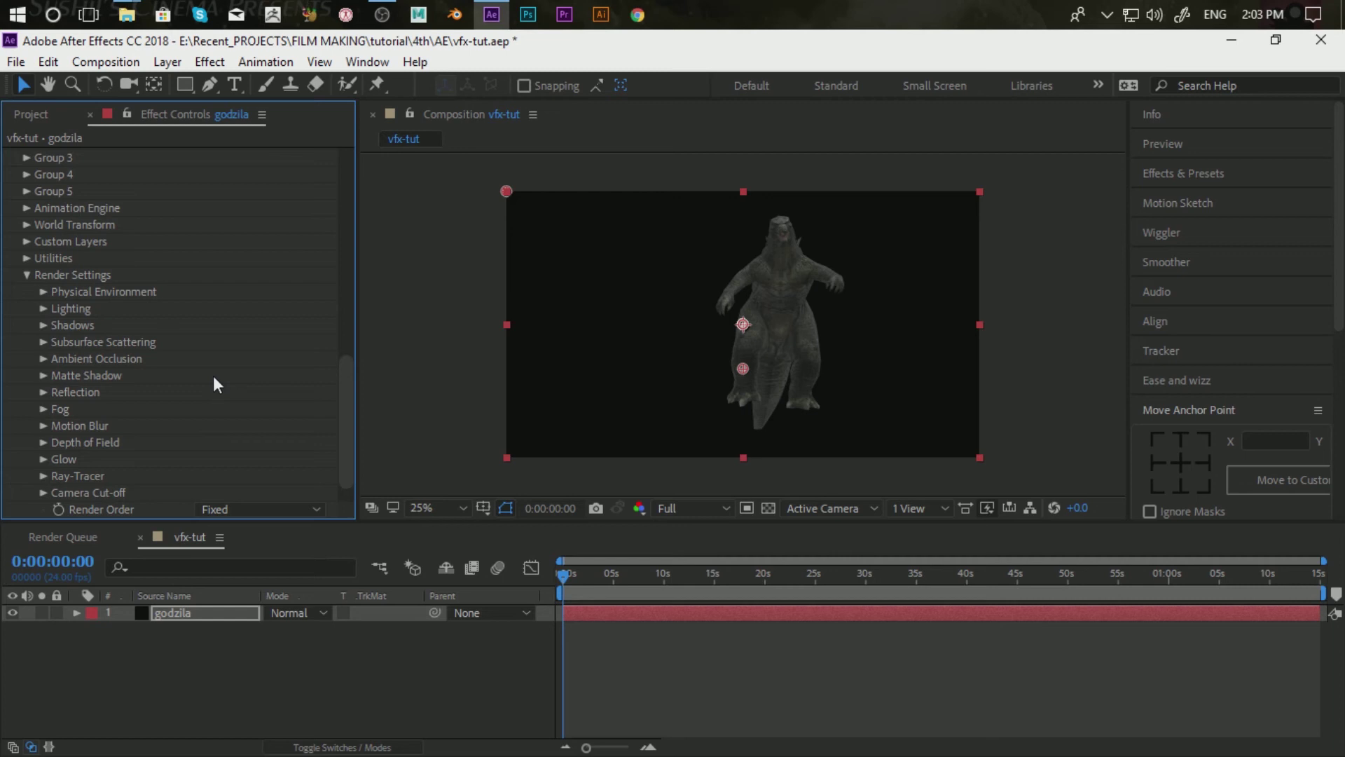
{"action": "left_click", "coordinate": [44, 291]}
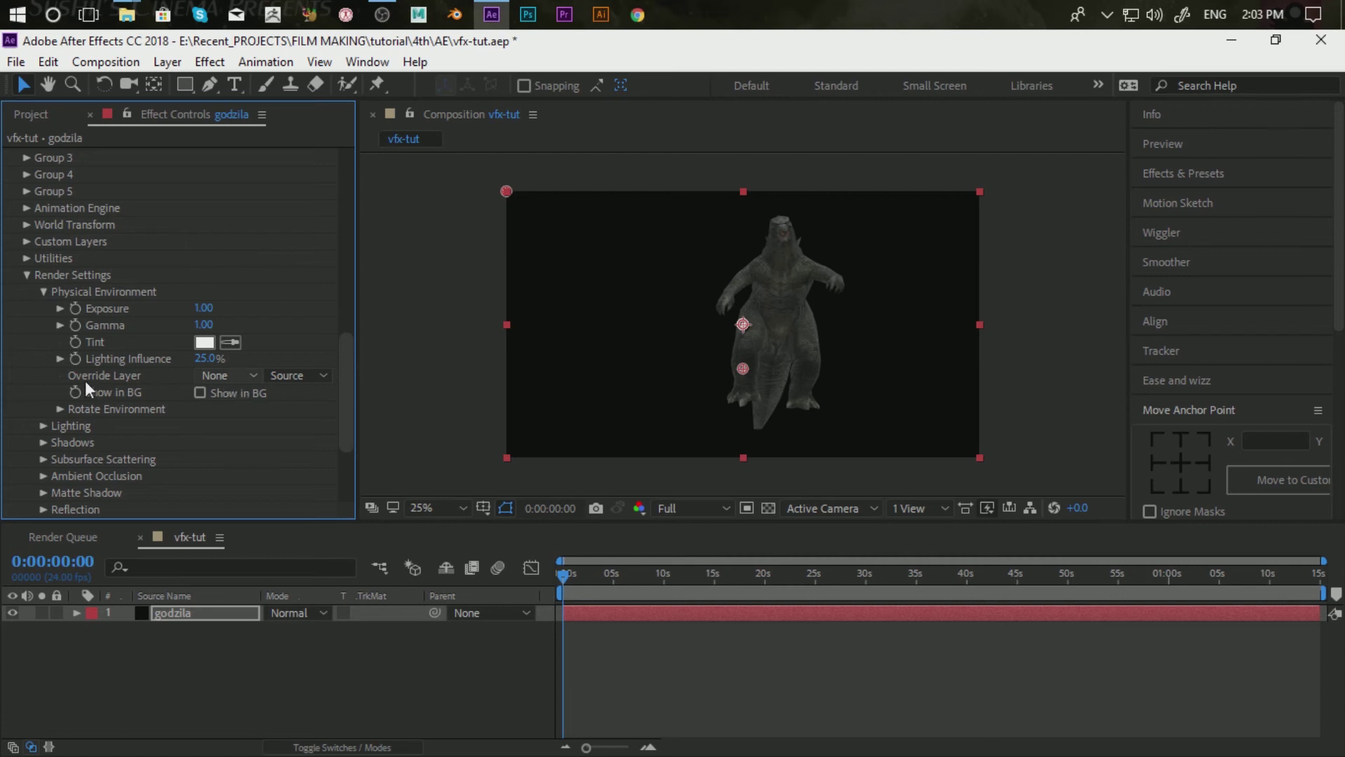
{"action": "left_click", "coordinate": [287, 376]}
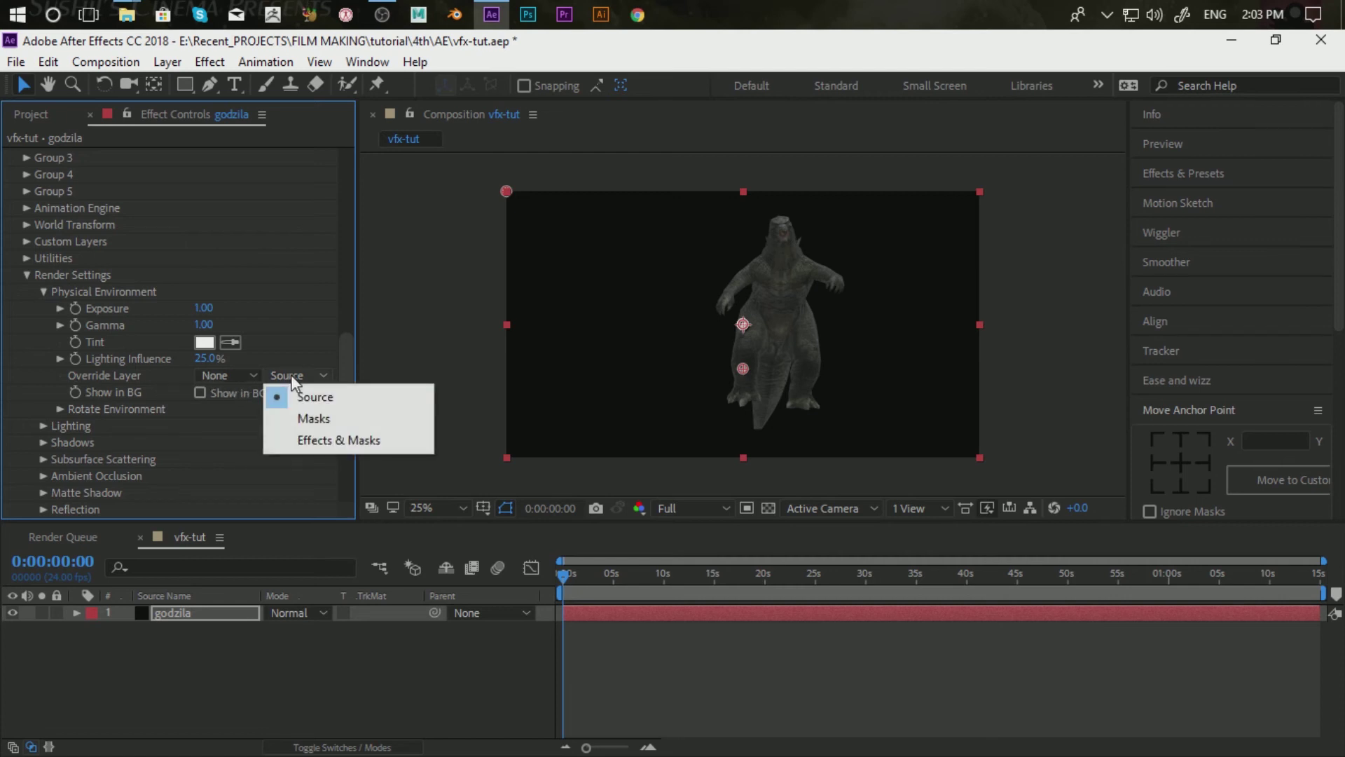
{"action": "left_click", "coordinate": [238, 379]}
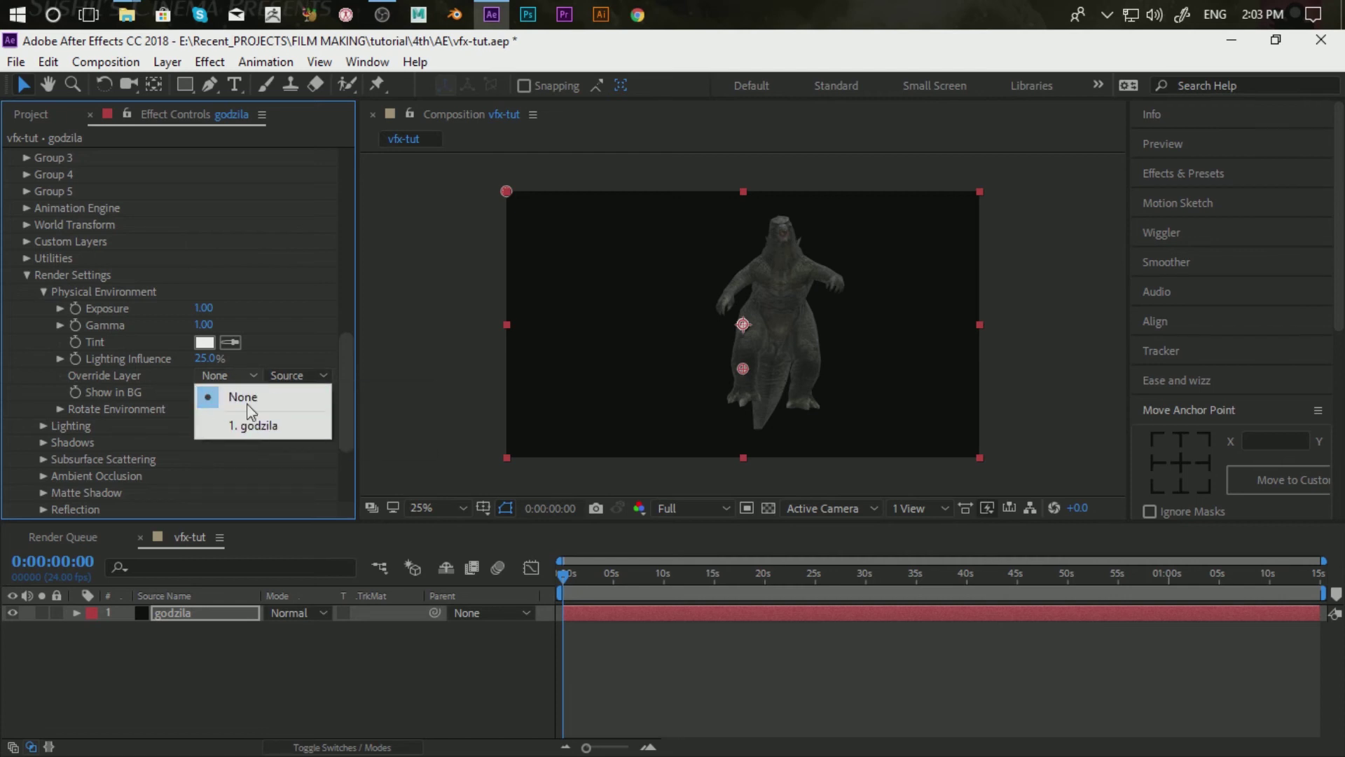
{"action": "left_click", "coordinate": [237, 375]}
{"action": "left_click", "coordinate": [237, 376]}
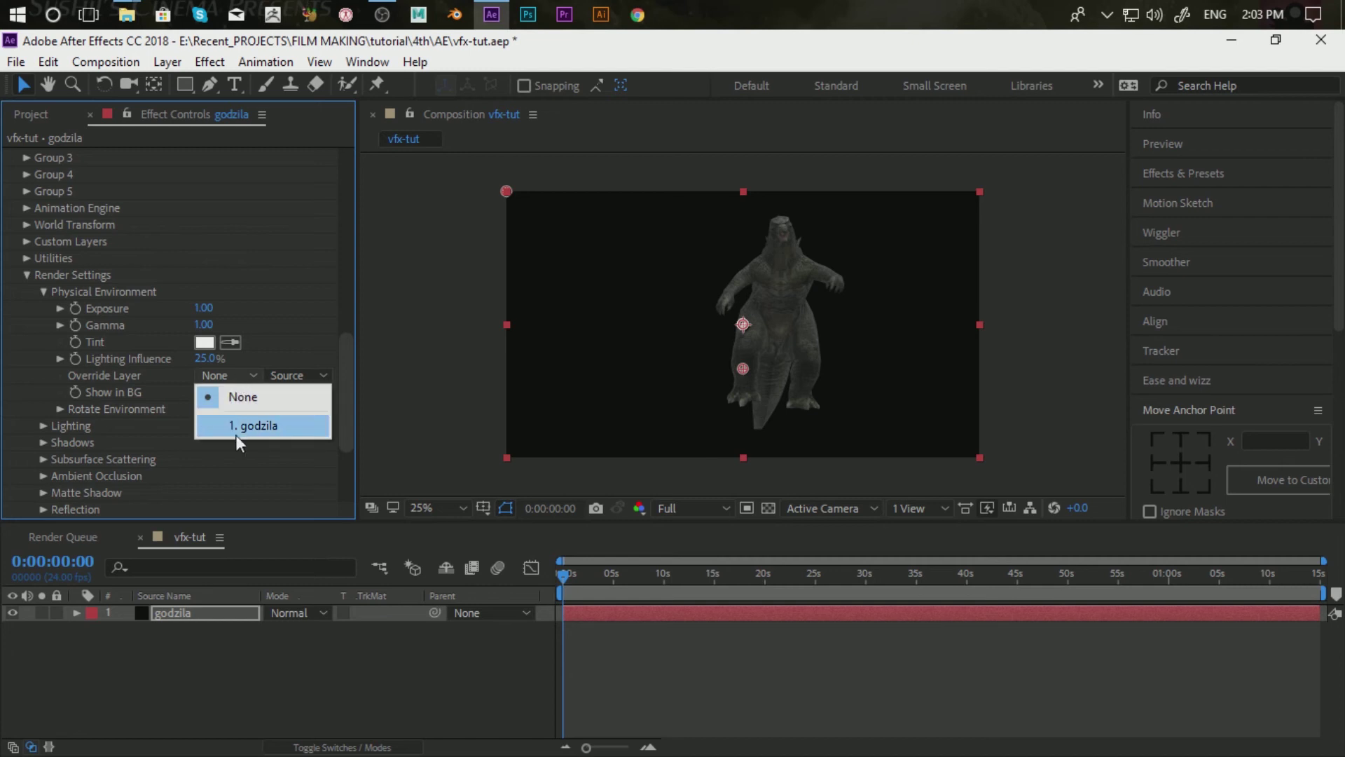
{"action": "left_click", "coordinate": [150, 427]}
Set Render Settings' Add Lighting to the Cinema preset.
{"action": "left_click", "coordinate": [42, 426]}
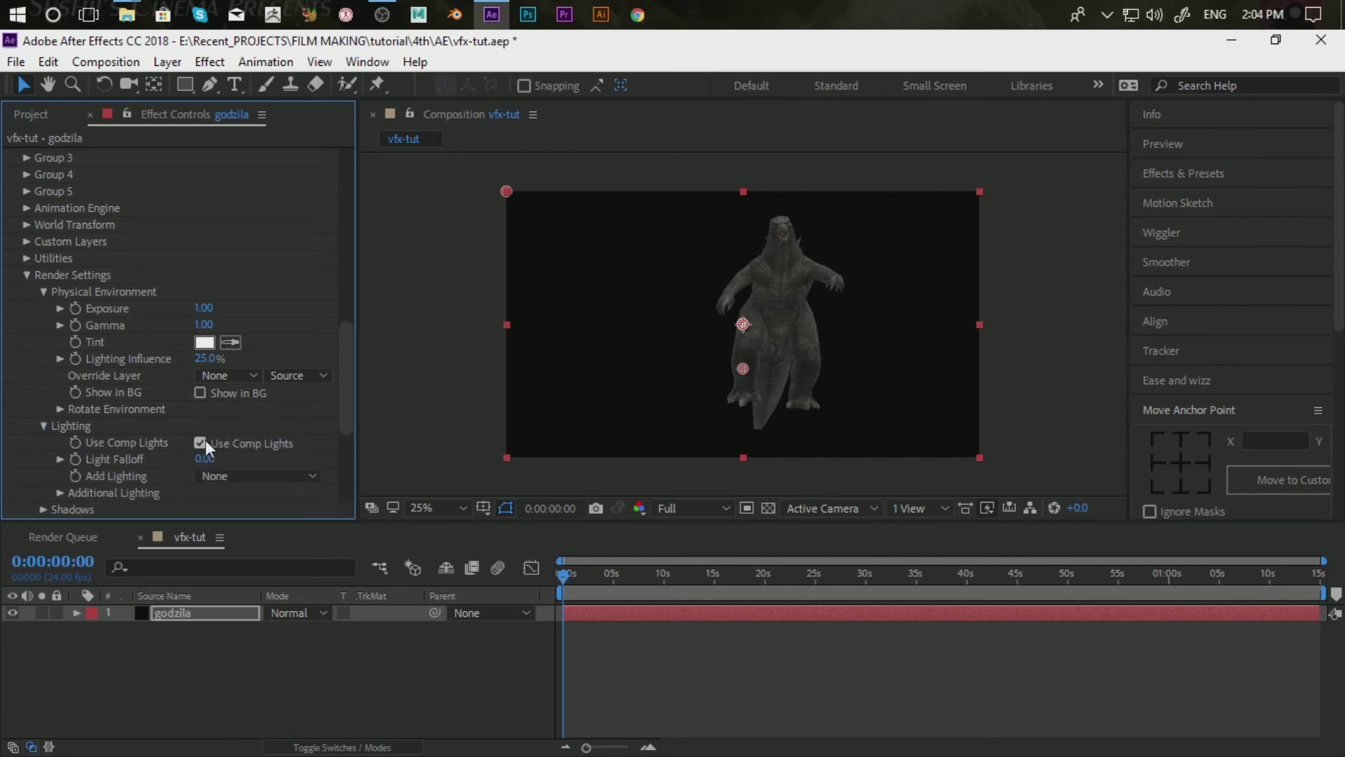
{"action": "scroll", "coordinate": [155, 475], "scroll_direction": "down", "scroll_amount": 1}
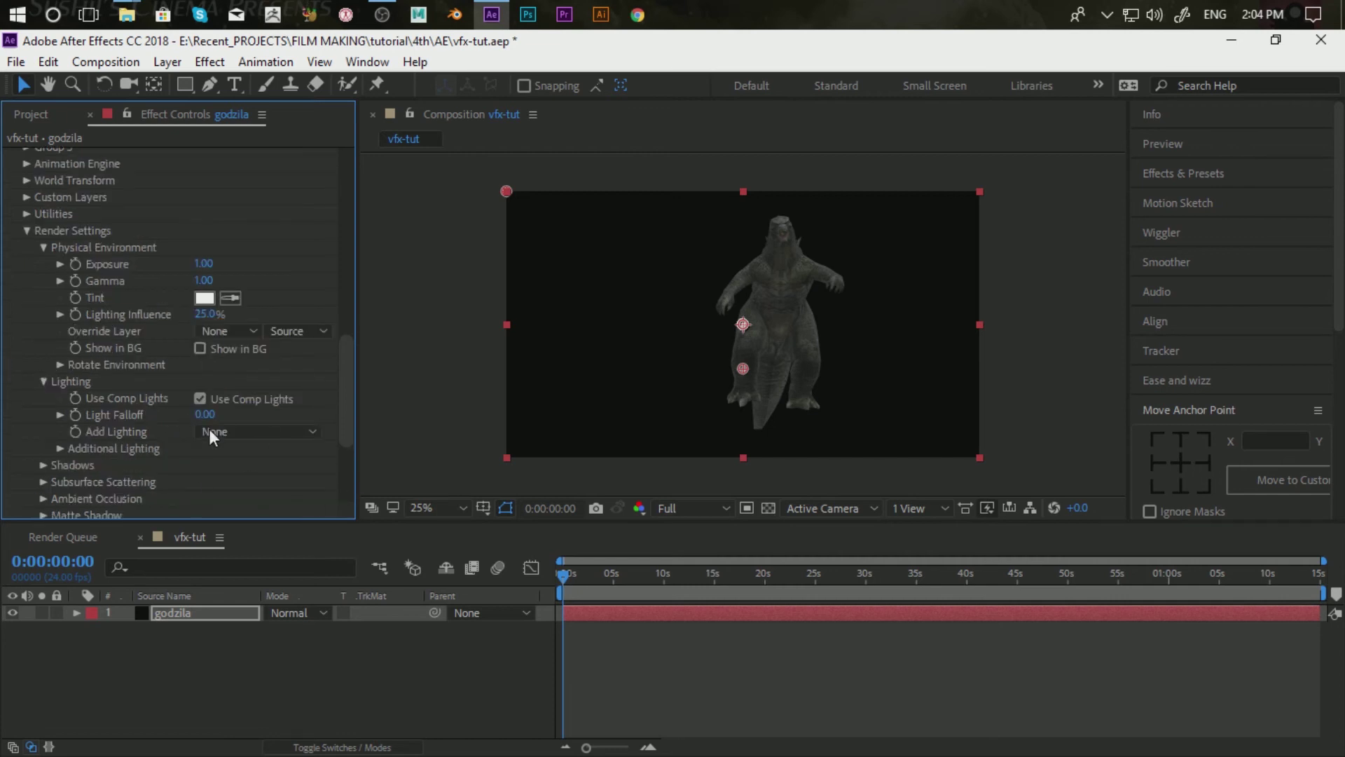
{"action": "left_click", "coordinate": [277, 436]}
{"action": "left_click", "coordinate": [327, 525]}
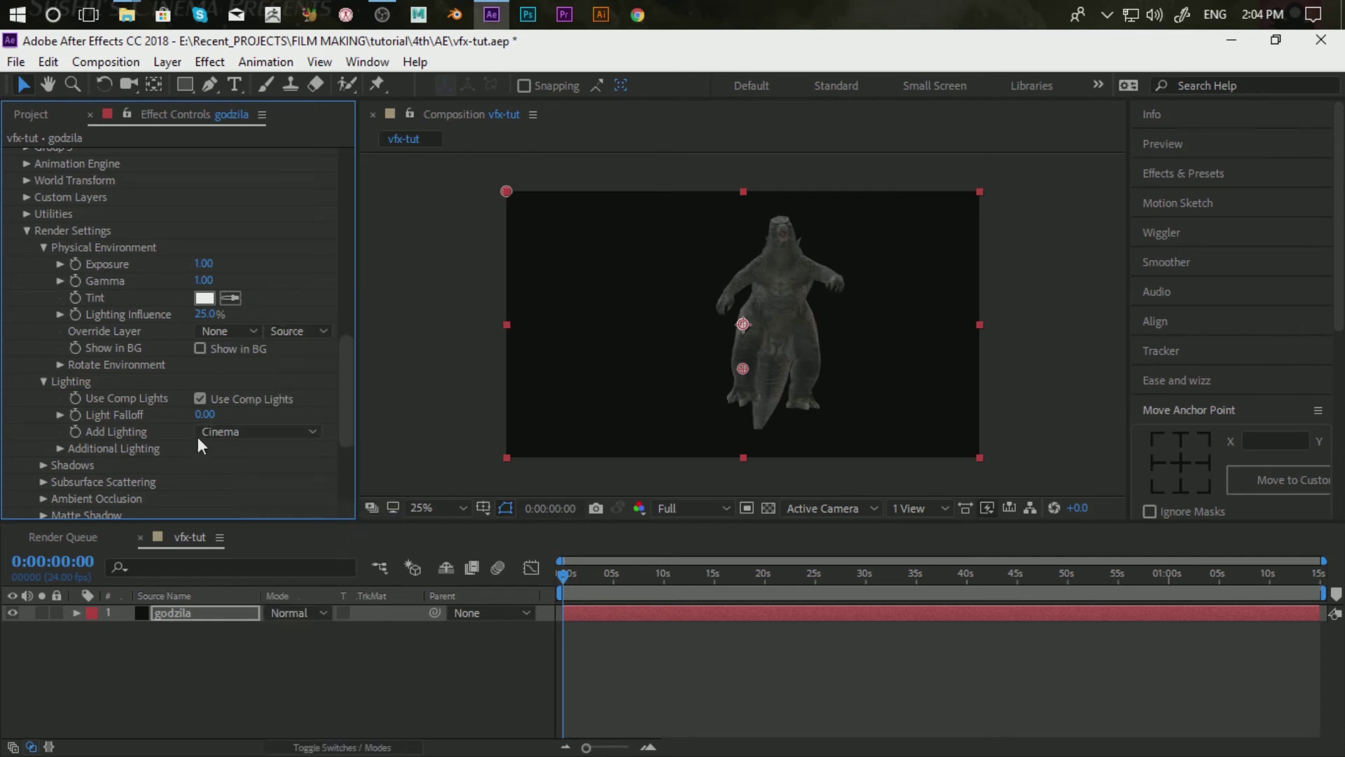
{"action": "left_click", "coordinate": [60, 448]}
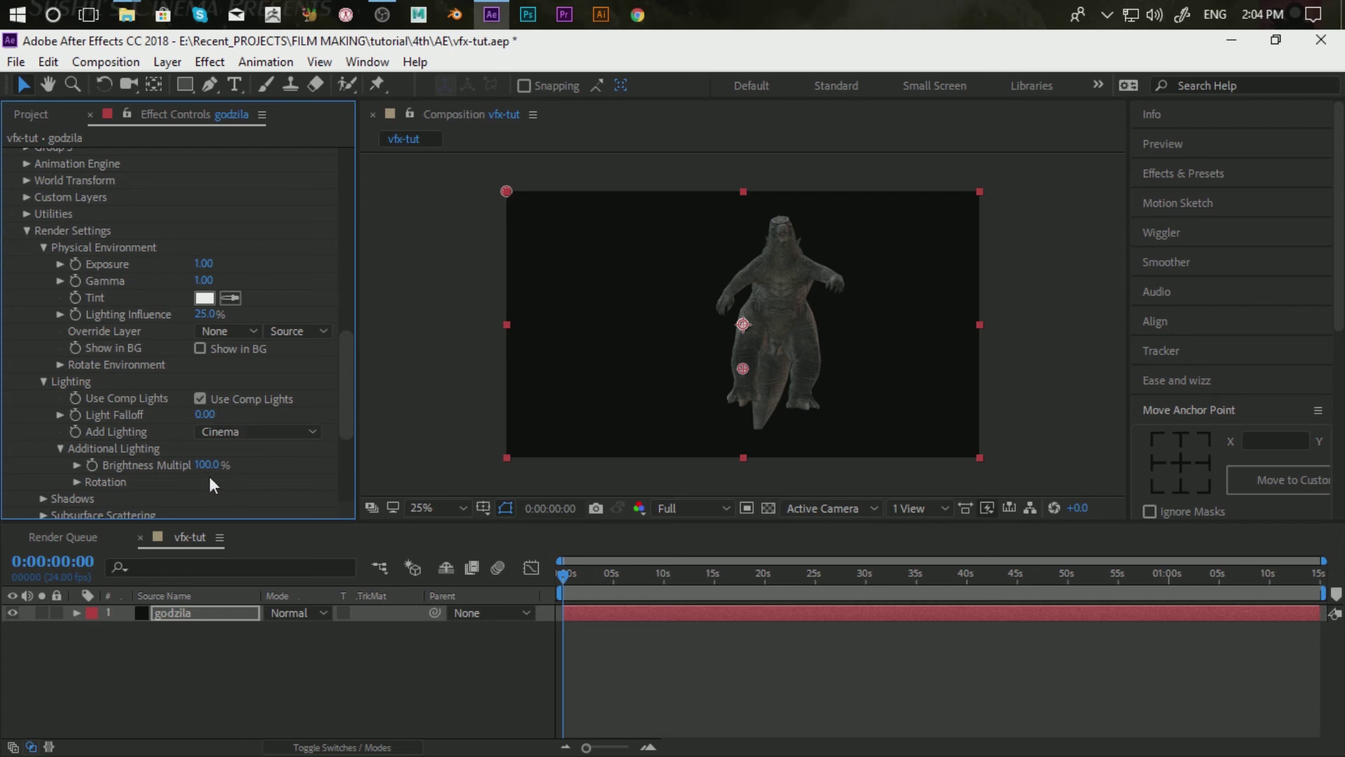
Boost the additional lighting brightness to 213% and frame Godzilla's upper body in view.
{"action": "scroll", "coordinate": [213, 484], "scroll_direction": "down", "scroll_amount": 2}
{"action": "left_click_drag", "start_coordinate": [208, 420], "coordinate": [270, 494]}
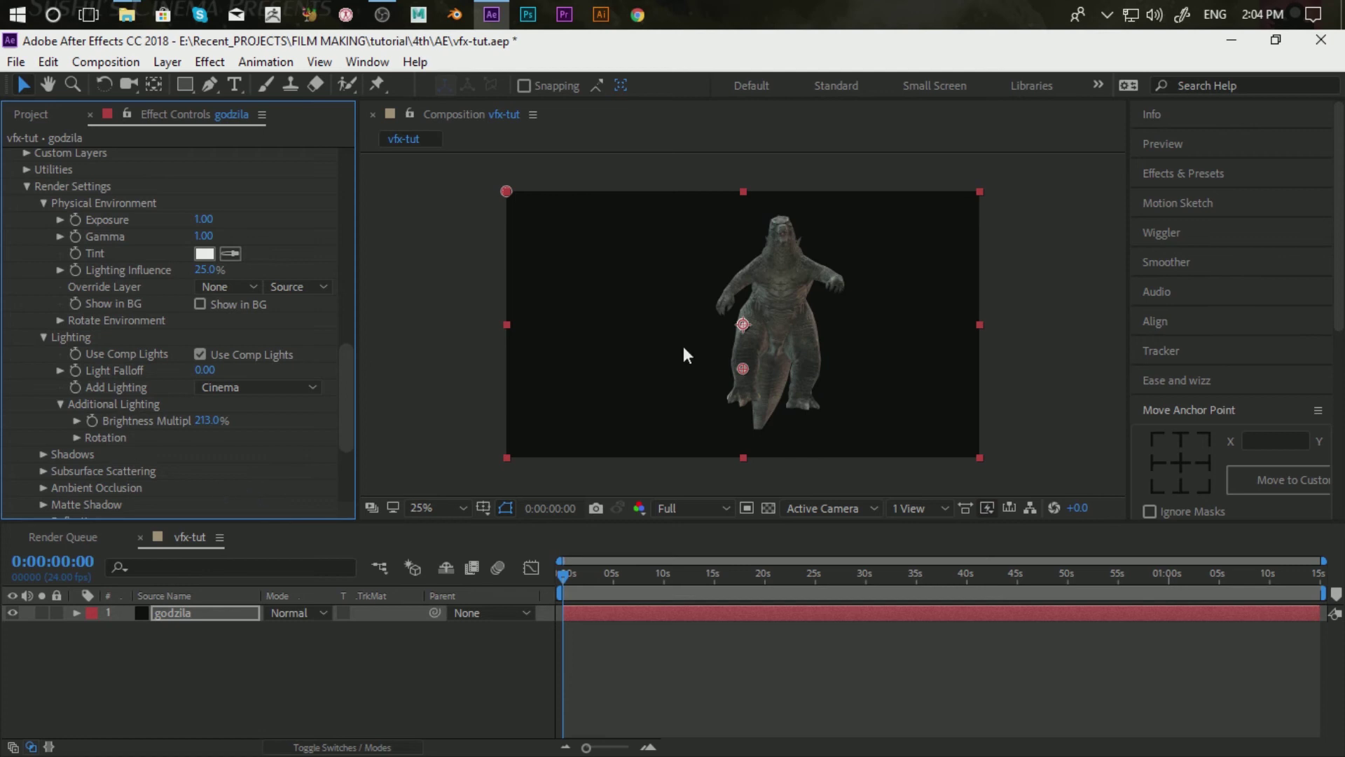
{"action": "scroll", "coordinate": [775, 321], "scroll_direction": "up", "scroll_amount": 2}
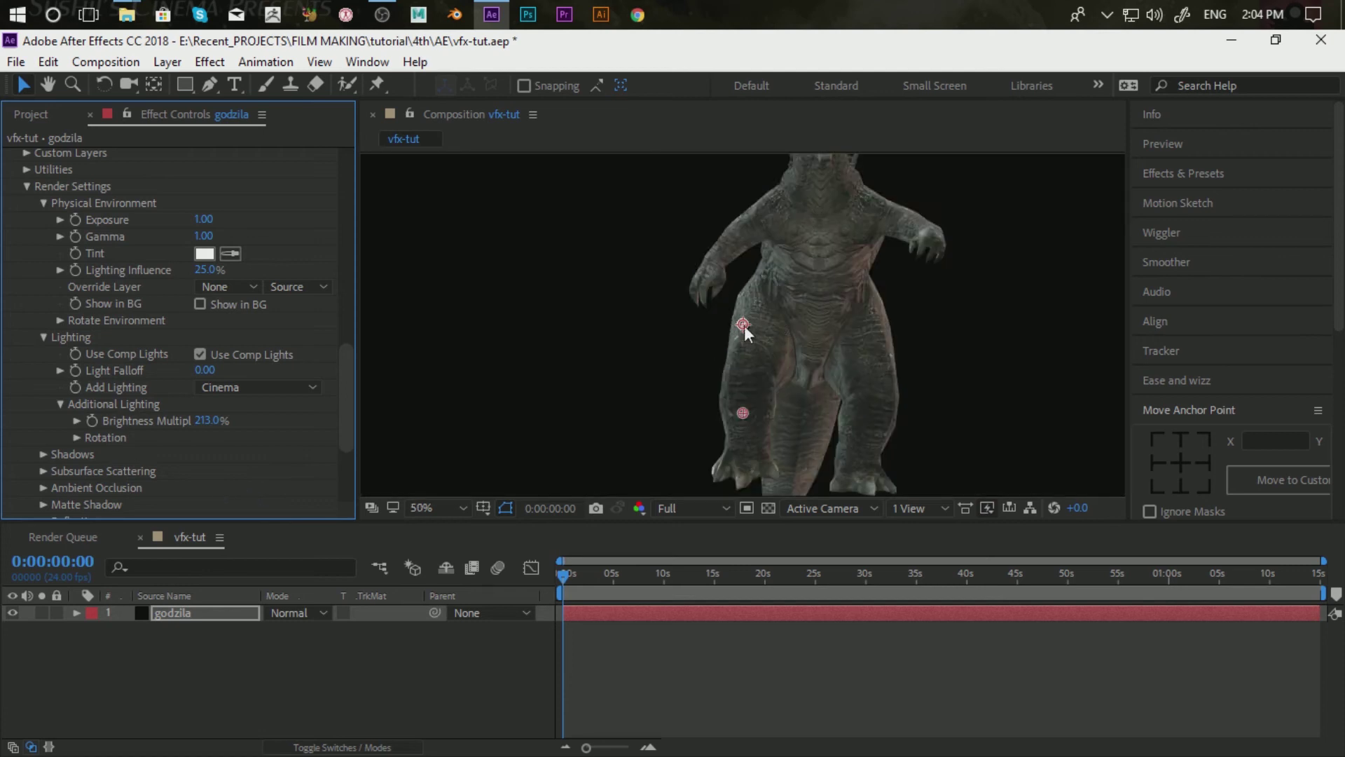
{"action": "left_click_drag", "start_coordinate": [770, 322], "coordinate": [865, 390]}
{"action": "key", "text": "v"}
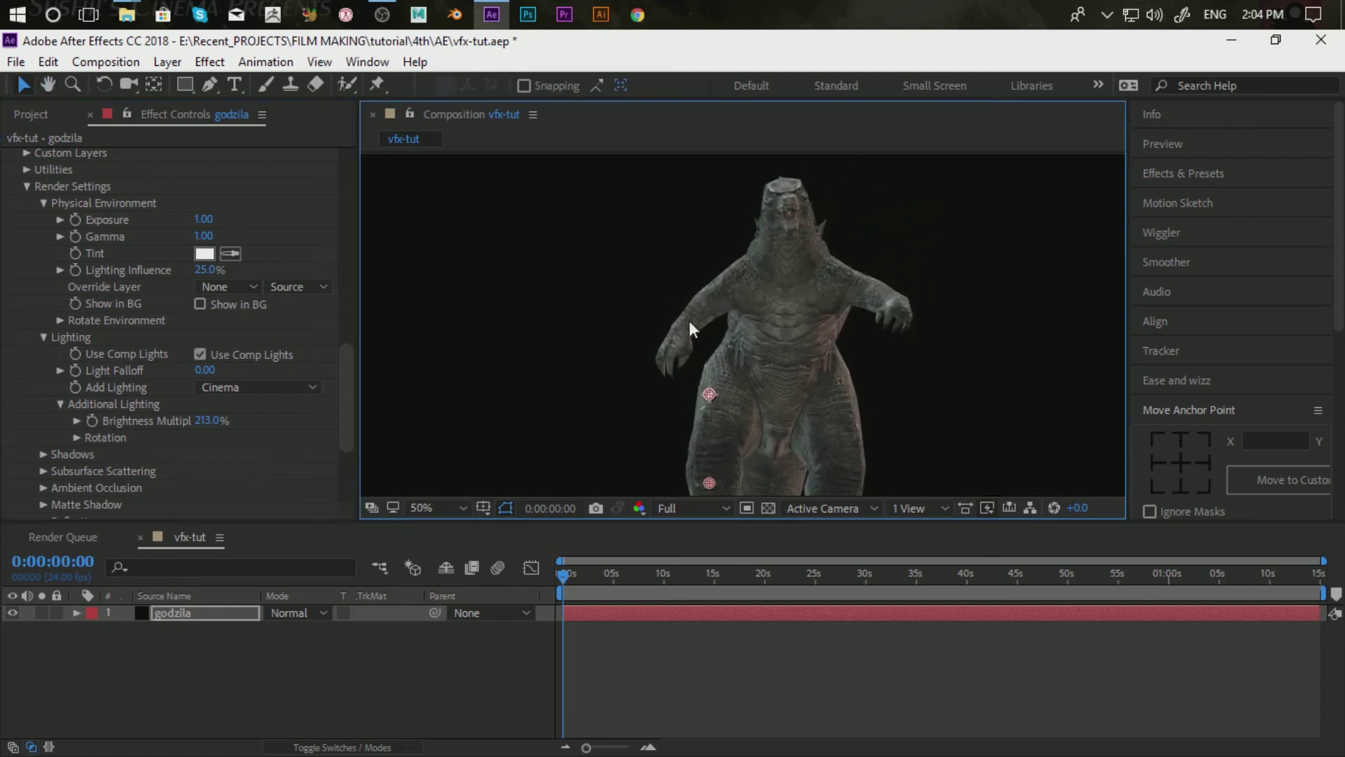
{"action": "left_click_drag", "start_coordinate": [749, 396], "coordinate": [734, 388]}
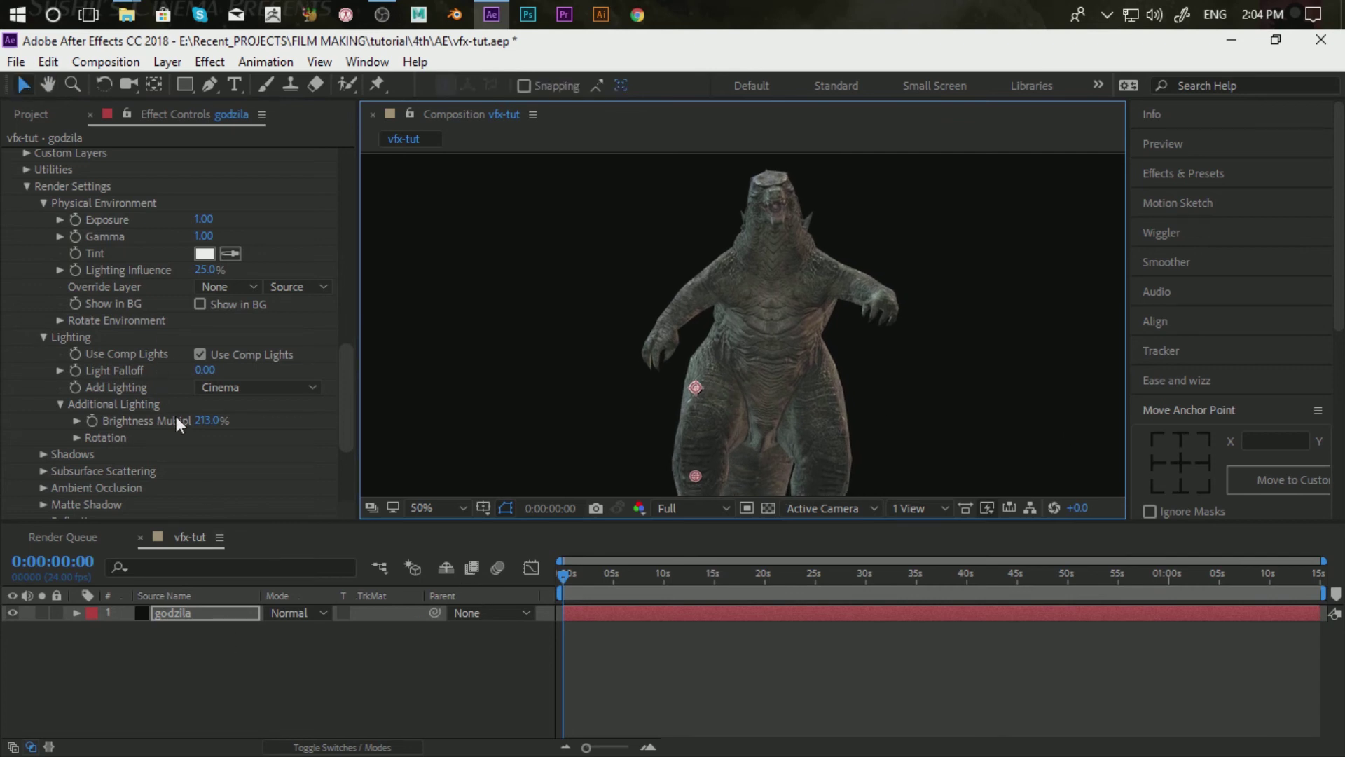
Rotate the additional light to Y 116° and X -39°.
{"action": "left_click", "coordinate": [78, 438]}
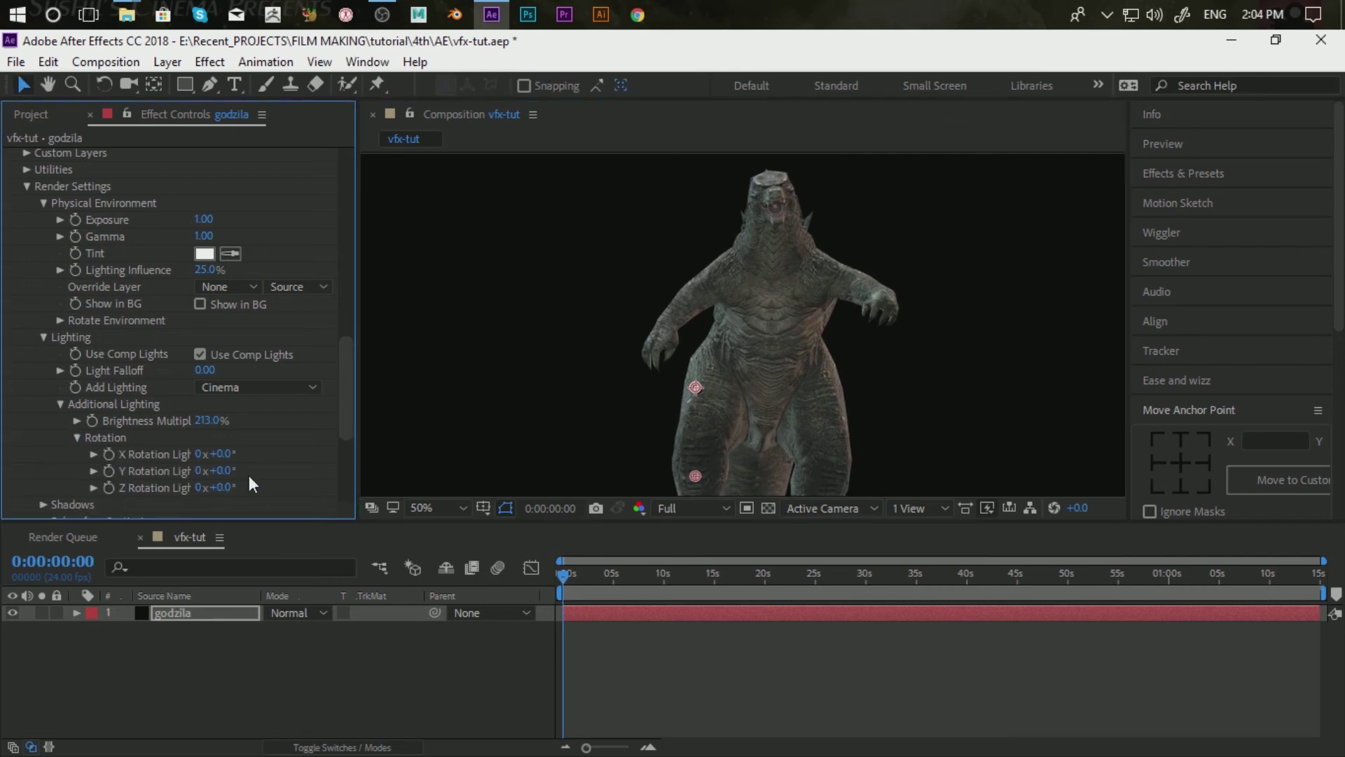
{"action": "left_click_drag", "start_coordinate": [232, 479], "coordinate": [325, 482]}
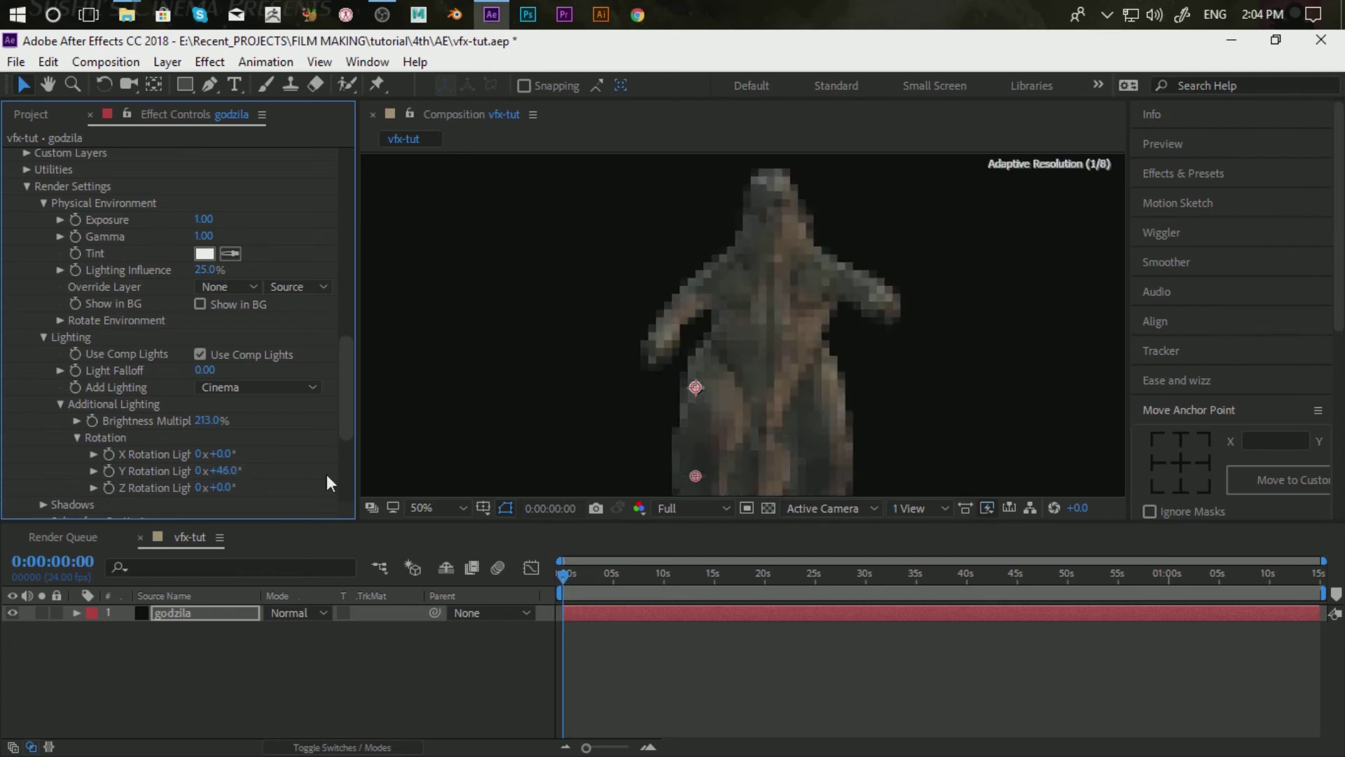
{"action": "left_click_drag", "start_coordinate": [226, 476], "coordinate": [269, 511]}
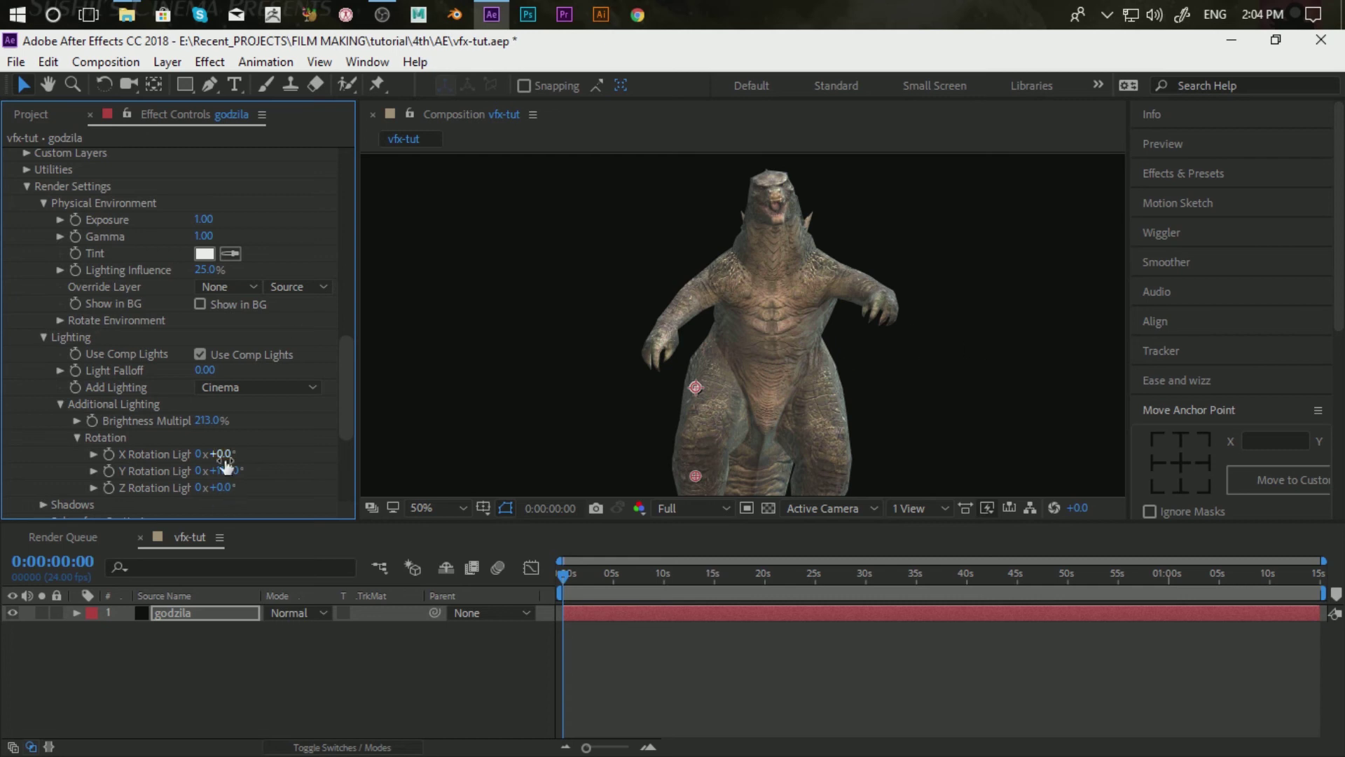
{"action": "left_click_drag", "start_coordinate": [224, 454], "coordinate": [234, 467]}
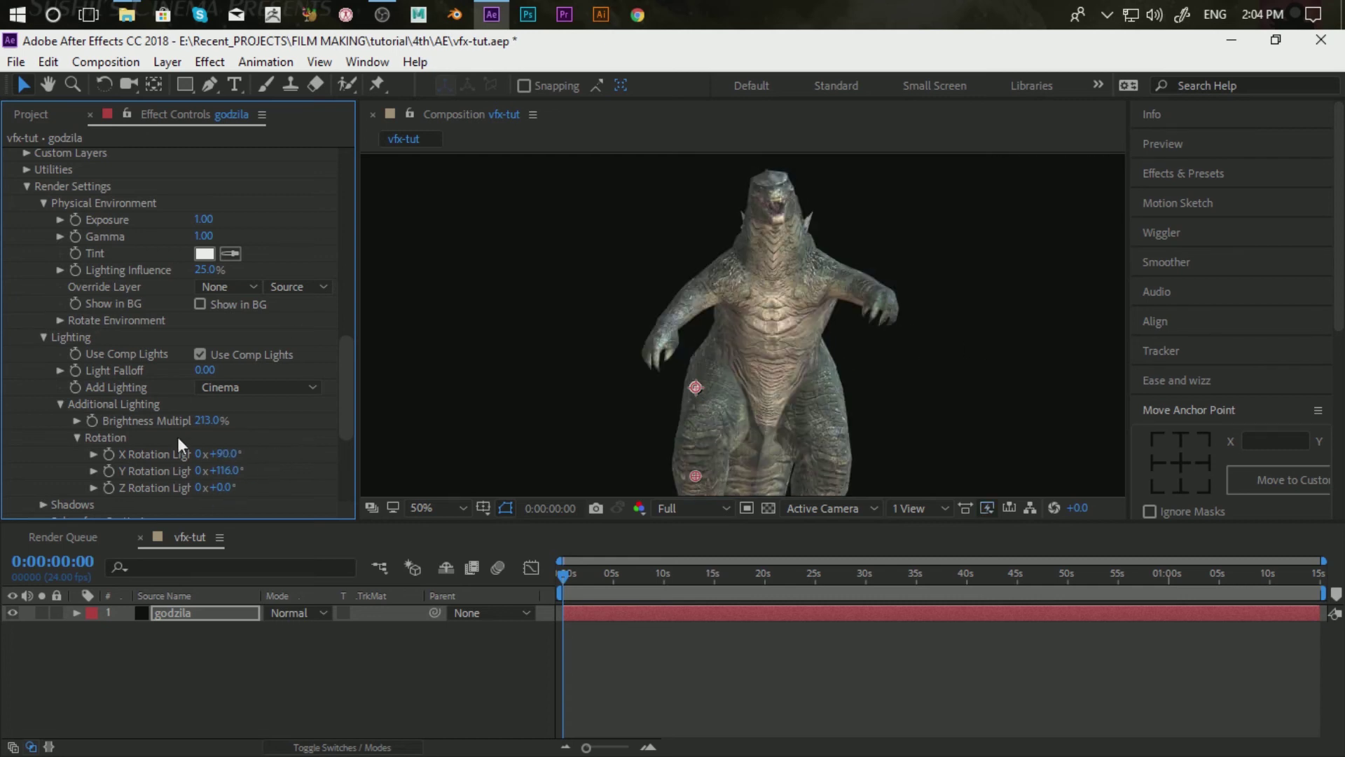
{"action": "left_click_drag", "start_coordinate": [233, 454], "coordinate": [334, 444]}
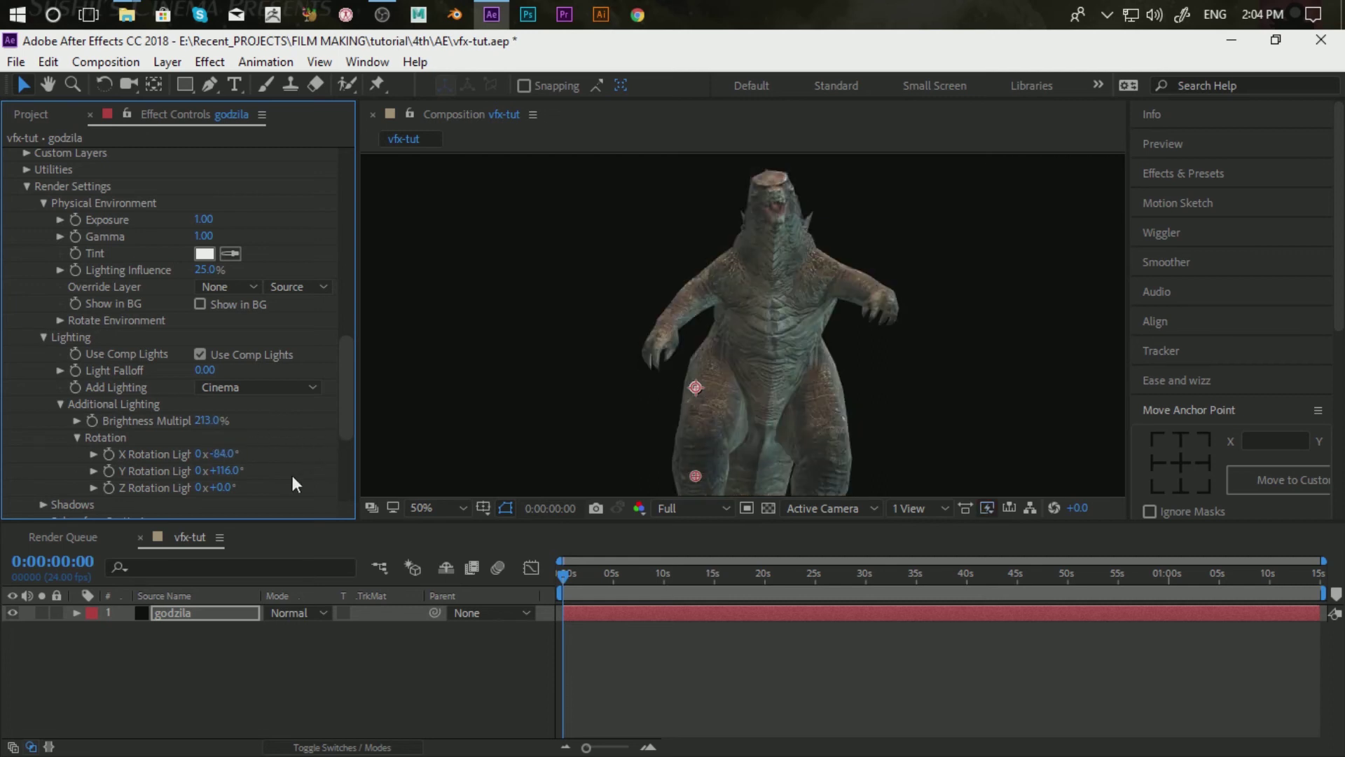
{"action": "left_click_drag", "start_coordinate": [224, 454], "coordinate": [264, 456]}
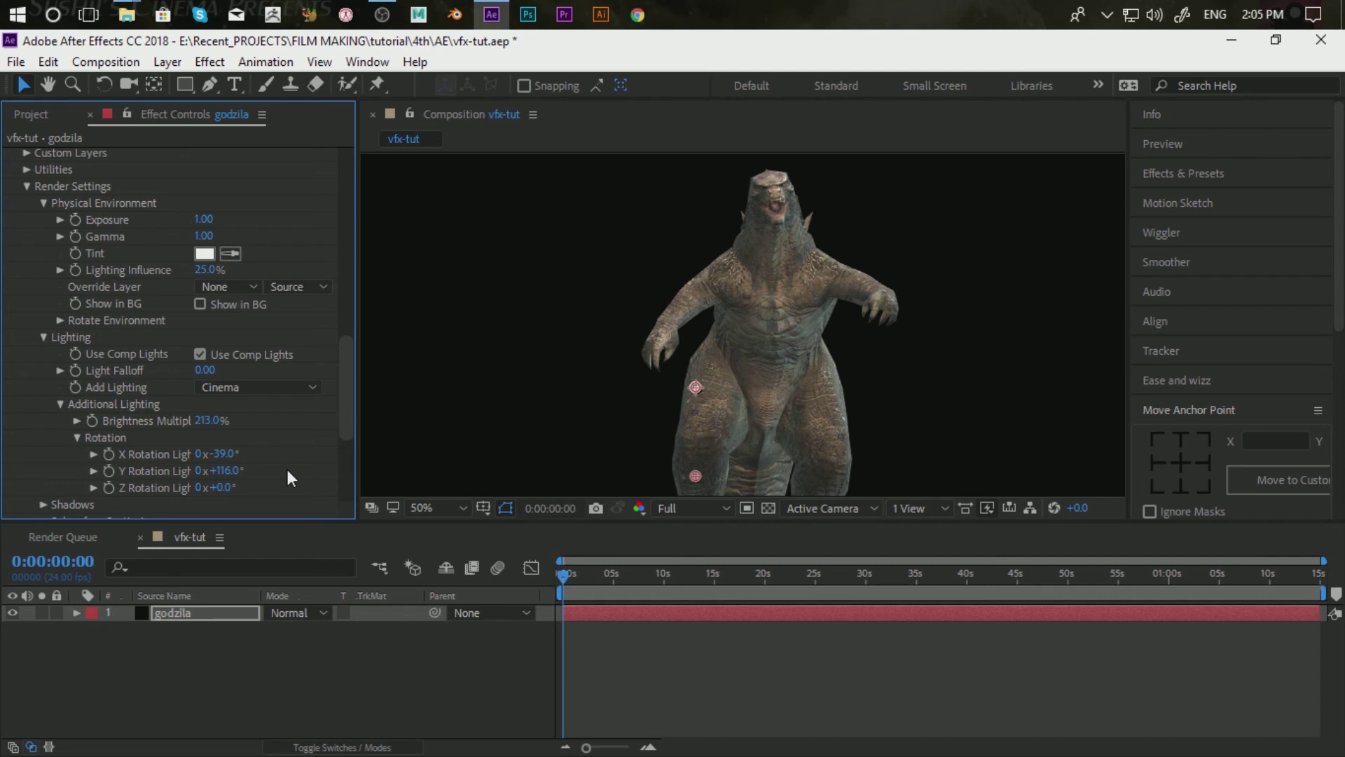
Set the extra light's Z rotation to 12° and try the Warm lighting preset.
{"action": "left_click_drag", "start_coordinate": [214, 487], "coordinate": [245, 489]}
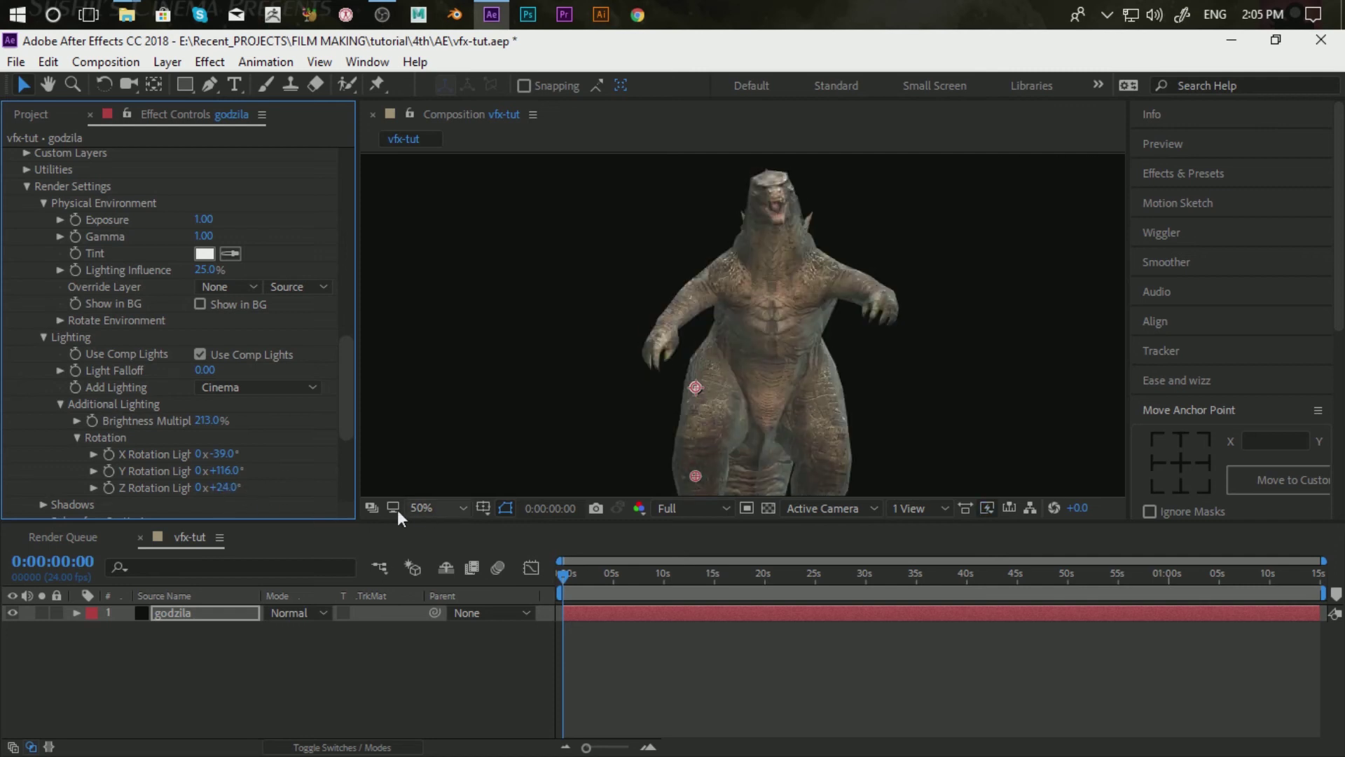
{"action": "left_click_drag", "start_coordinate": [223, 487], "coordinate": [210, 487]}
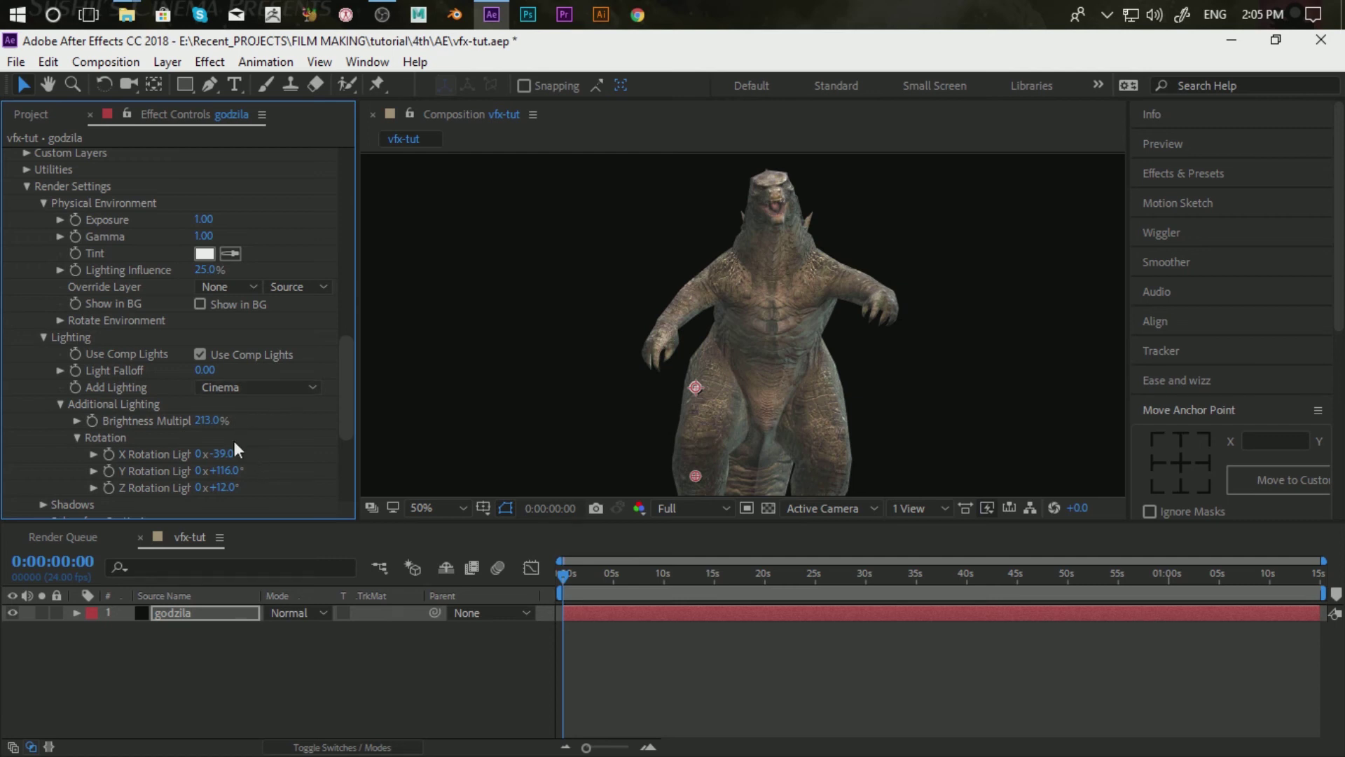
{"action": "left_click", "coordinate": [244, 390]}
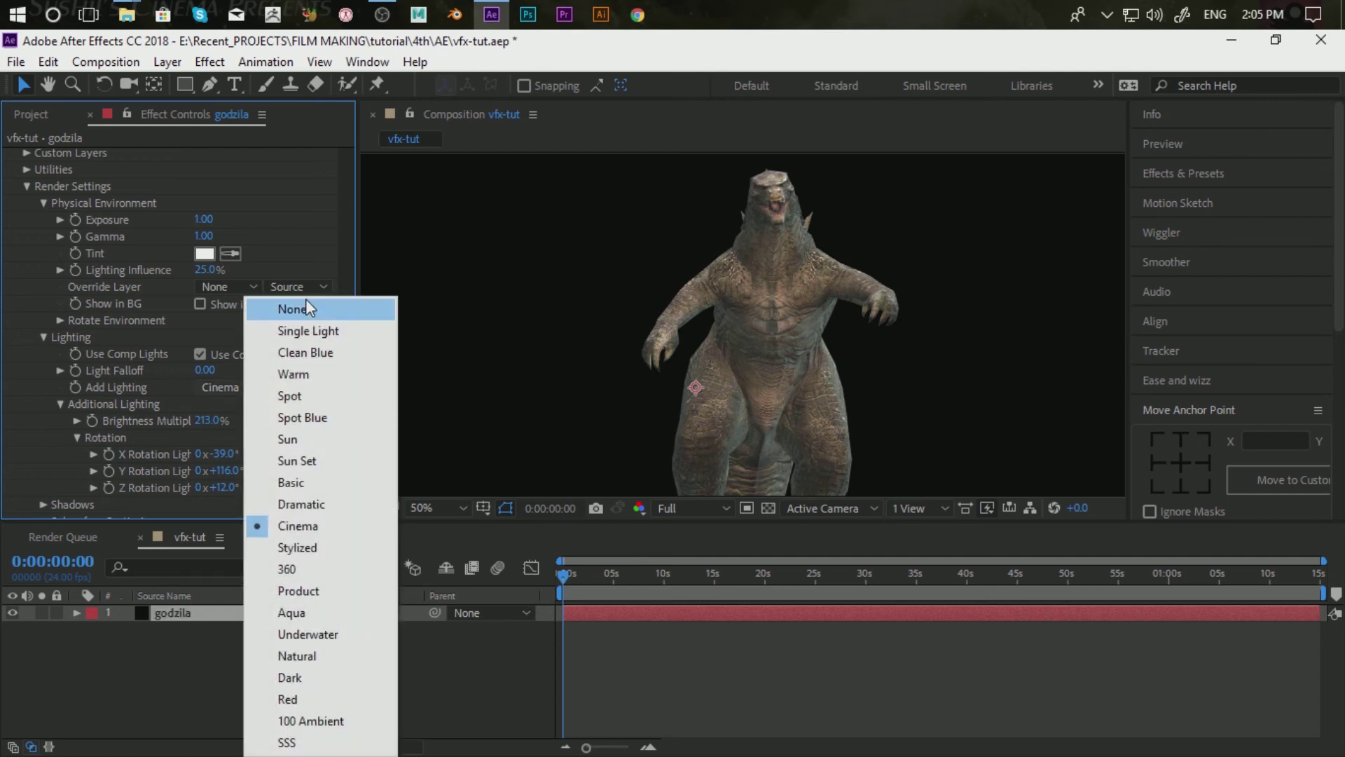
{"action": "left_click", "coordinate": [314, 374]}
Compare the Spot, Sun Set and Dramatic presets, then return Add Lighting to Cinema.
{"action": "left_click", "coordinate": [258, 385]}
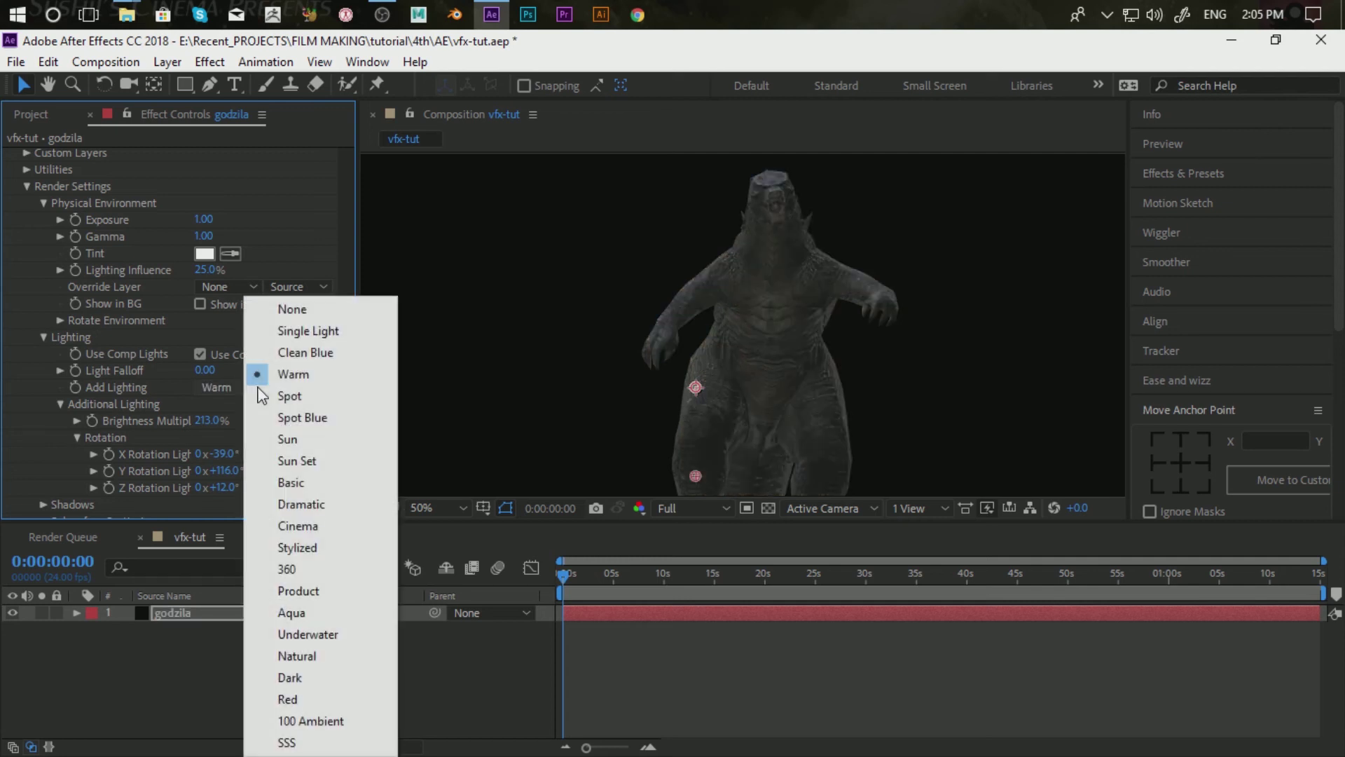
{"action": "left_click", "coordinate": [288, 397]}
{"action": "left_click", "coordinate": [261, 387]}
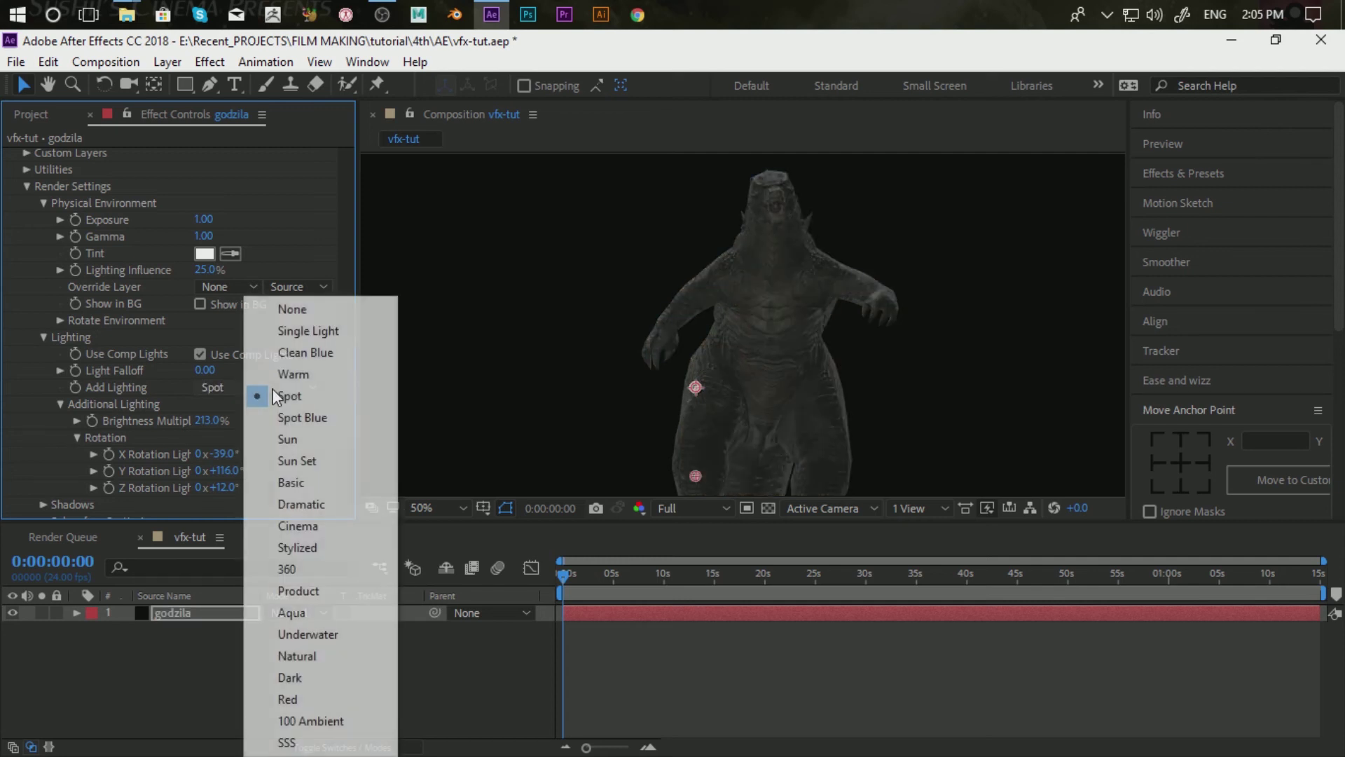
{"action": "left_click", "coordinate": [315, 460]}
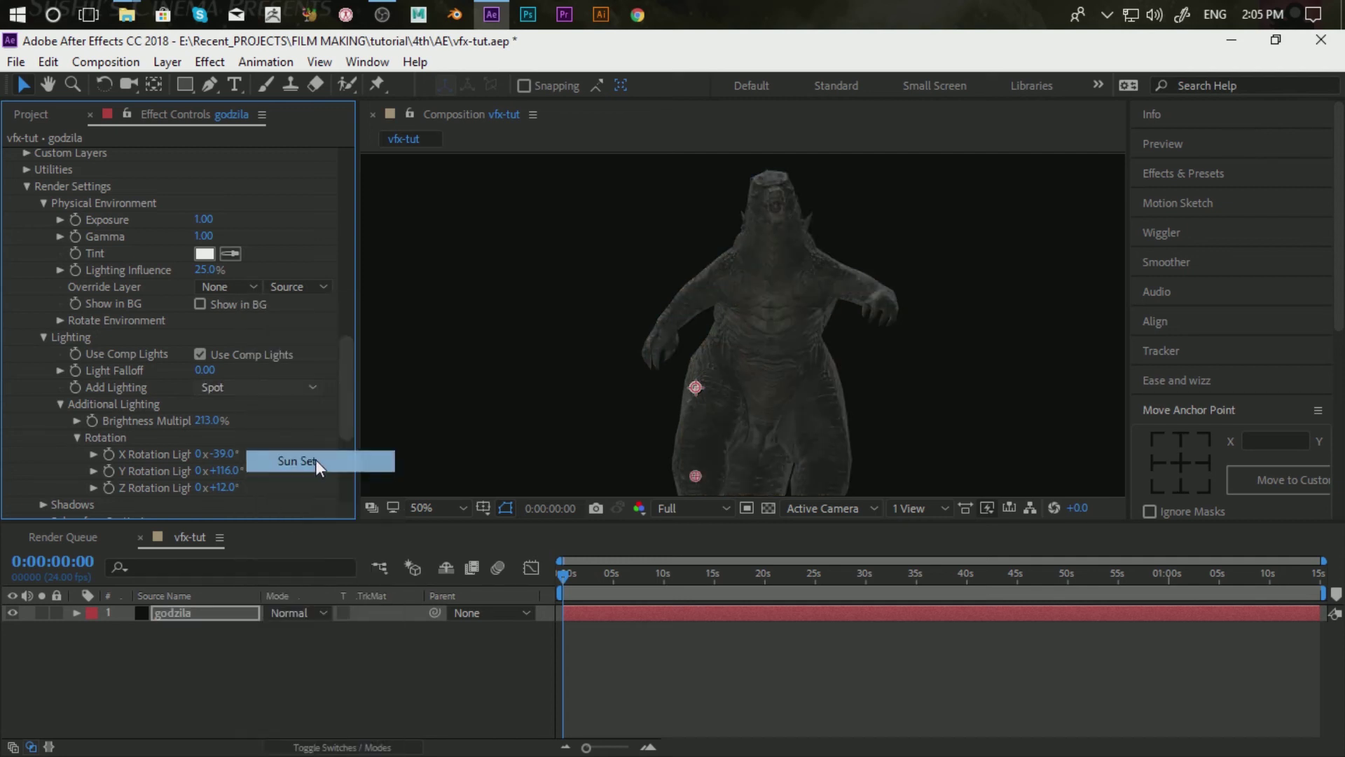
{"action": "left_click", "coordinate": [267, 388]}
{"action": "left_click", "coordinate": [325, 501]}
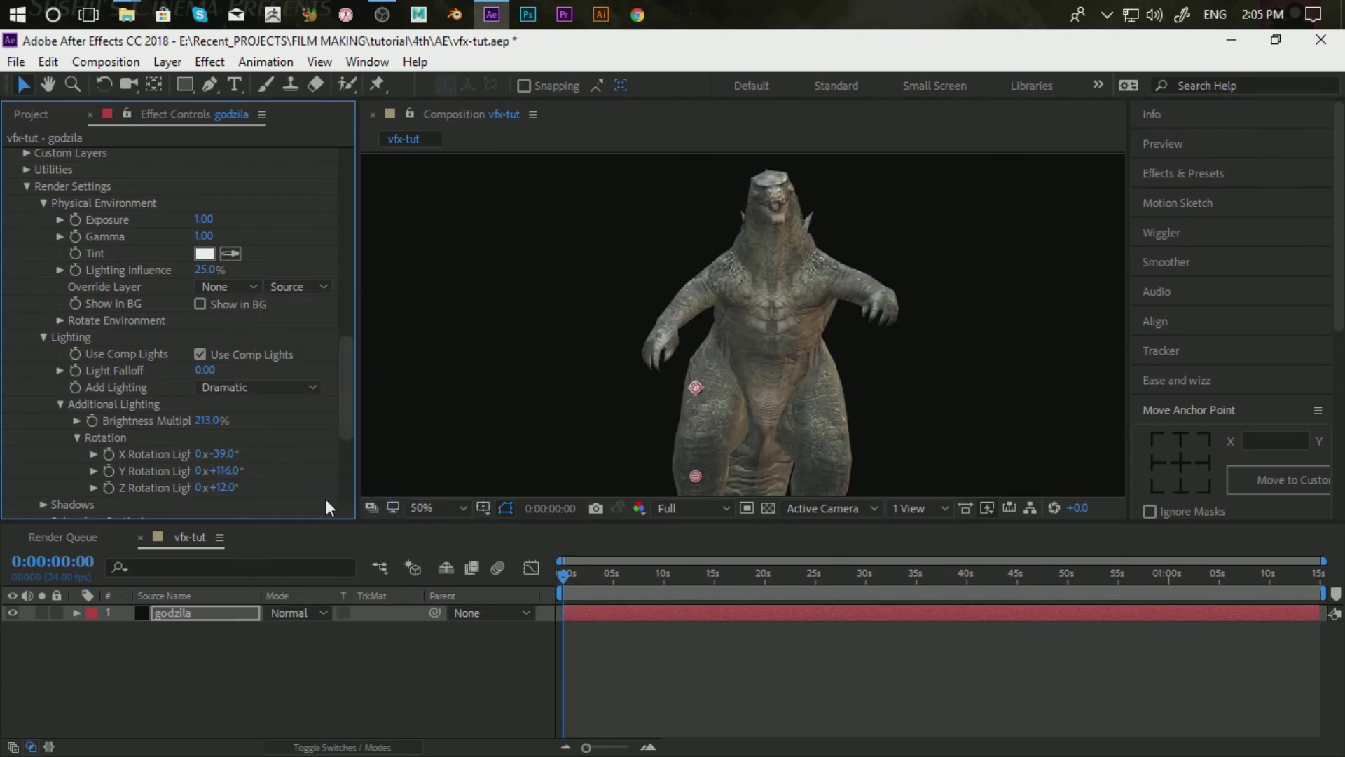
{"action": "left_click", "coordinate": [276, 388]}
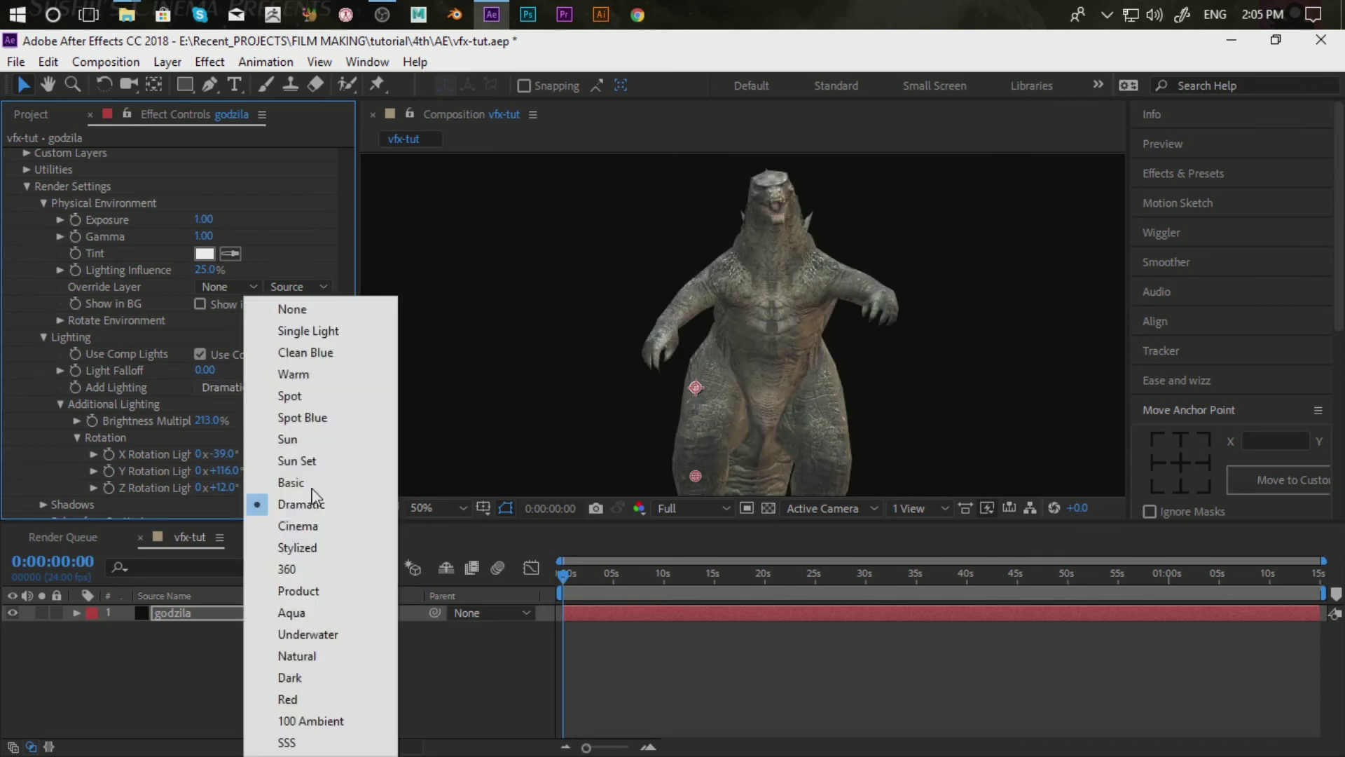
{"action": "left_click", "coordinate": [332, 532]}
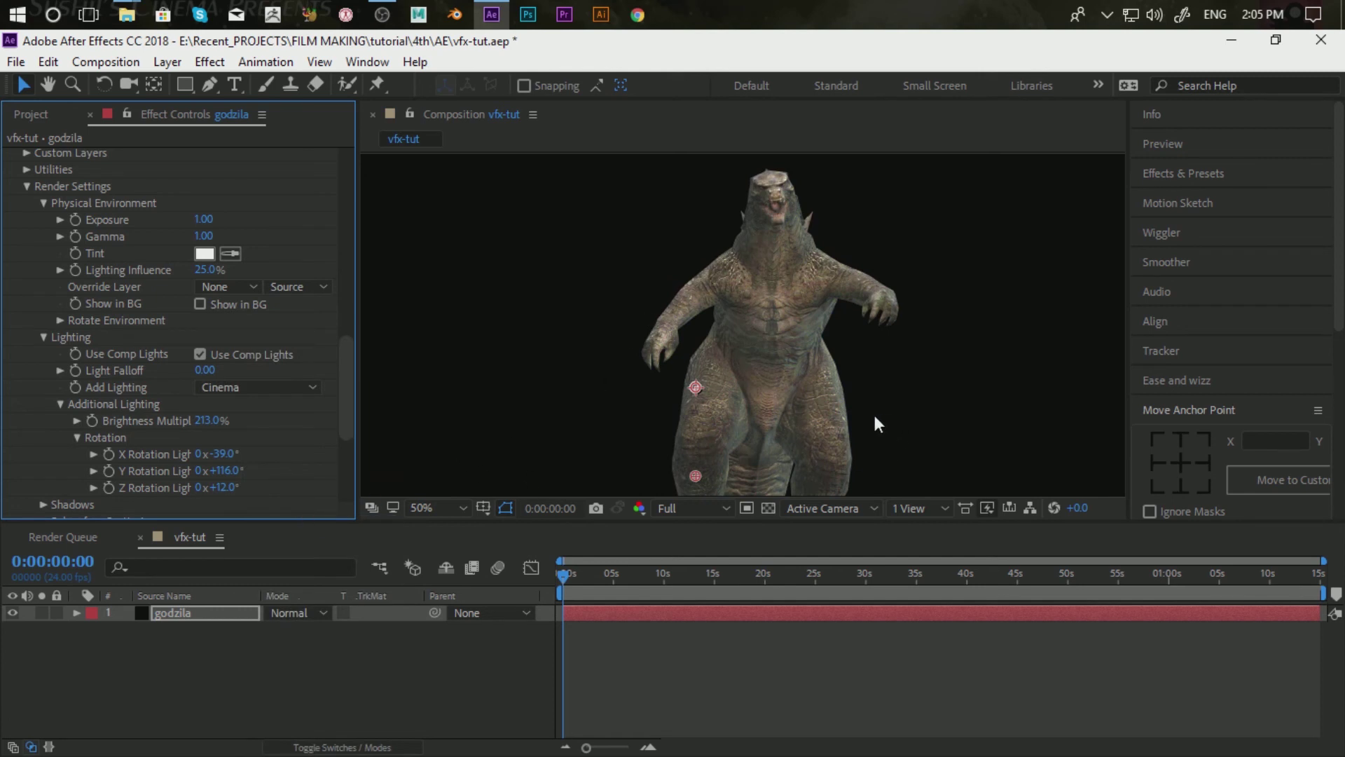
{"action": "key", "text": "comma"}
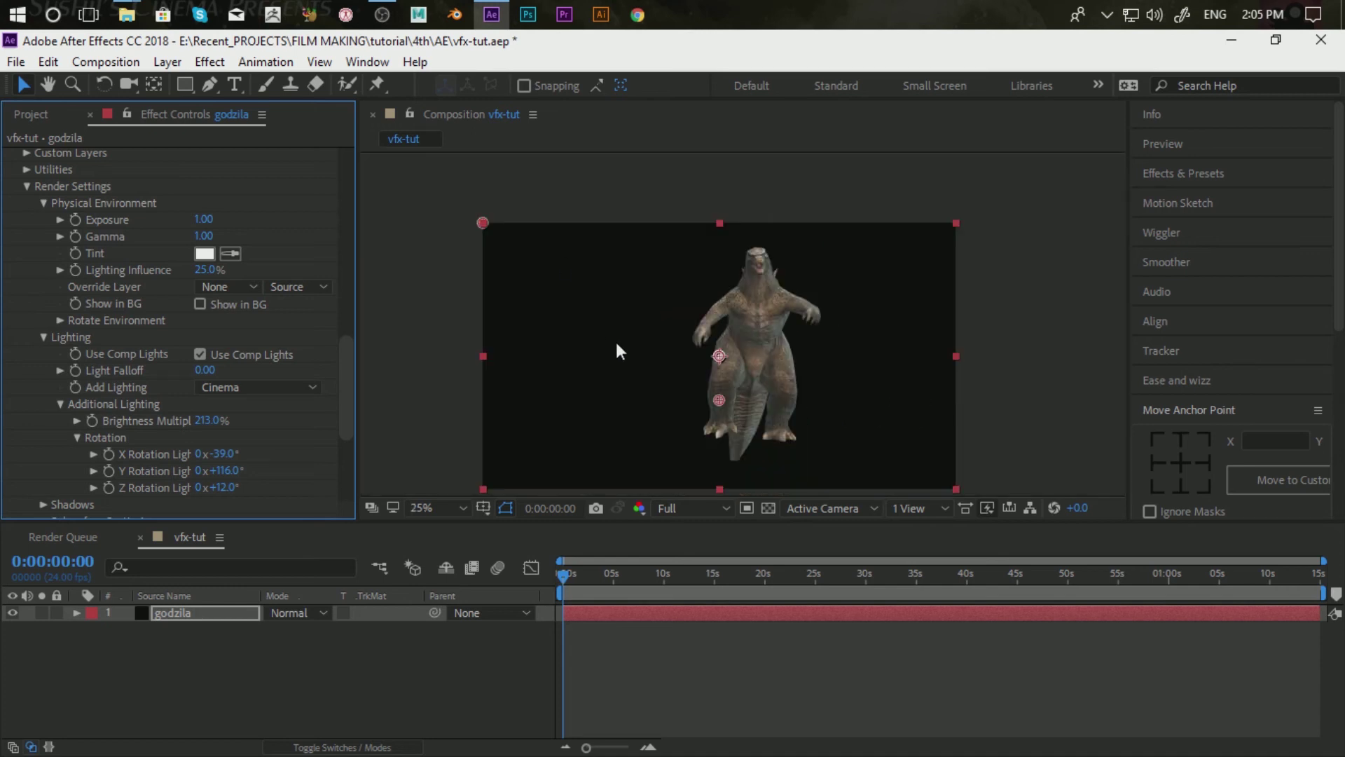
Open the Import File window from the Project panel and browse into the godzilla folder.
{"action": "left_click", "coordinate": [409, 651]}
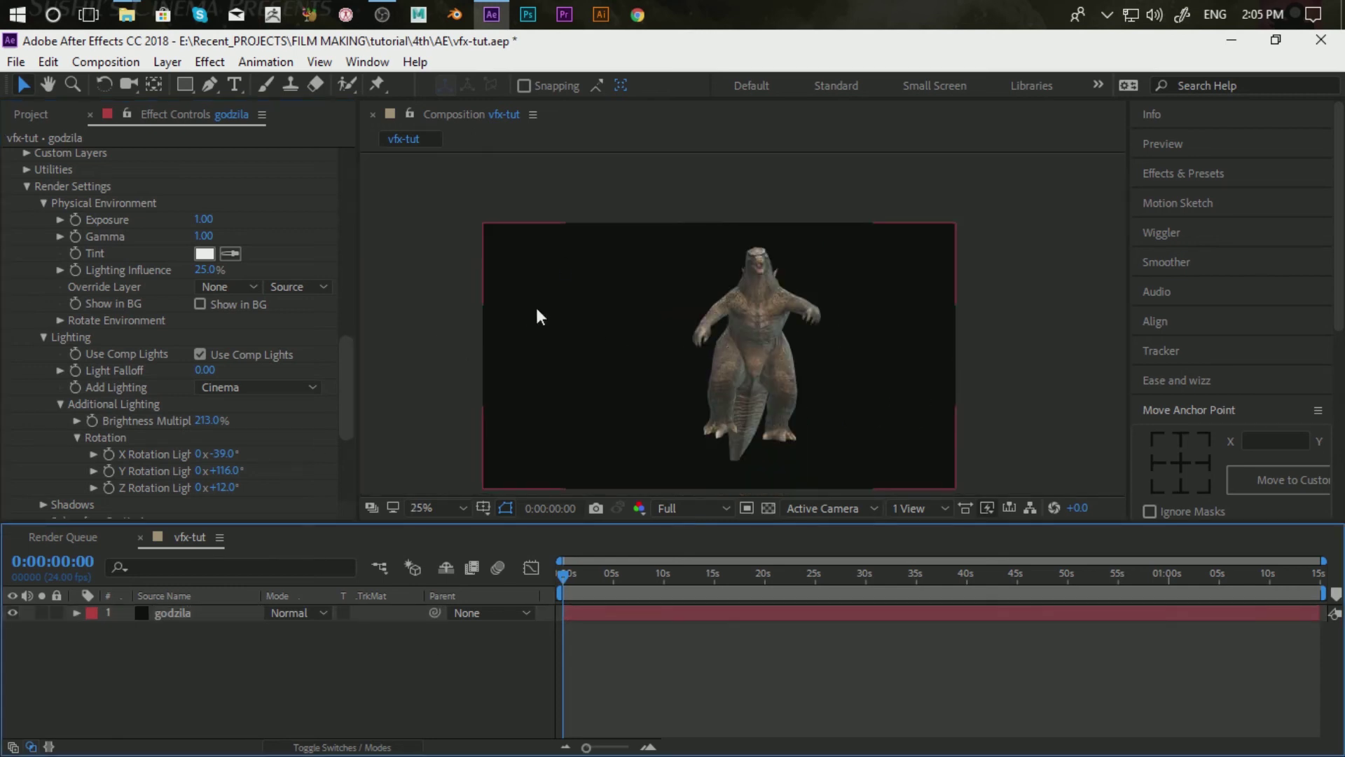
{"action": "left_click", "coordinate": [35, 114]}
{"action": "double_click", "coordinate": [220, 429]}
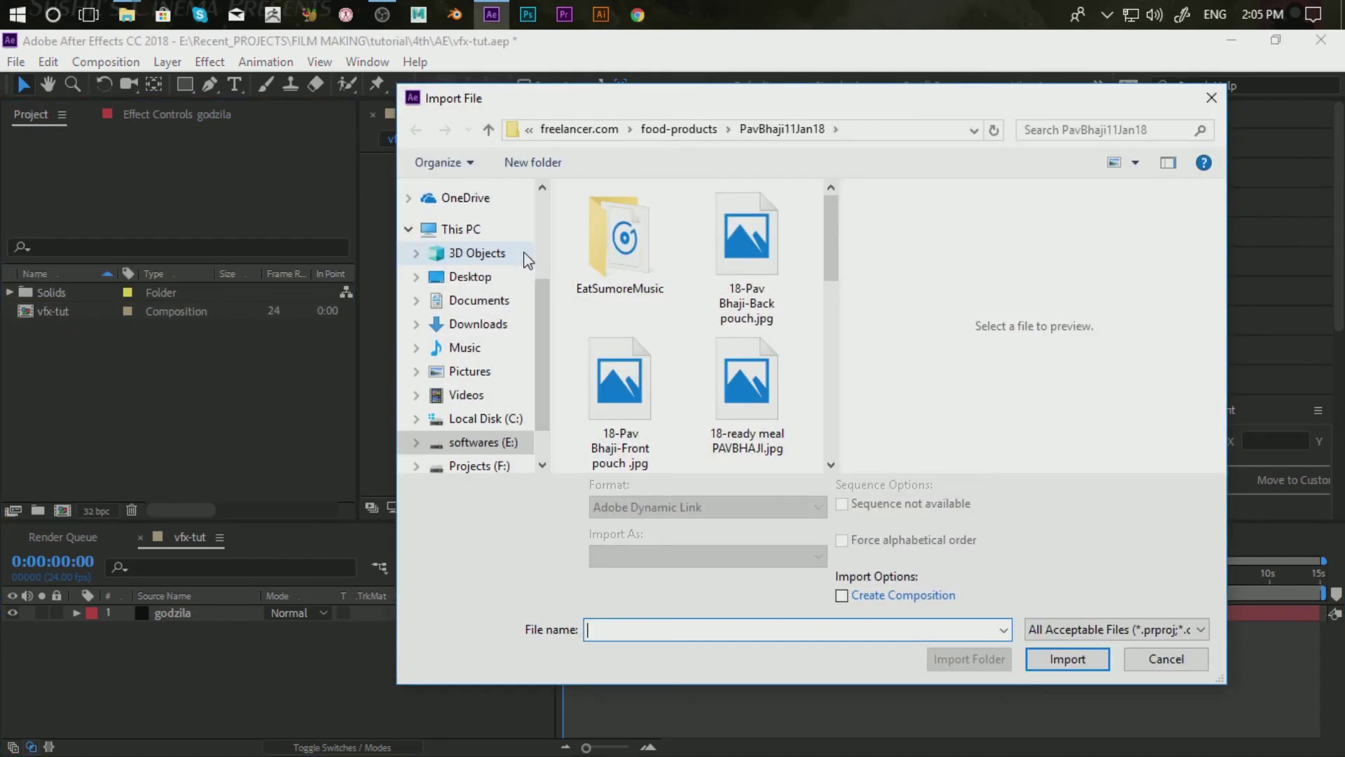
{"action": "scroll", "coordinate": [703, 345], "scroll_direction": "down", "scroll_amount": 3}
{"action": "scroll", "coordinate": [697, 371], "scroll_direction": "down", "scroll_amount": 2}
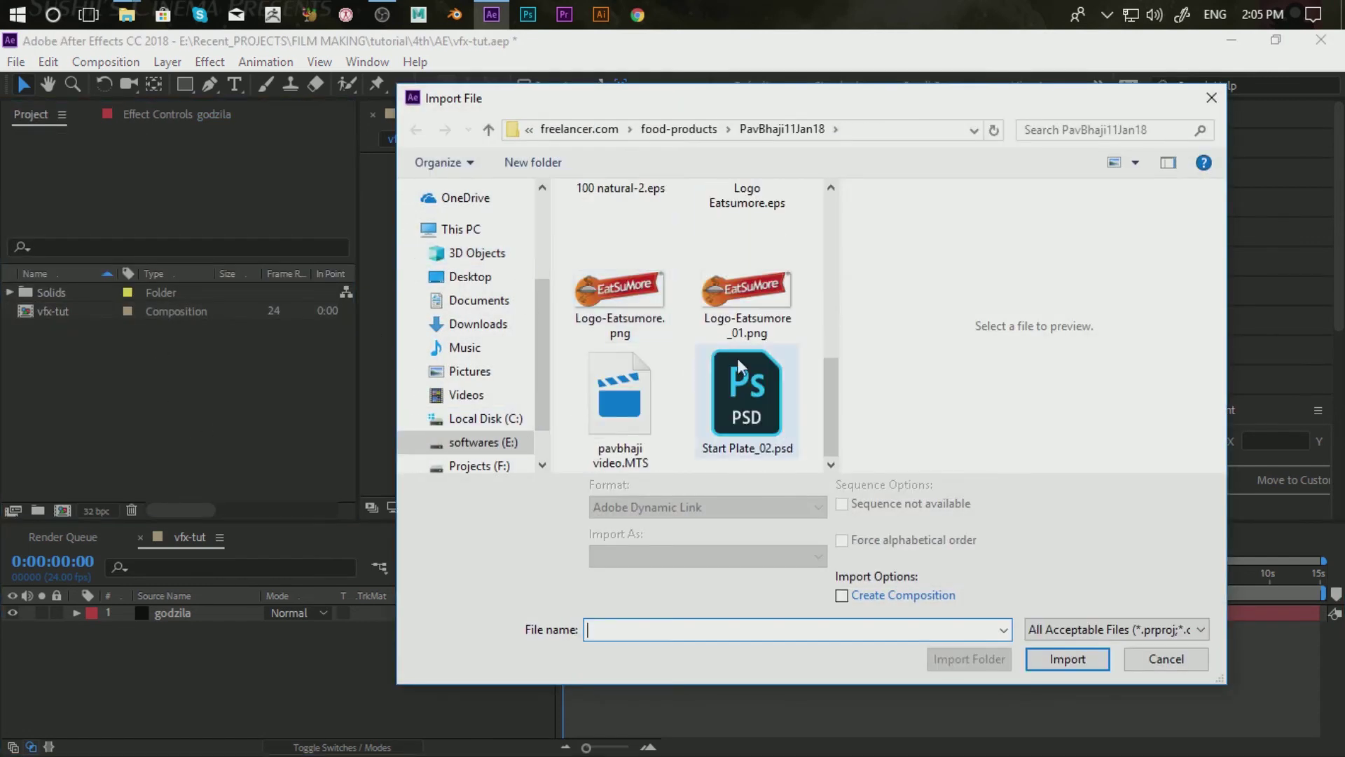
{"action": "left_click", "coordinate": [578, 130]}
{"action": "scroll", "coordinate": [518, 344], "scroll_direction": "up", "scroll_amount": 2}
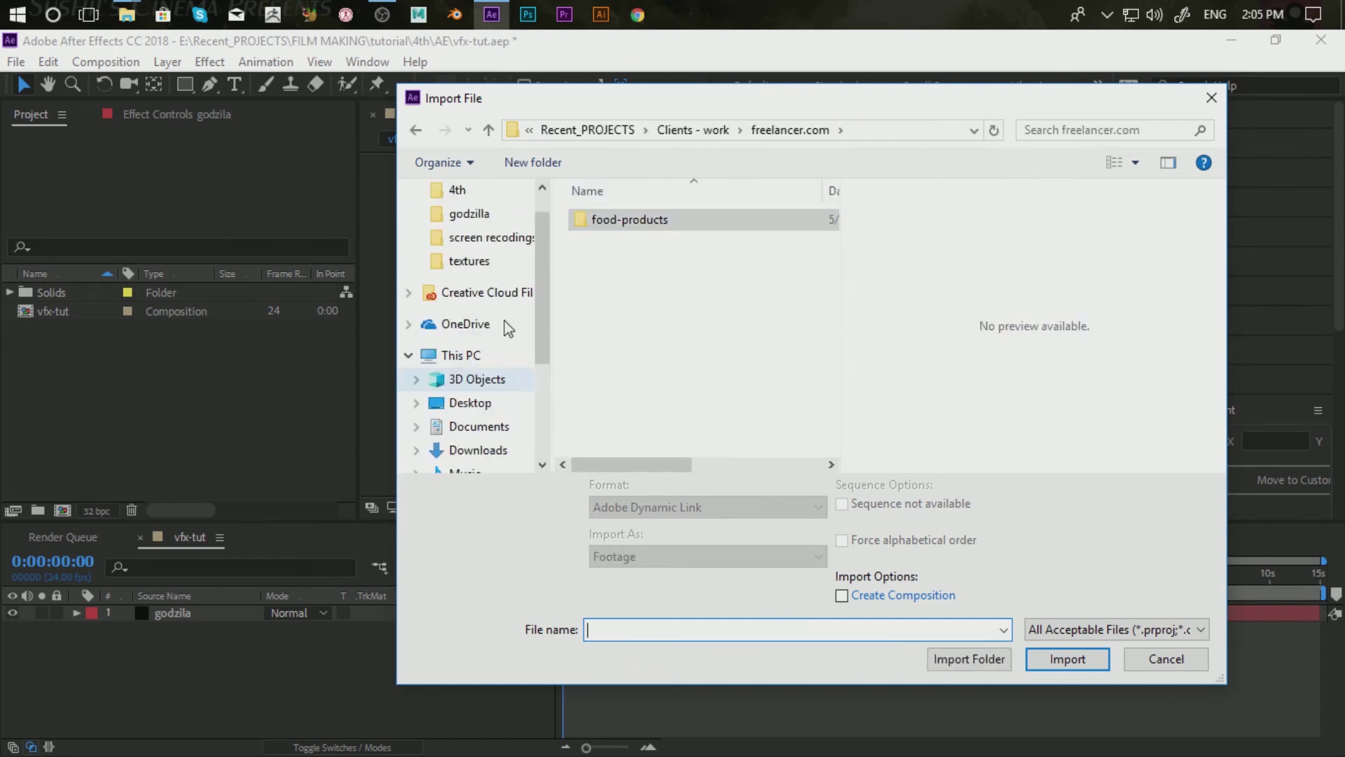
{"action": "left_click", "coordinate": [487, 216]}
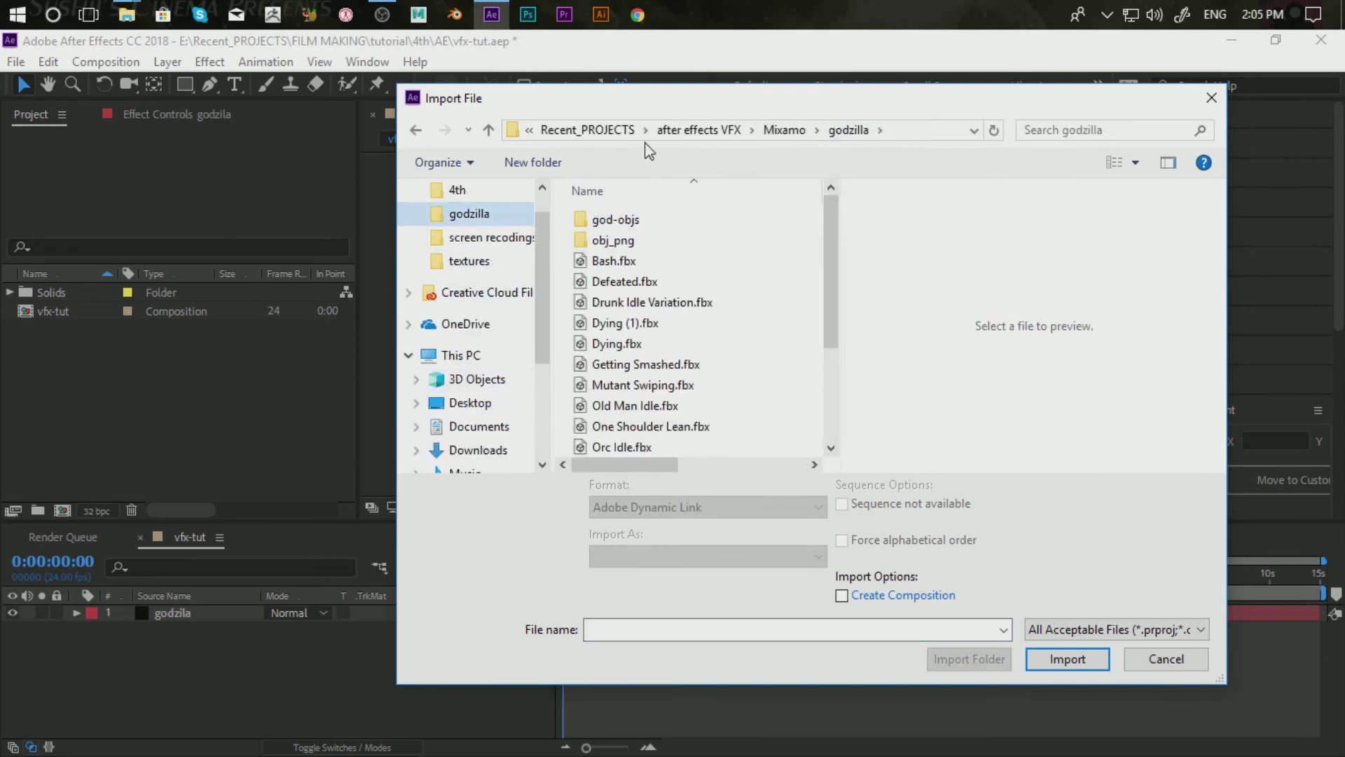
Navigate up through Mixamo to the after effects VFX folder and open assets.
{"action": "left_click", "coordinate": [782, 131]}
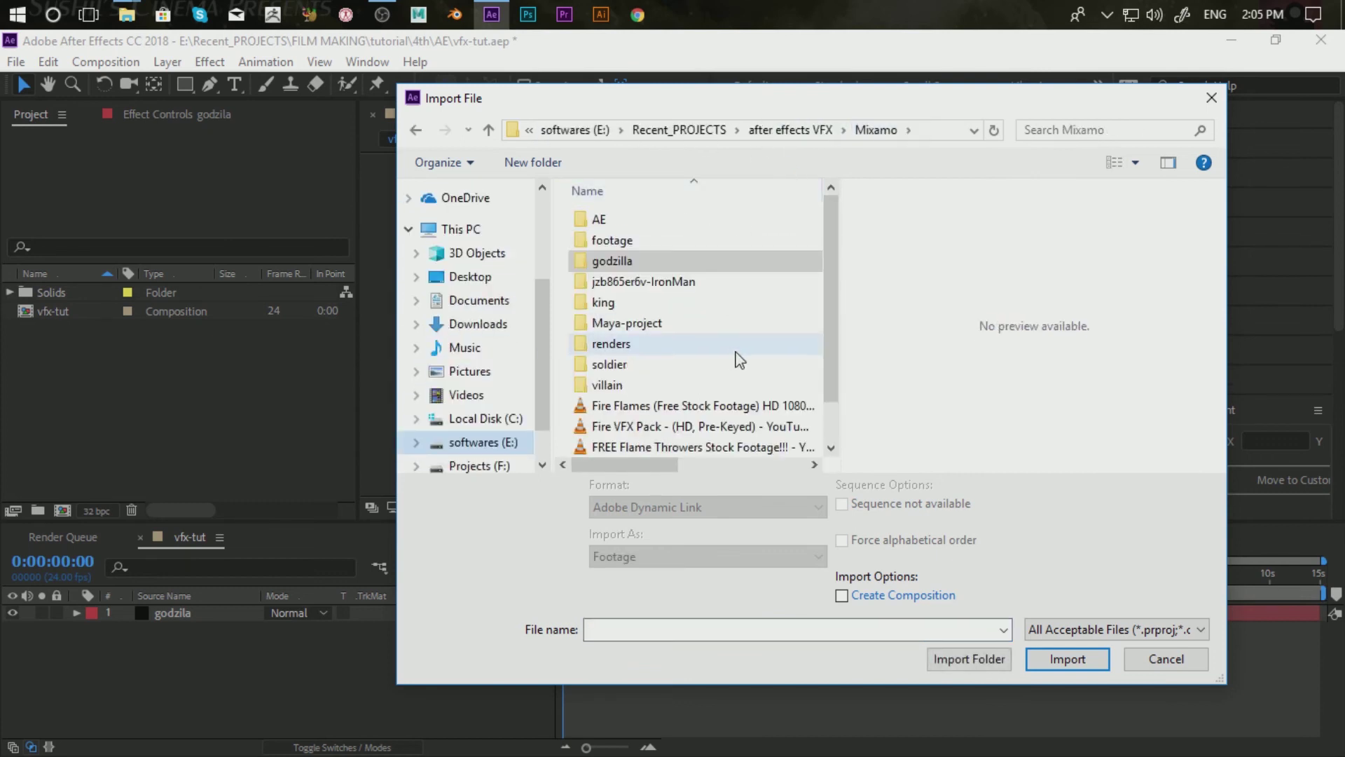
{"action": "scroll", "coordinate": [739, 358], "scroll_direction": "down", "scroll_amount": 1}
{"action": "scroll", "coordinate": [739, 360], "scroll_direction": "up", "scroll_amount": 1}
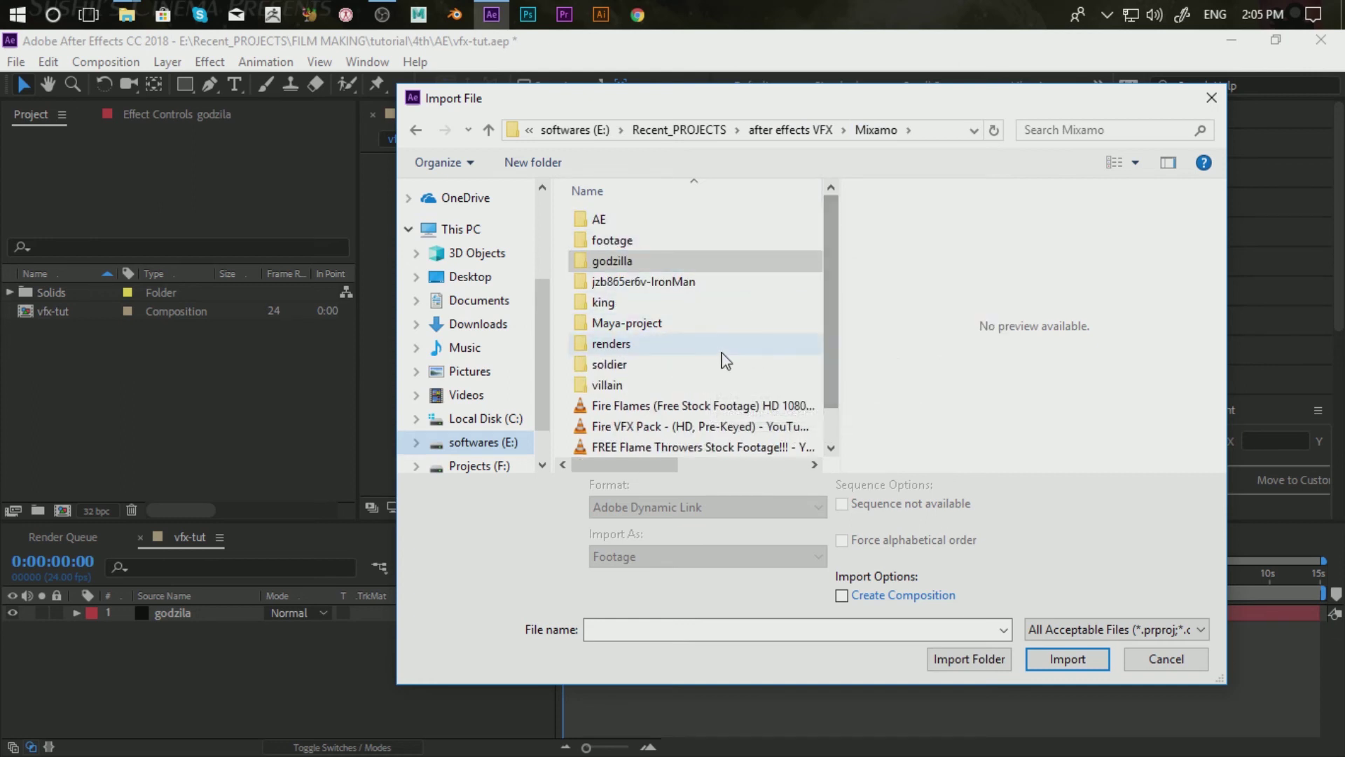
{"action": "left_click", "coordinate": [805, 131]}
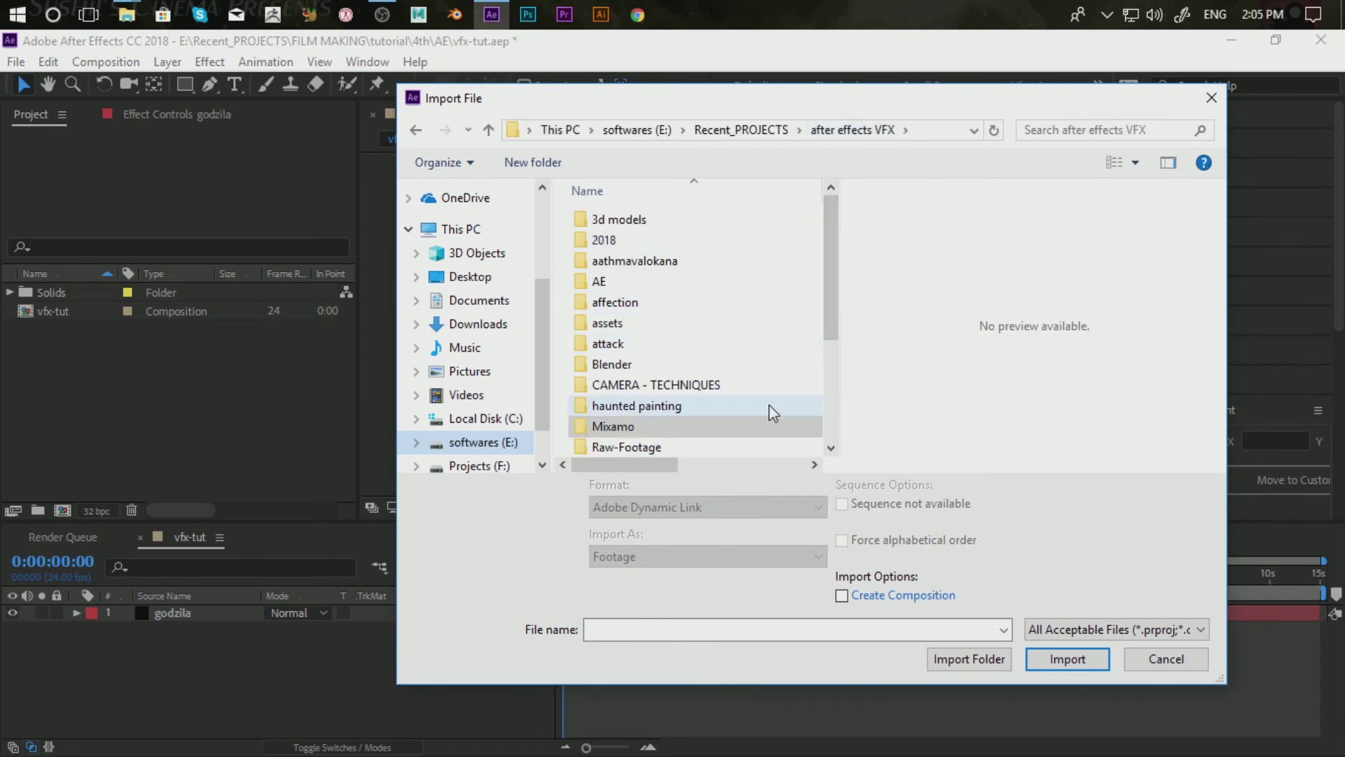
{"action": "scroll", "coordinate": [769, 410], "scroll_direction": "down", "scroll_amount": 1}
{"action": "scroll", "coordinate": [761, 364], "scroll_direction": "up", "scroll_amount": 1}
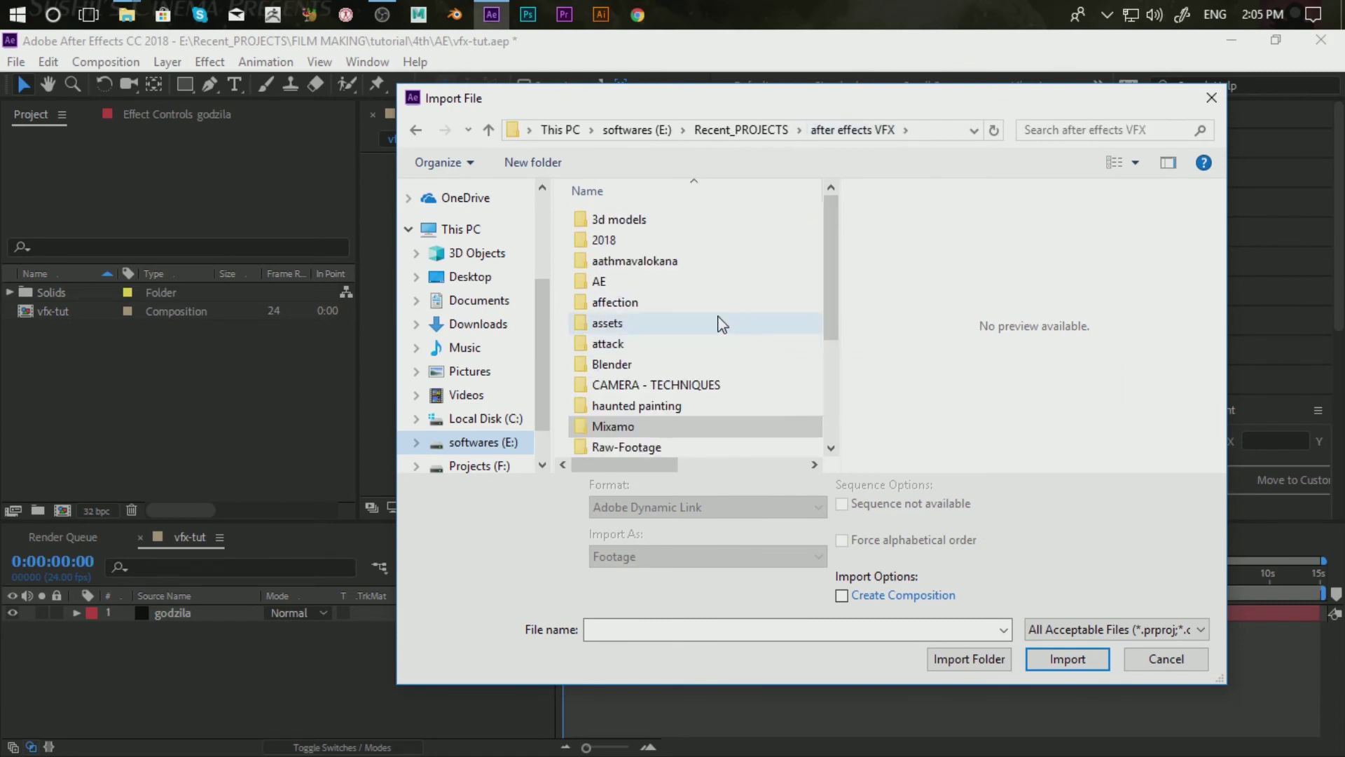
{"action": "double_click", "coordinate": [788, 323]}
Preview the battle wallpaper, 10_desert and dark prairie storm images in assets.
{"action": "scroll", "coordinate": [784, 337], "scroll_direction": "down", "scroll_amount": 3}
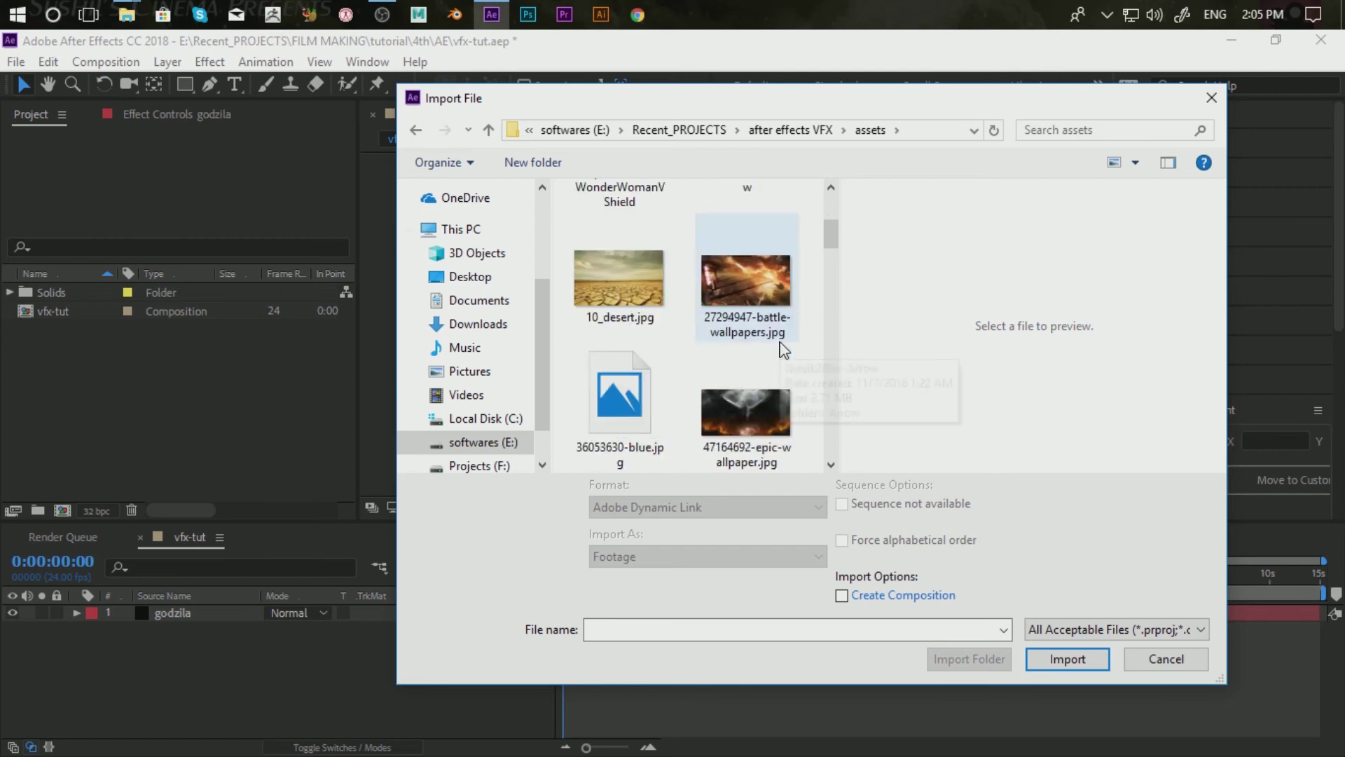
{"action": "left_click", "coordinate": [791, 326]}
{"action": "left_click", "coordinate": [615, 275]}
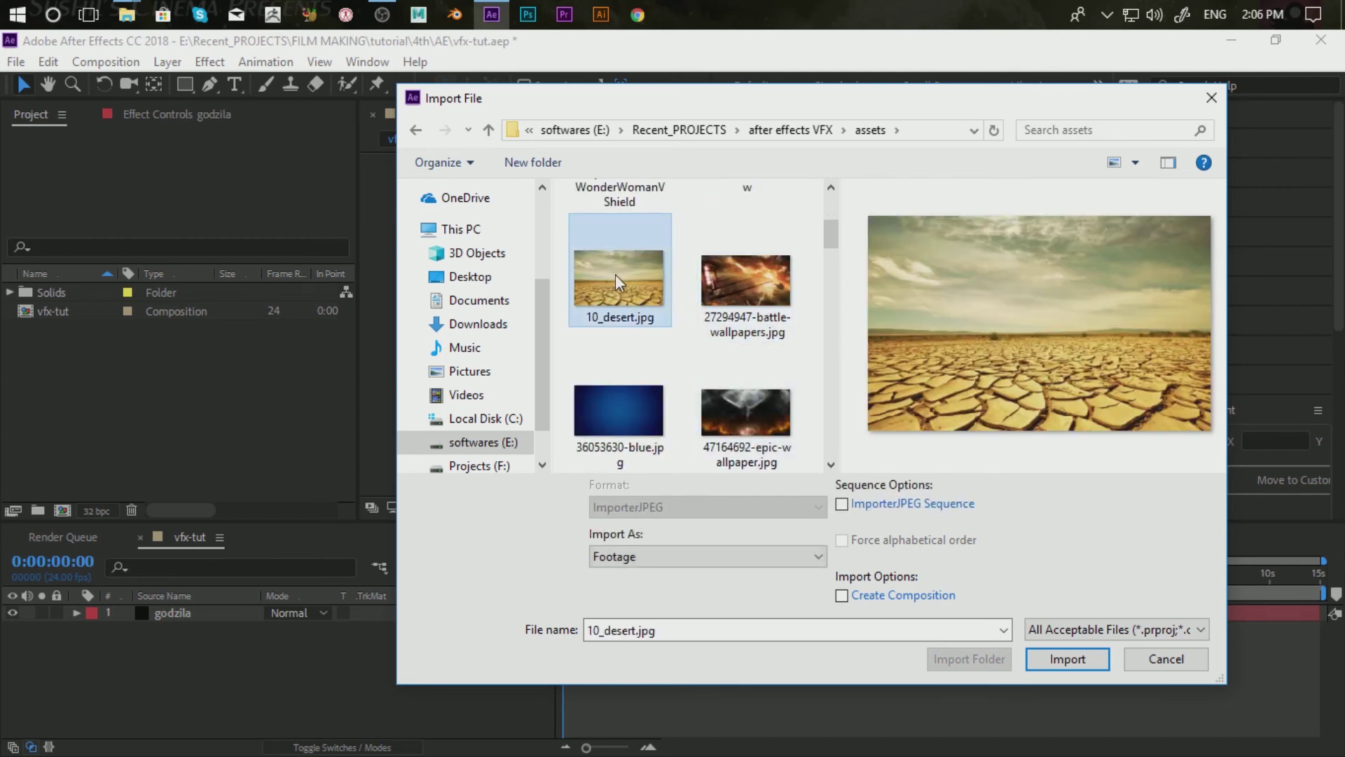
{"action": "scroll", "coordinate": [769, 414], "scroll_direction": "down", "scroll_amount": 1}
{"action": "scroll", "coordinate": [771, 417], "scroll_direction": "down", "scroll_amount": 1}
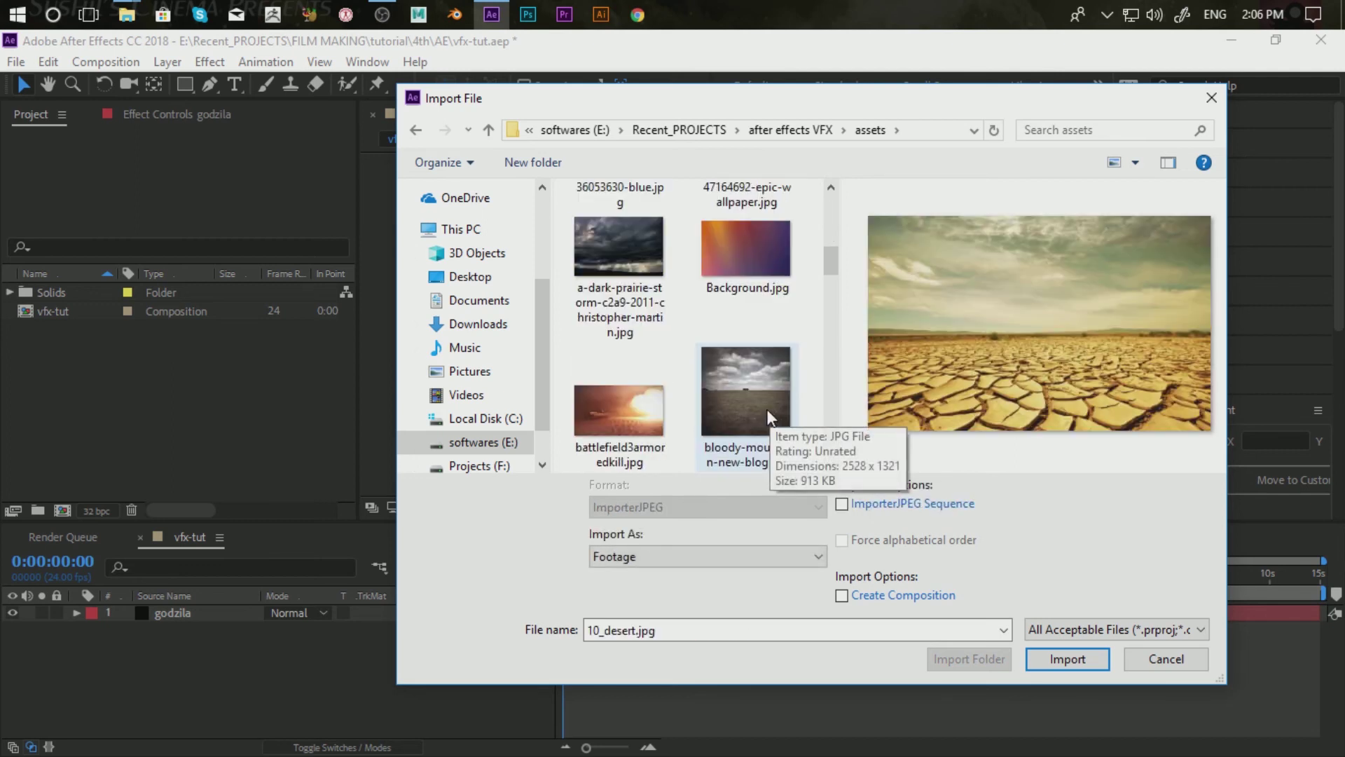
{"action": "left_click", "coordinate": [620, 281]}
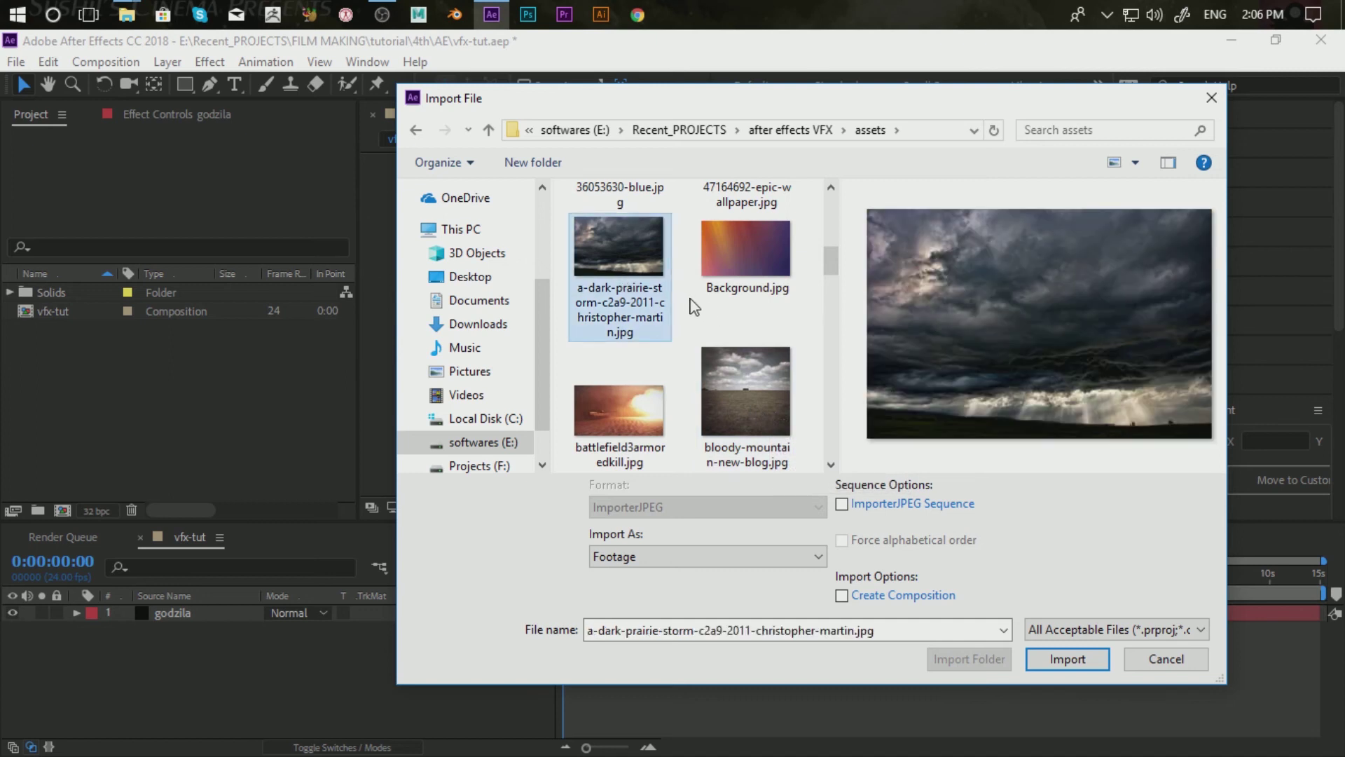
{"action": "scroll", "coordinate": [678, 303], "scroll_direction": "down", "scroll_amount": 1}
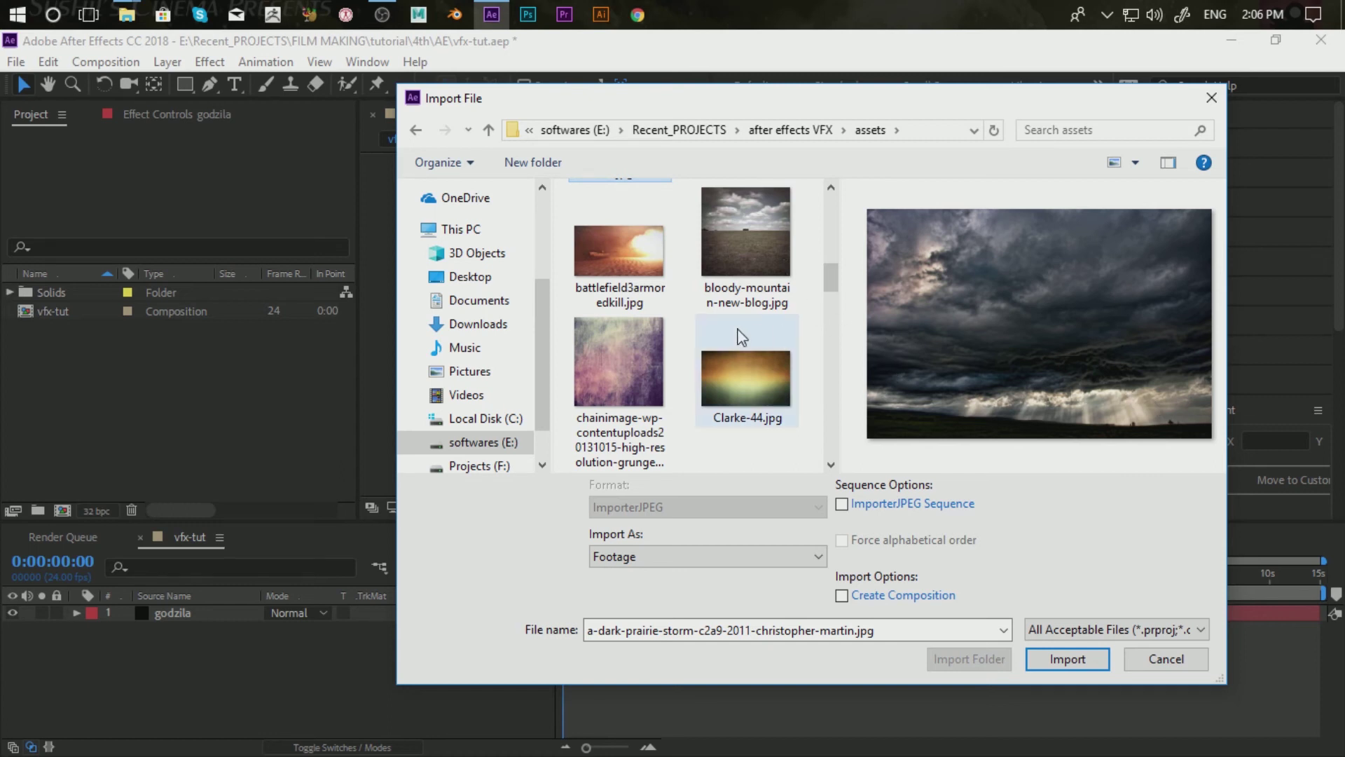
{"action": "scroll", "coordinate": [712, 327], "scroll_direction": "down", "scroll_amount": 1}
{"action": "scroll", "coordinate": [712, 326], "scroll_direction": "down", "scroll_amount": 1}
Compare the cloudy sky photo, then select the dark prairie storm JPG and import it.
{"action": "left_click", "coordinate": [630, 198]}
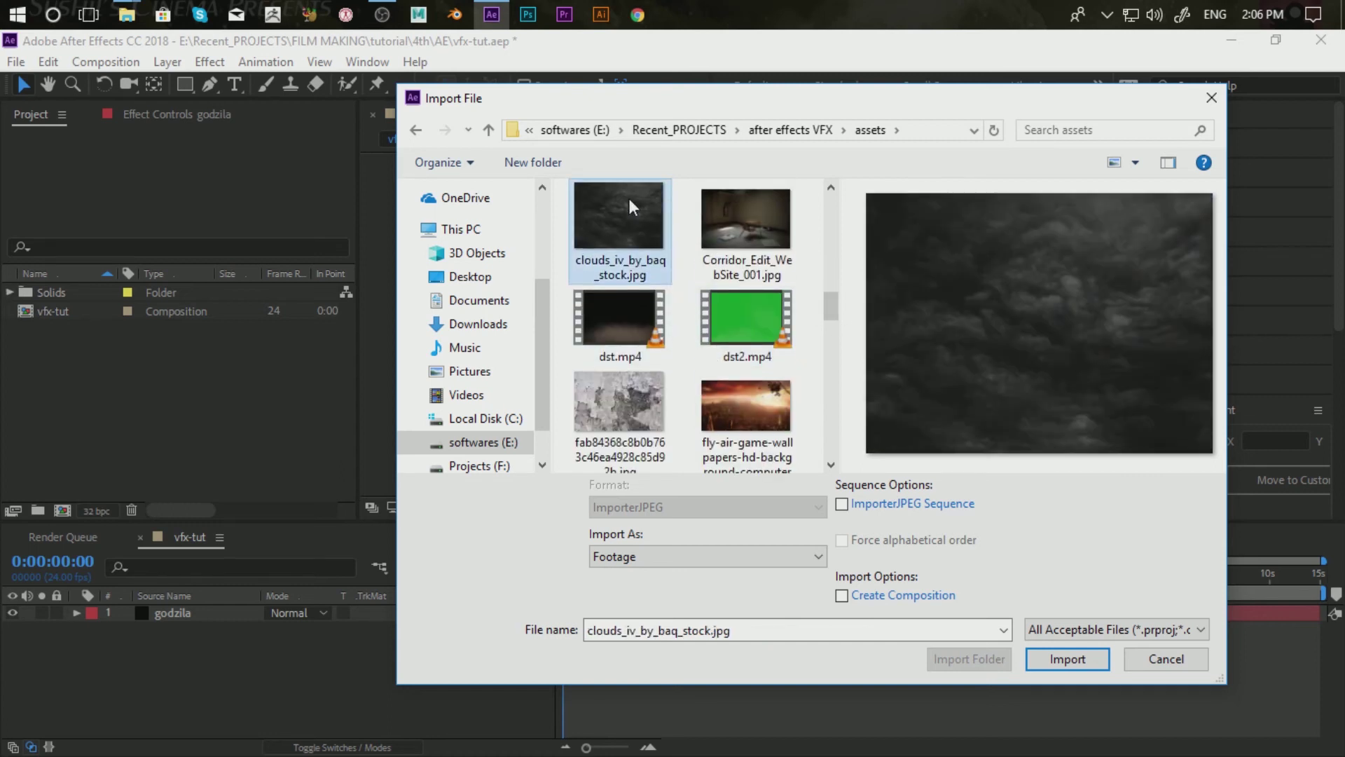
{"action": "scroll", "coordinate": [687, 340], "scroll_direction": "down", "scroll_amount": 1}
{"action": "scroll", "coordinate": [704, 350], "scroll_direction": "up", "scroll_amount": 2}
{"action": "scroll", "coordinate": [708, 355], "scroll_direction": "up", "scroll_amount": 1}
{"action": "scroll", "coordinate": [714, 356], "scroll_direction": "up", "scroll_amount": 1}
{"action": "left_click", "coordinate": [677, 237]}
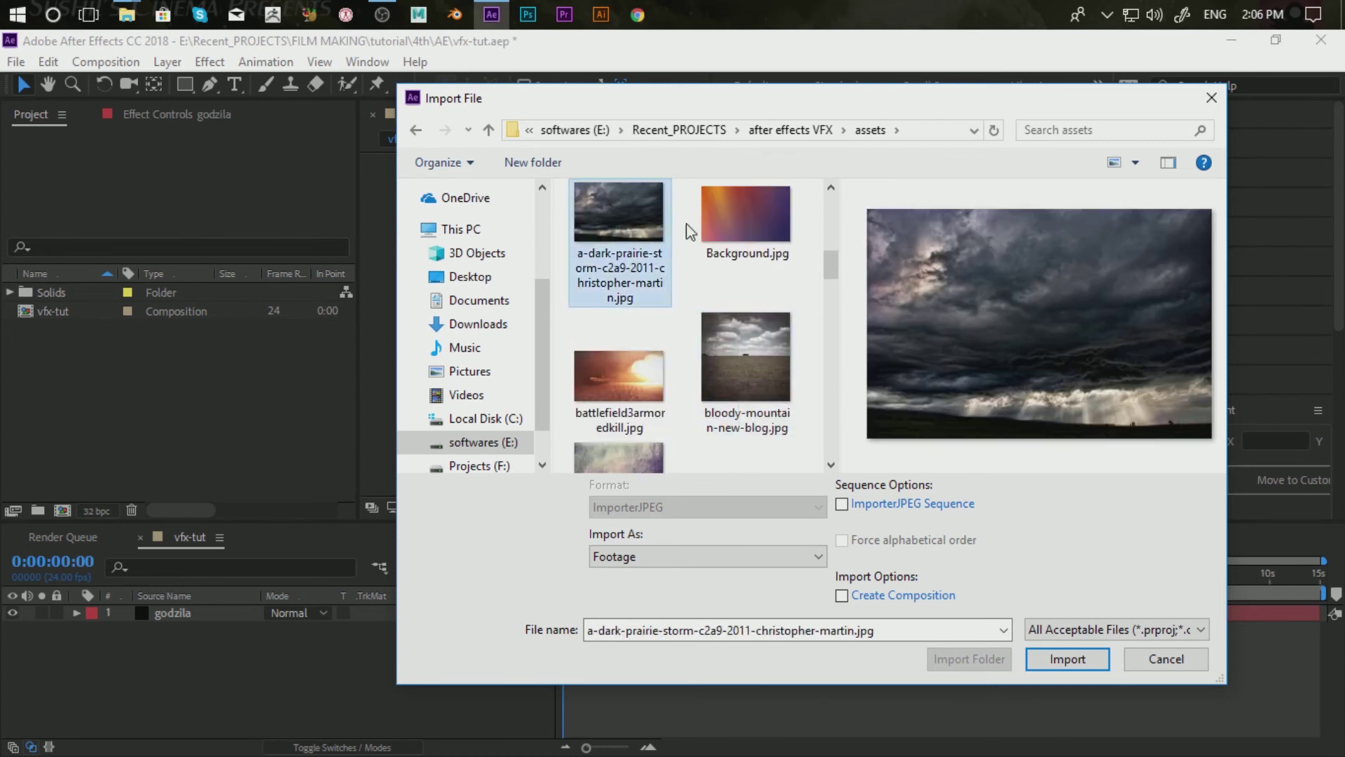
{"action": "left_click", "coordinate": [1067, 659]}
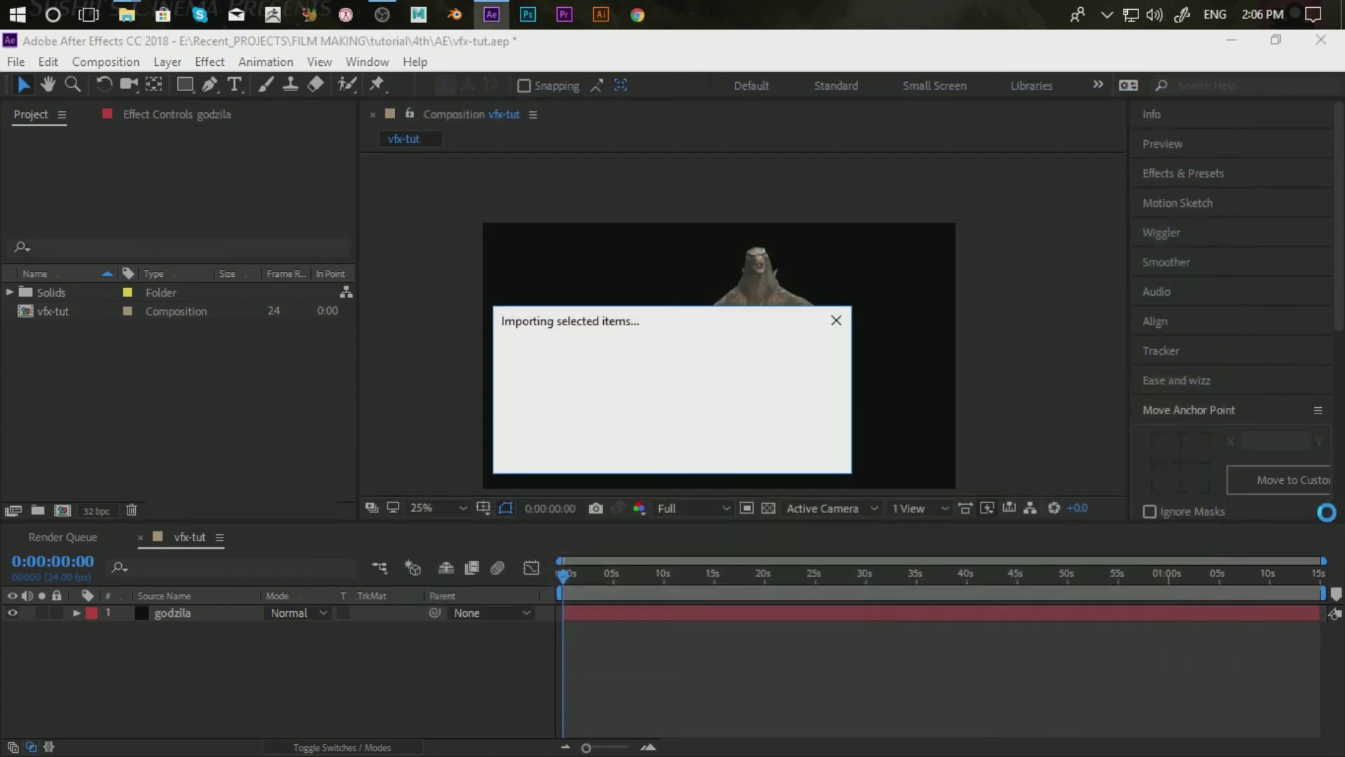
Place the storm photo in vfx-tut beneath the godzila layer and reselect godzila's Element settings.
{"action": "left_click_drag", "start_coordinate": [92, 293], "coordinate": [224, 639]}
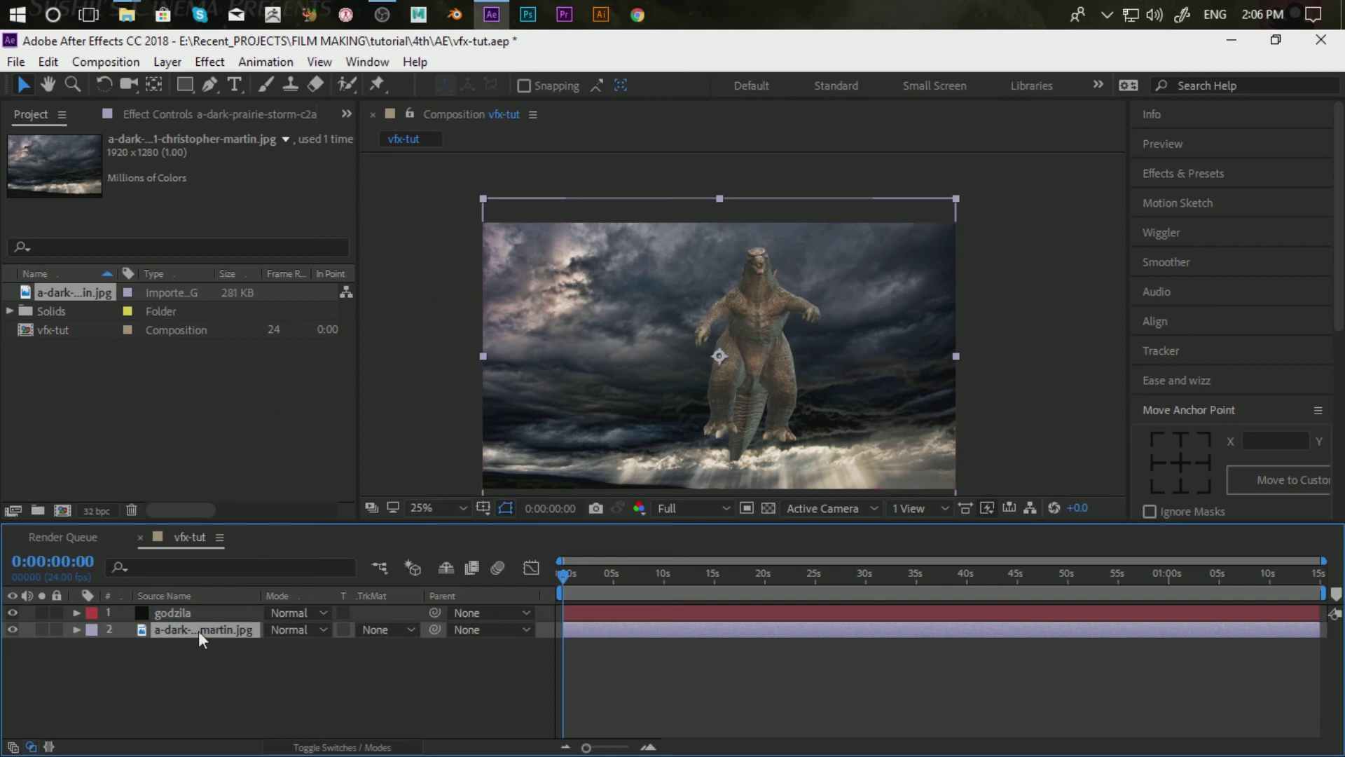
{"action": "left_click", "coordinate": [221, 615]}
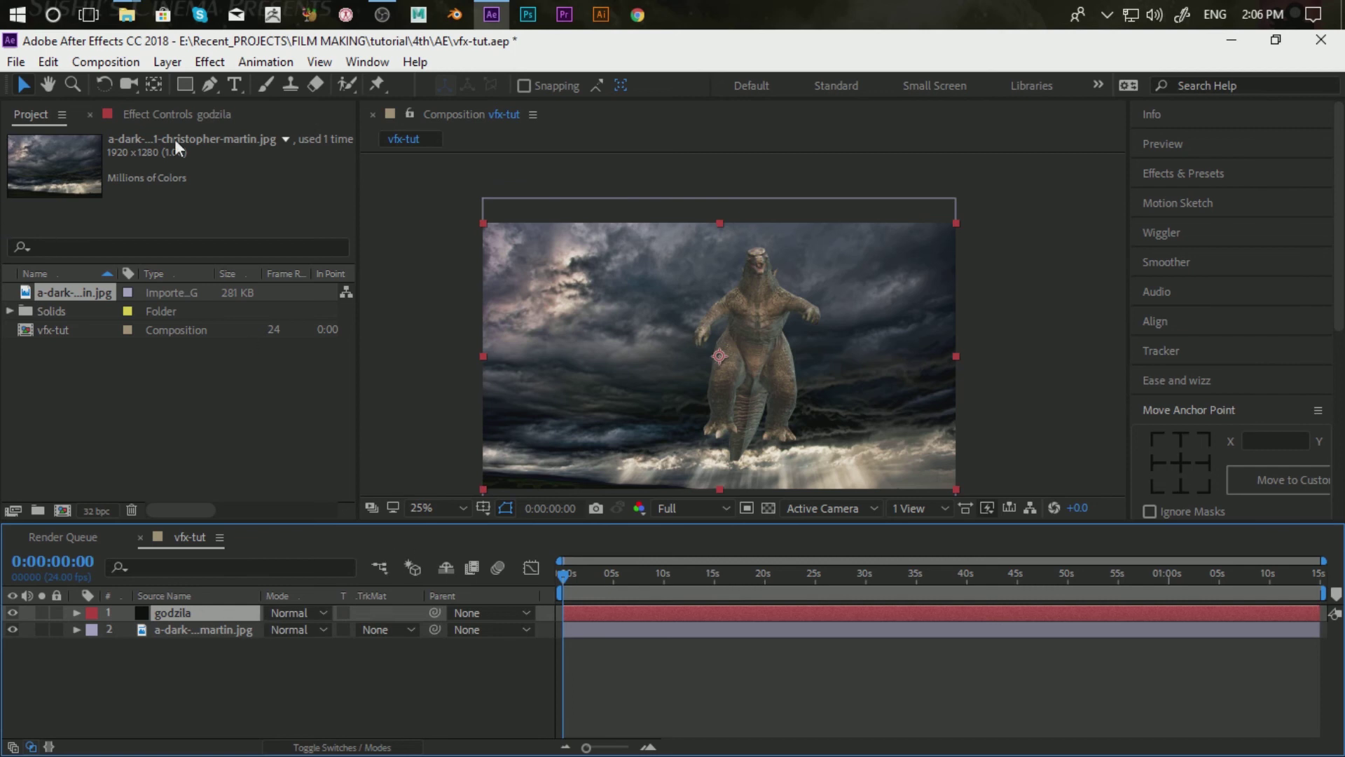
{"action": "left_click", "coordinate": [147, 114]}
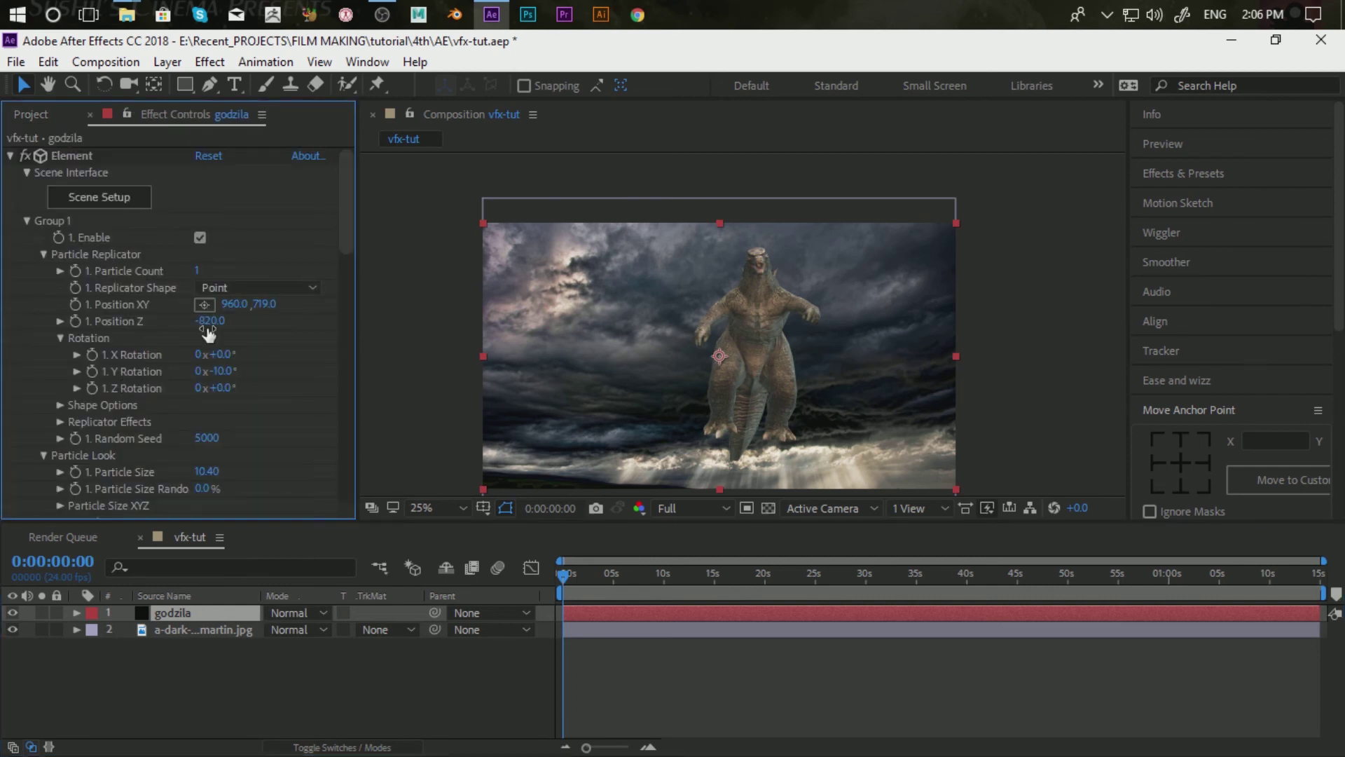
Set Godzilla's Position XY to 881, 857 and Position Z to -1580.
{"action": "left_click_drag", "start_coordinate": [260, 303], "coordinate": [304, 303]}
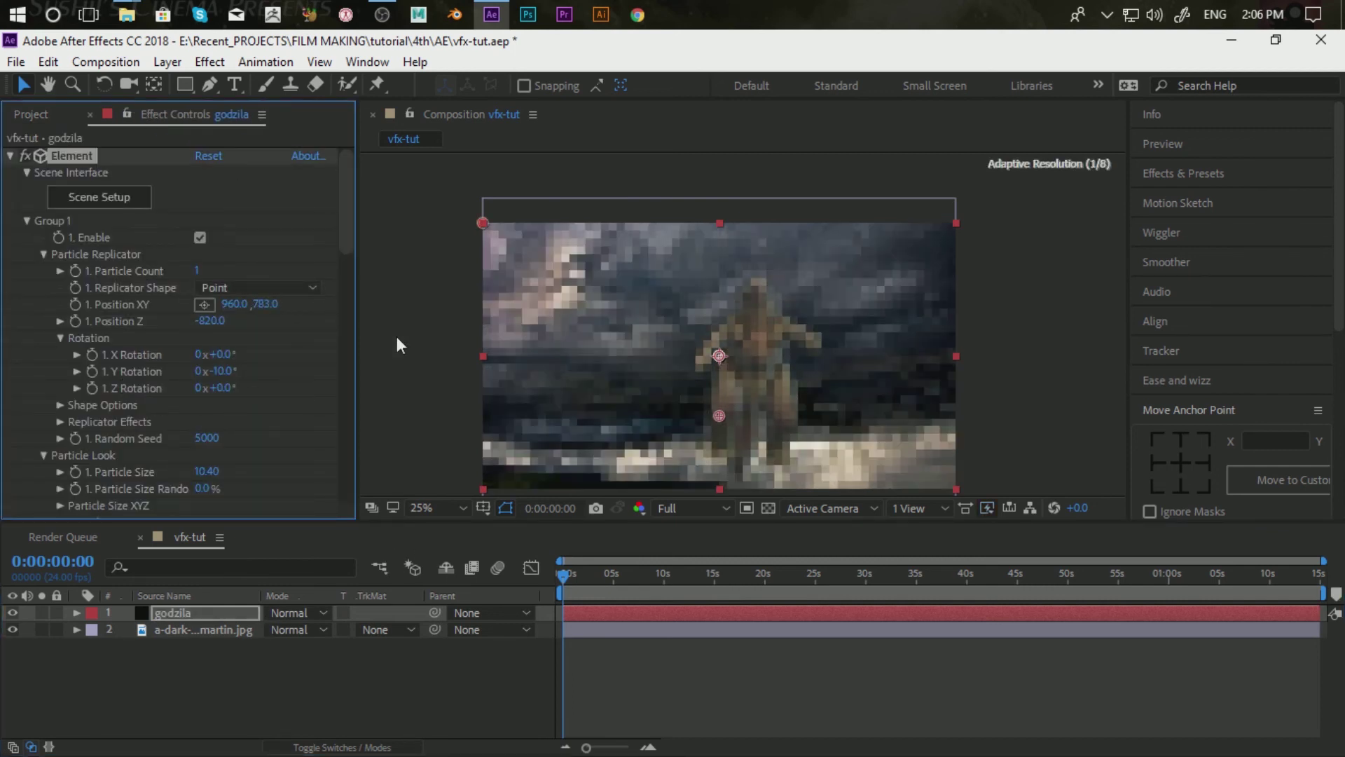
{"action": "left_click_drag", "start_coordinate": [234, 304], "coordinate": [139, 306]}
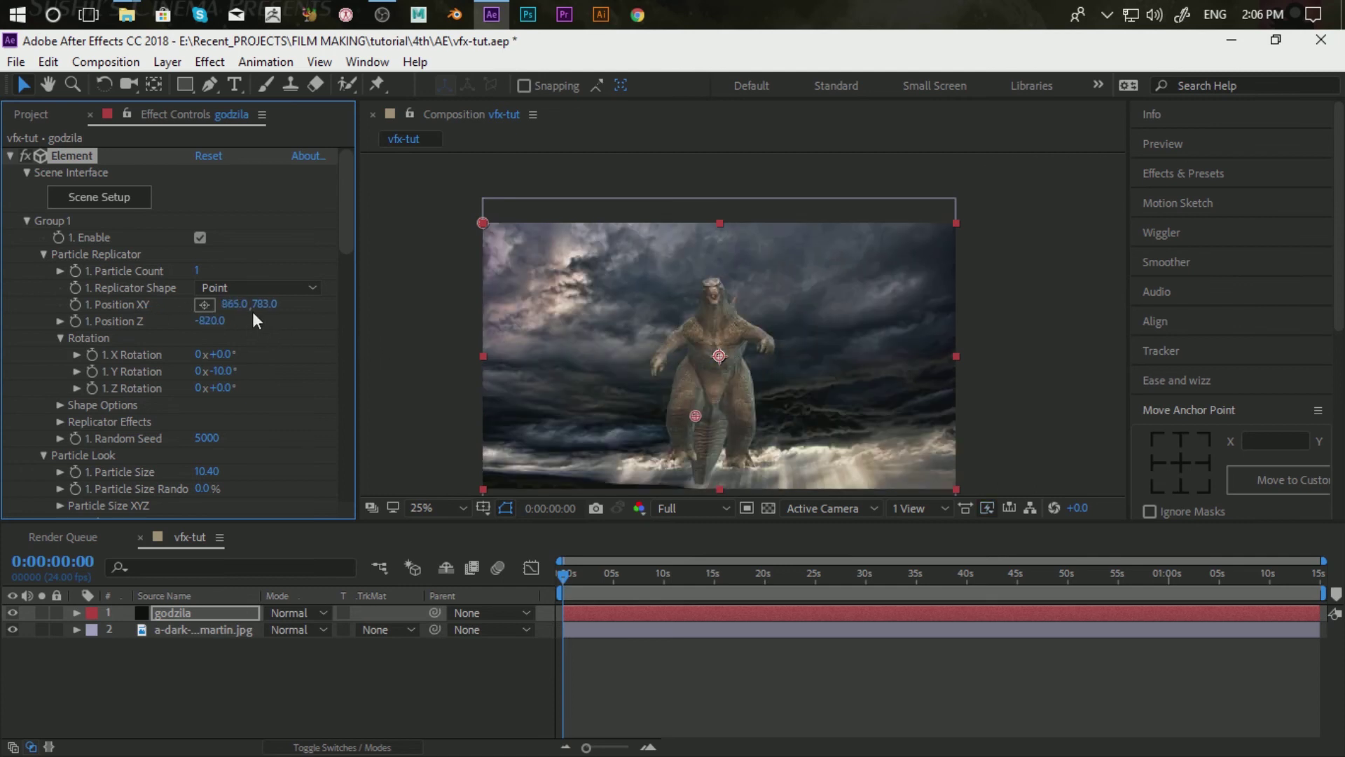
{"action": "left_click_drag", "start_coordinate": [263, 304], "coordinate": [208, 358]}
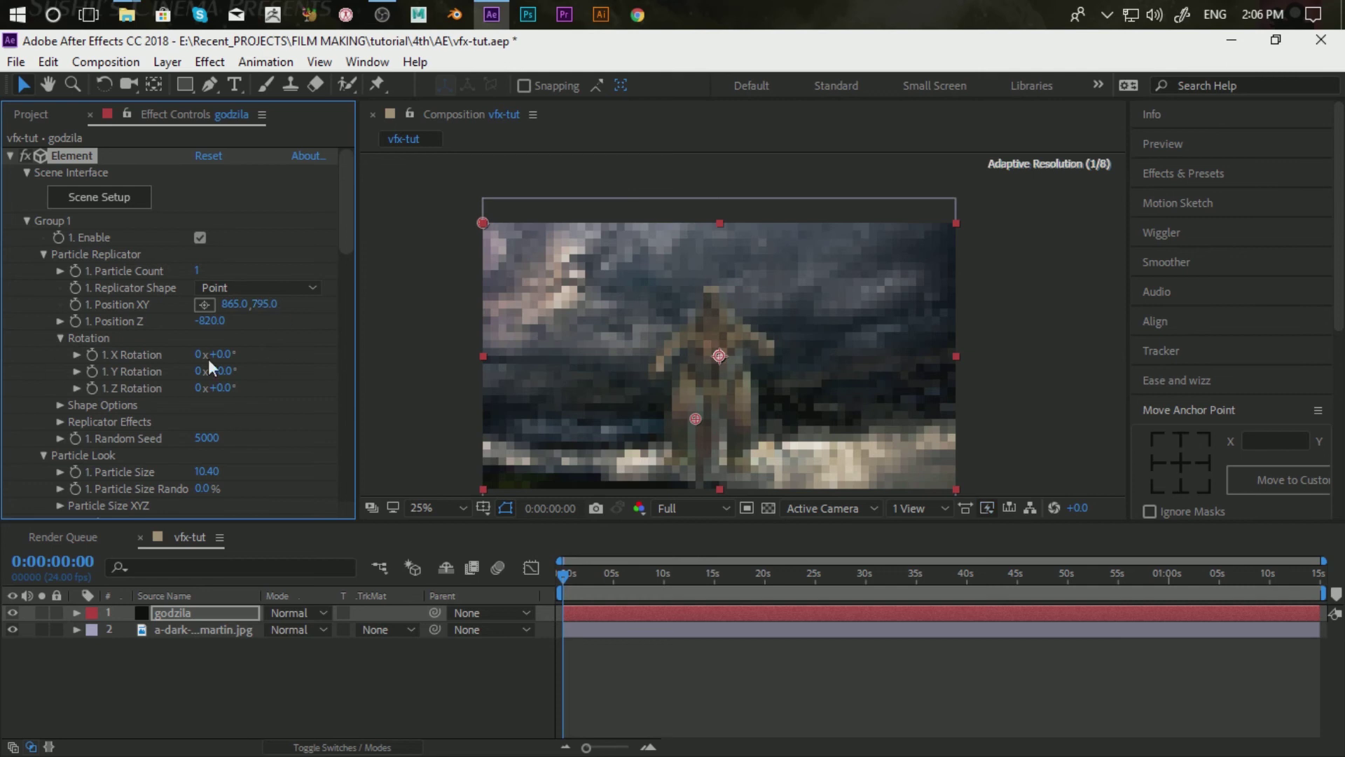
{"action": "mouse_move", "coordinate": [234, 303]}
{"action": "left_mouse_down"}
{"action": "mouse_move", "coordinate": [219, 303]}
{"action": "mouse_move", "coordinate": [265, 306]}
{"action": "mouse_move", "coordinate": [142, 340]}
{"action": "left_mouse_up"}
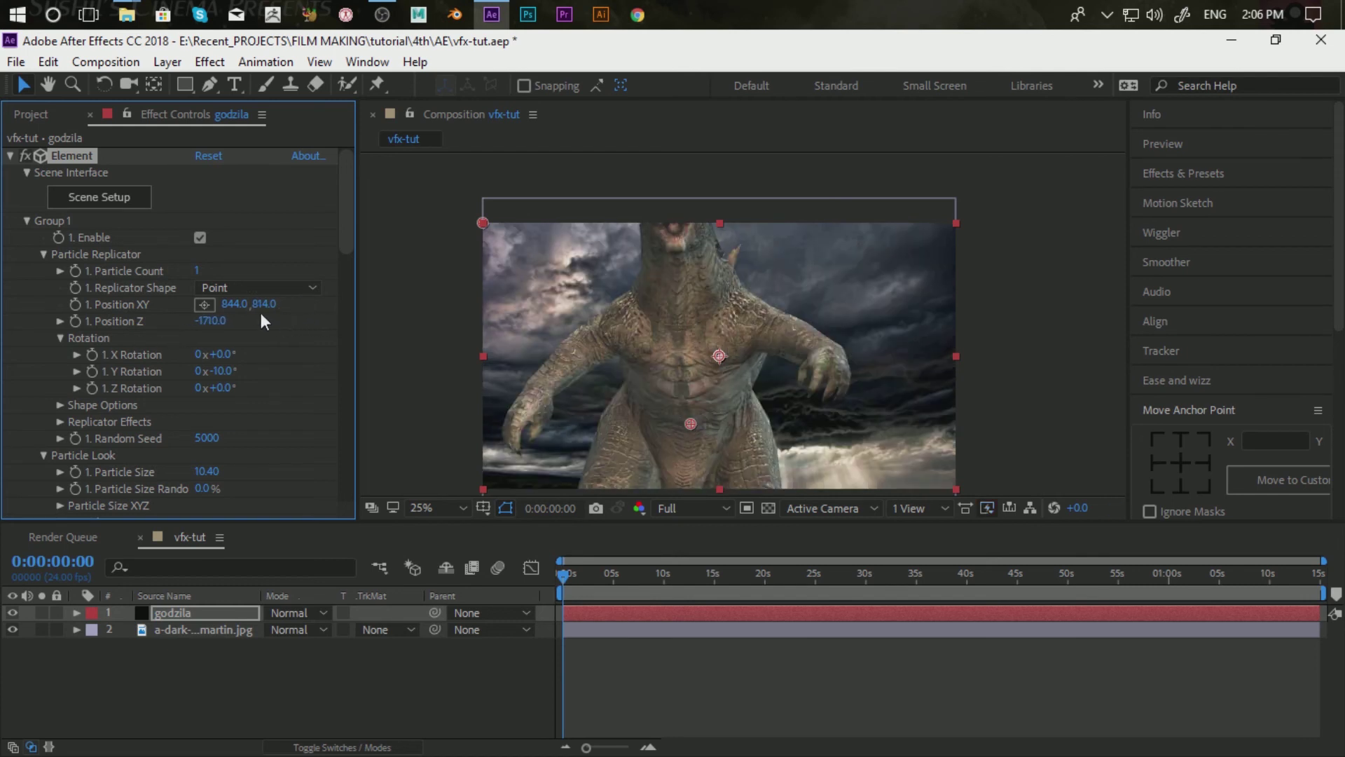
{"action": "left_click_drag", "start_coordinate": [263, 304], "coordinate": [326, 309]}
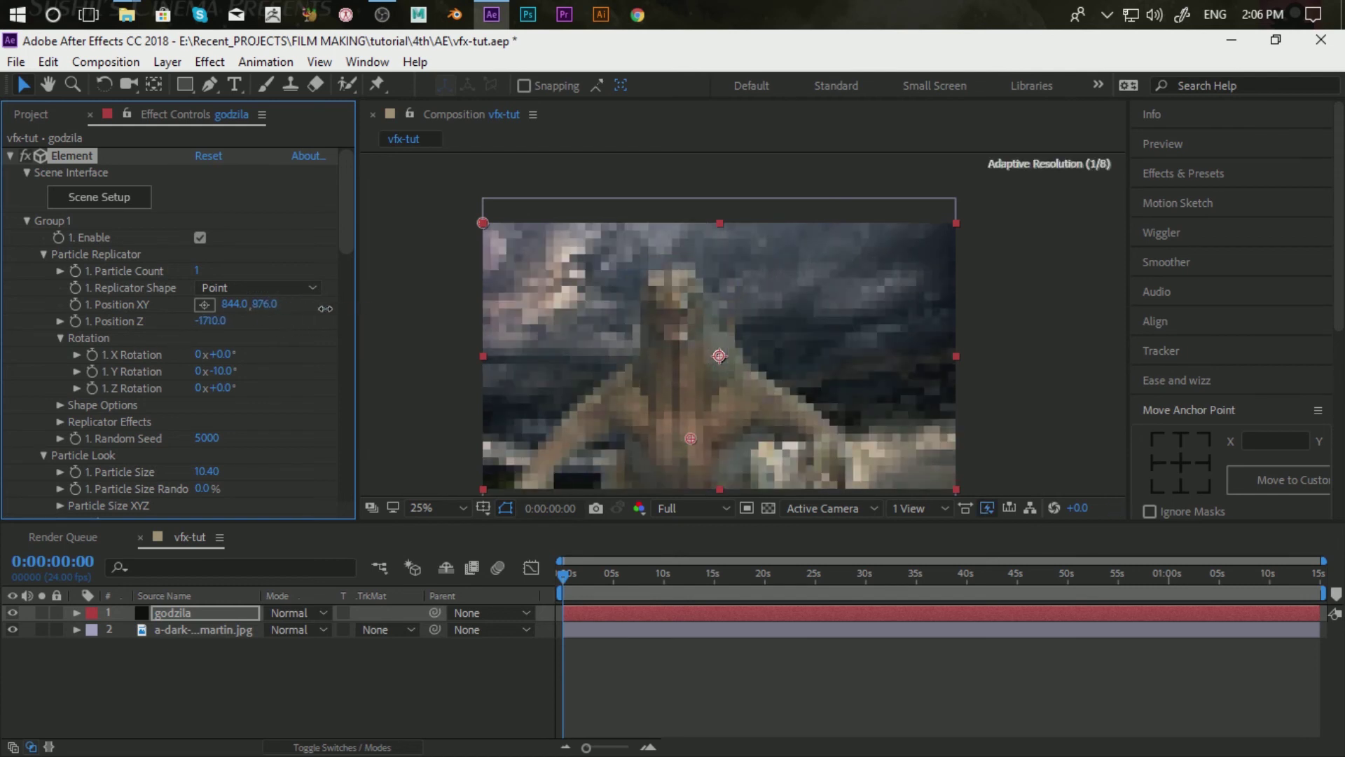
{"action": "left_click_drag", "start_coordinate": [234, 304], "coordinate": [266, 302]}
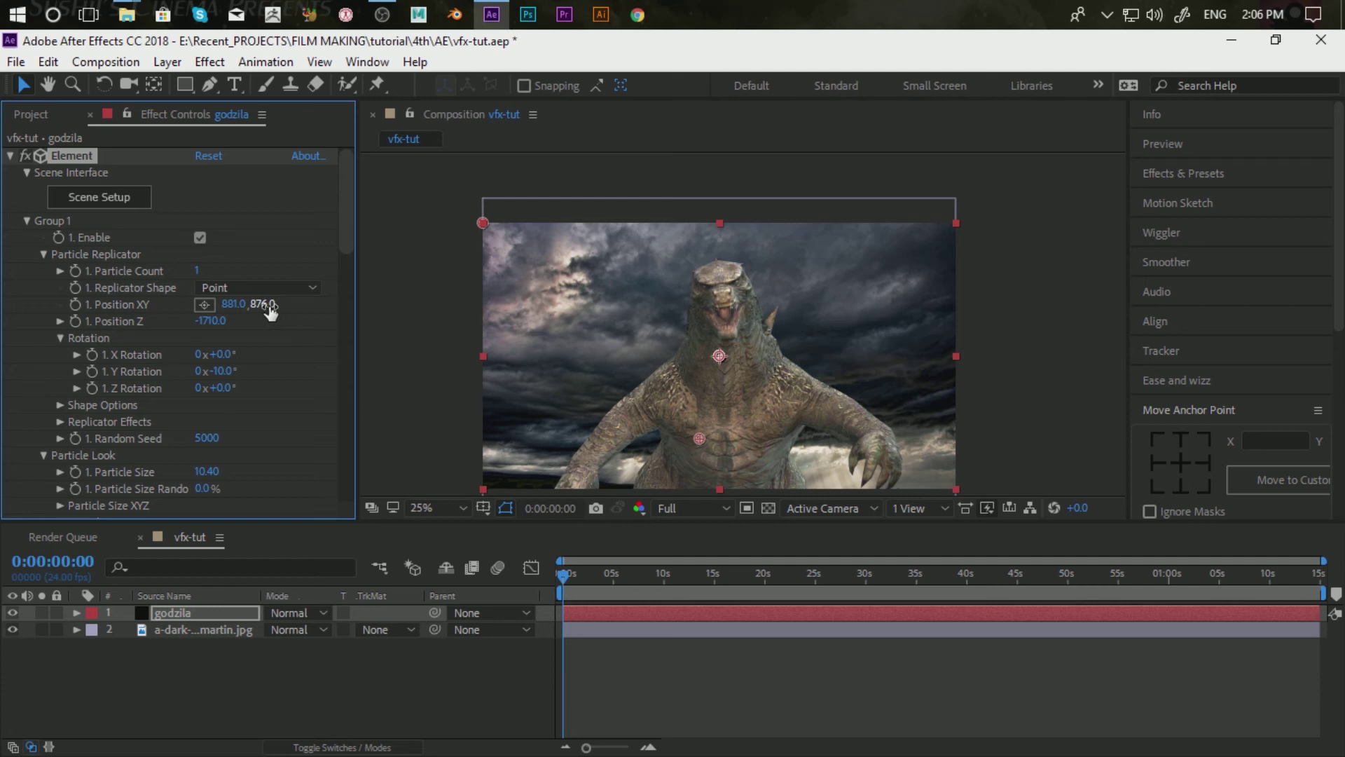
{"action": "left_click_drag", "start_coordinate": [269, 308], "coordinate": [245, 312]}
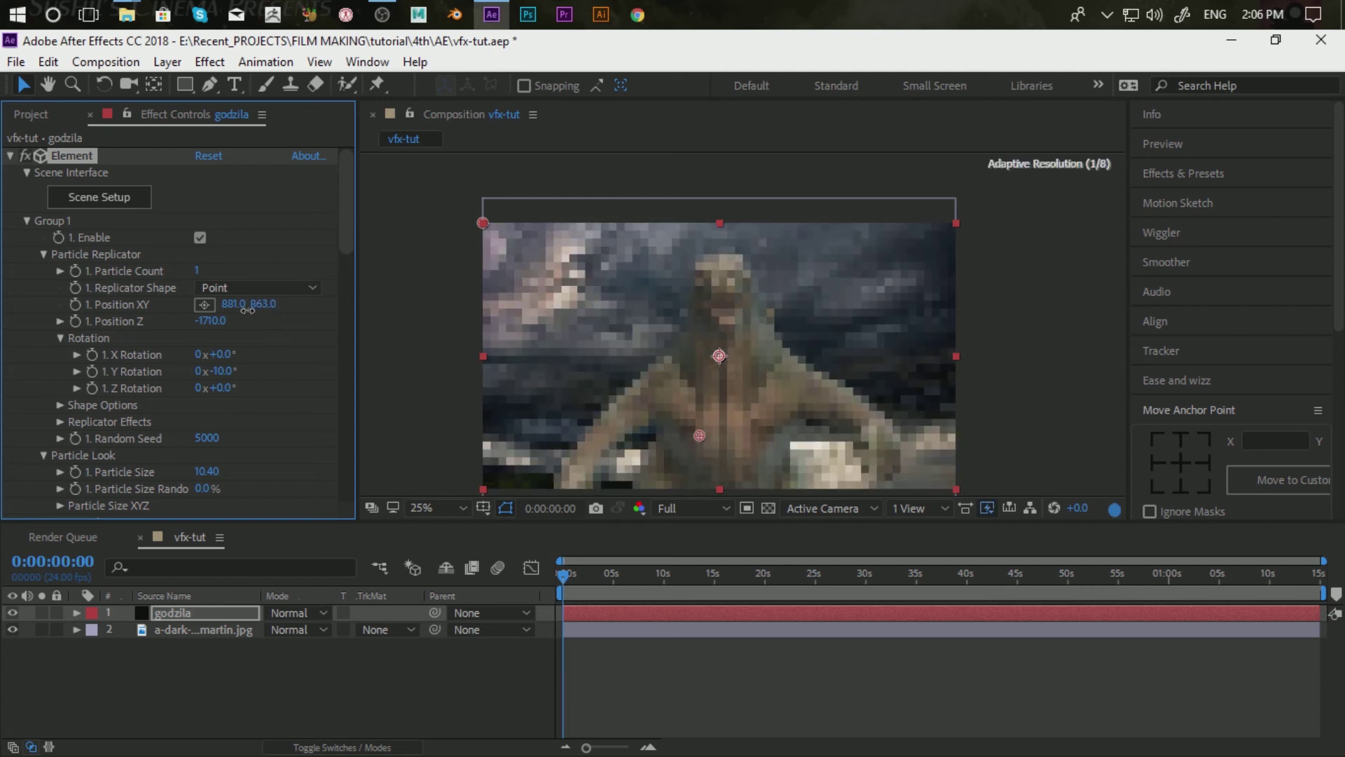
{"action": "left_click_drag", "start_coordinate": [211, 326], "coordinate": [217, 321]}
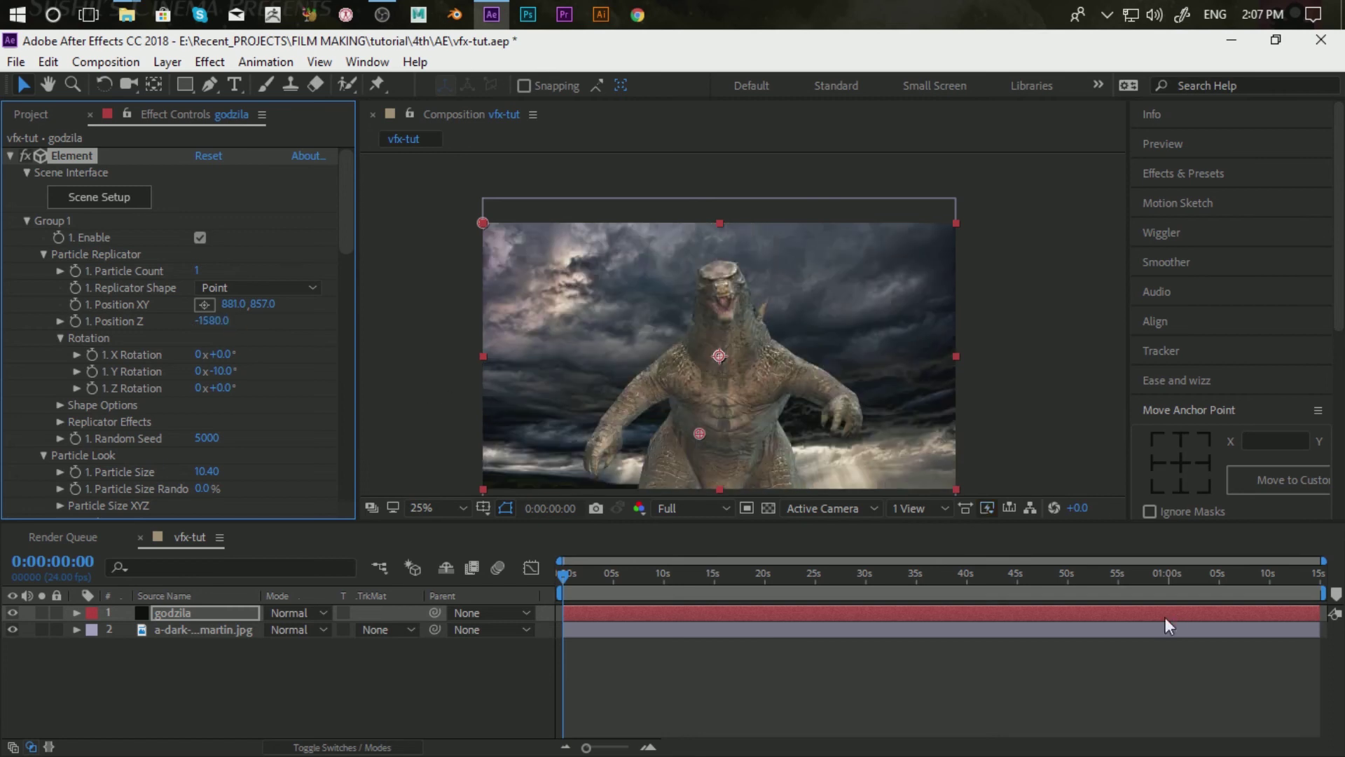
Set the Physical Environment Override Layer to layer 2, the storm sky JPG.
{"action": "scroll", "coordinate": [276, 419], "scroll_direction": "down", "scroll_amount": 5}
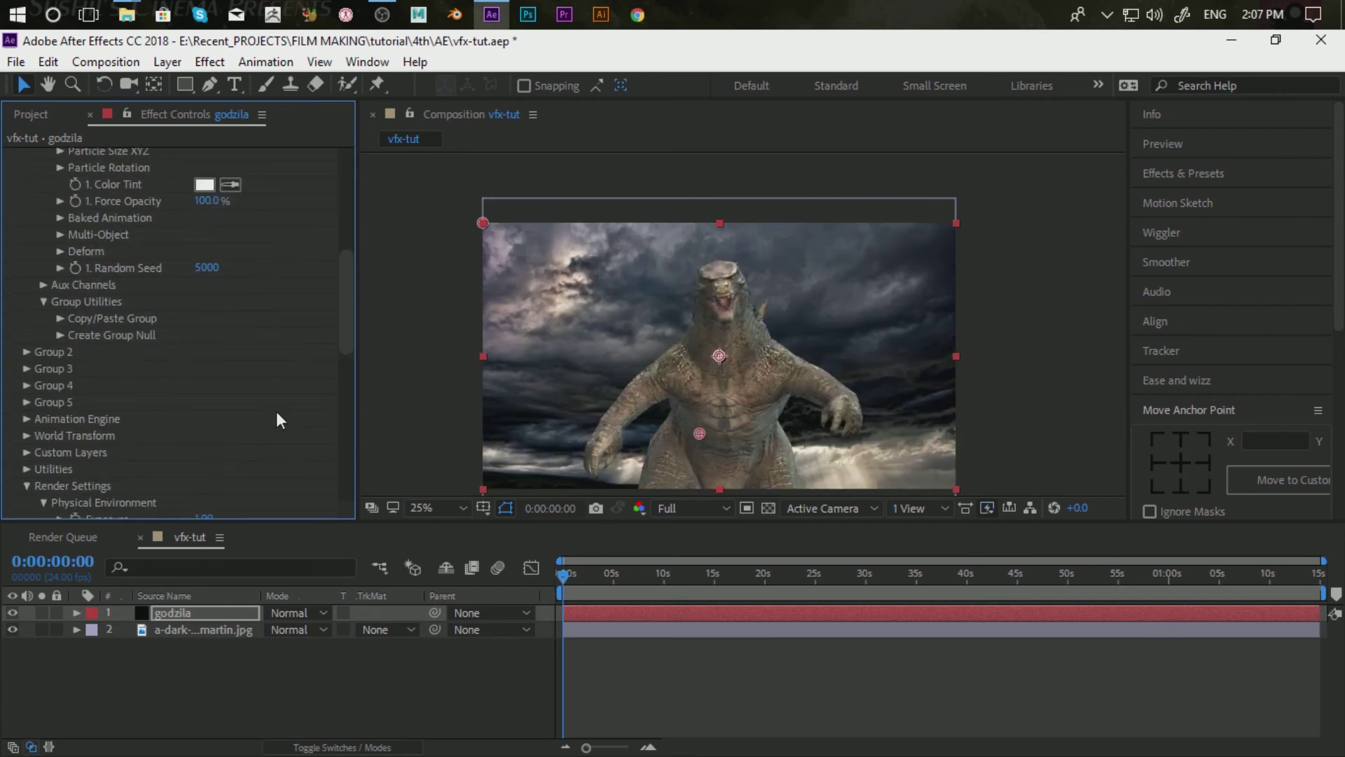
{"action": "scroll", "coordinate": [276, 419], "scroll_direction": "down", "scroll_amount": 5}
{"action": "scroll", "coordinate": [276, 419], "scroll_direction": "down", "scroll_amount": 5}
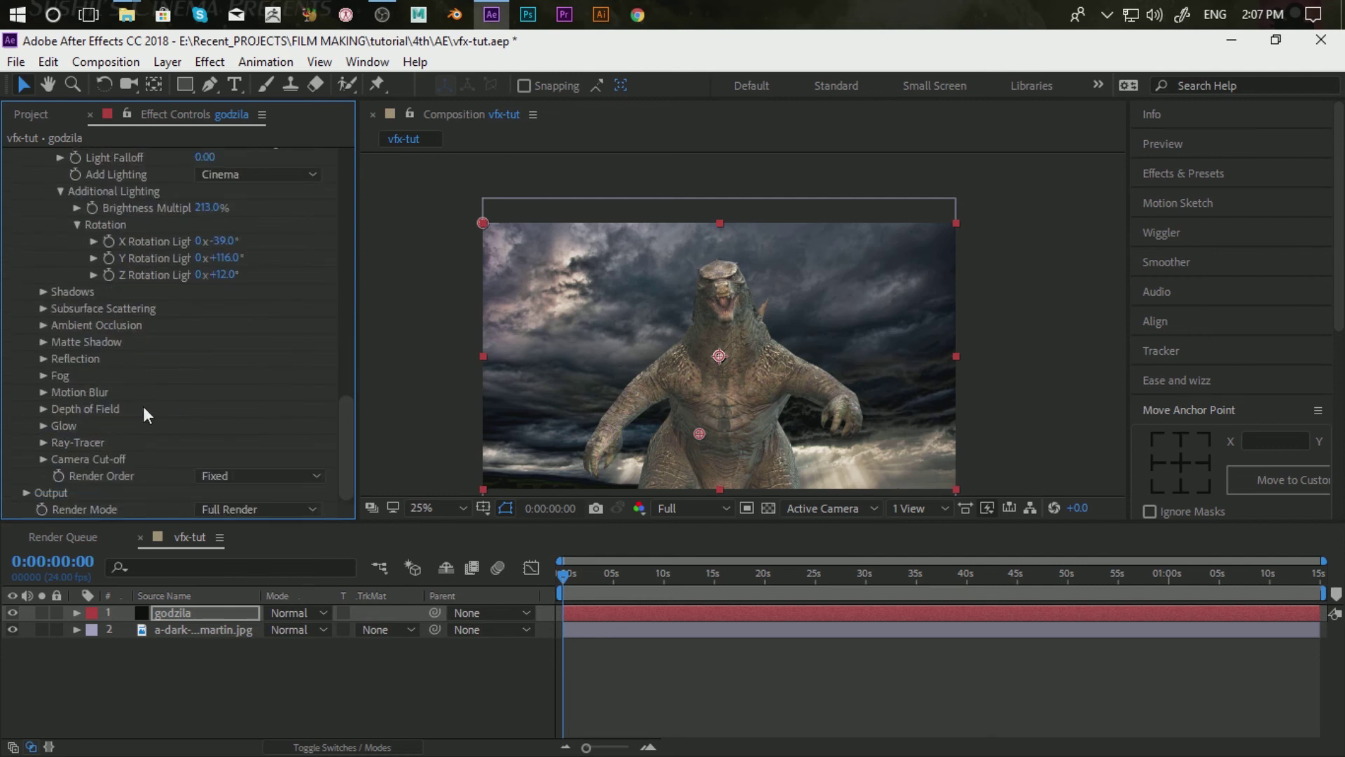
{"action": "scroll", "coordinate": [208, 426], "scroll_direction": "up", "scroll_amount": 3}
{"action": "scroll", "coordinate": [208, 426], "scroll_direction": "up", "scroll_amount": 3}
{"action": "scroll", "coordinate": [208, 426], "scroll_direction": "up", "scroll_amount": 3}
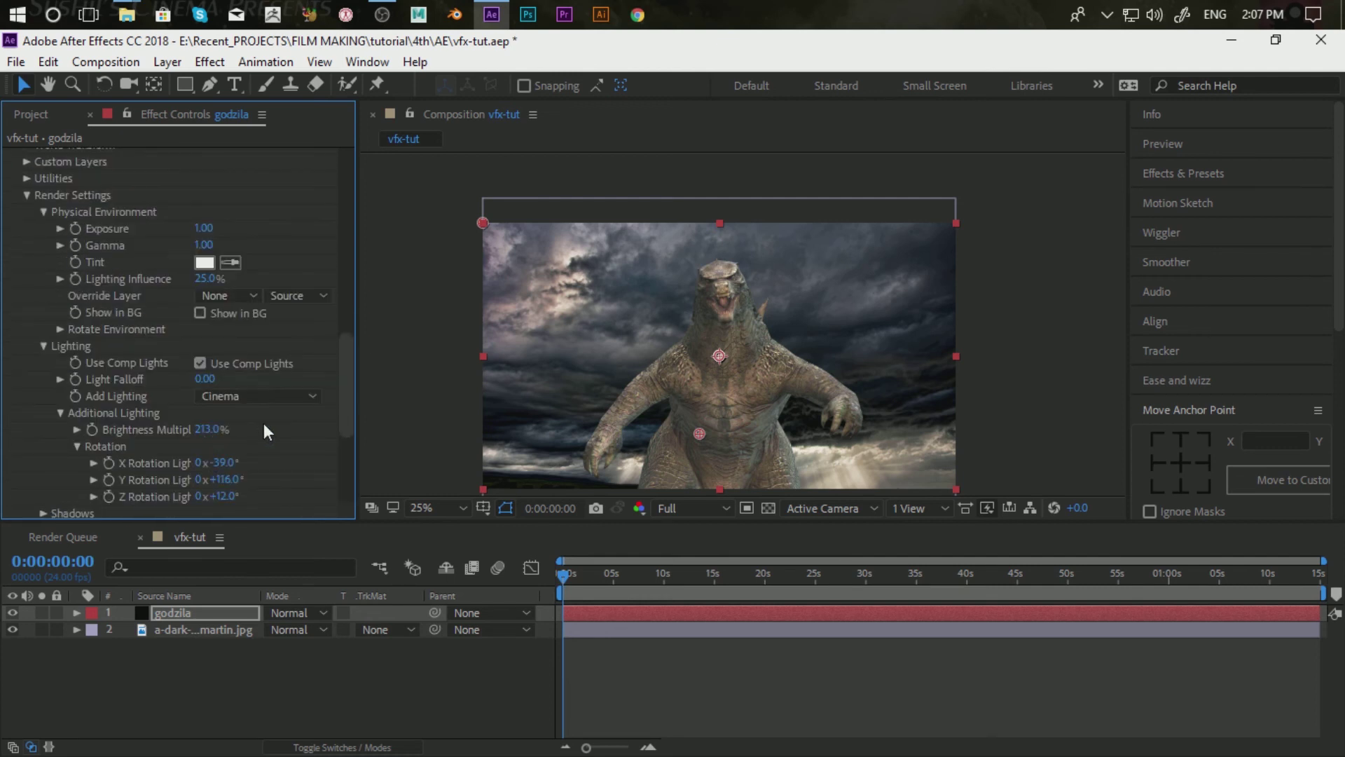
{"action": "left_click", "coordinate": [219, 295]}
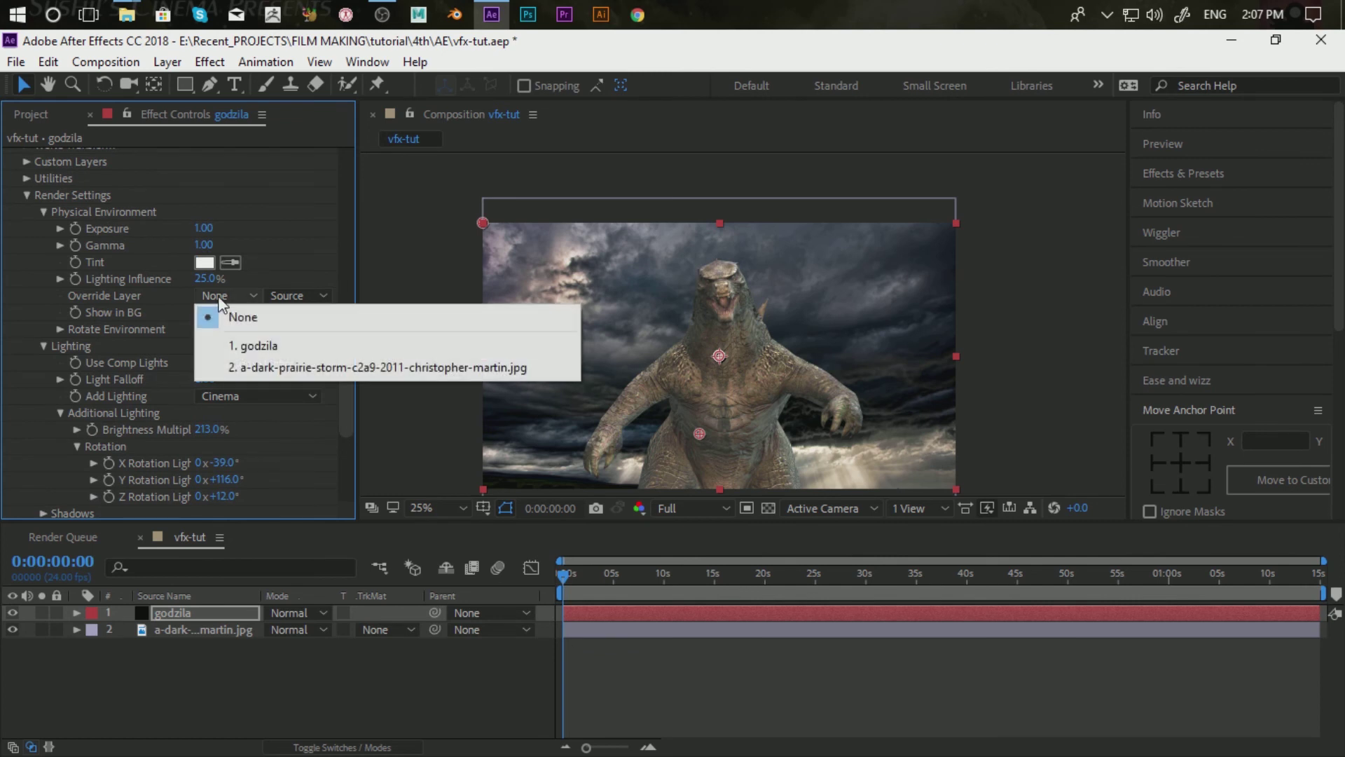
{"action": "left_click", "coordinate": [309, 373]}
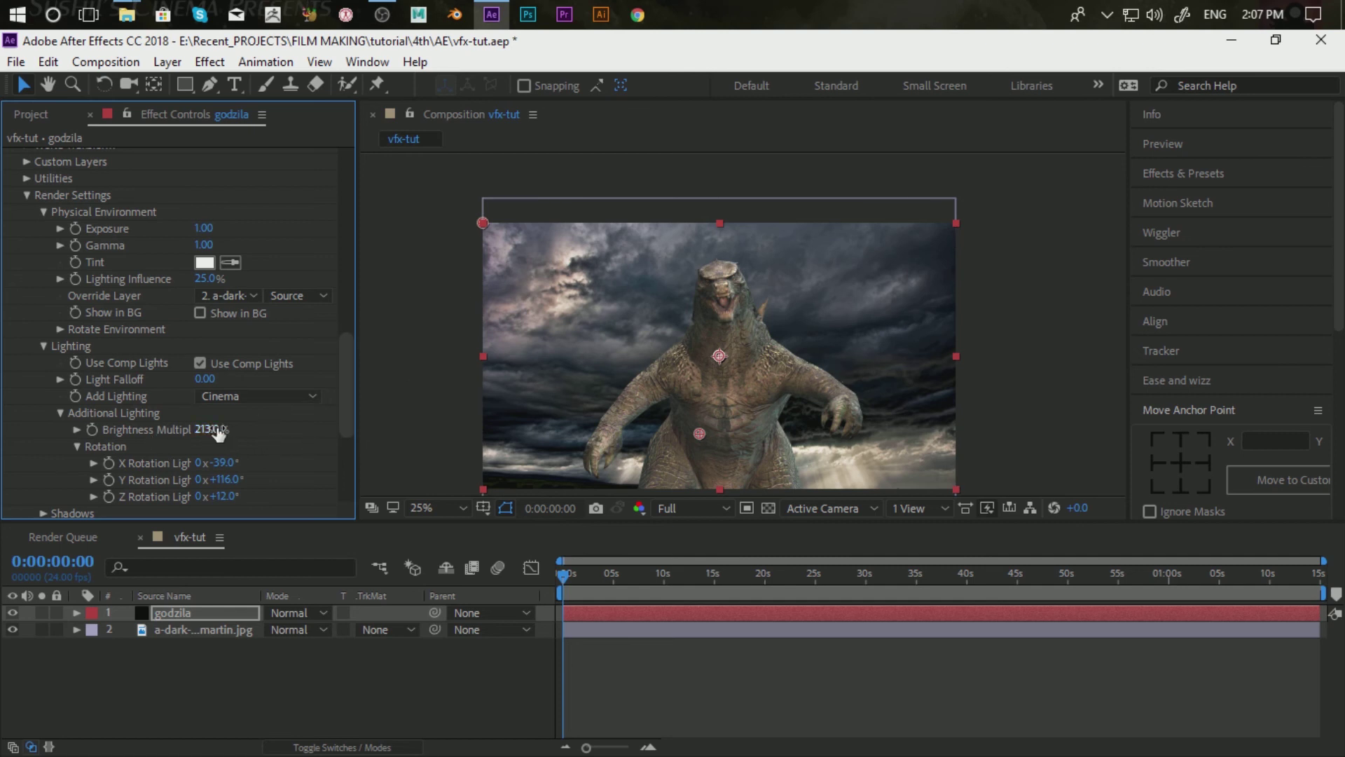
Scrub the Additional Lighting Brightness Multiplier down to 79%, then settle it at 101%.
{"action": "left_click_drag", "start_coordinate": [218, 433], "coordinate": [146, 429]}
{"action": "left_click_drag", "start_coordinate": [210, 429], "coordinate": [194, 429]}
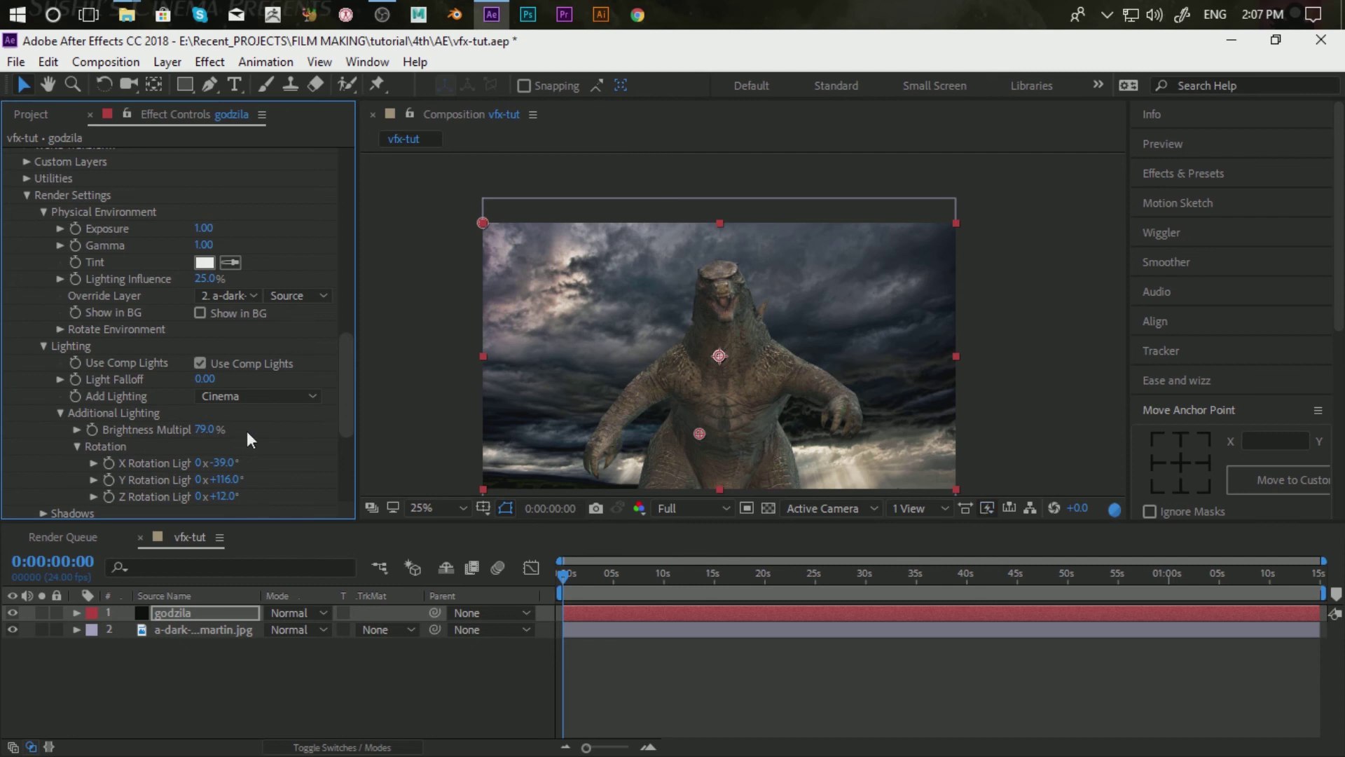
{"action": "left_click_drag", "start_coordinate": [212, 434], "coordinate": [274, 426]}
{"action": "left_click_drag", "start_coordinate": [202, 433], "coordinate": [325, 432]}
{"action": "left_click", "coordinate": [282, 397]}
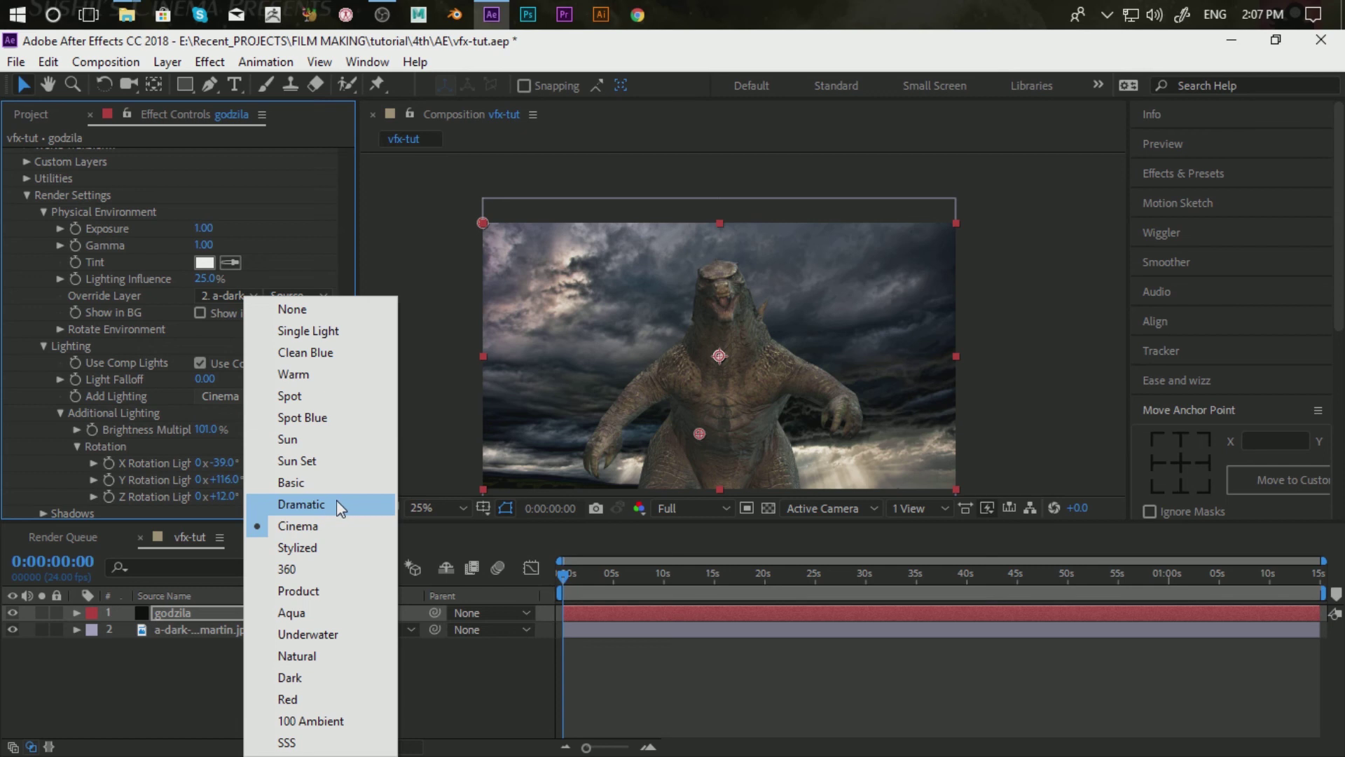
Try the Sun Set Add Lighting preset, then switch Godzilla's lighting to Stylized.
{"action": "left_click", "coordinate": [320, 460]}
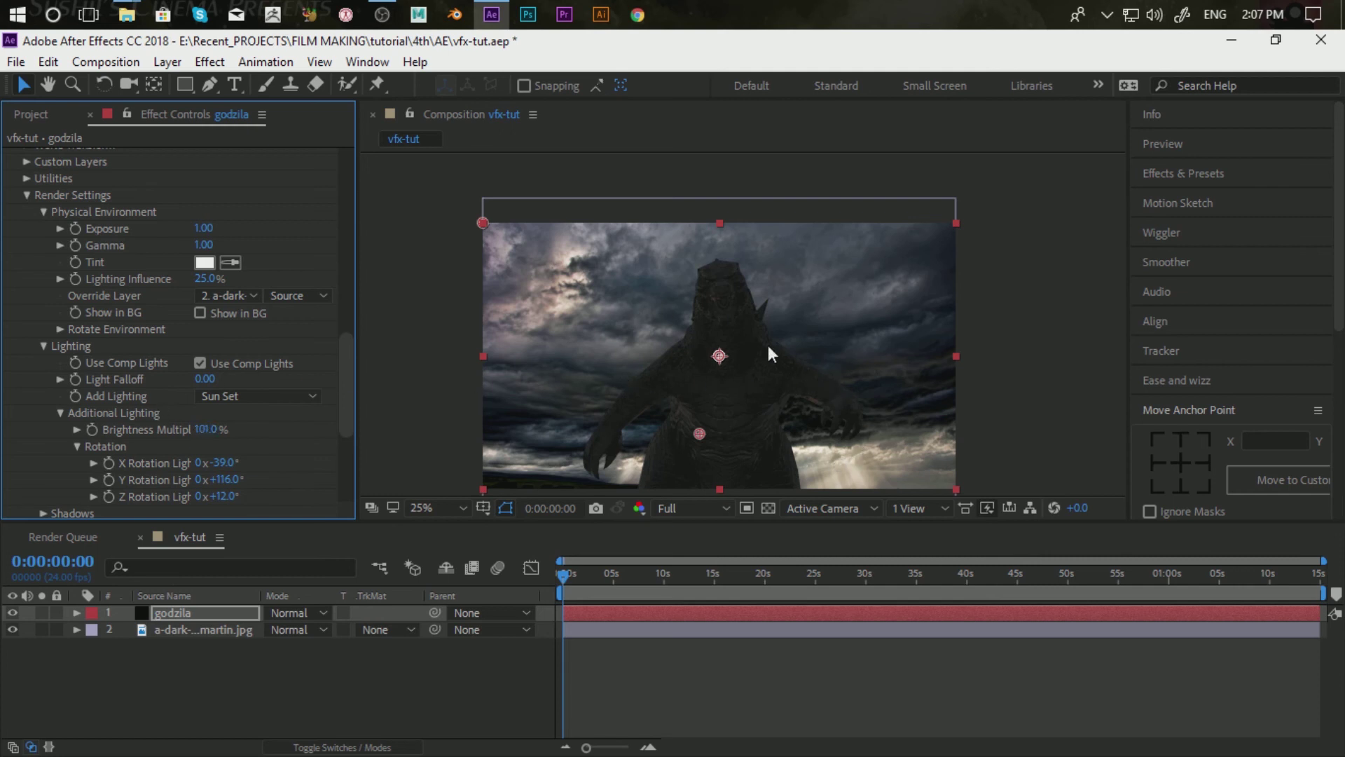
{"action": "left_click", "coordinate": [258, 393]}
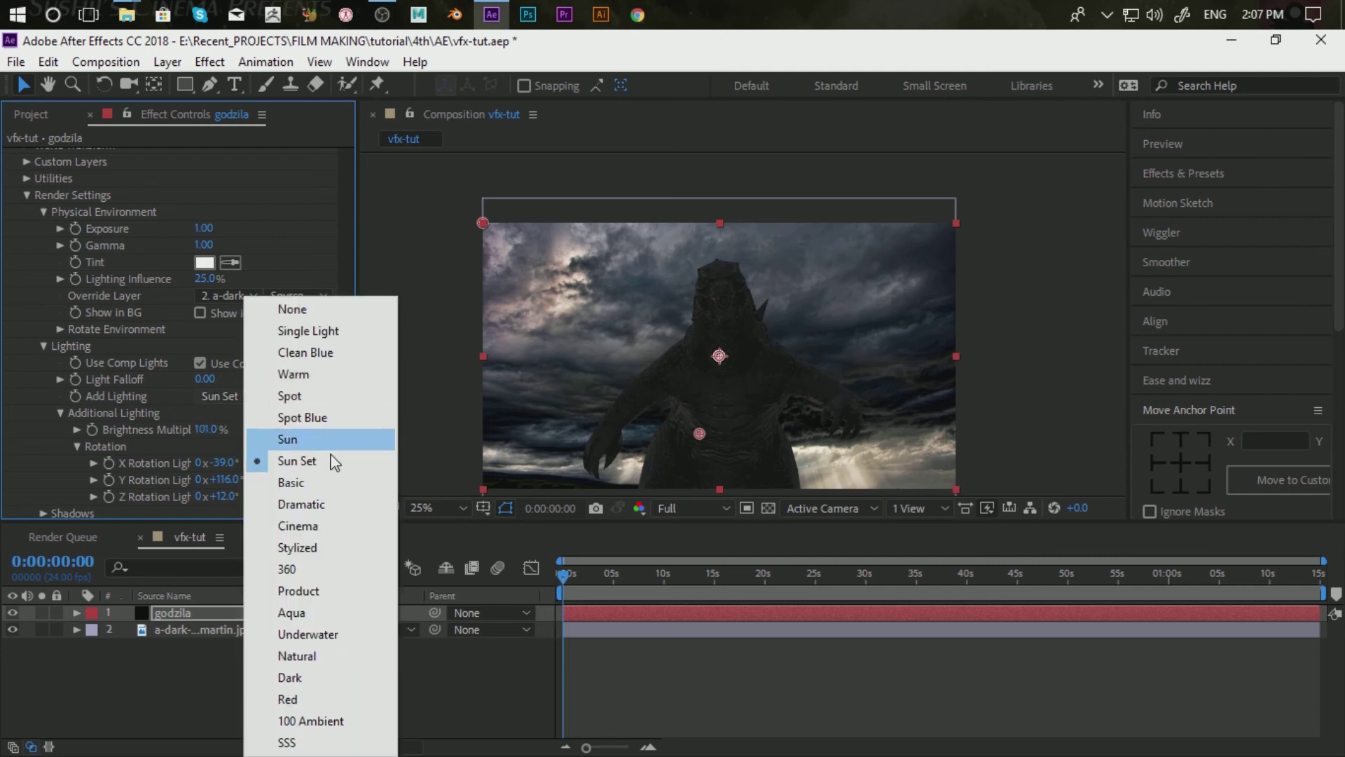
{"action": "left_click", "coordinate": [330, 551]}
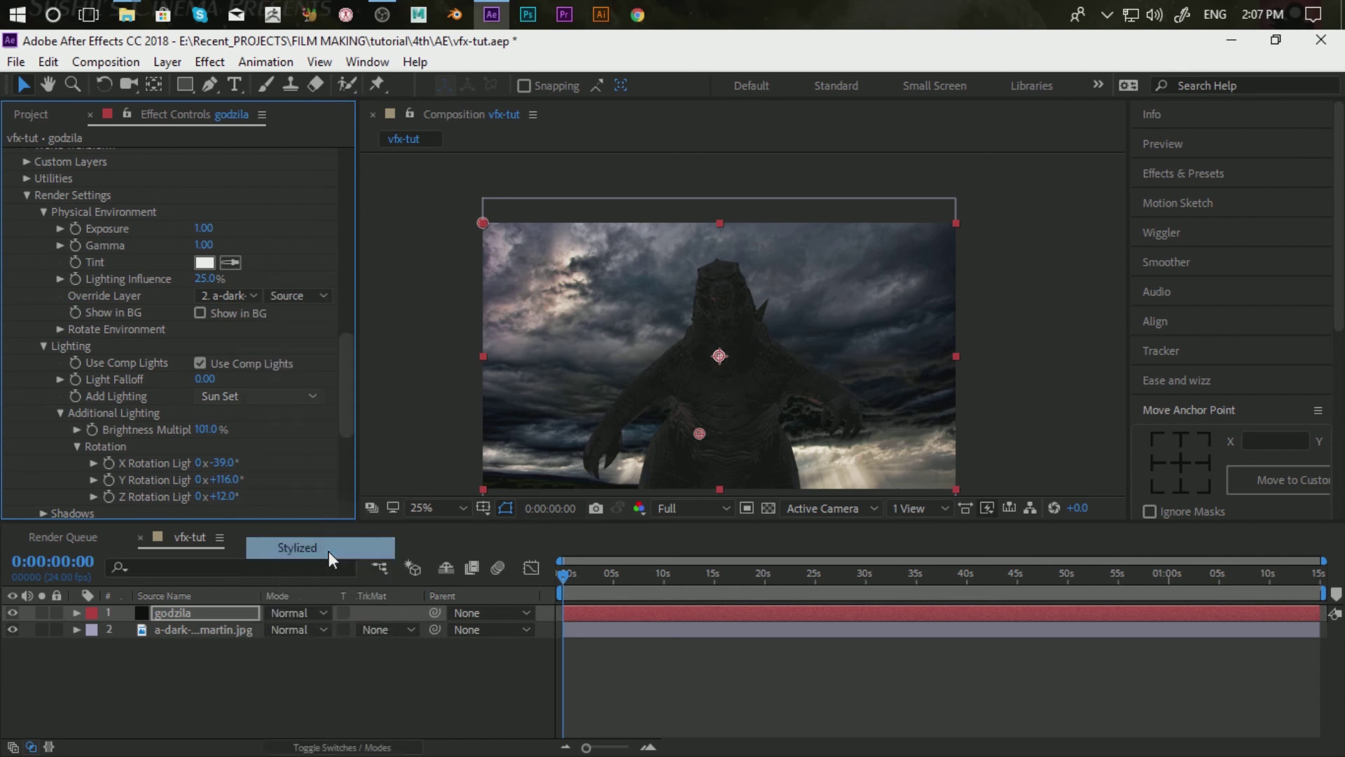
{"action": "left_click", "coordinate": [266, 396]}
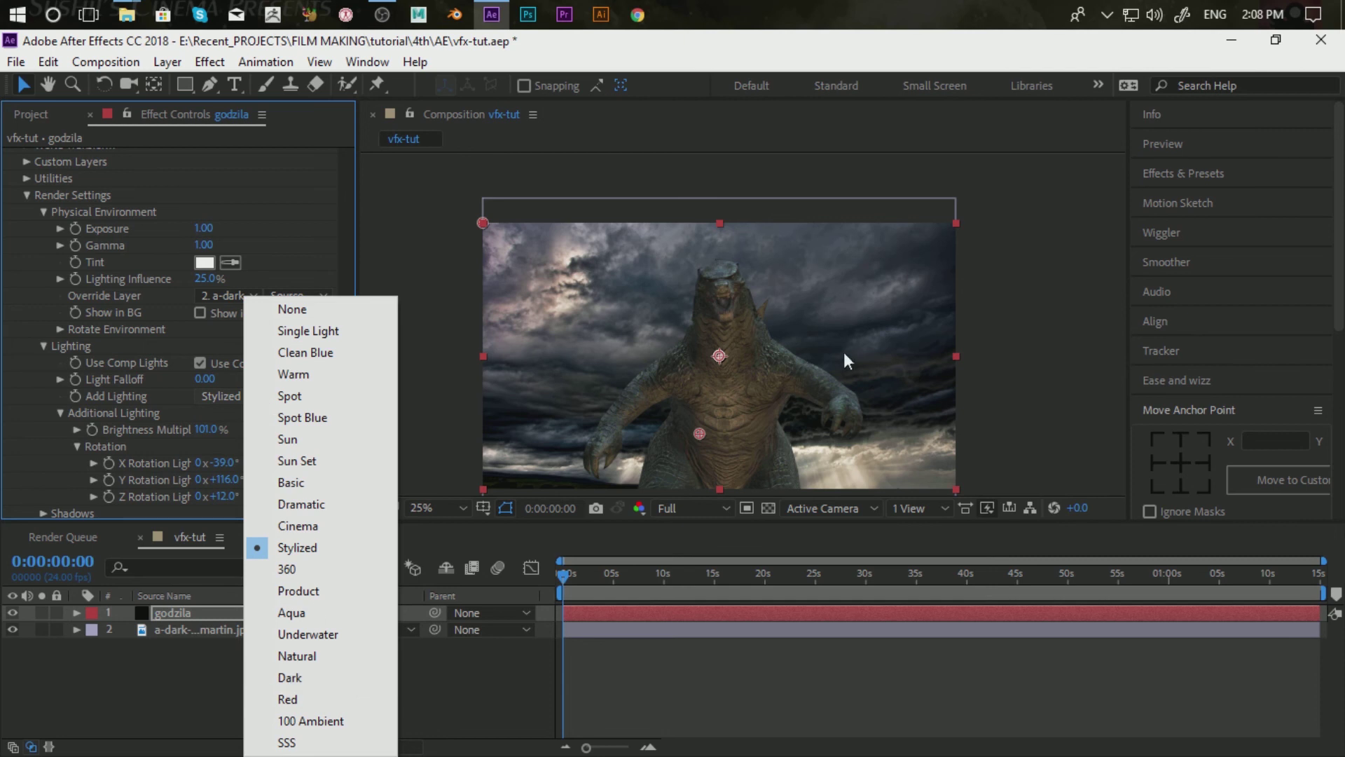
{"action": "left_click", "coordinate": [814, 696]}
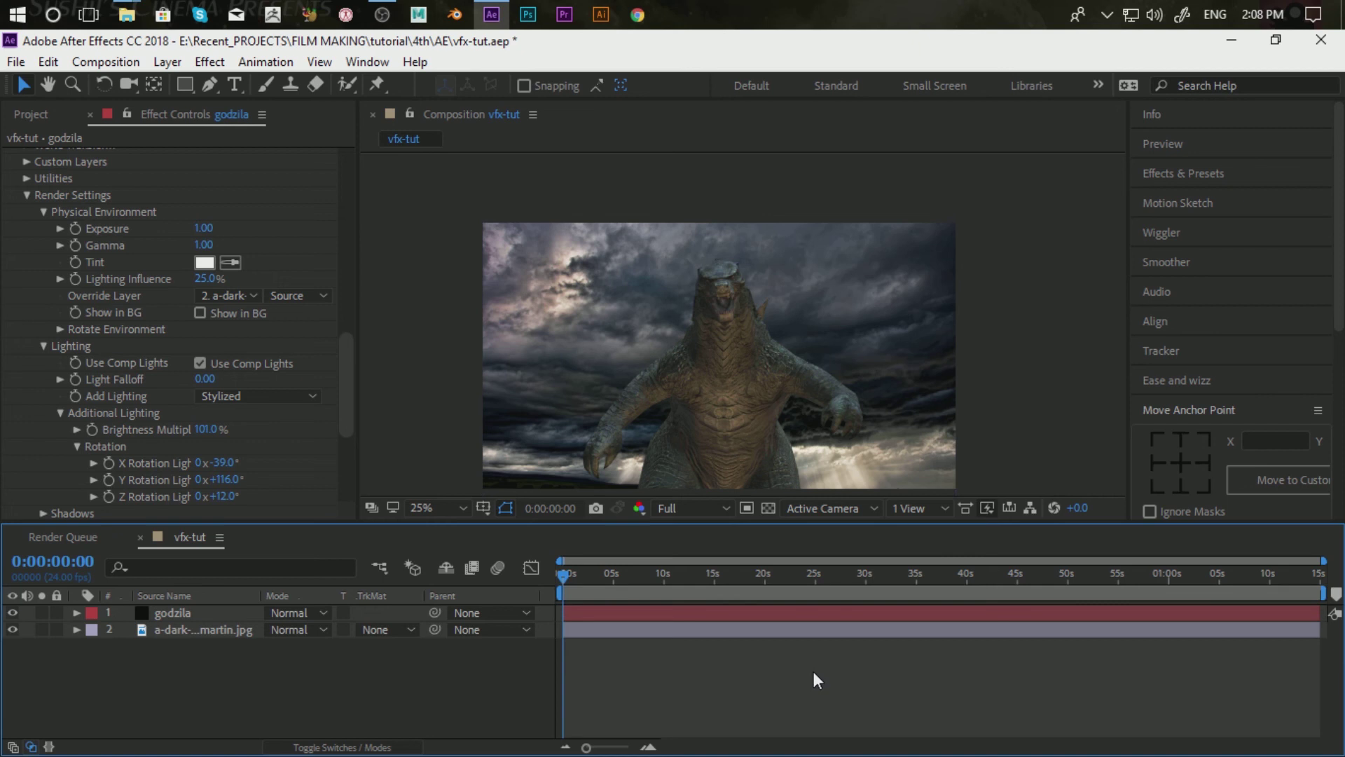
{"action": "key", "text": "space"}
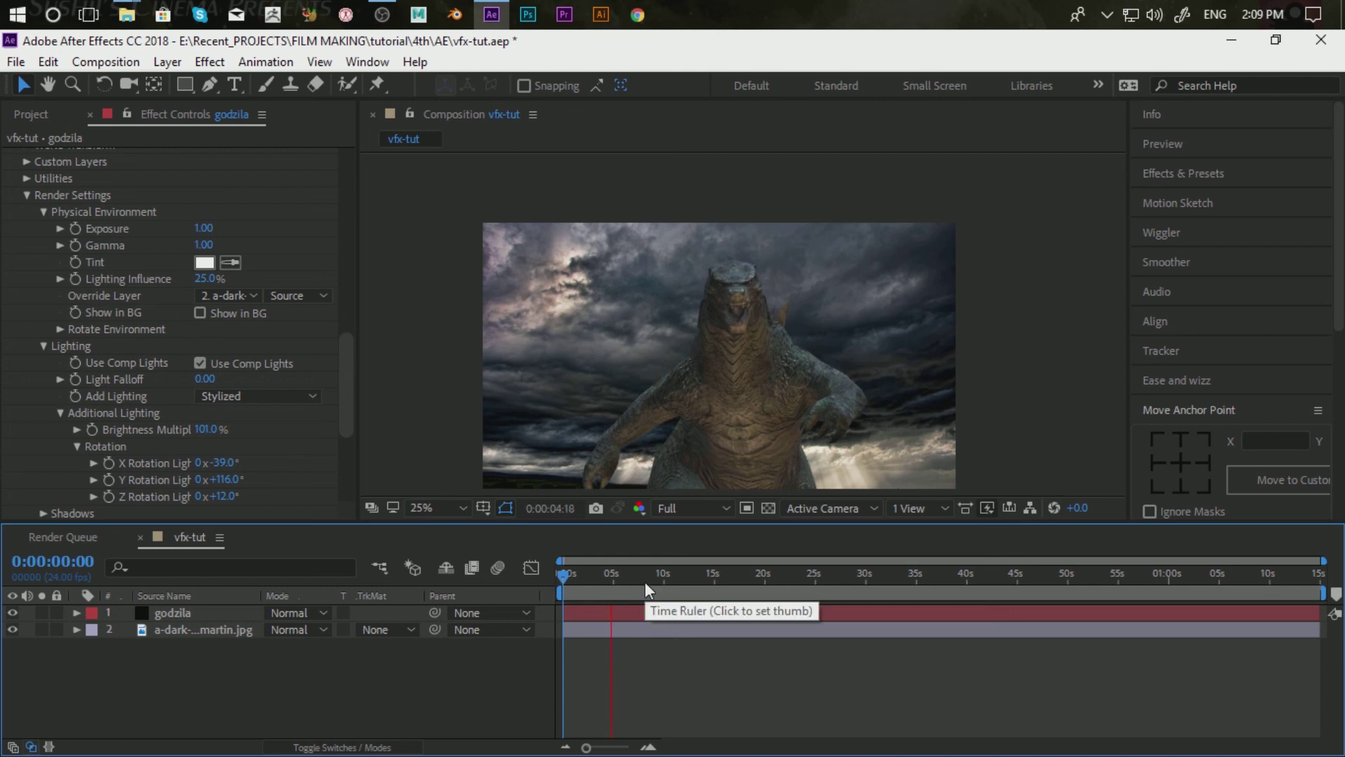
Stop the preview, return the playhead to 0:00:00:00, and replay the composition from the start.
{"action": "left_click", "coordinate": [774, 671]}
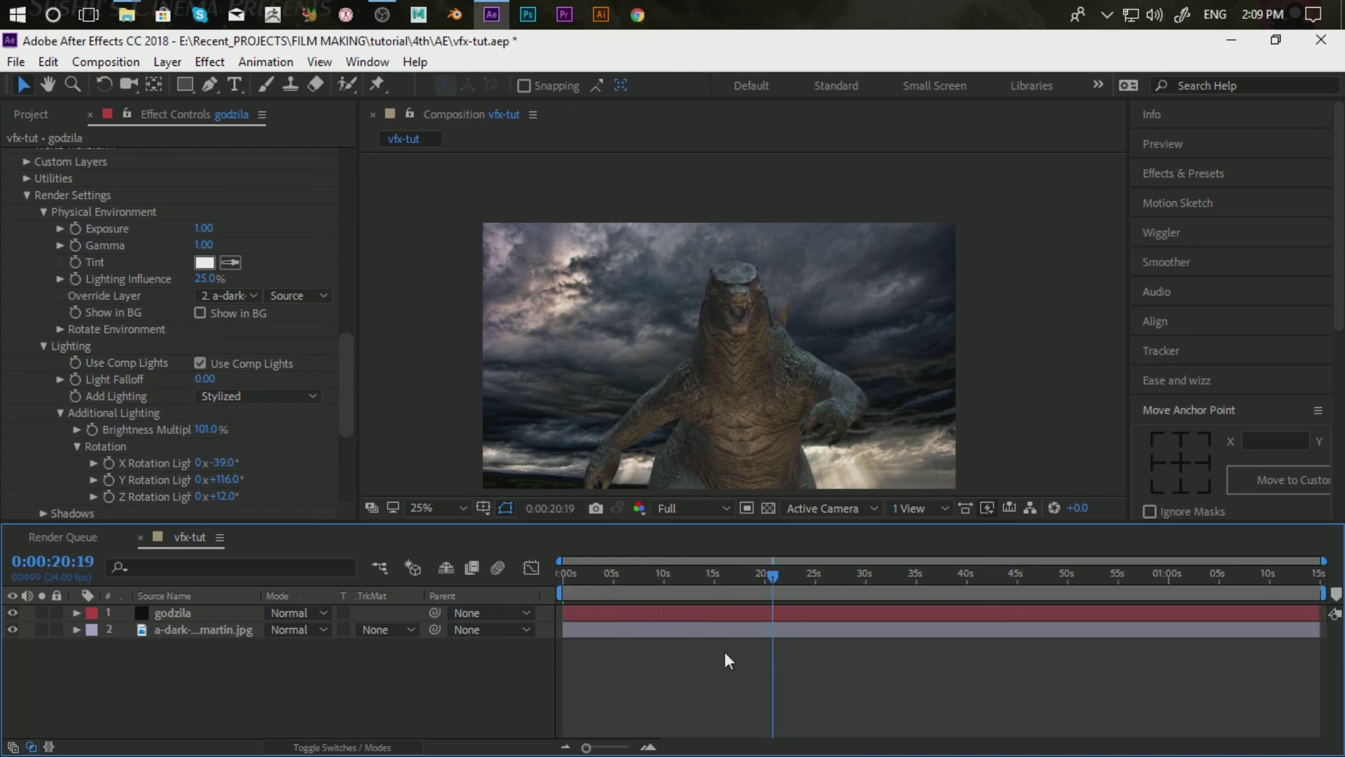
{"action": "left_click_drag", "start_coordinate": [570, 579], "coordinate": [536, 578]}
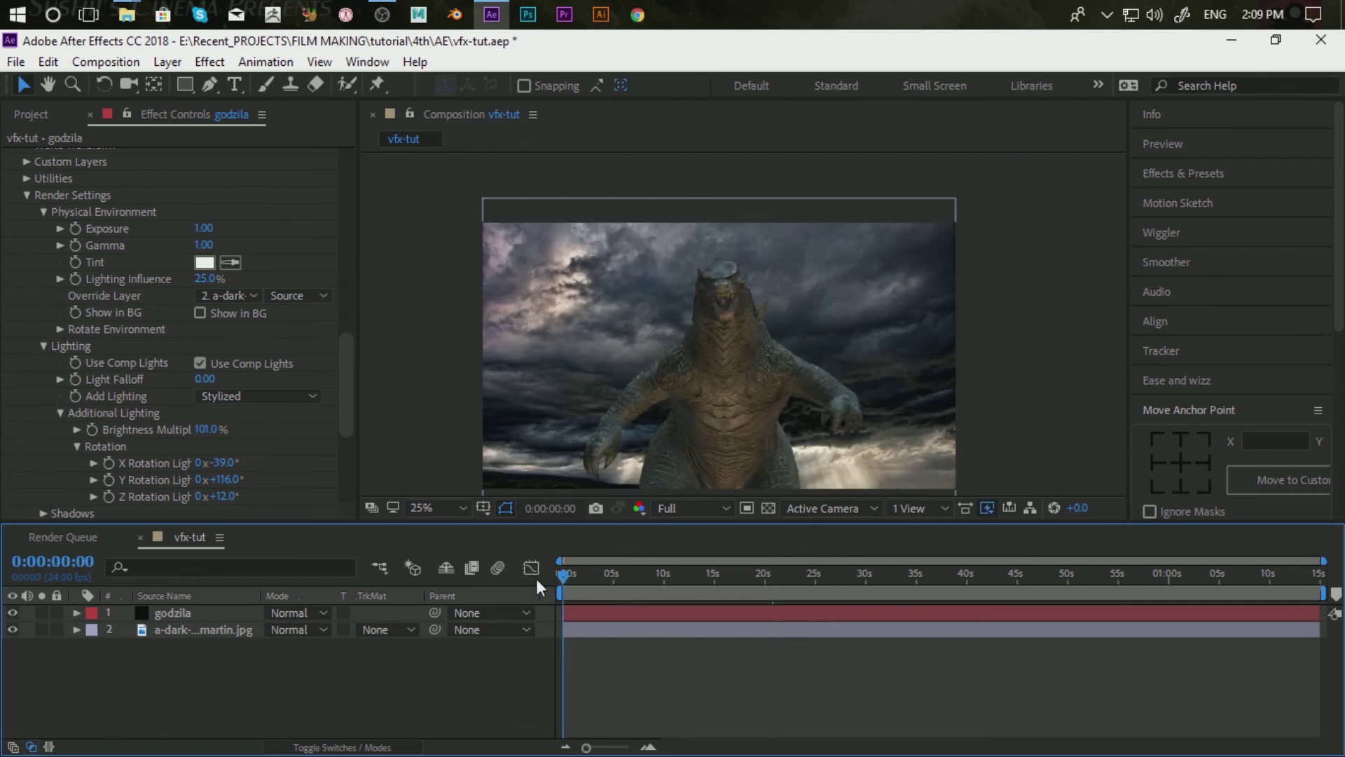
{"action": "key", "text": "space"}
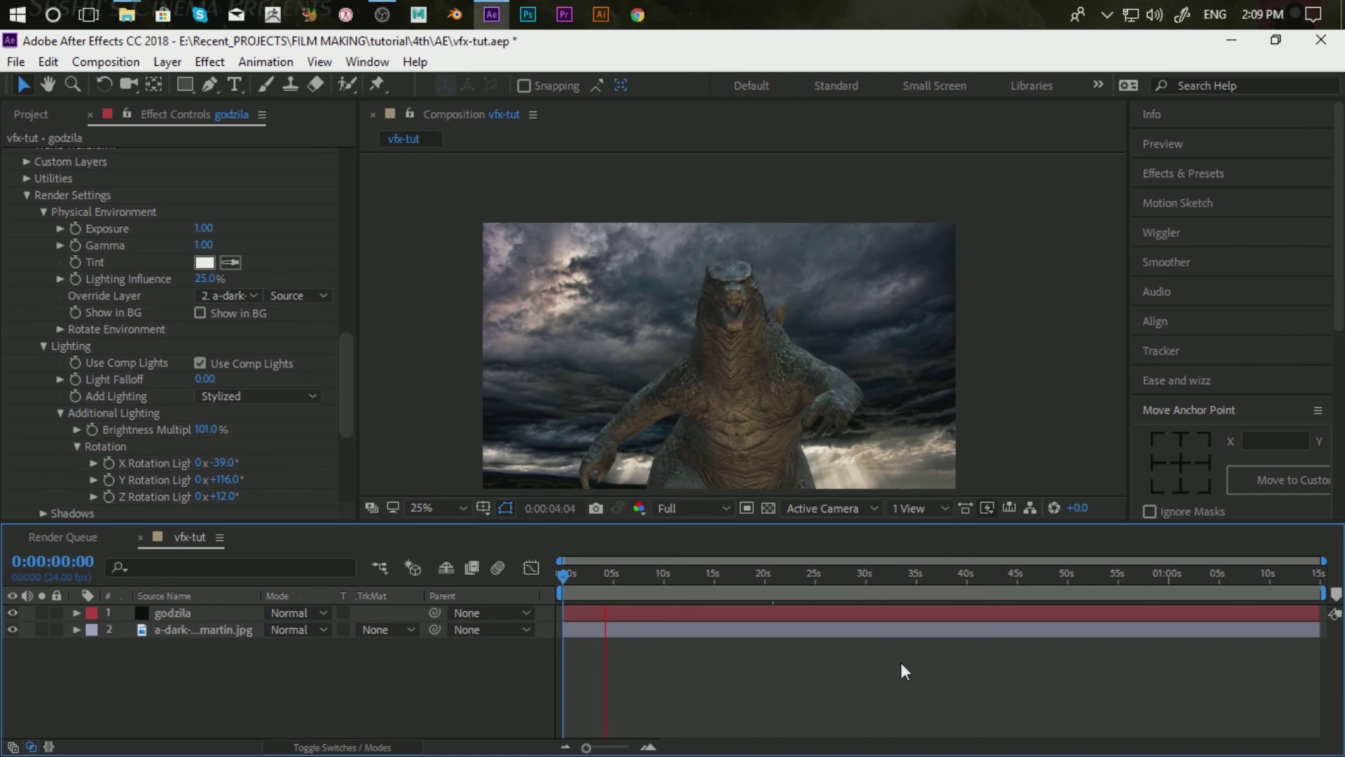
{"action": "left_click", "coordinate": [564, 581]}
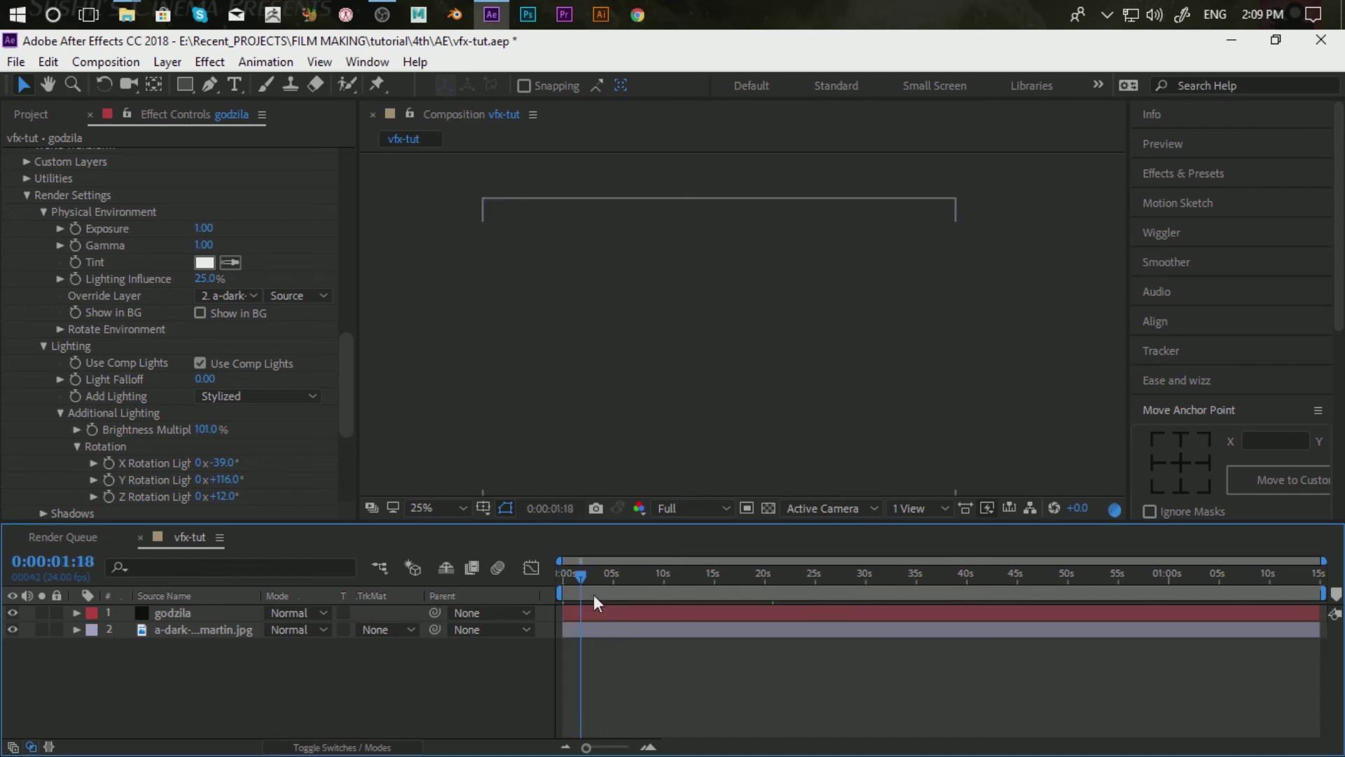
Drop the viewer resolution to Quarter, set Preview Skip to 0, and restart playback.
{"action": "left_click", "coordinate": [674, 507]}
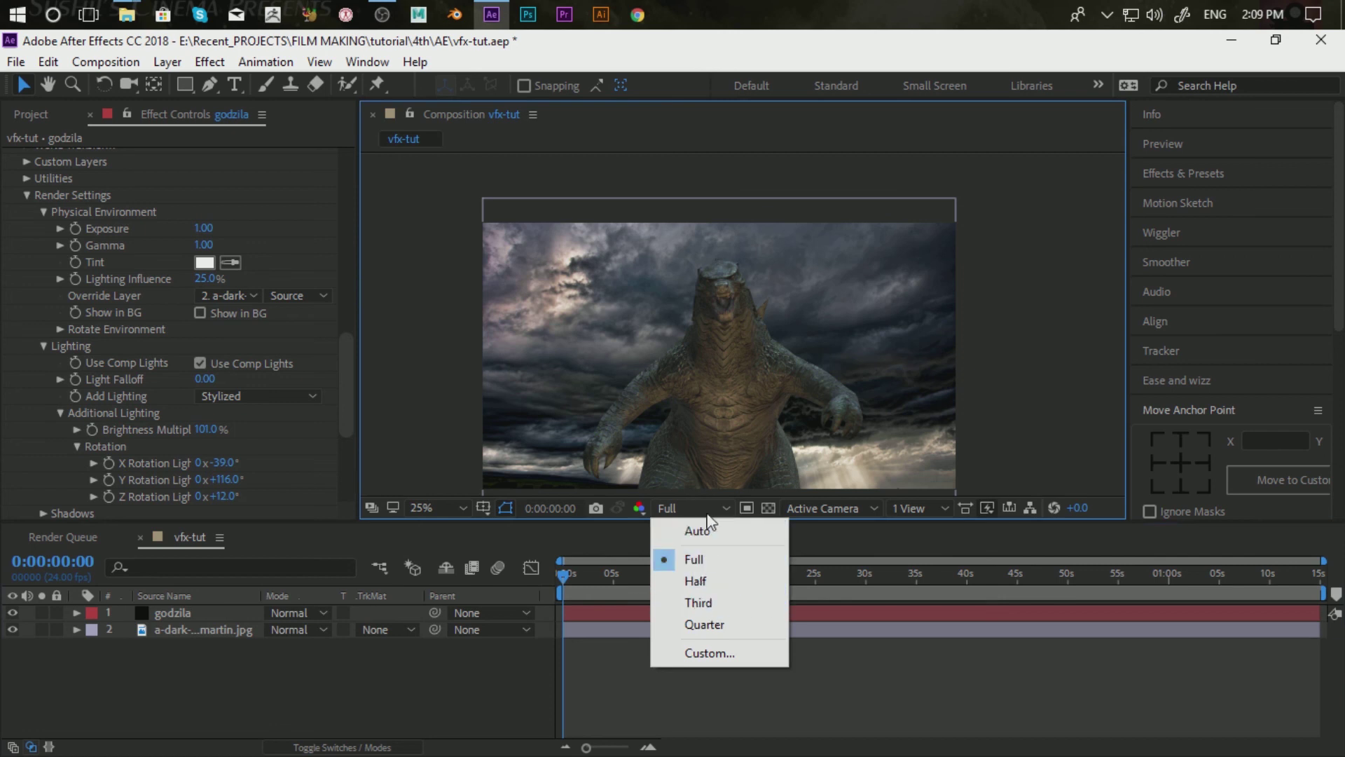
{"action": "left_click", "coordinate": [706, 623]}
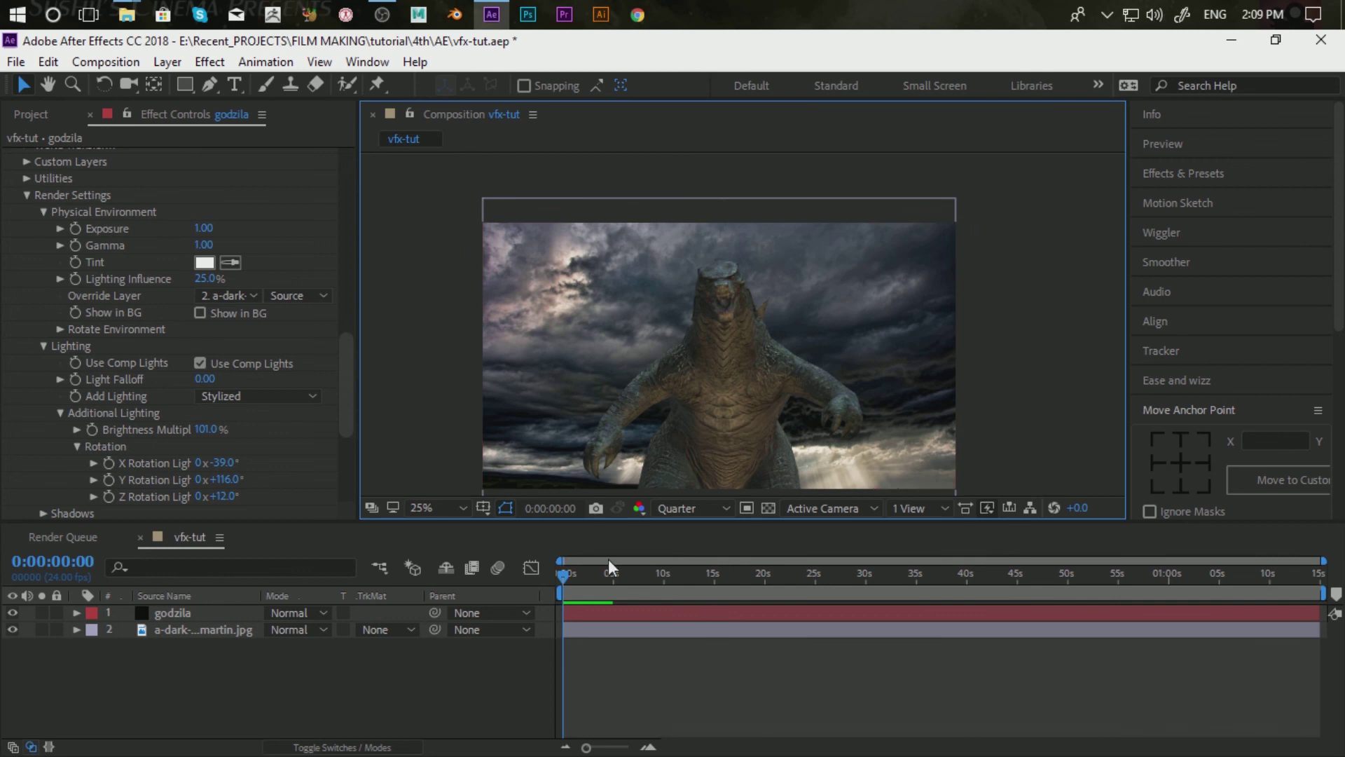
{"action": "left_click", "coordinate": [1175, 145]}
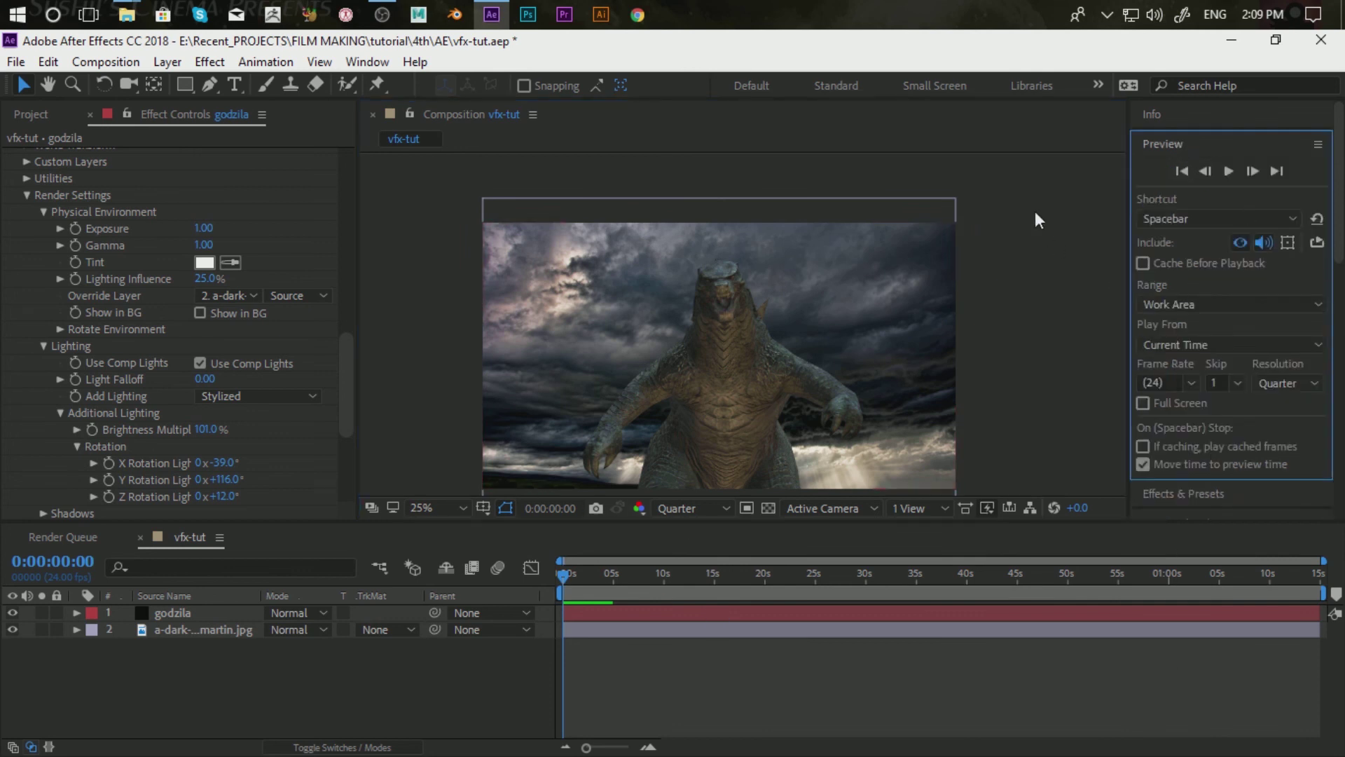
{"action": "left_click", "coordinate": [1238, 382]}
{"action": "left_click", "coordinate": [1244, 404]}
{"action": "left_click", "coordinate": [1198, 142]}
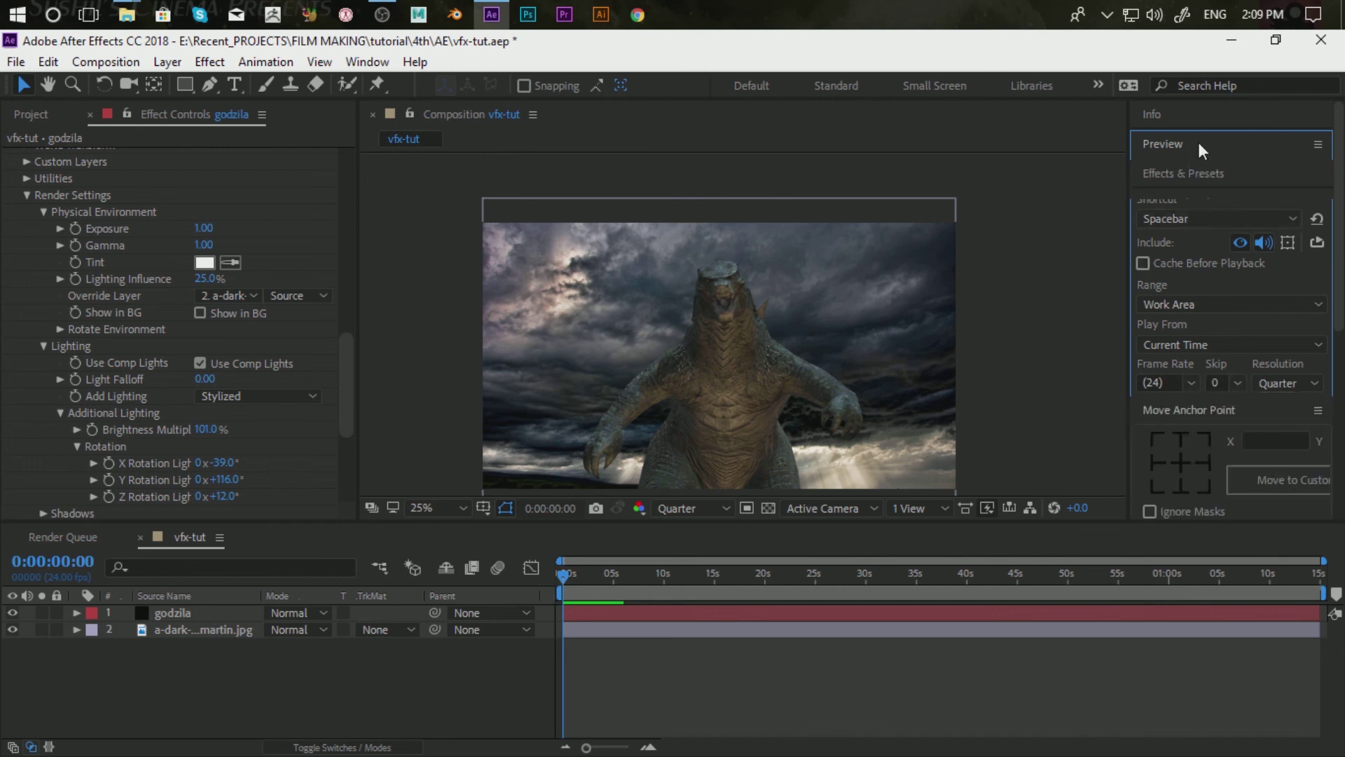
{"action": "left_click", "coordinate": [645, 650]}
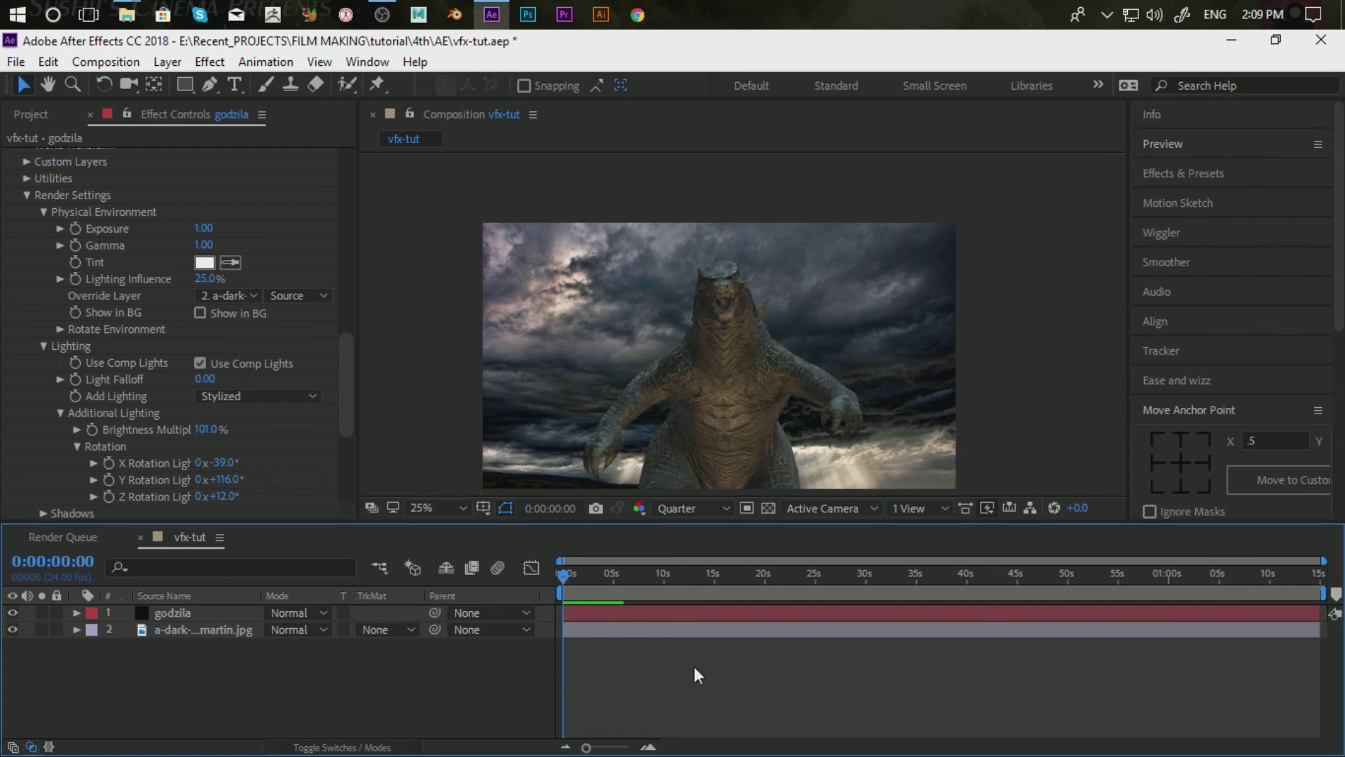
{"action": "key", "text": "space"}
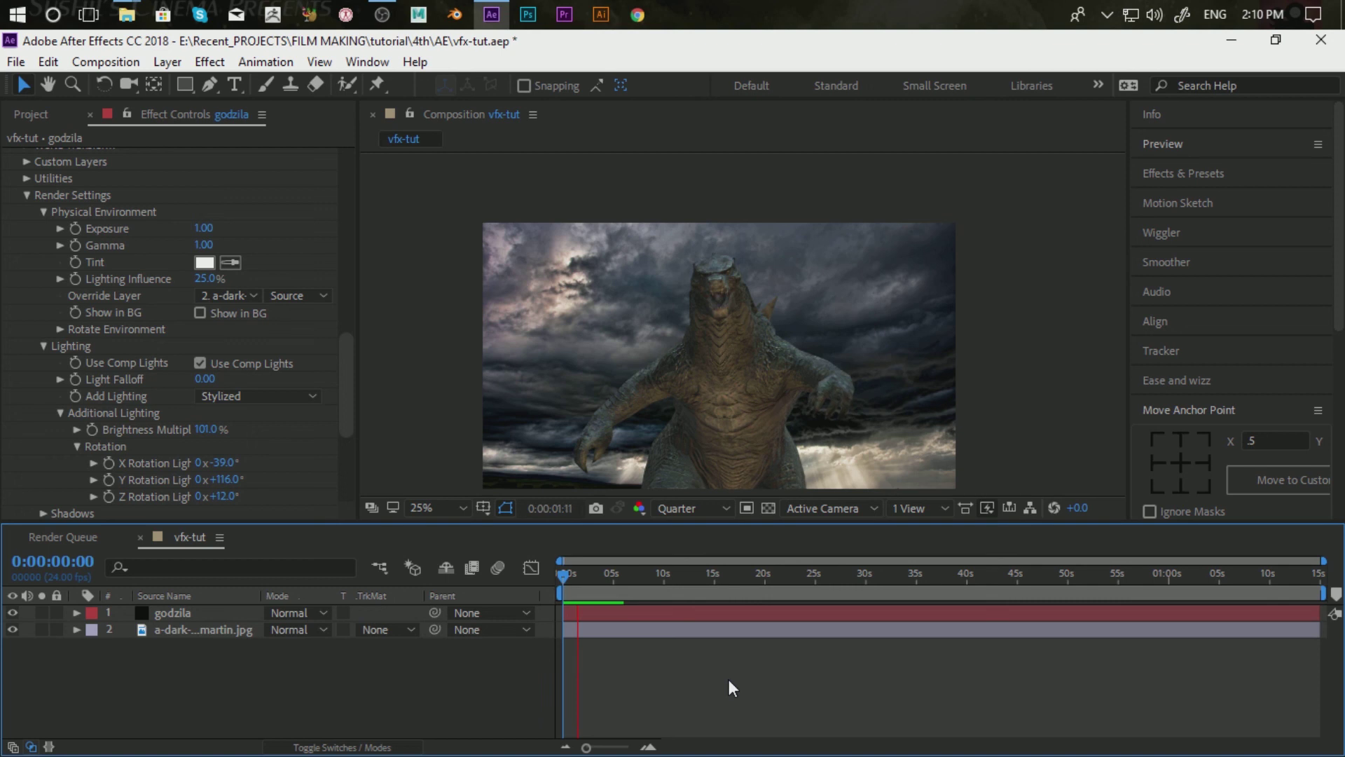
Stop the preview, replay it from the start, and stop it again.
{"action": "left_click", "coordinate": [562, 577]}
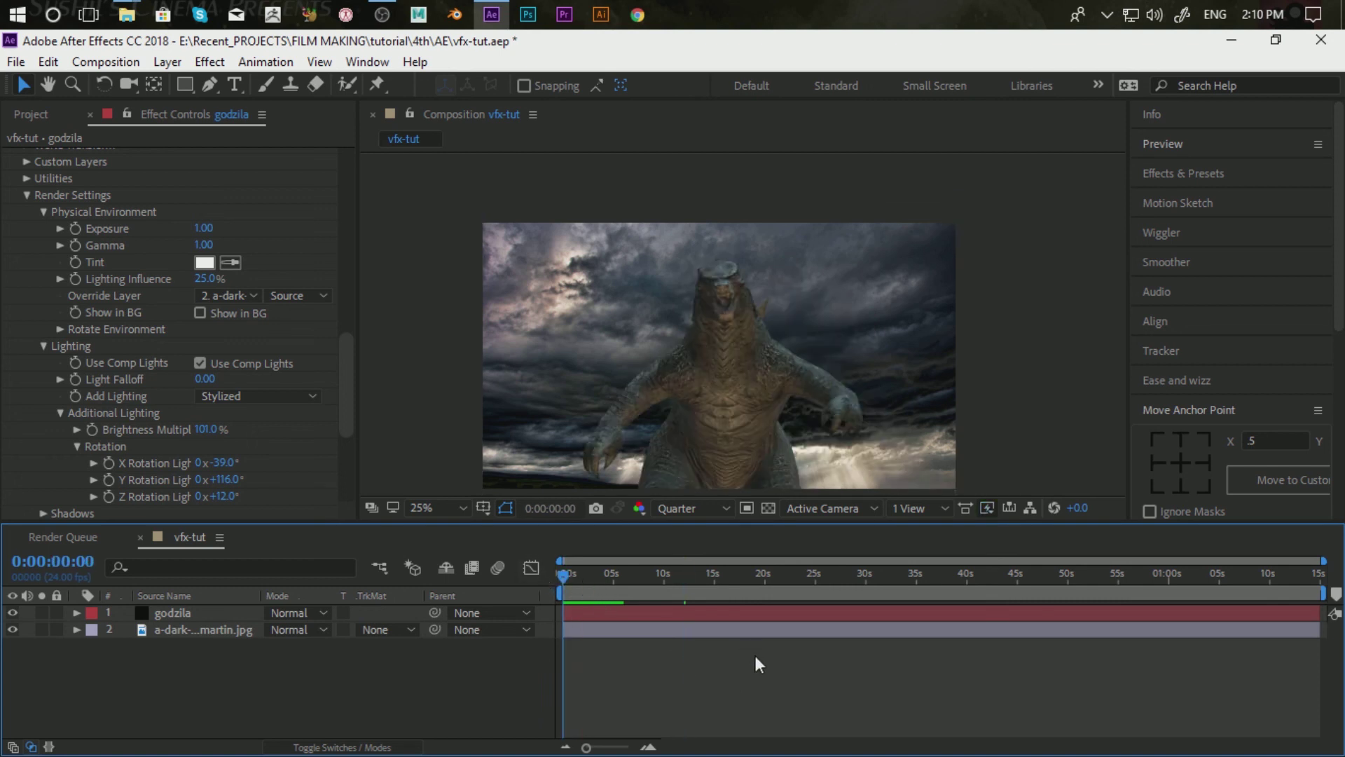
{"action": "key", "text": "space"}
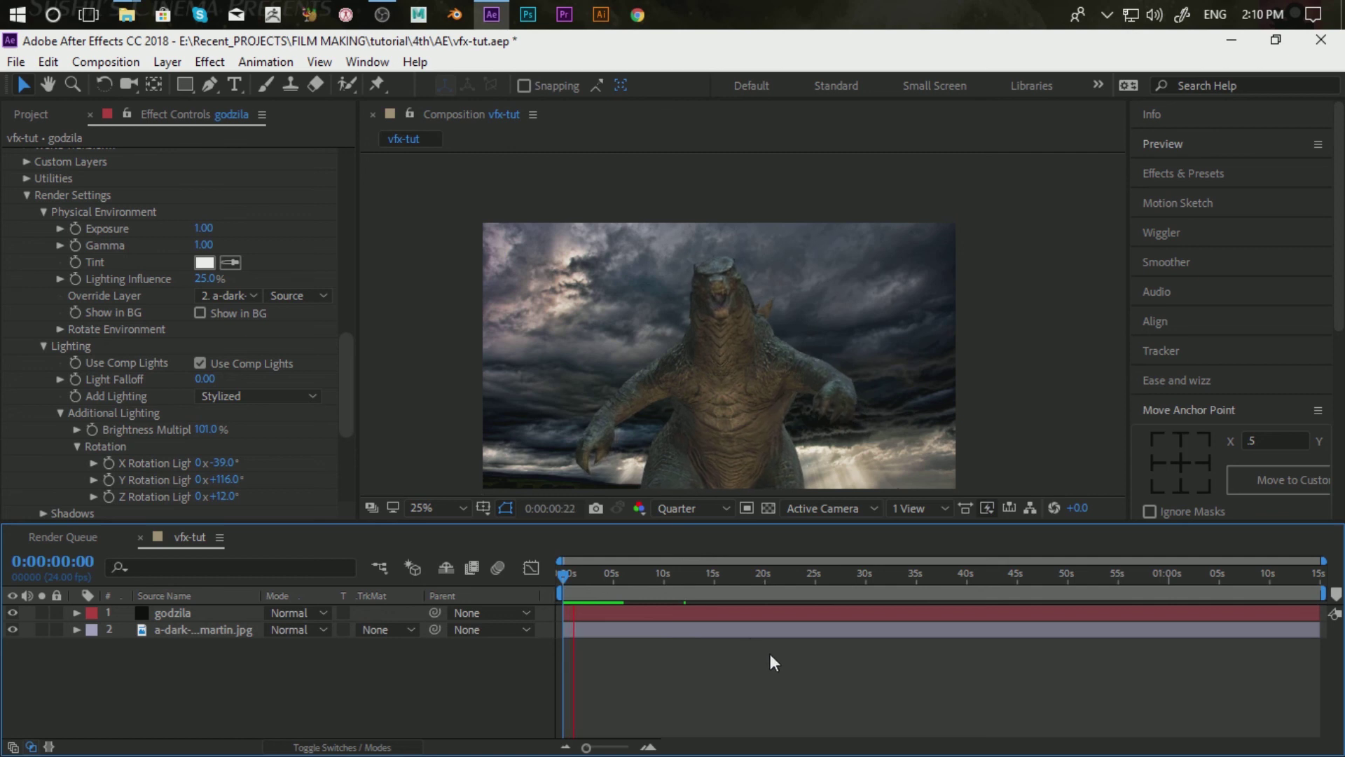
{"action": "left_click", "coordinate": [564, 573]}
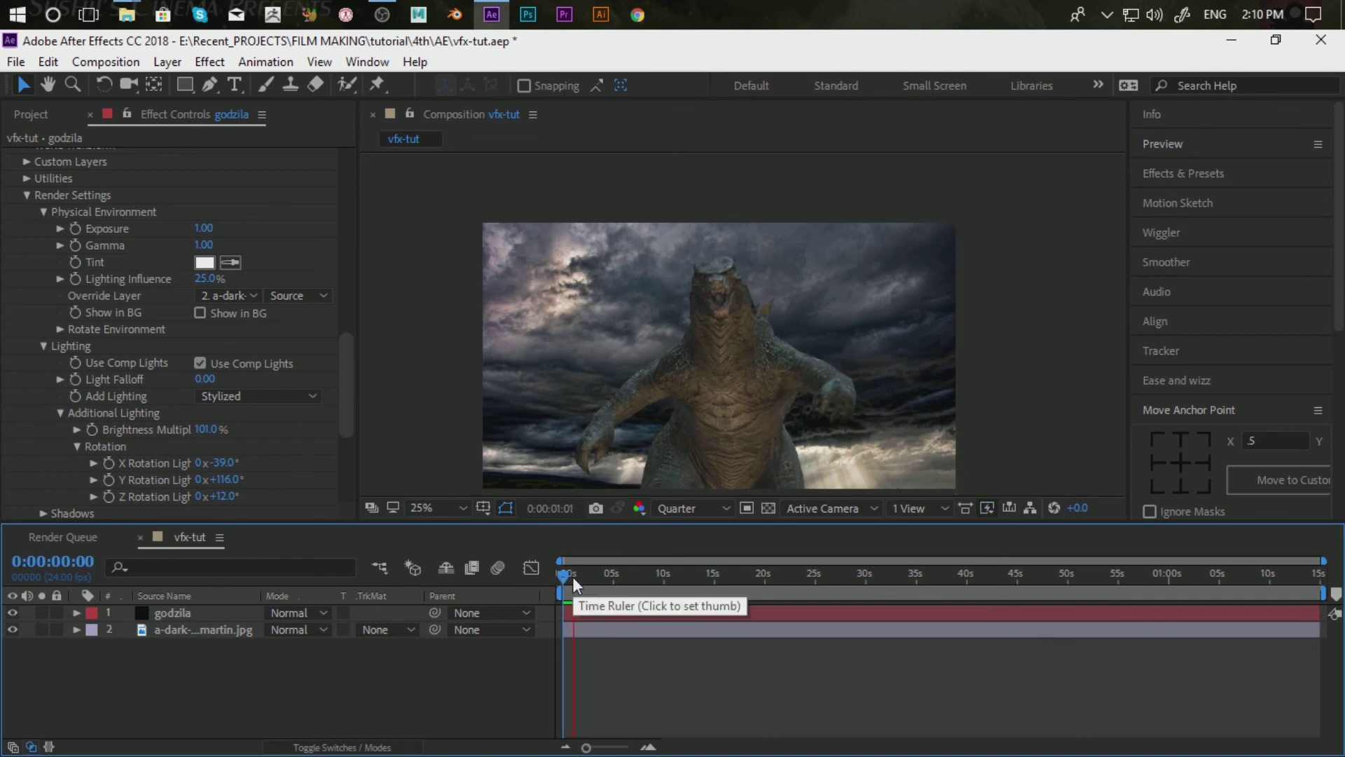
Scrub forward through the camera move, then back to the close-up at 0:00:16:14.
{"action": "mouse_move", "coordinate": [573, 577]}
{"action": "left_mouse_down"}
{"action": "mouse_move", "coordinate": [786, 589]}
{"action": "mouse_move", "coordinate": [876, 624]}
{"action": "left_mouse_up"}
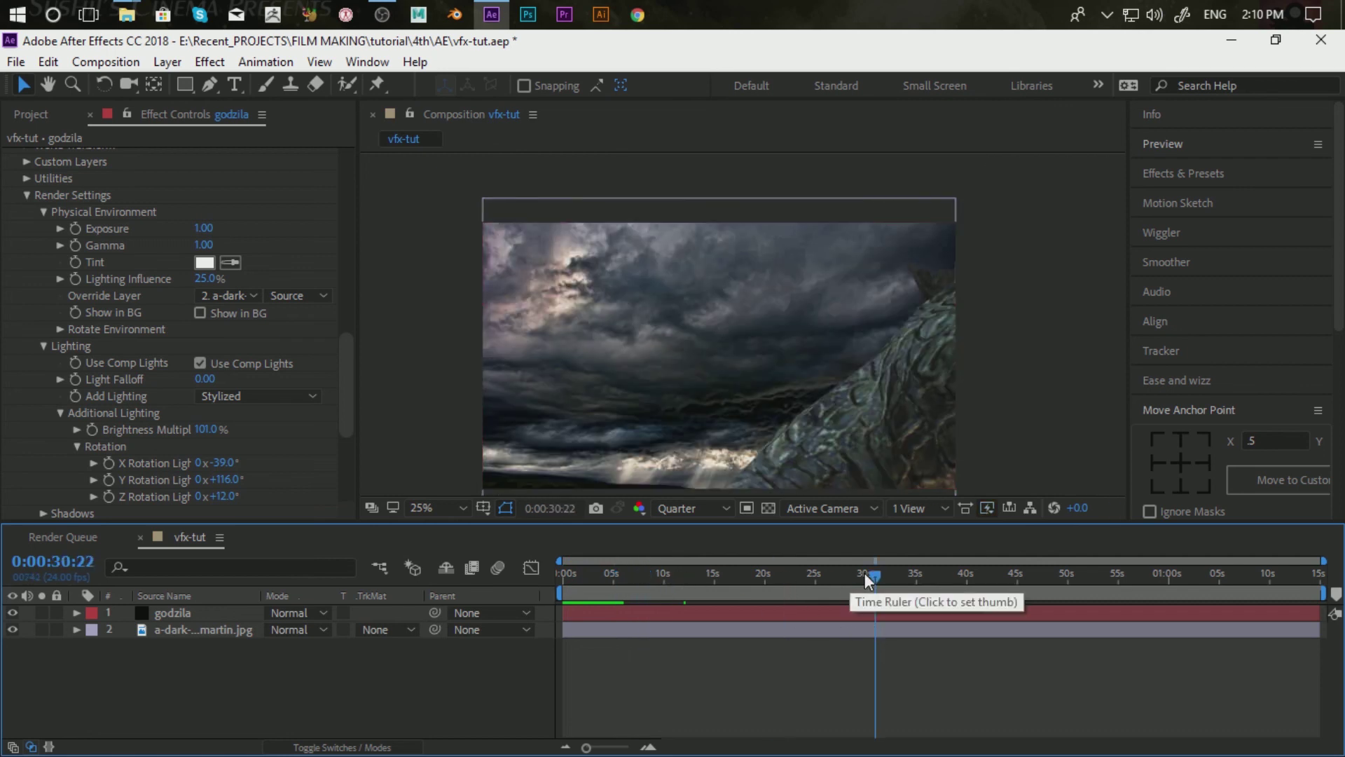
{"action": "left_click_drag", "start_coordinate": [841, 575], "coordinate": [836, 574]}
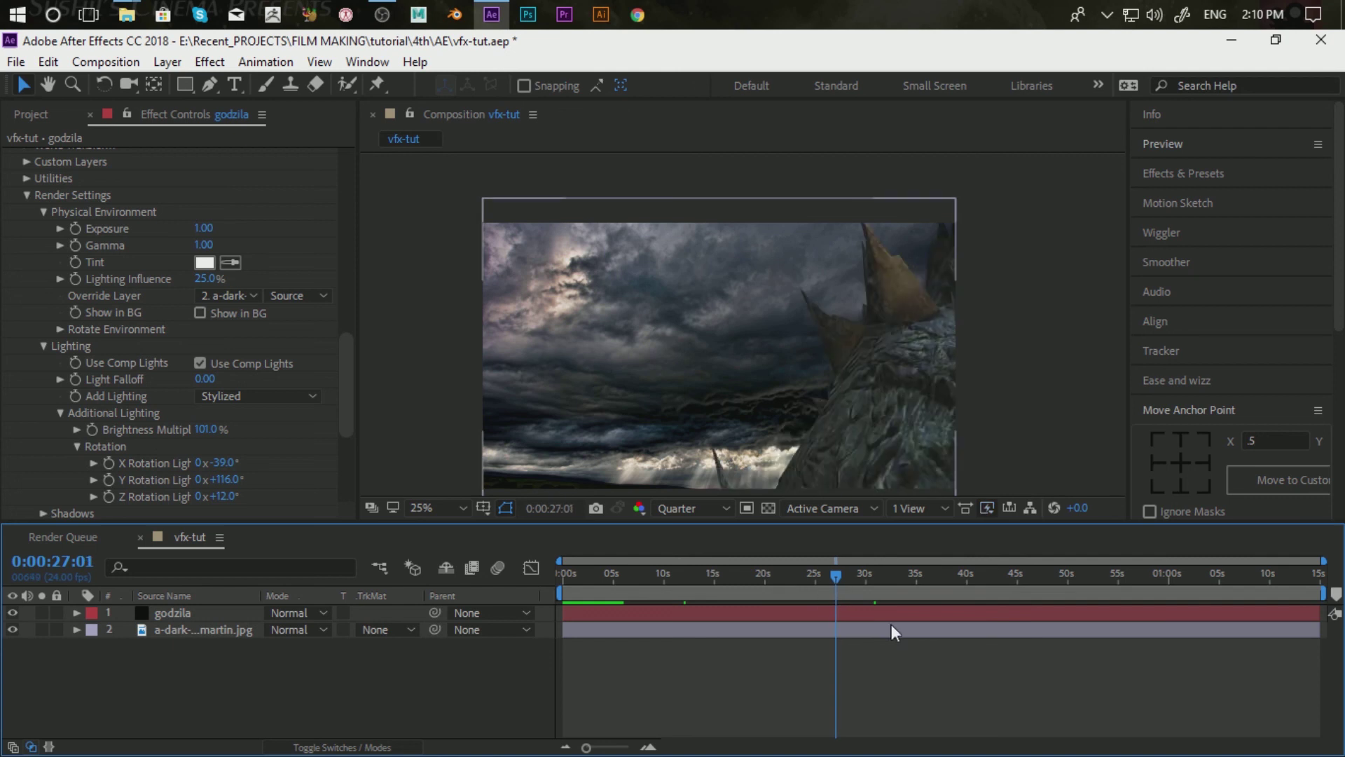
{"action": "left_click_drag", "start_coordinate": [831, 577], "coordinate": [804, 572]}
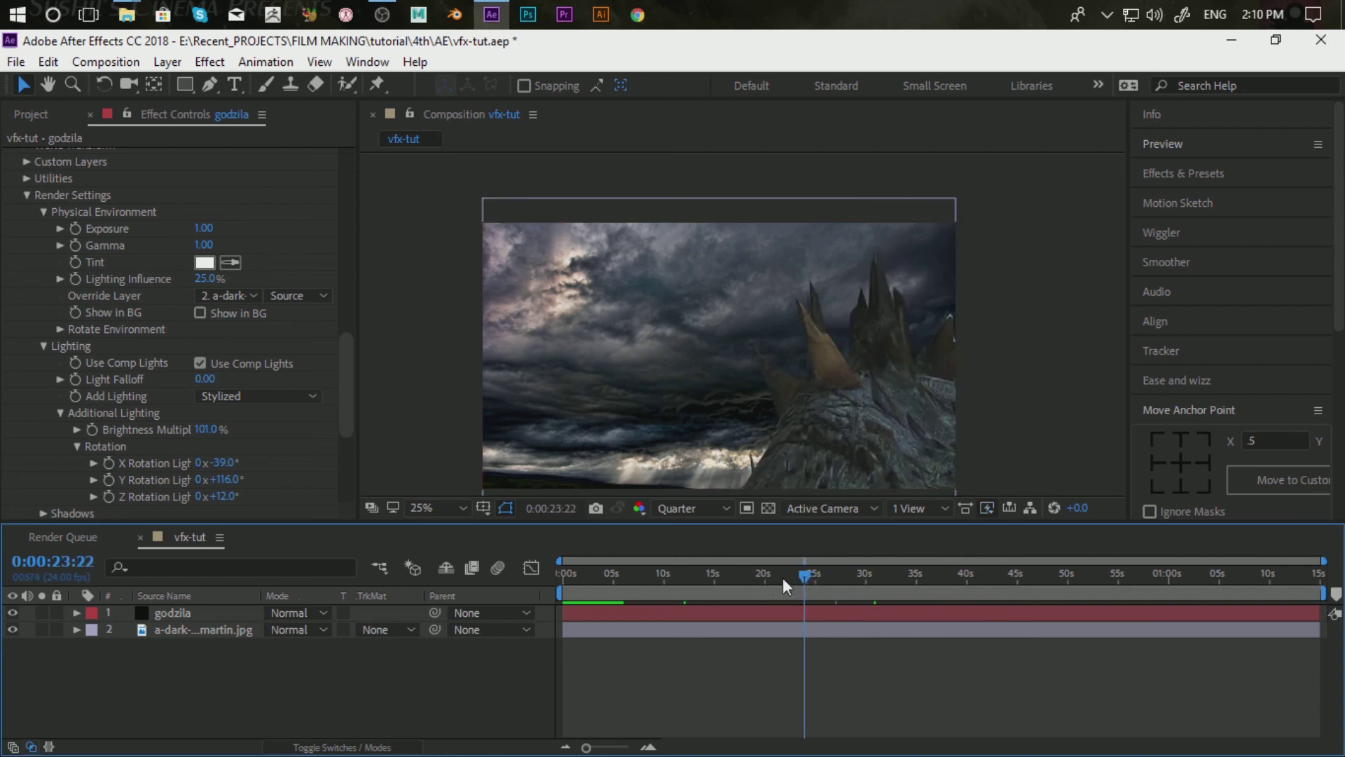
{"action": "left_click_drag", "start_coordinate": [804, 574], "coordinate": [730, 579]}
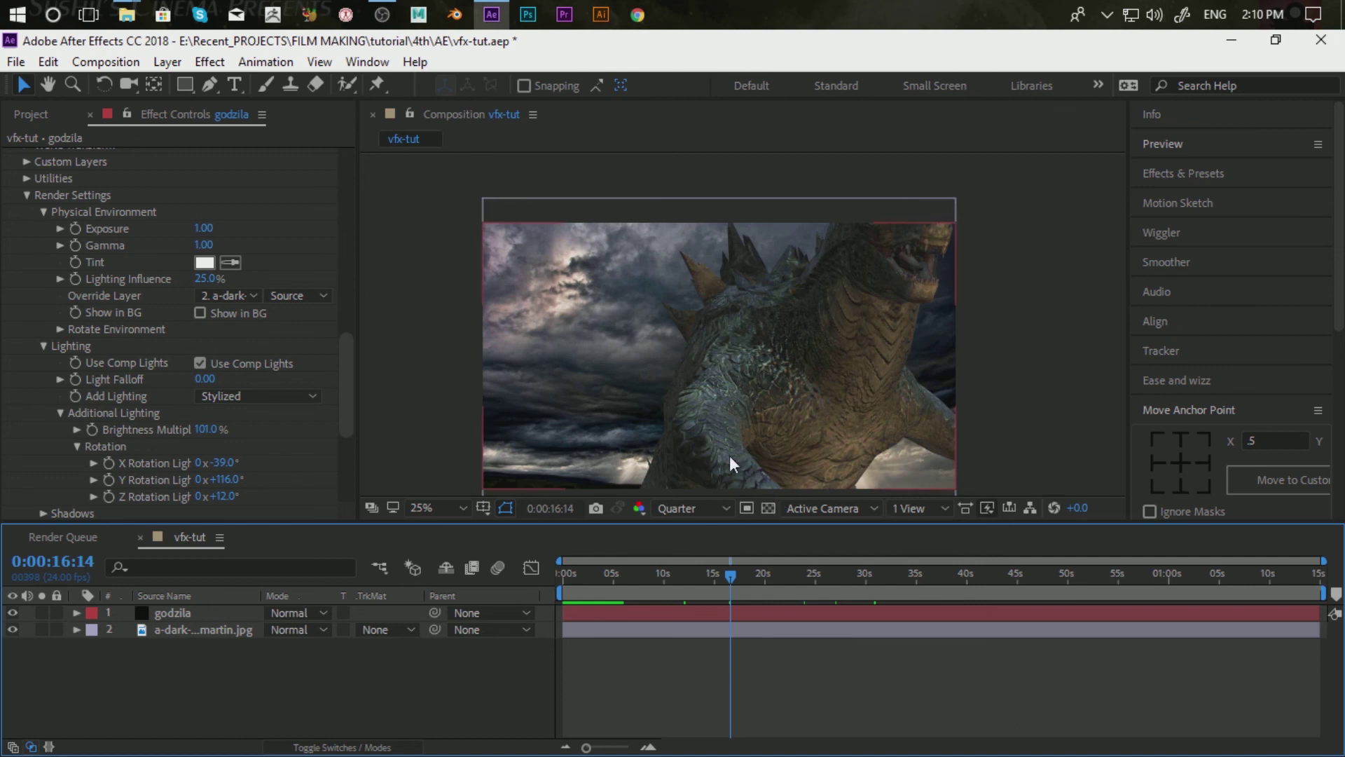
{"action": "scroll", "coordinate": [768, 415], "scroll_direction": "up", "scroll_amount": 2}
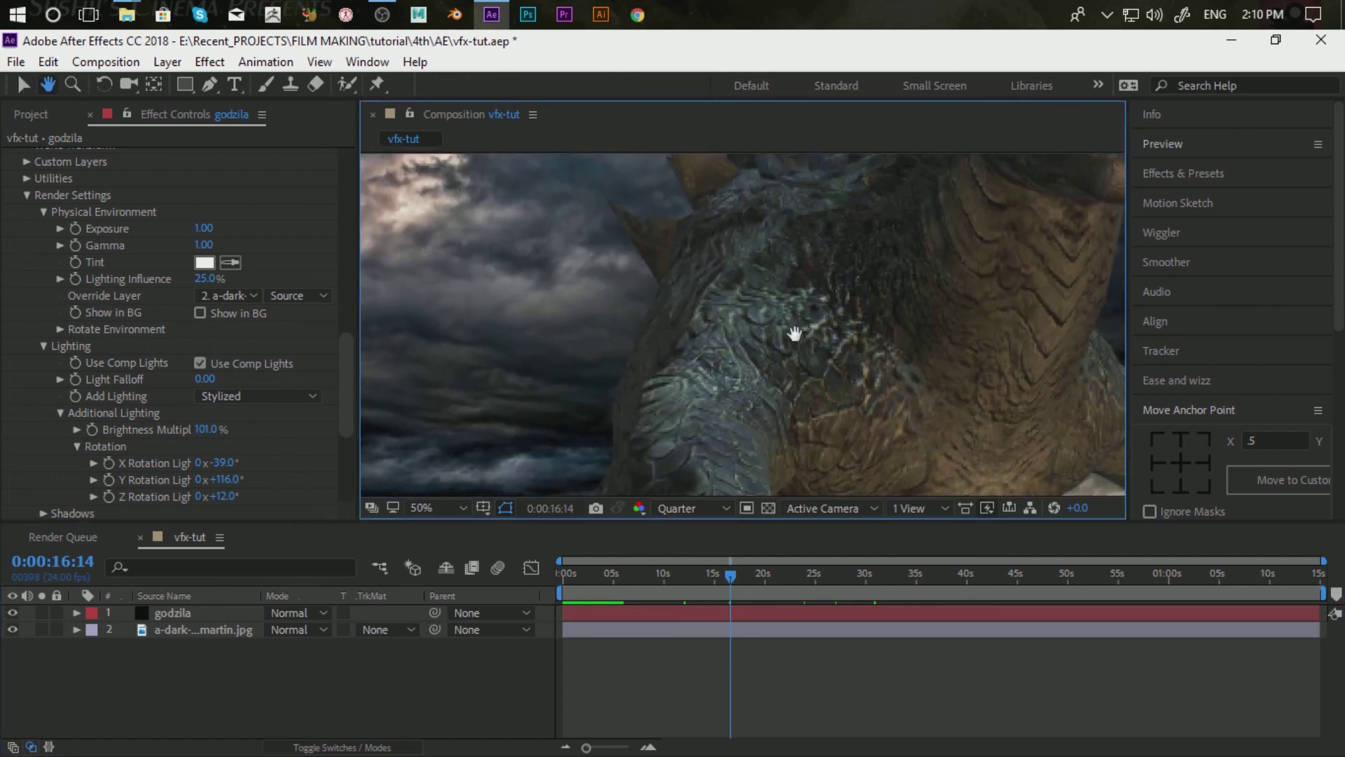
Restore the viewer resolution to Full and zoom and pan to frame Godzilla's close-up.
{"action": "left_click", "coordinate": [679, 508]}
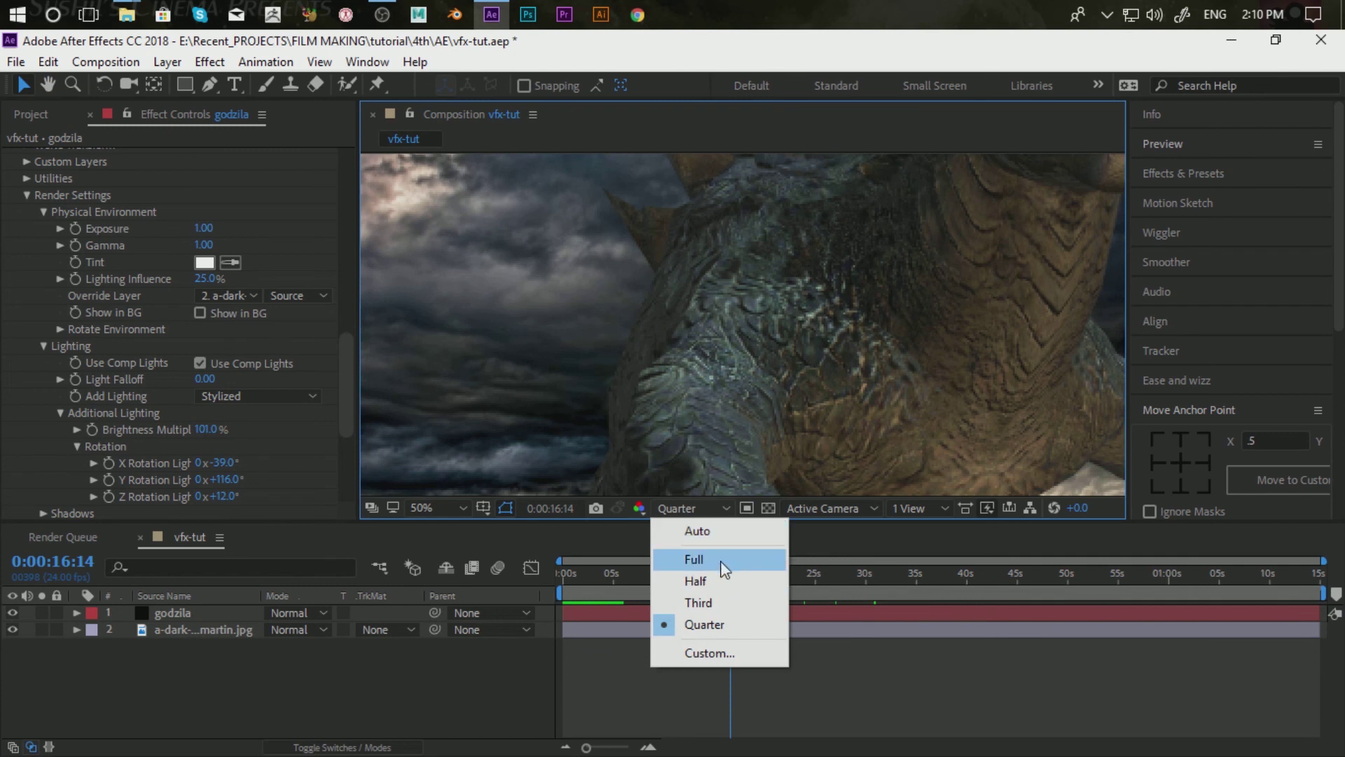
{"action": "left_click", "coordinate": [673, 560]}
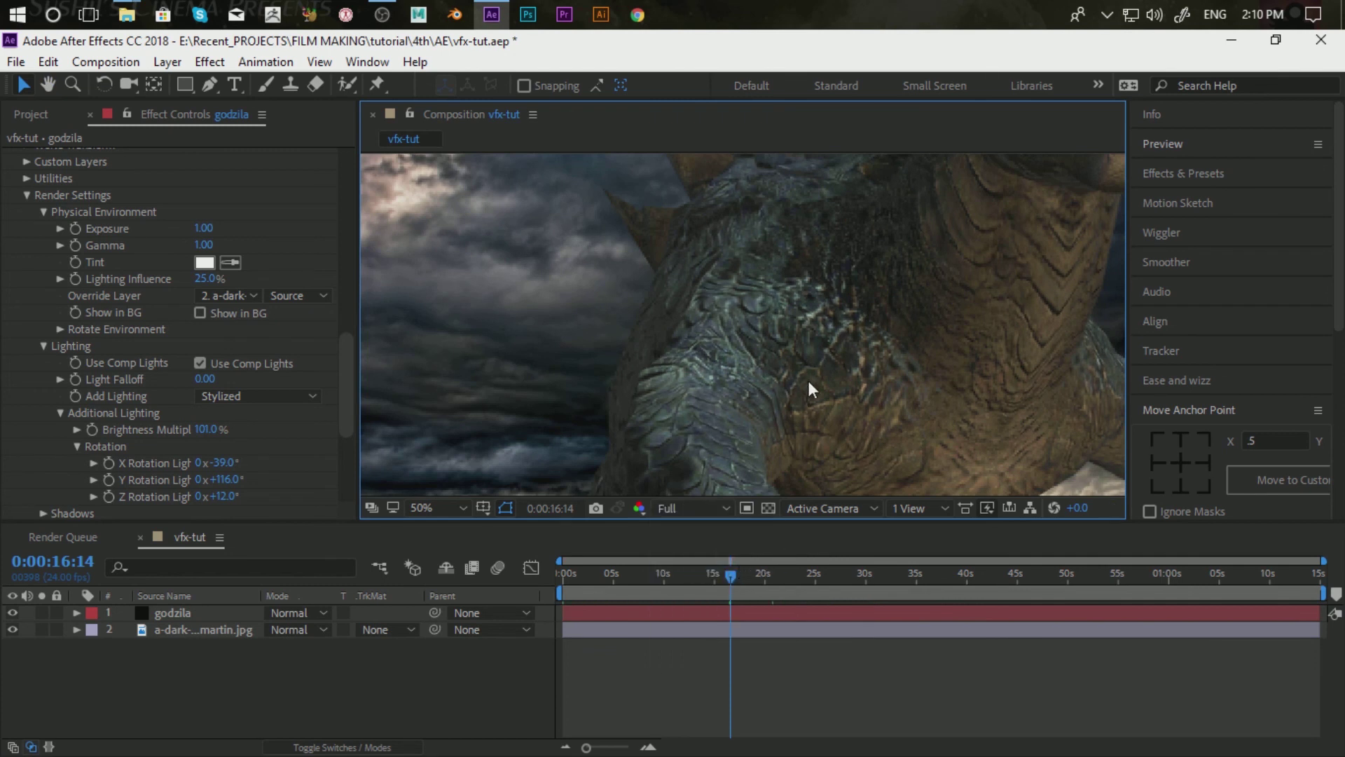
{"action": "scroll", "coordinate": [847, 386], "scroll_direction": "down", "scroll_amount": 2}
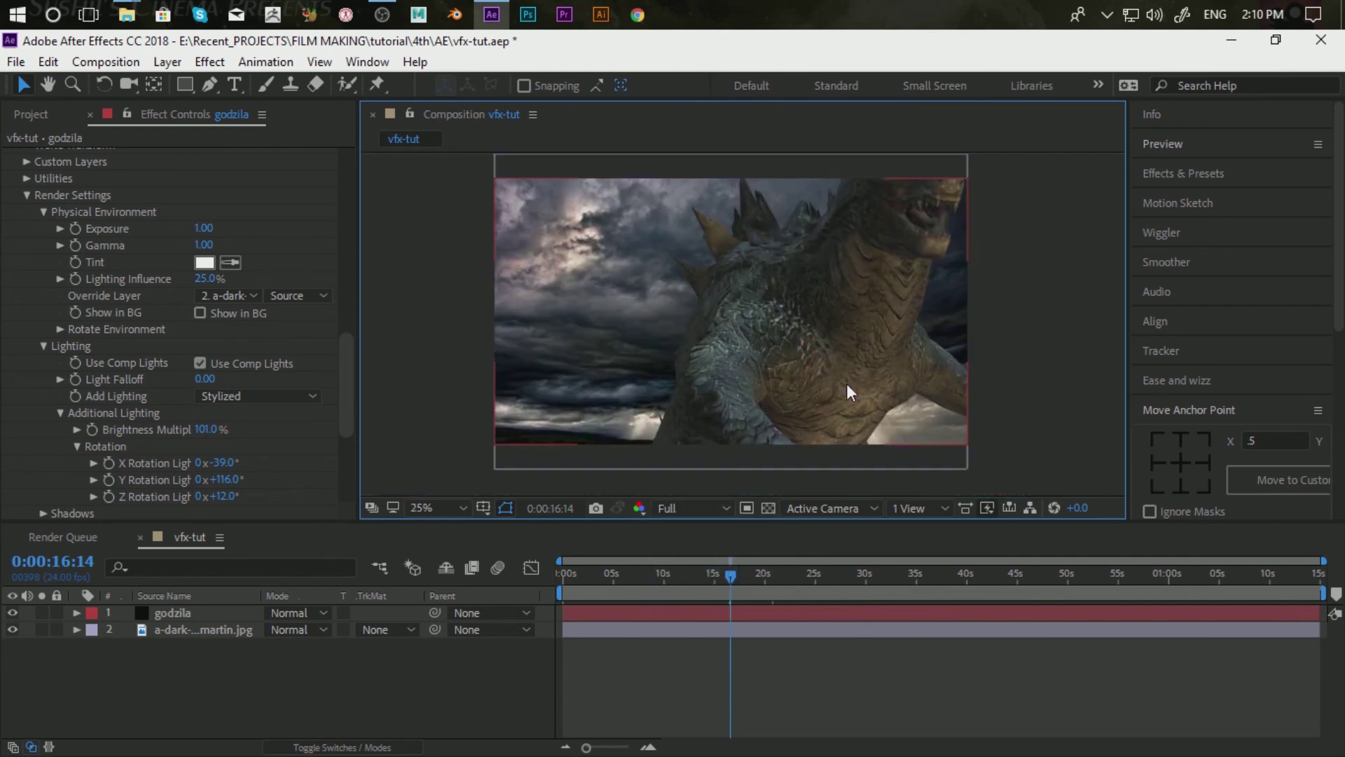
{"action": "left_click_drag", "start_coordinate": [803, 390], "coordinate": [860, 384]}
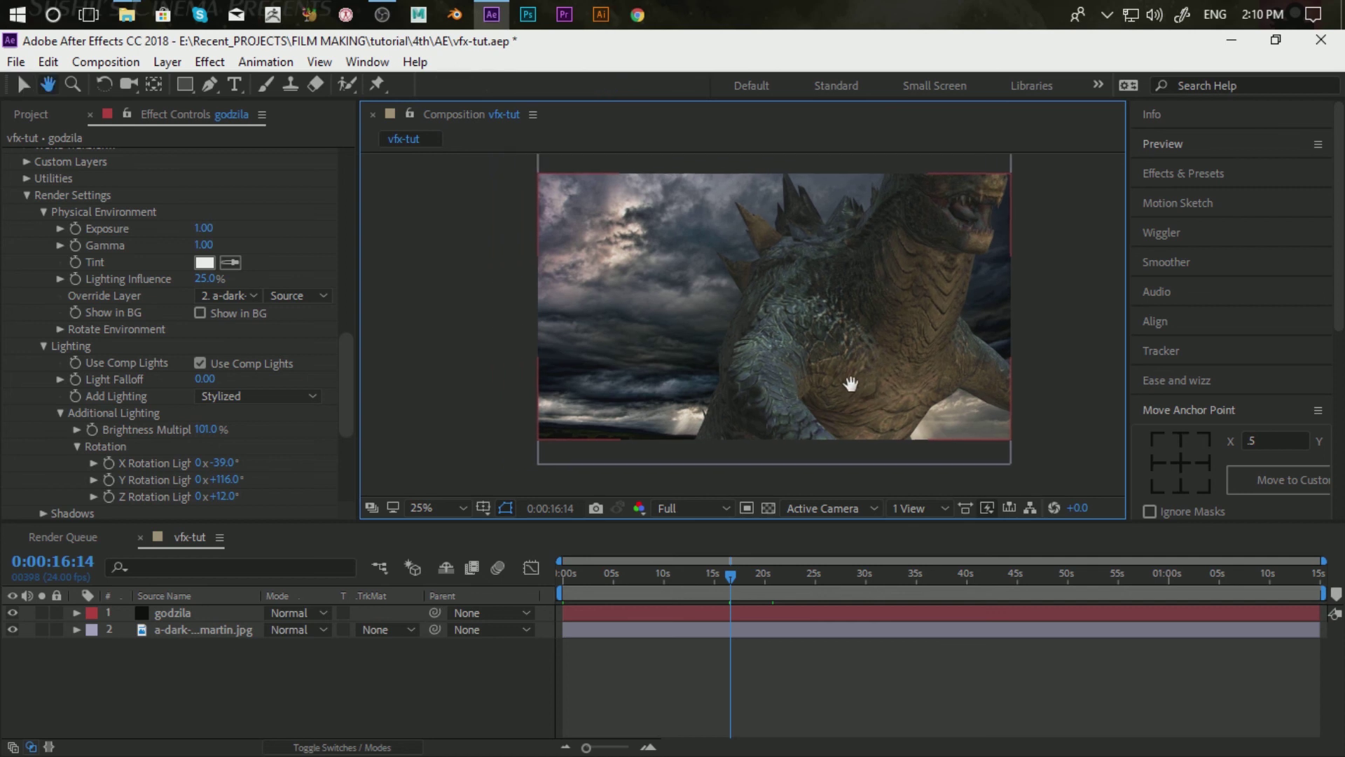
{"action": "key", "text": "v"}
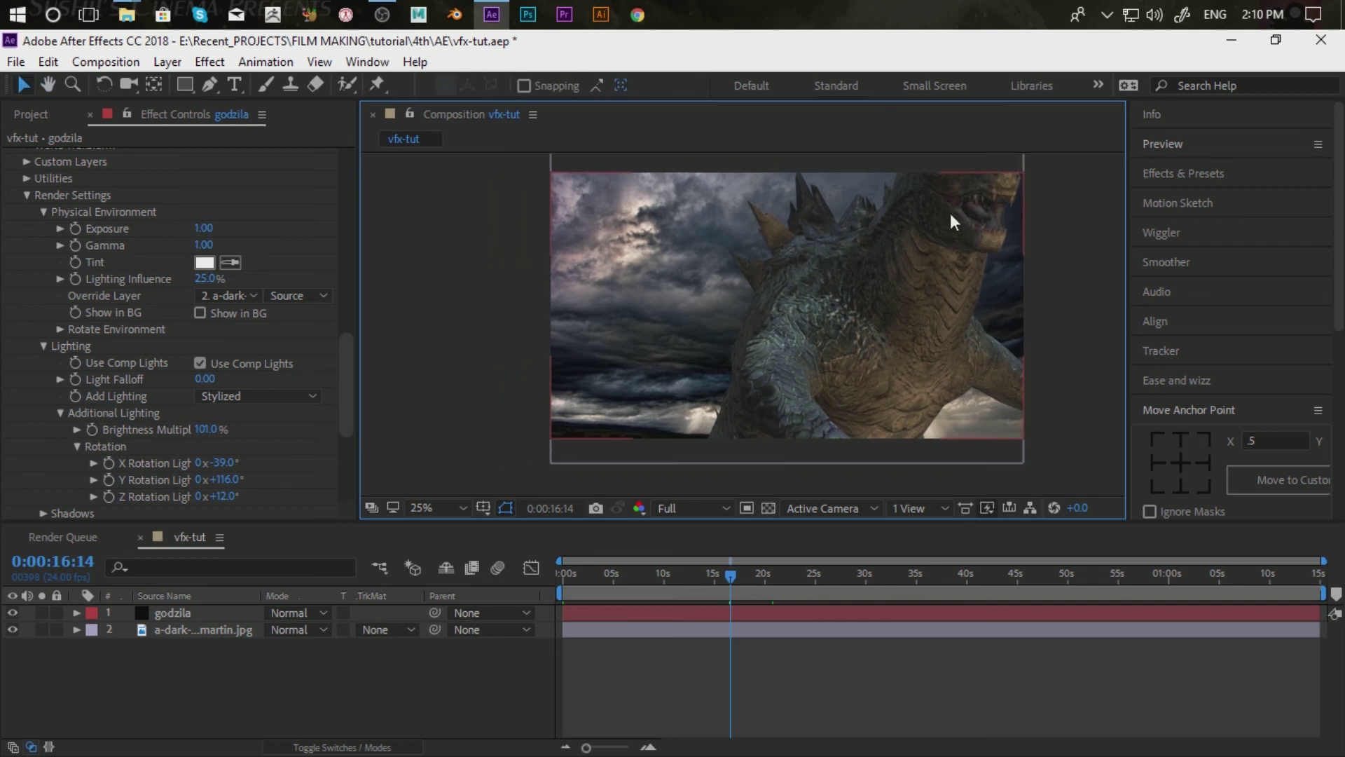
{"action": "scroll", "coordinate": [951, 216], "scroll_direction": "up", "scroll_amount": 2}
{"action": "scroll", "coordinate": [954, 262], "scroll_direction": "down", "scroll_amount": 2}
{"action": "left_click_drag", "start_coordinate": [943, 325], "coordinate": [951, 346]}
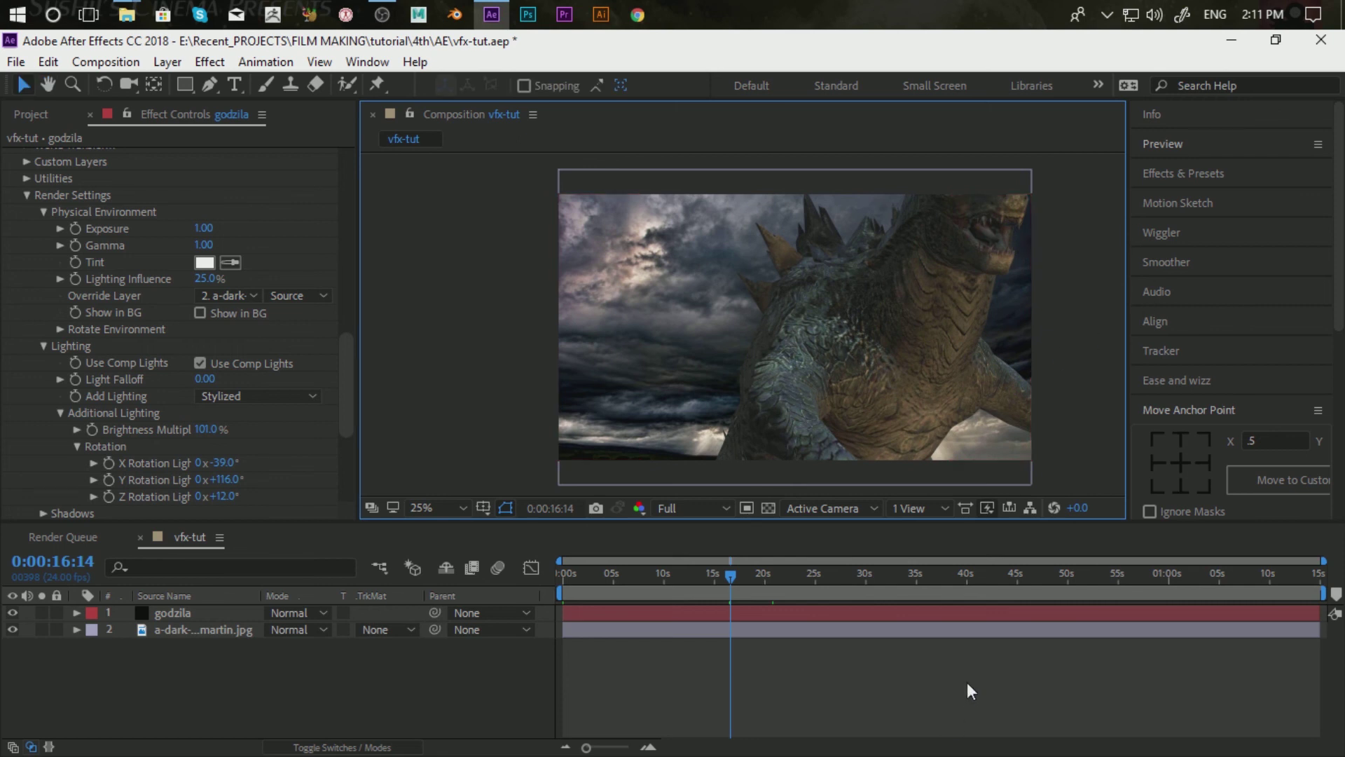
Scroll Effect Controls up to Group 1's Particle Replicator settings.
{"action": "scroll", "coordinate": [199, 371], "scroll_direction": "up", "scroll_amount": 5}
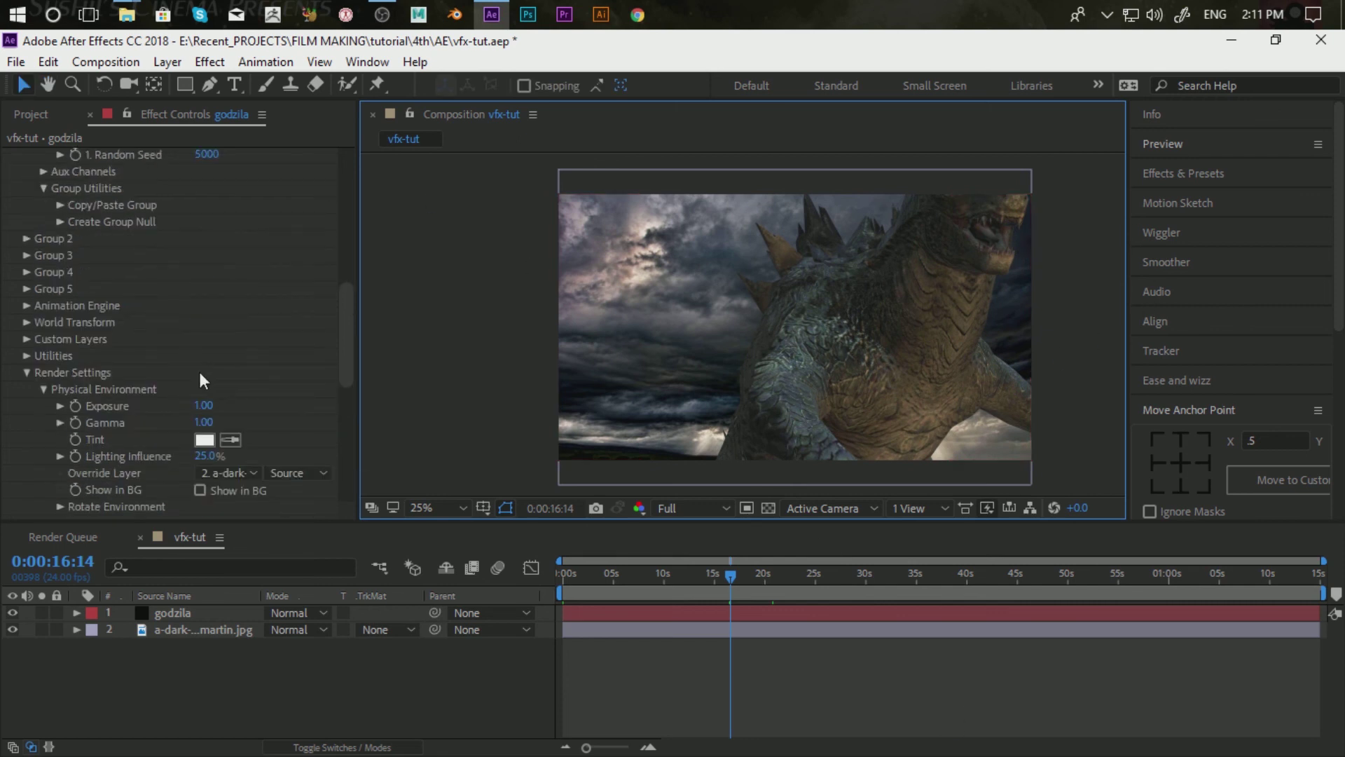
{"action": "scroll", "coordinate": [199, 373], "scroll_direction": "up", "scroll_amount": 2}
{"action": "scroll", "coordinate": [201, 376], "scroll_direction": "up", "scroll_amount": 2}
{"action": "scroll", "coordinate": [223, 397], "scroll_direction": "up", "scroll_amount": 2}
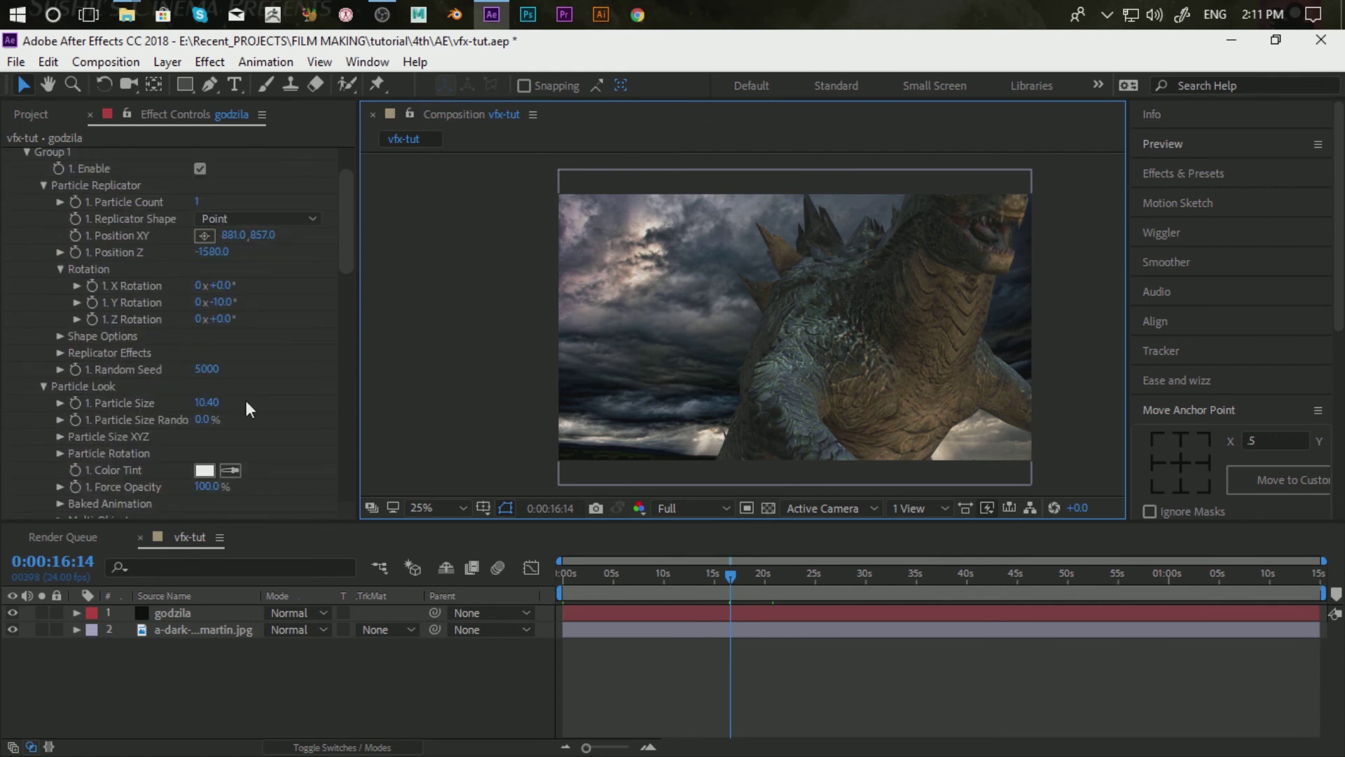
Scrub the current time forward to 0:00:19:03, then back to 0:00:08:02.
{"action": "left_click_drag", "start_coordinate": [639, 576], "coordinate": [755, 664]}
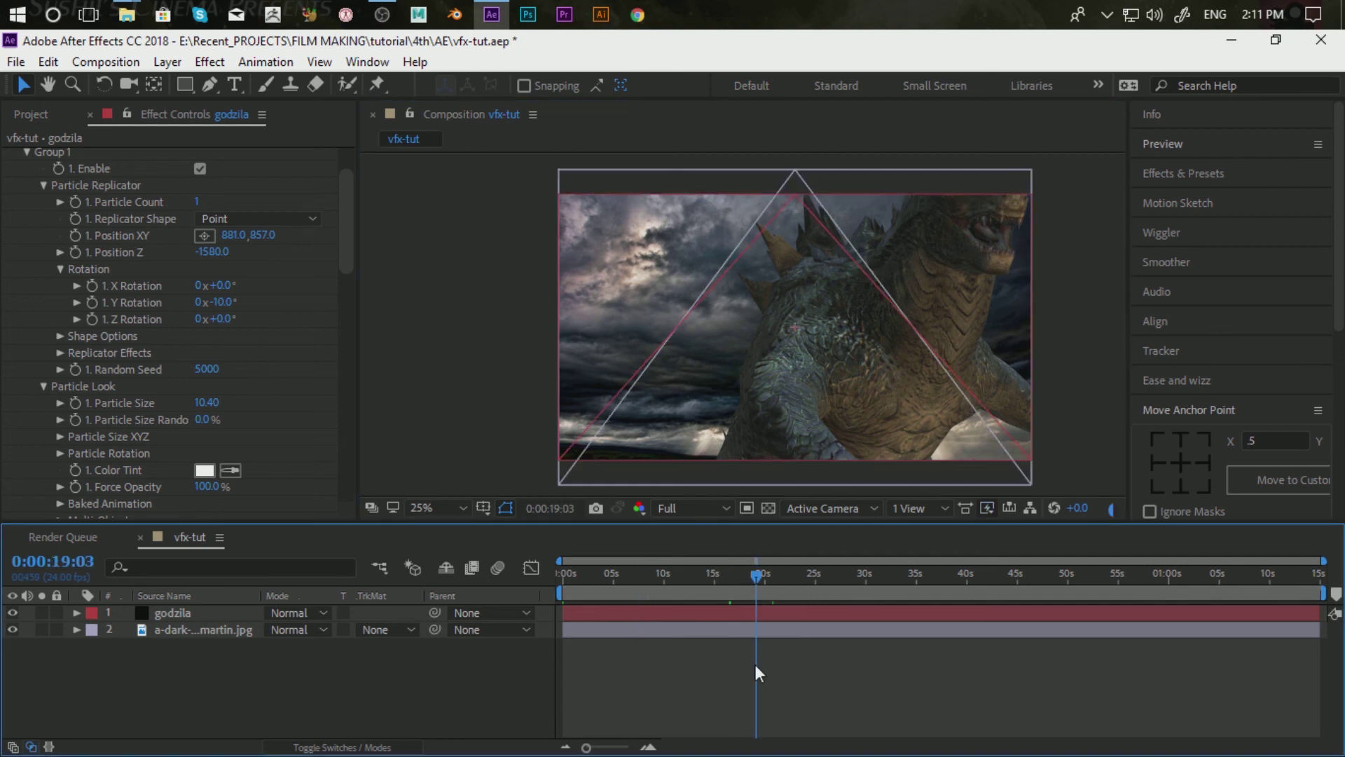
{"action": "left_click", "coordinate": [609, 573]}
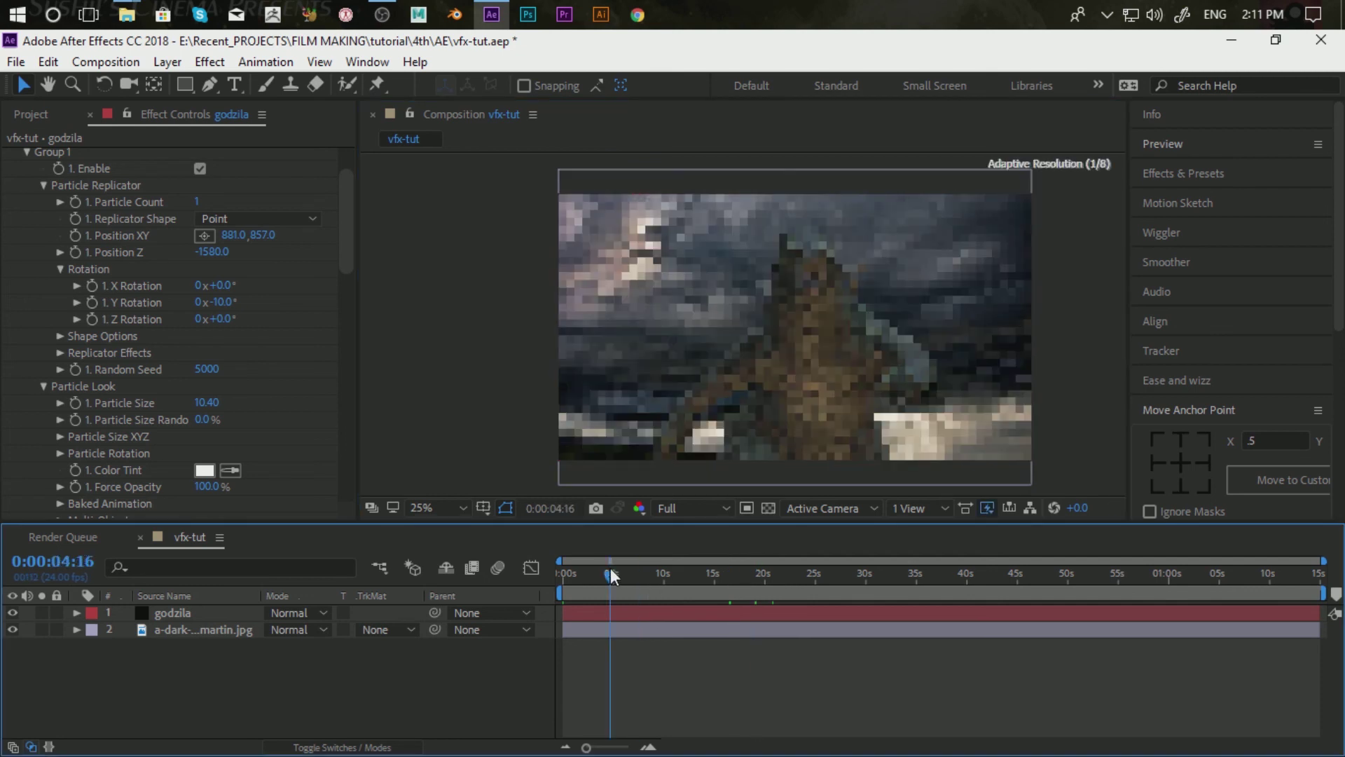
{"action": "left_click_drag", "start_coordinate": [637, 572], "coordinate": [645, 574]}
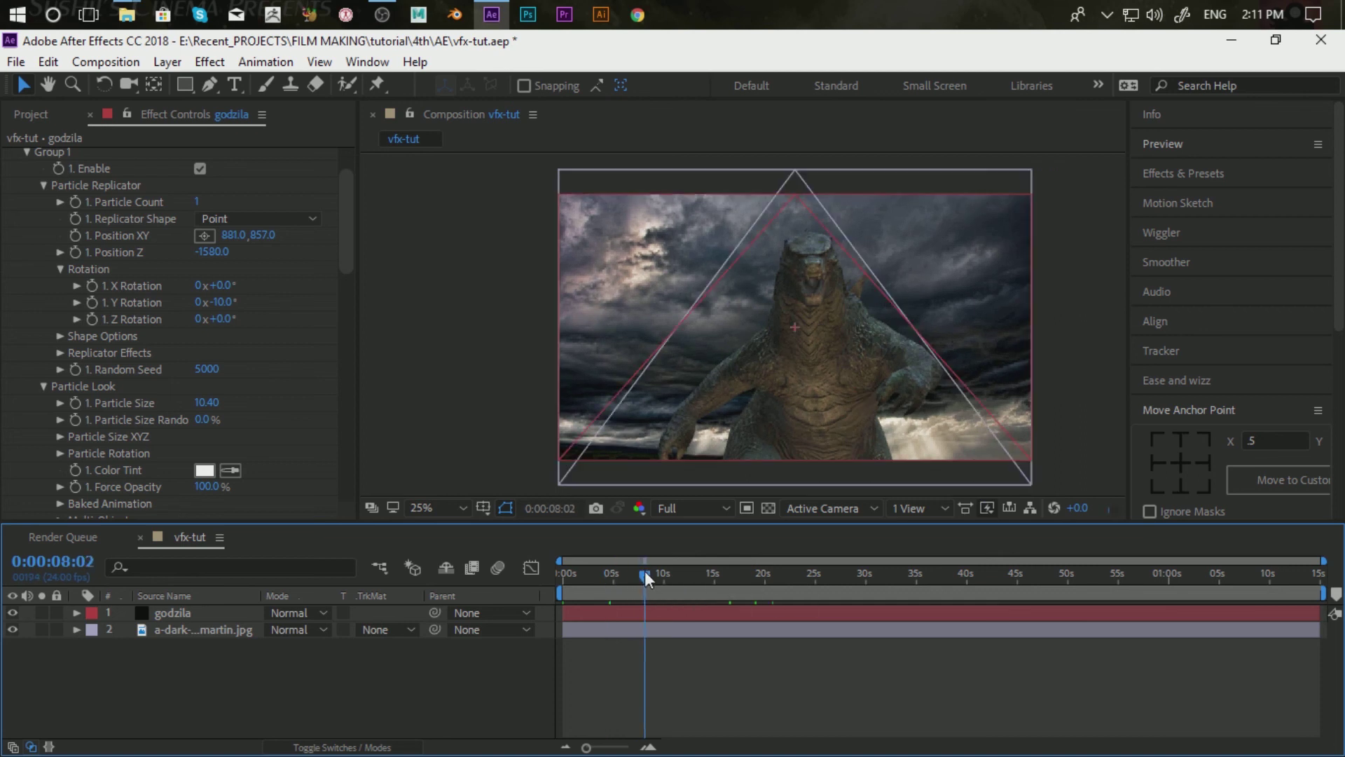